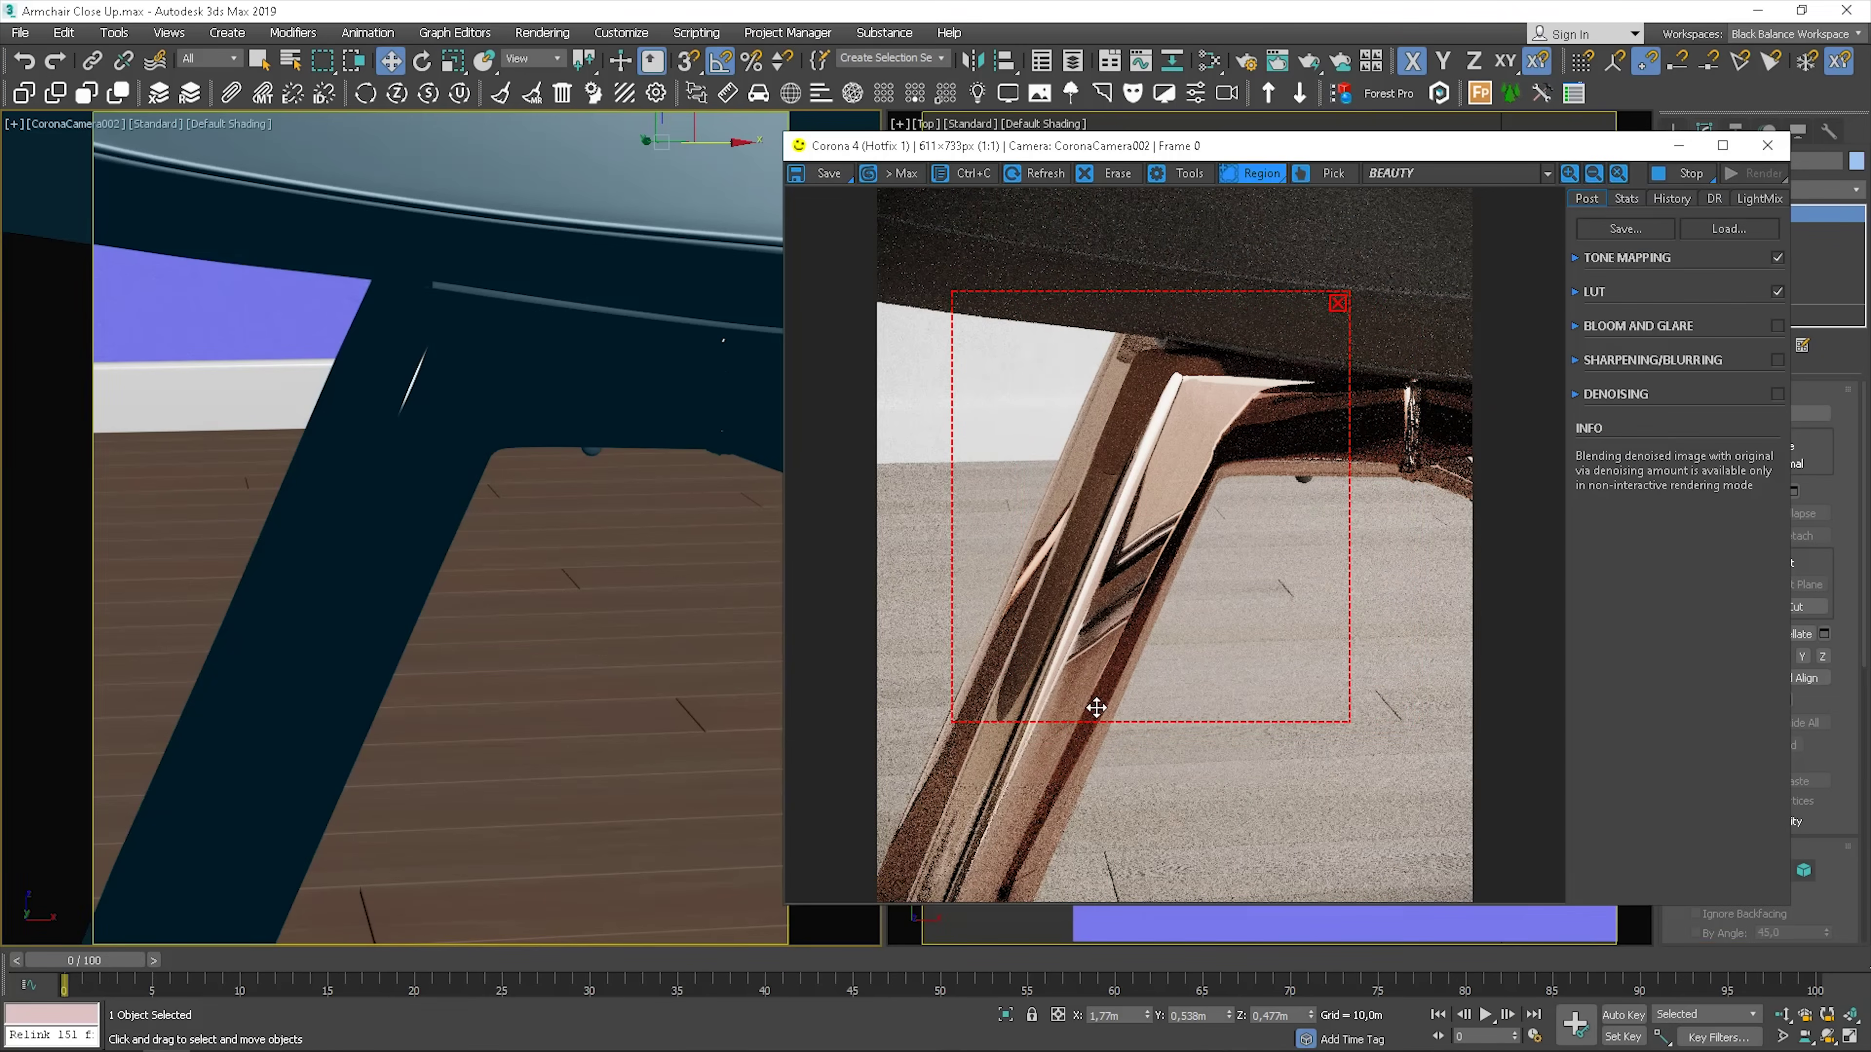
Stretch the render region to the image bottom, stop the Corona render, and open Slate with M
drag(1075, 722, 1026, 907)
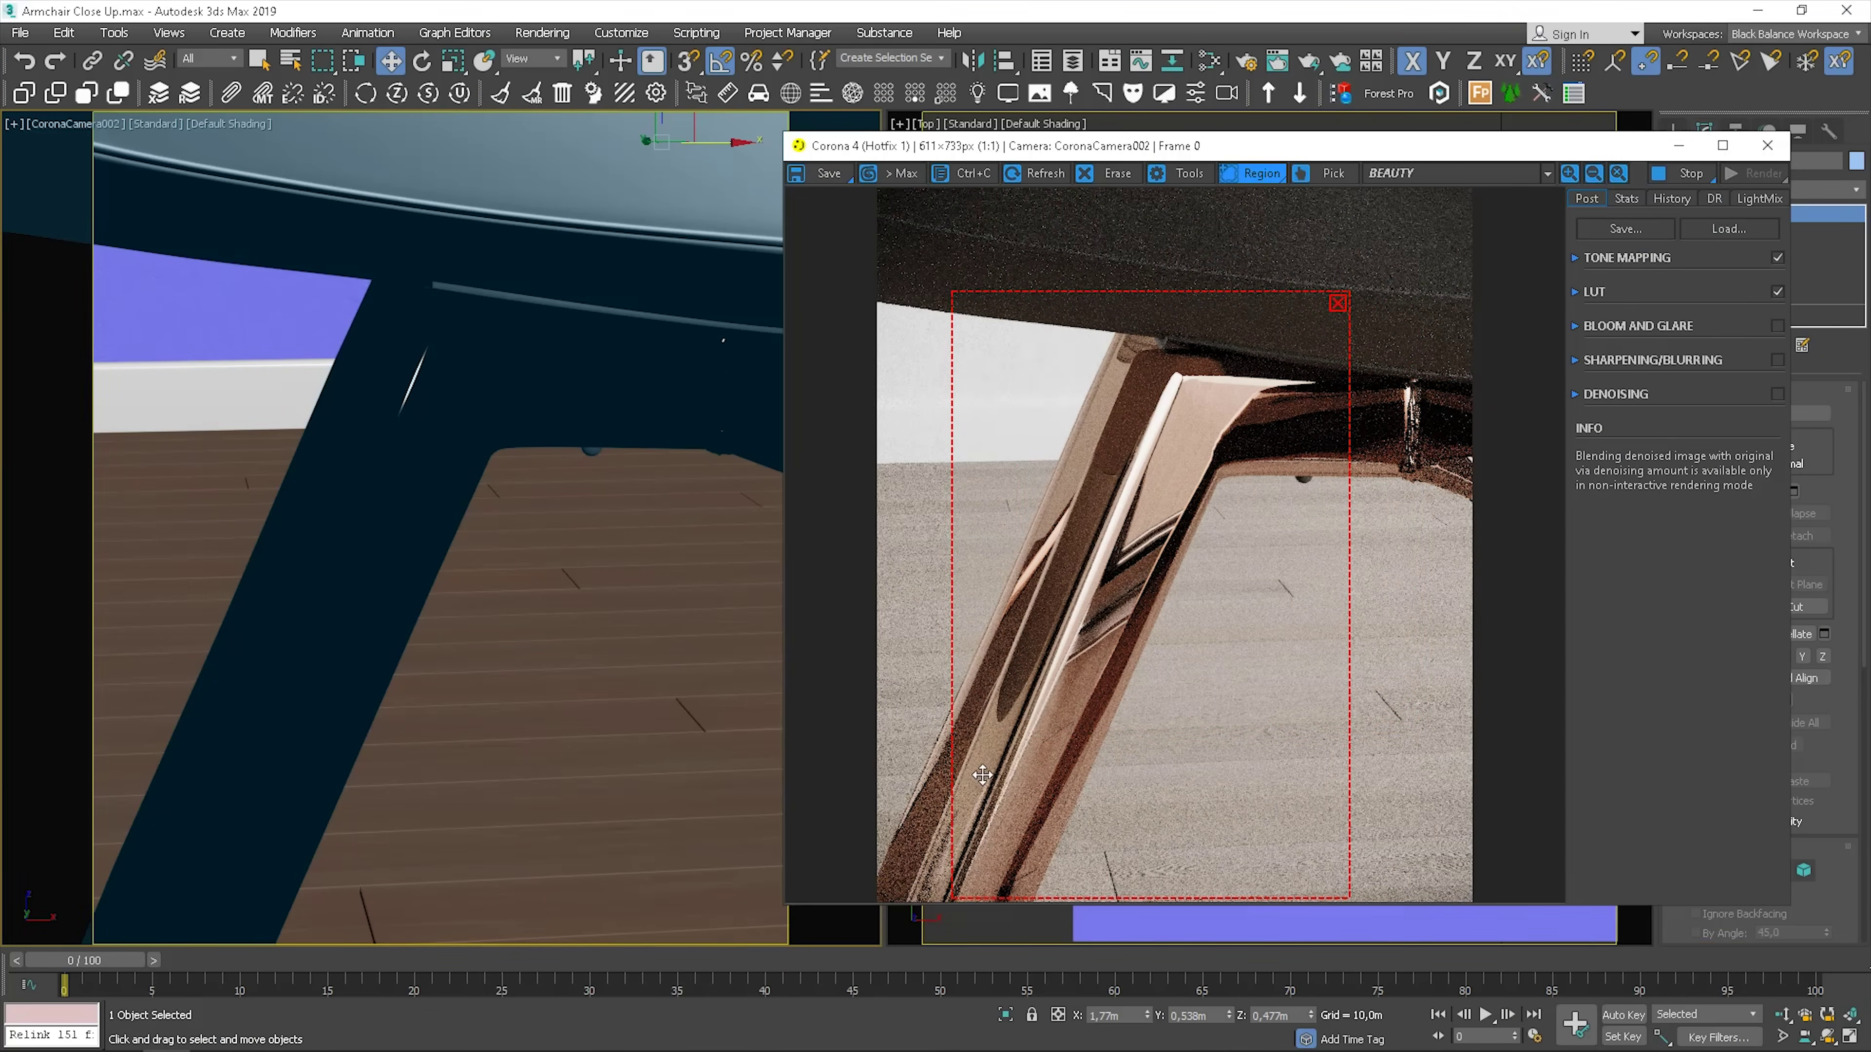
click(1685, 173)
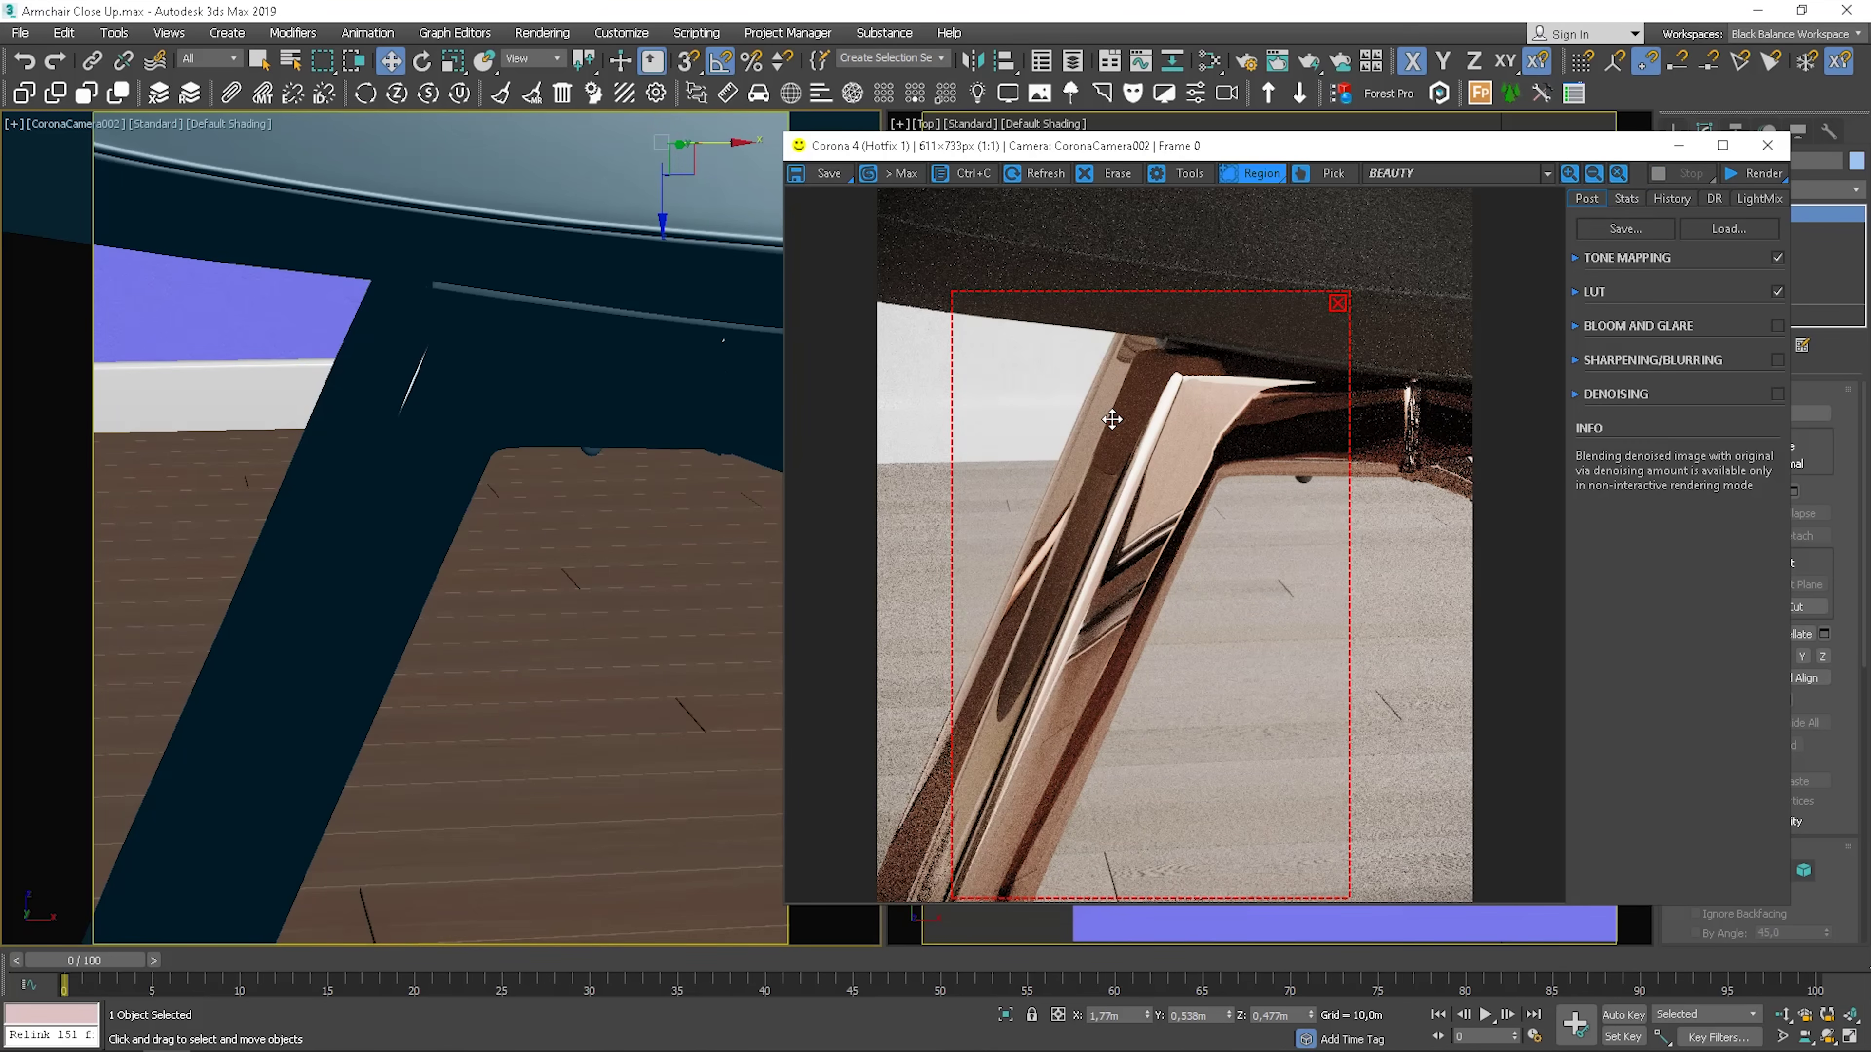
key(m)
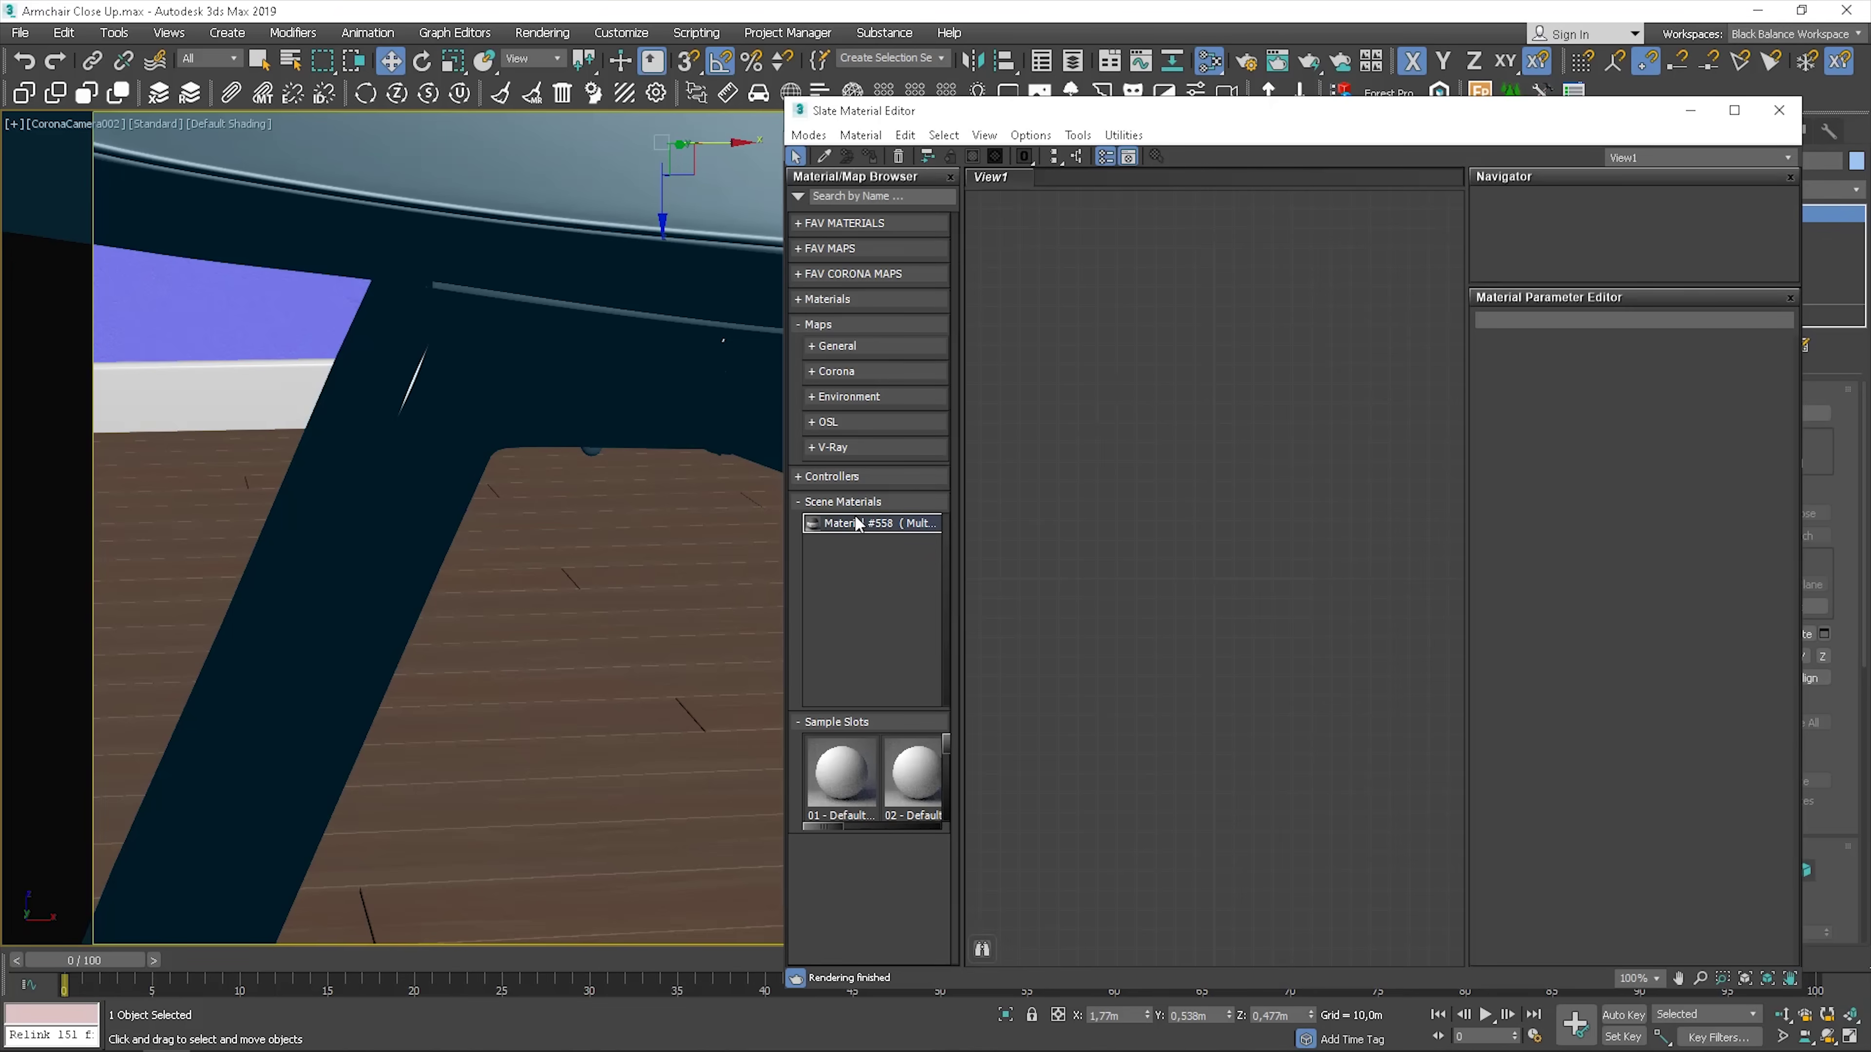
Instance the copper legs material into View1 and wire a ScratchesLight003_OVERLAY_VAR1_HIRES bitmap into Refl. gloss
drag(1288, 464, 1287, 463)
click(1248, 610)
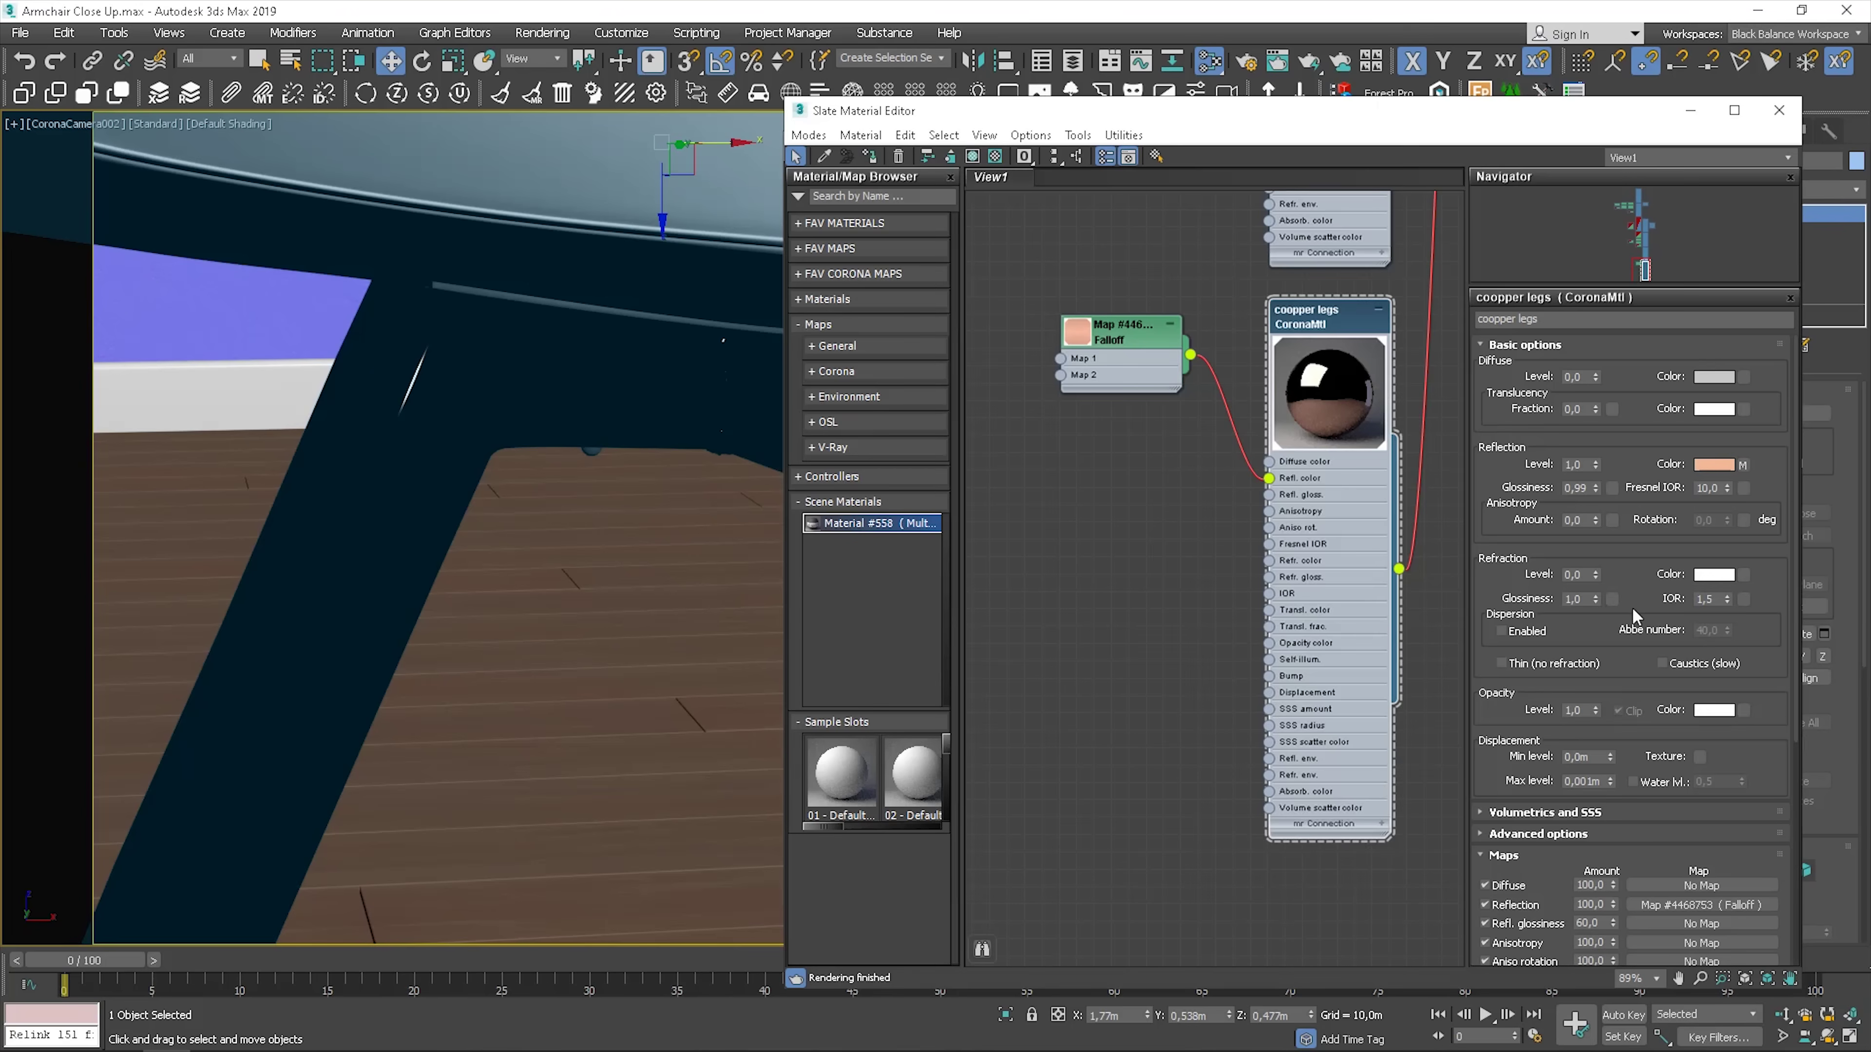
drag(1633, 611, 958, 495)
double_click(1055, 549)
middle_drag(1142, 539, 1181, 546)
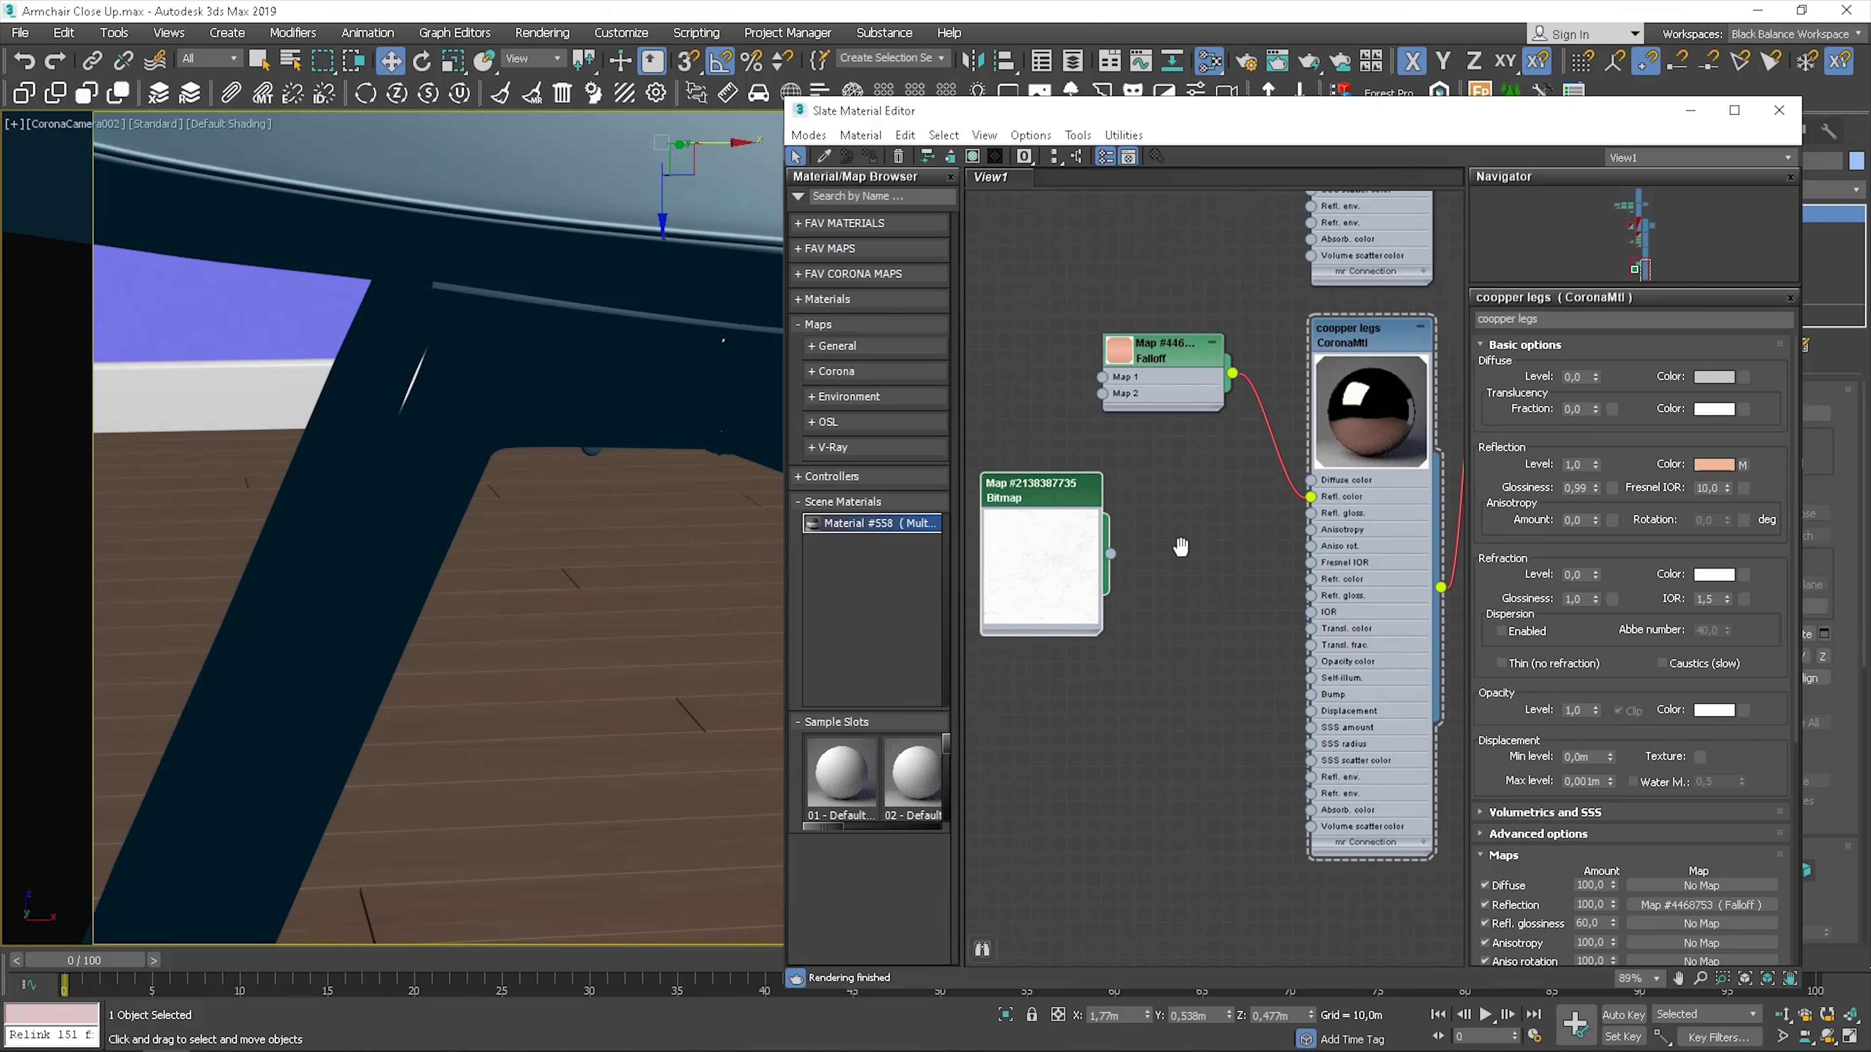
drag(1179, 570, 1310, 513)
Restart interactive rendering, with the Corona VFB on the left and Slate Material Editor on the right
right_click(596, 366)
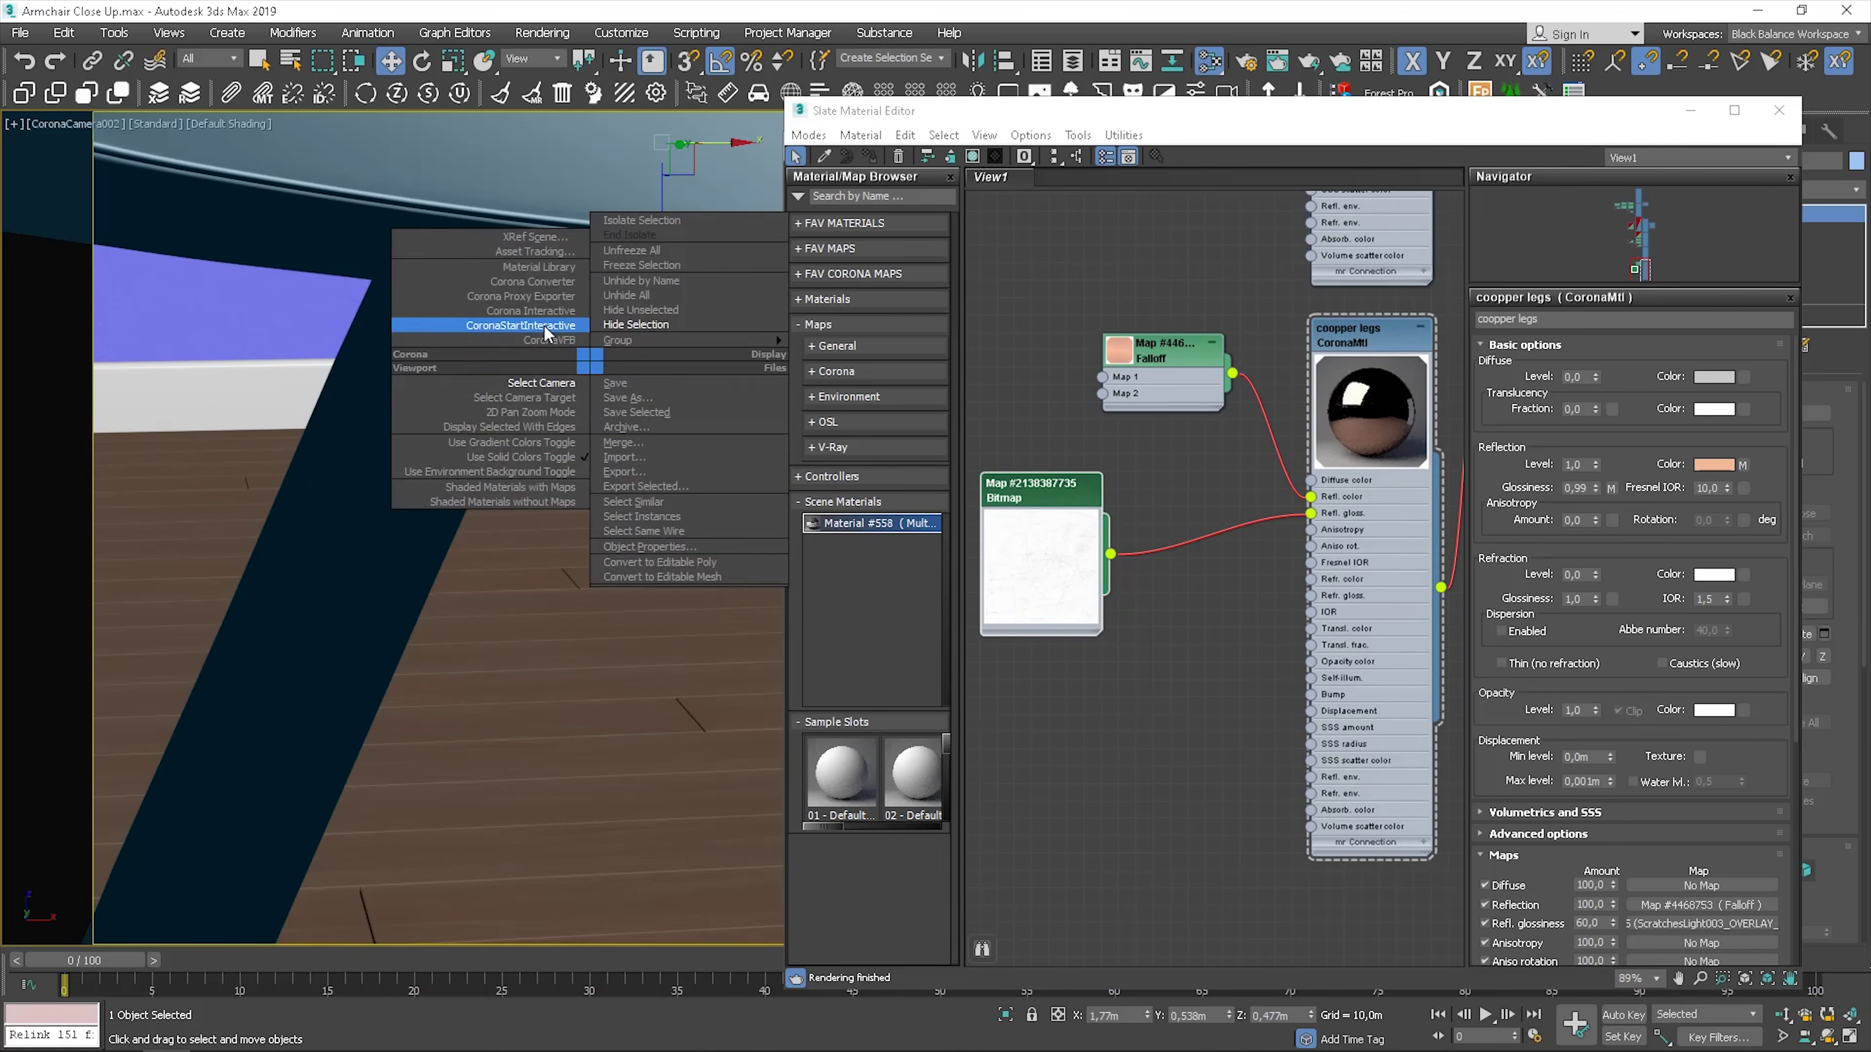
drag(1302, 121, 1195, 389)
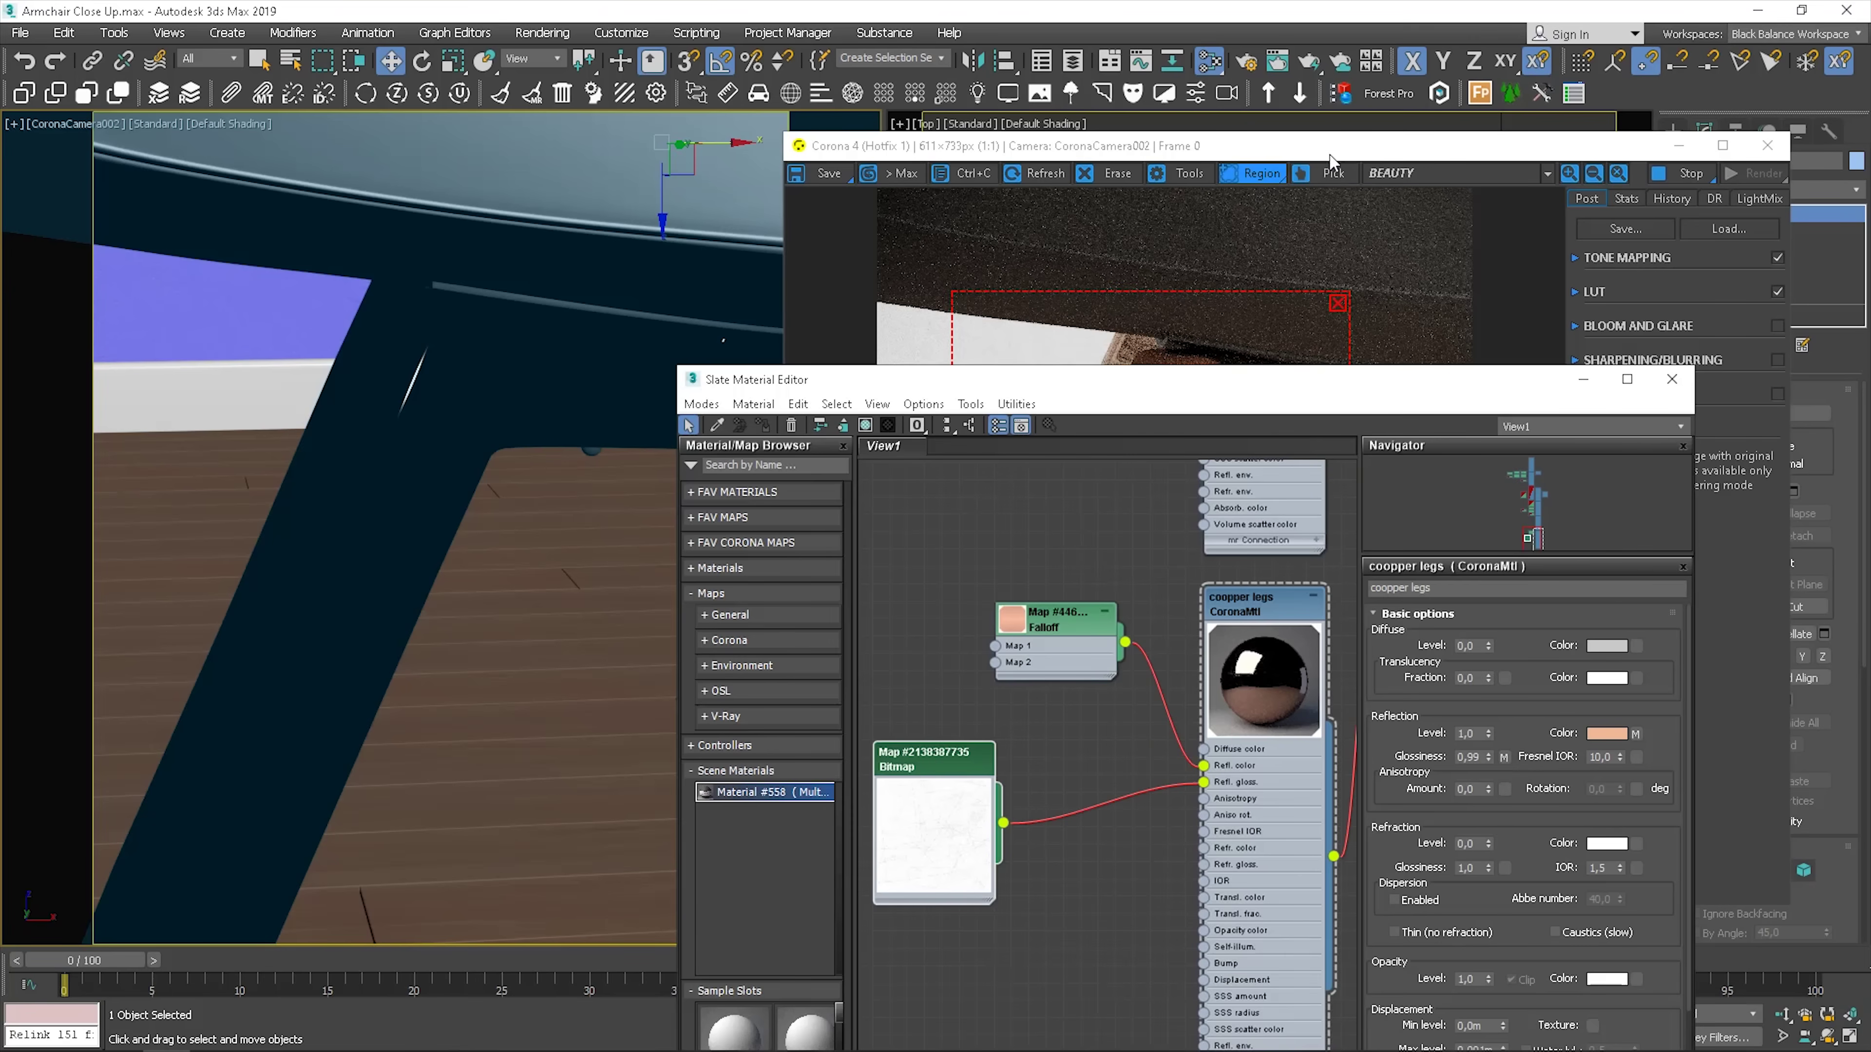
drag(1329, 151, 557, 143)
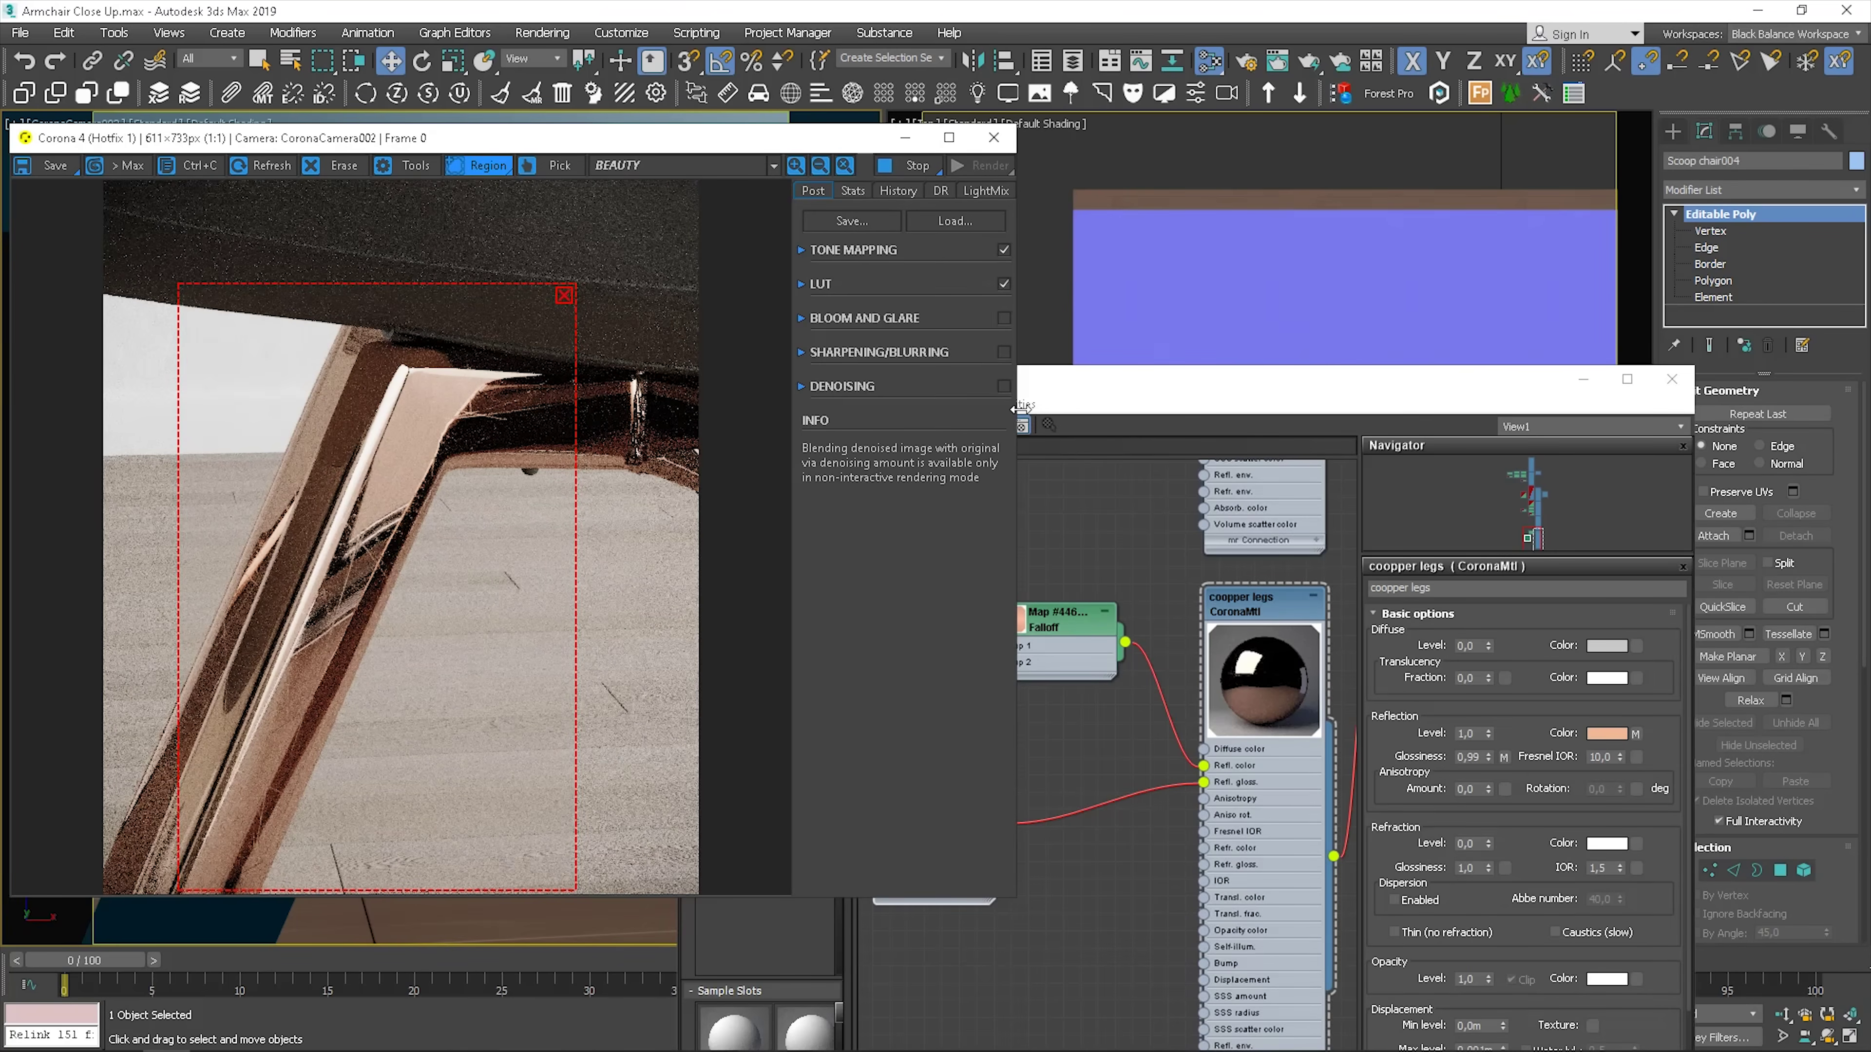
click(1240, 397)
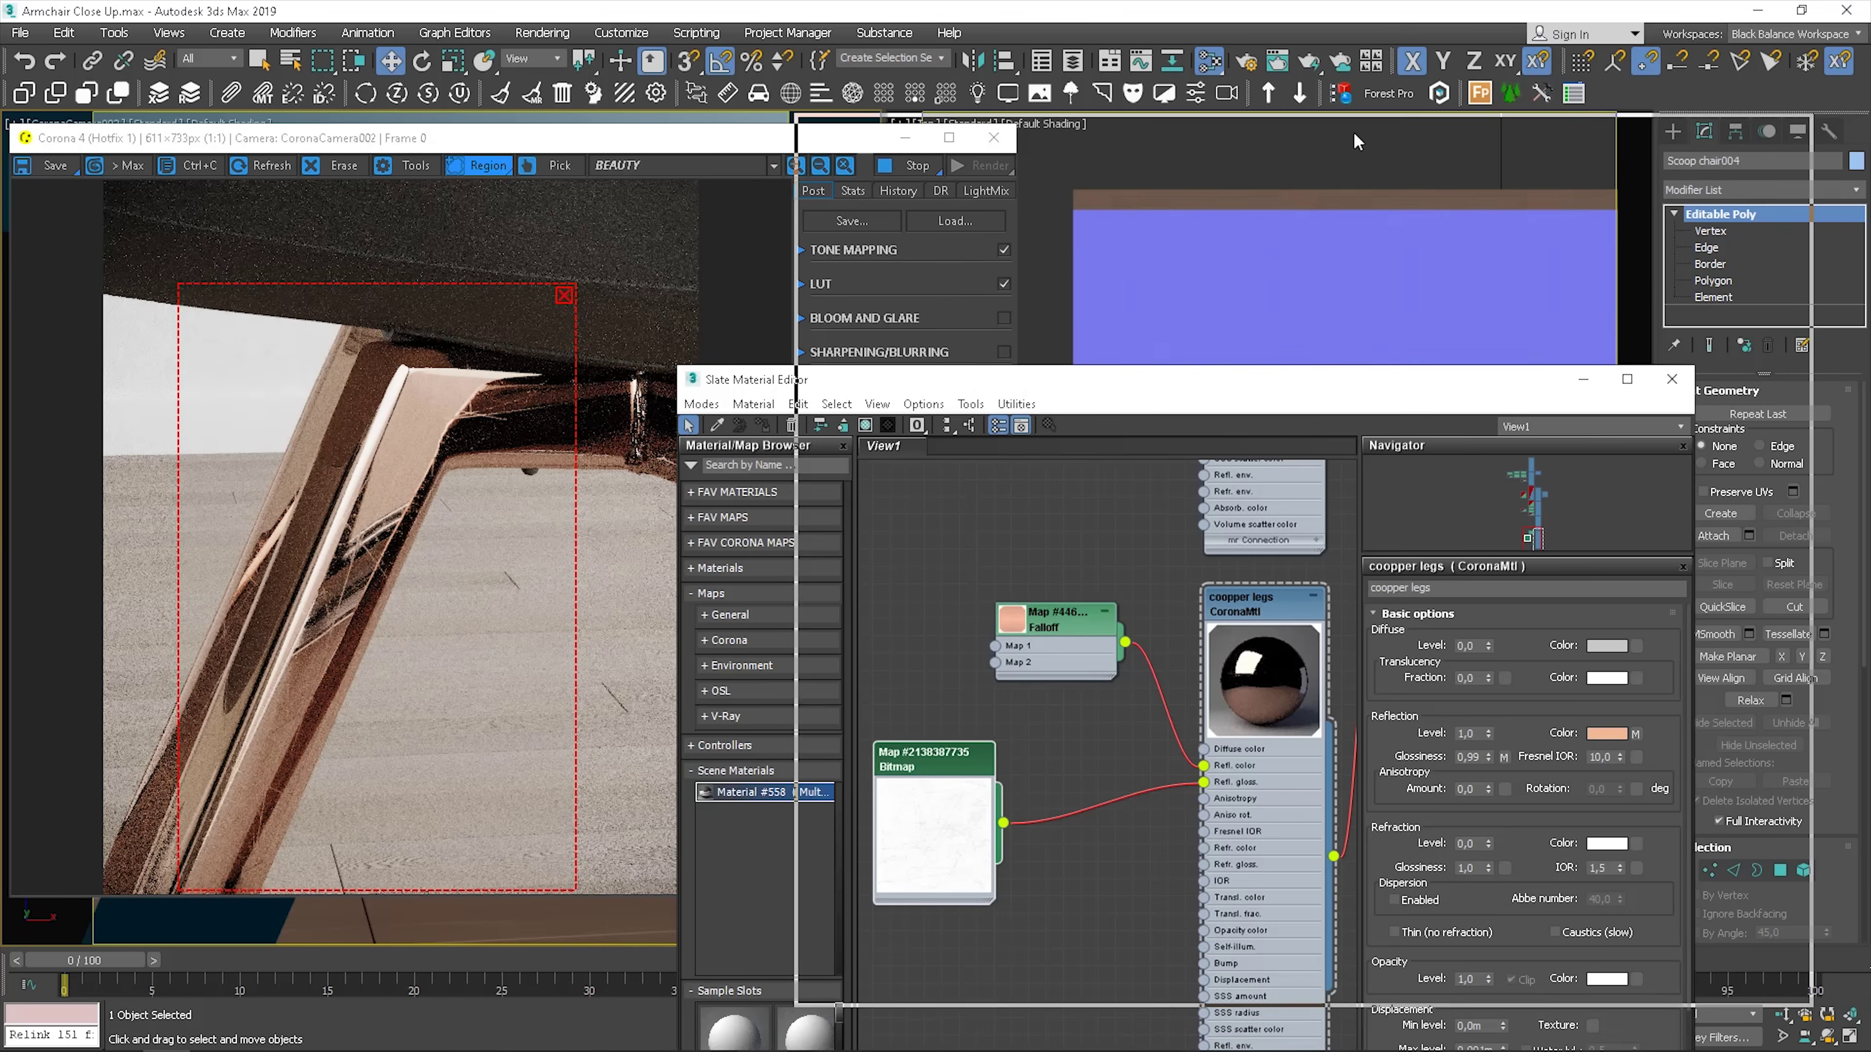
drag(1240, 396, 1371, 140)
click(646, 151)
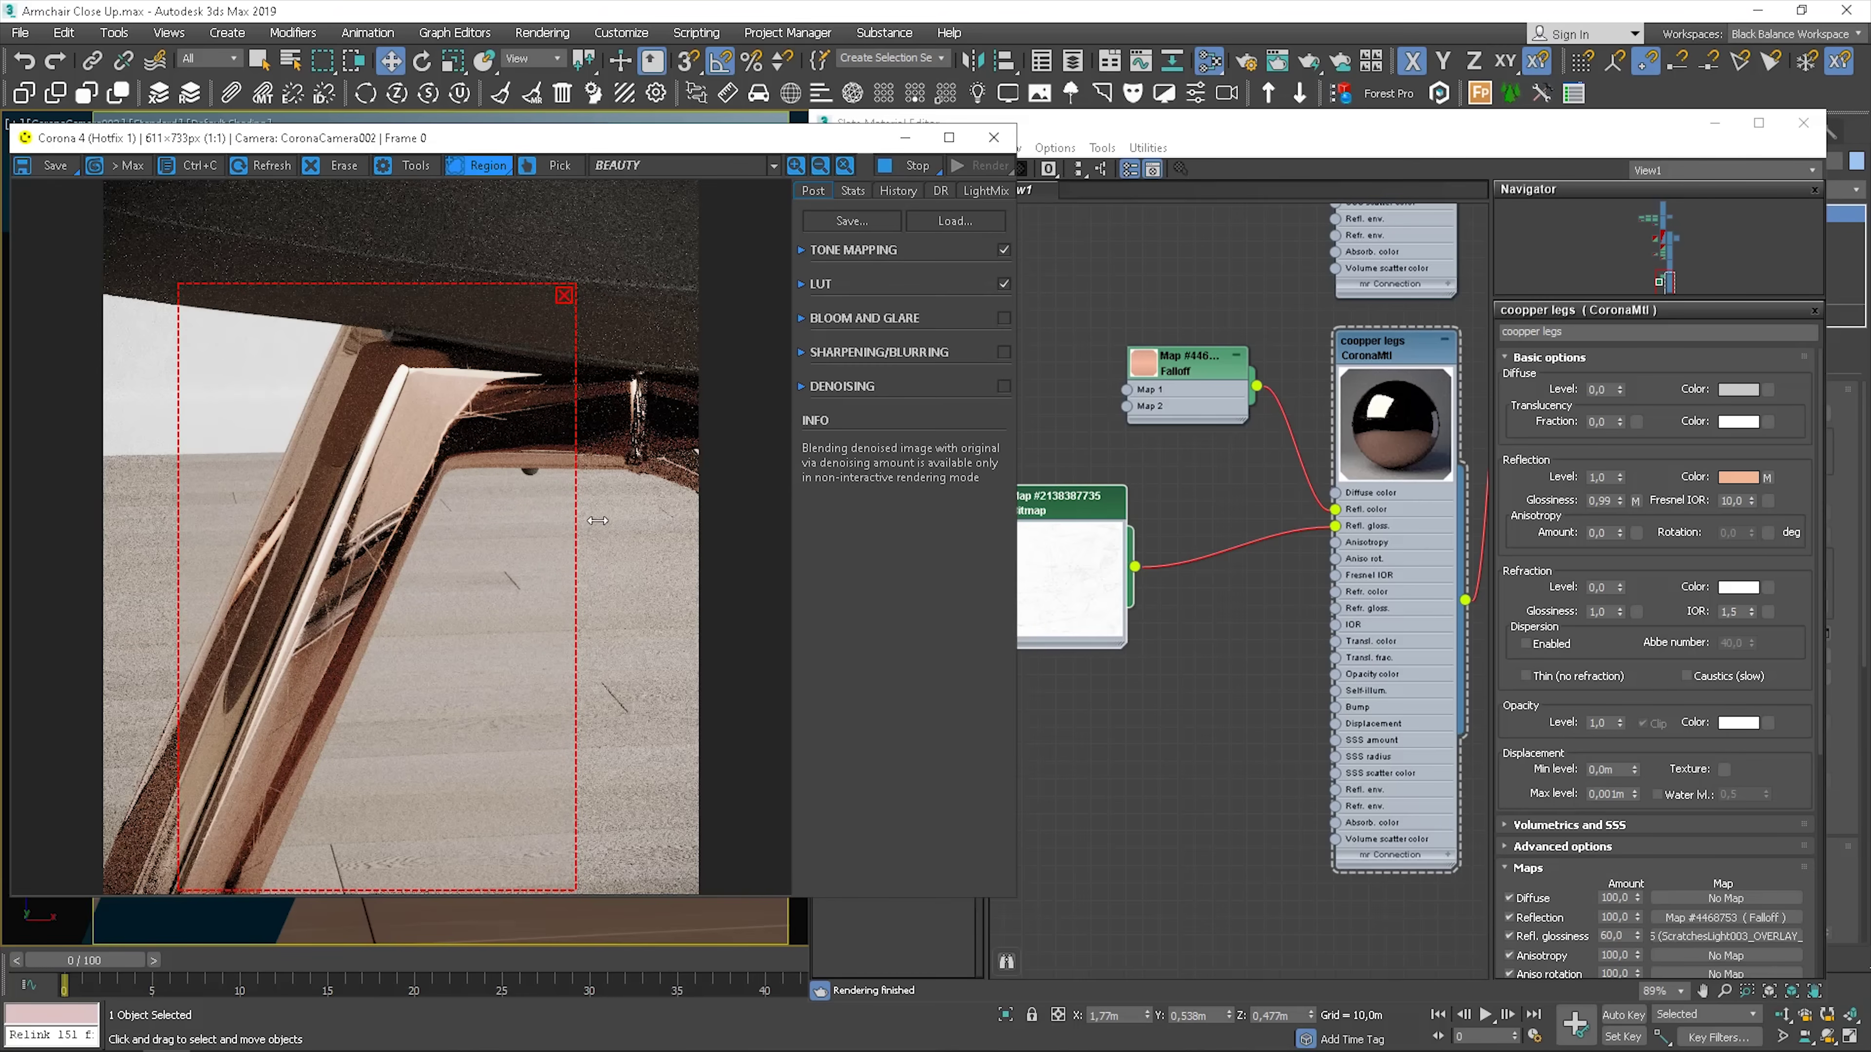
click(1105, 519)
Insert a Color Correction map between the scratches bitmap and Refl. gloss
double_click(1038, 512)
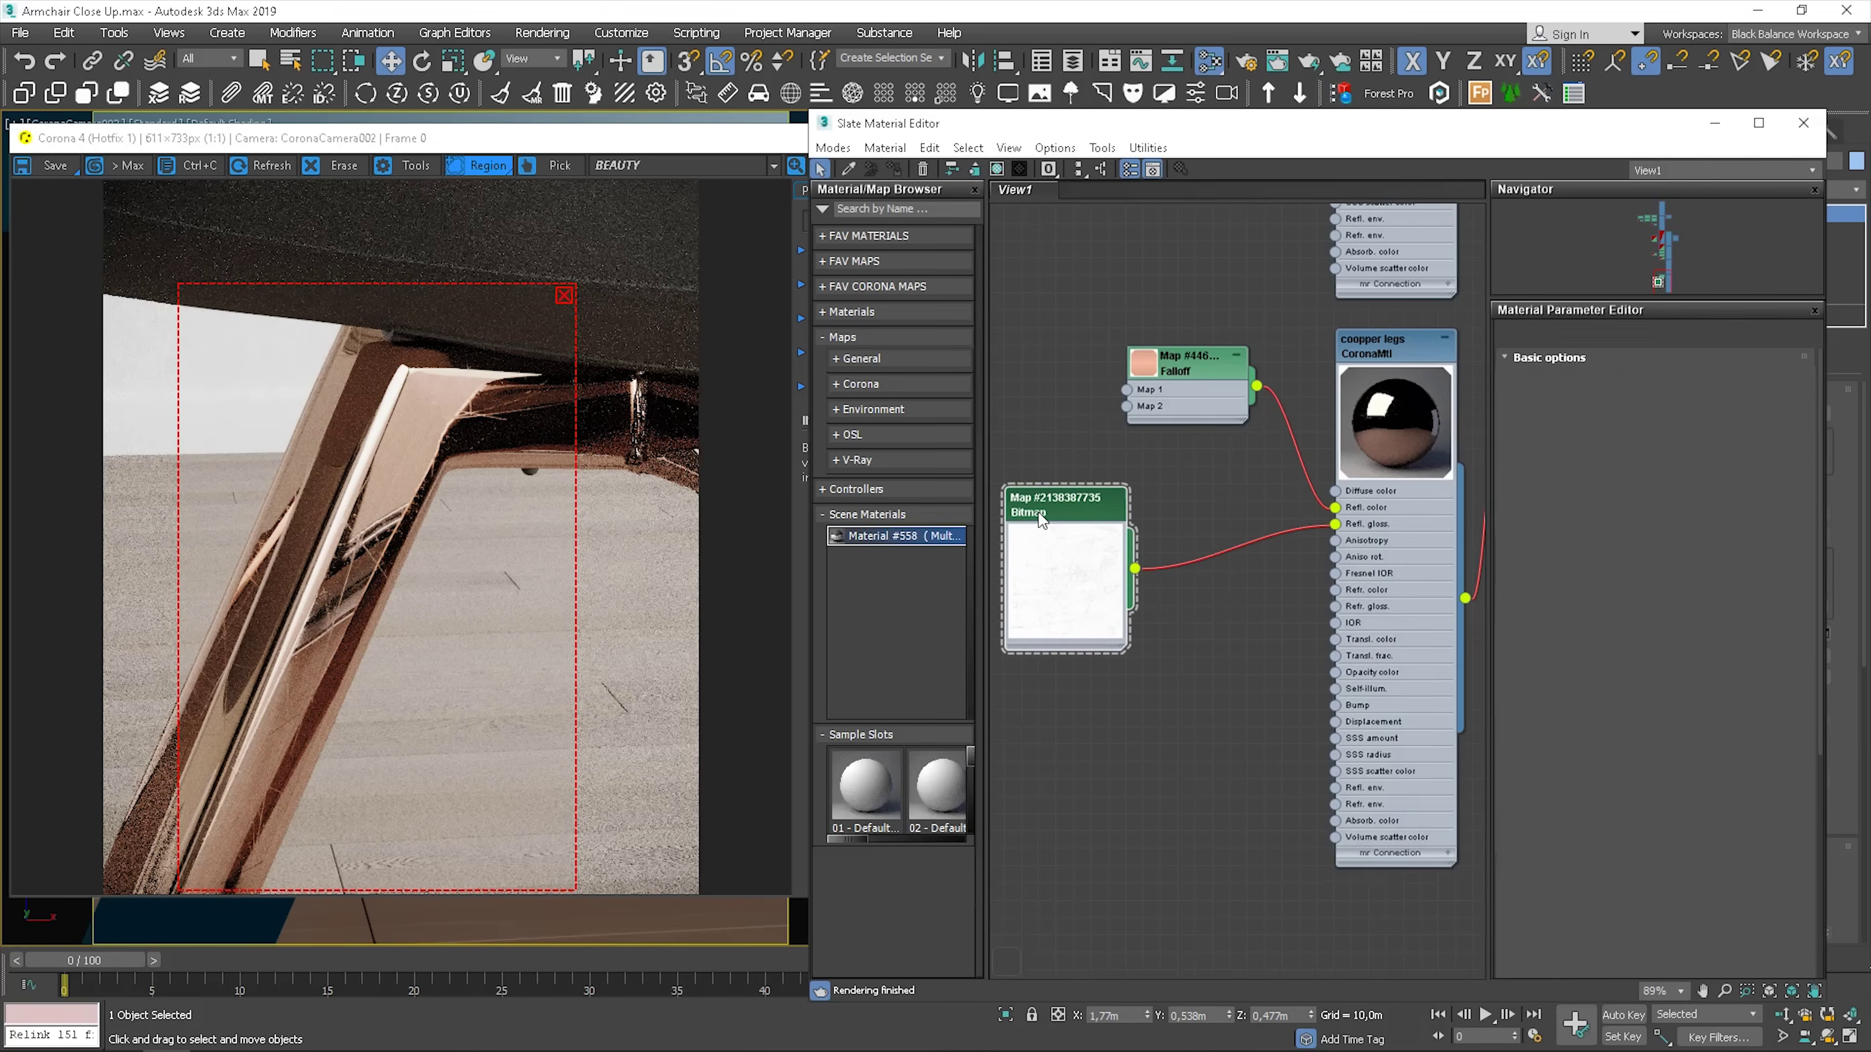
drag(1038, 512, 1022, 508)
right_click(1120, 508)
mouse_move(1146, 527)
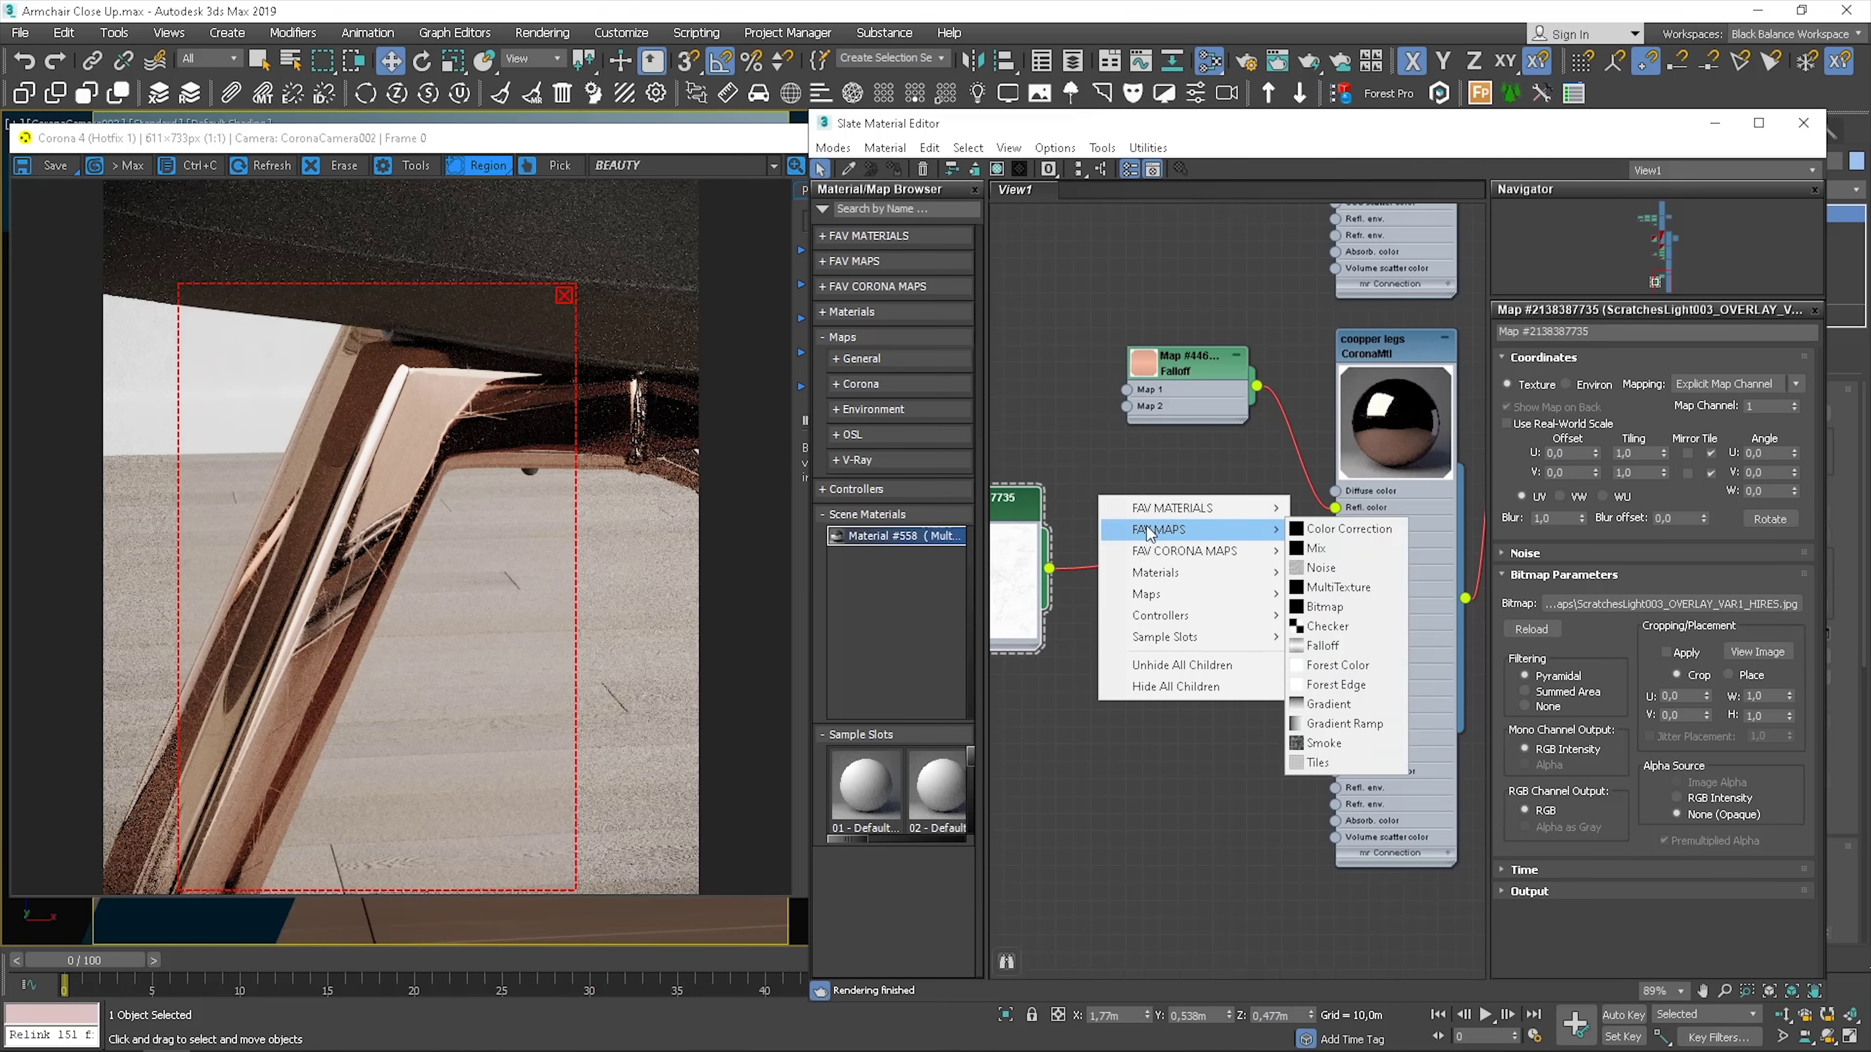
click(1327, 527)
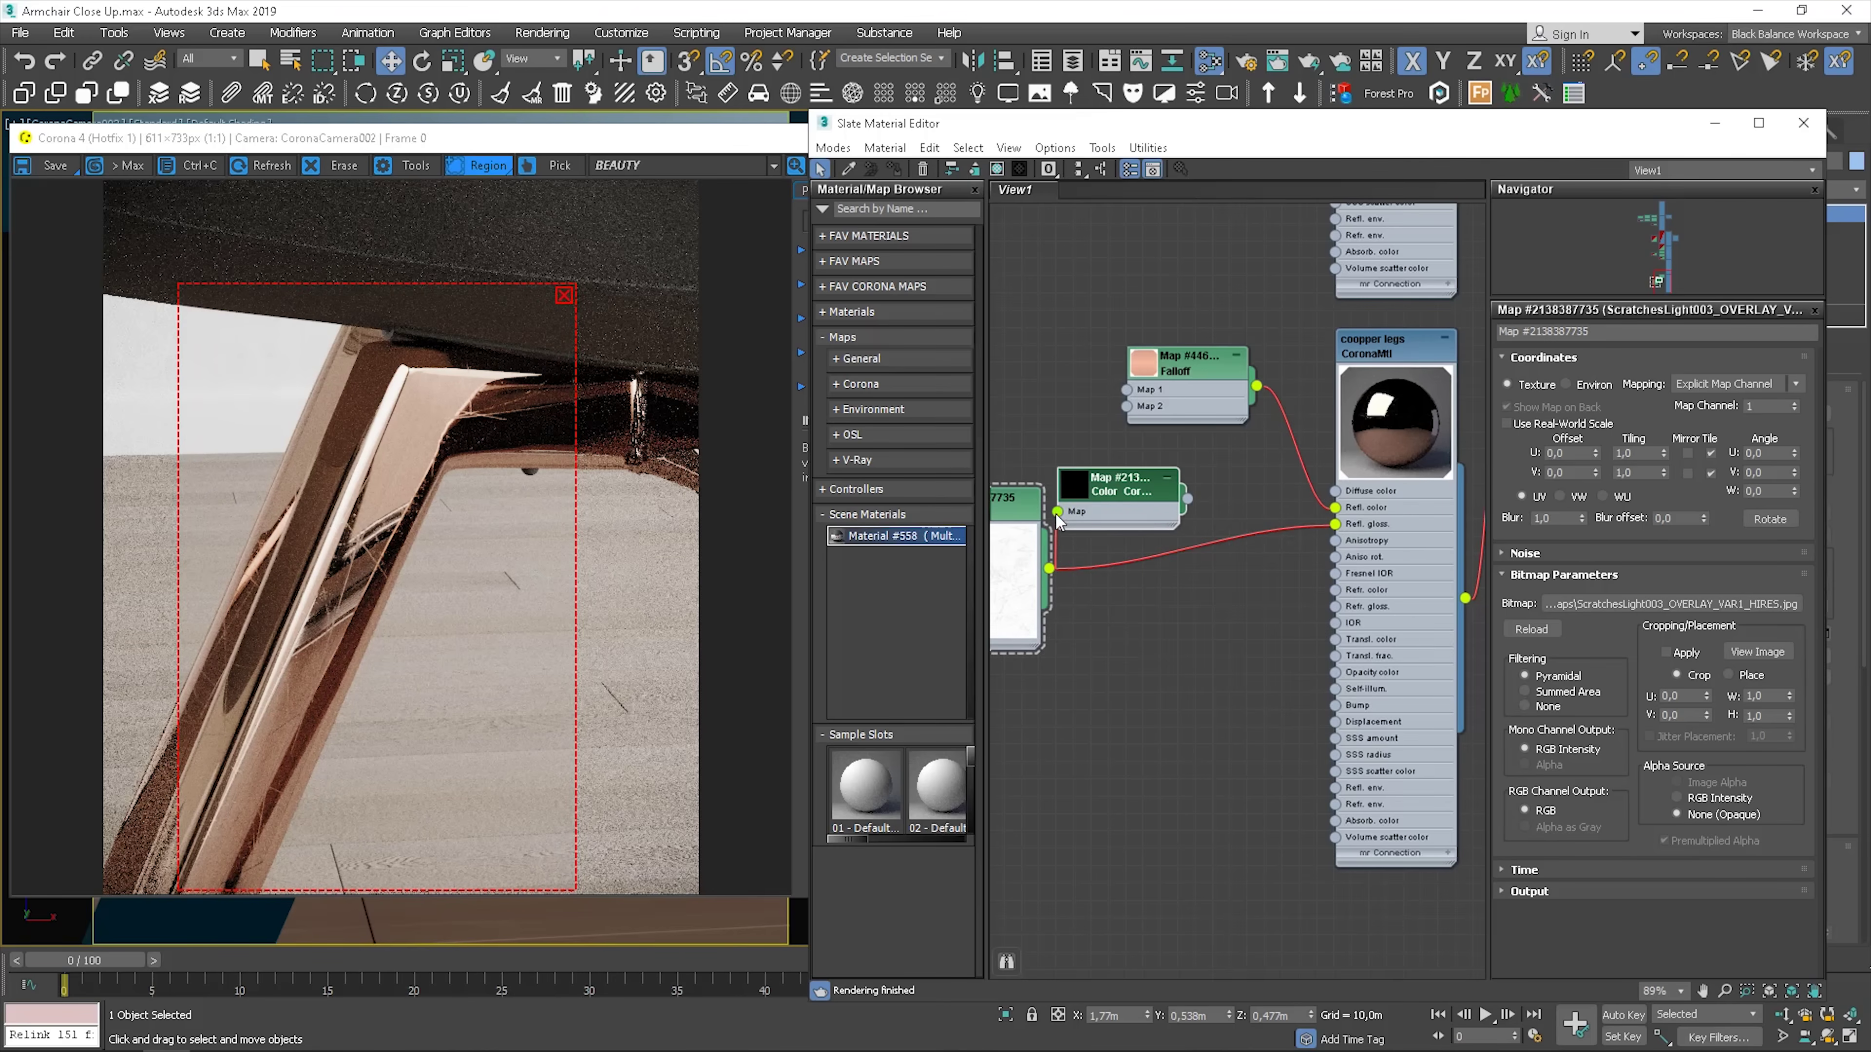
drag(1055, 514, 1057, 512)
drag(1187, 499, 1335, 524)
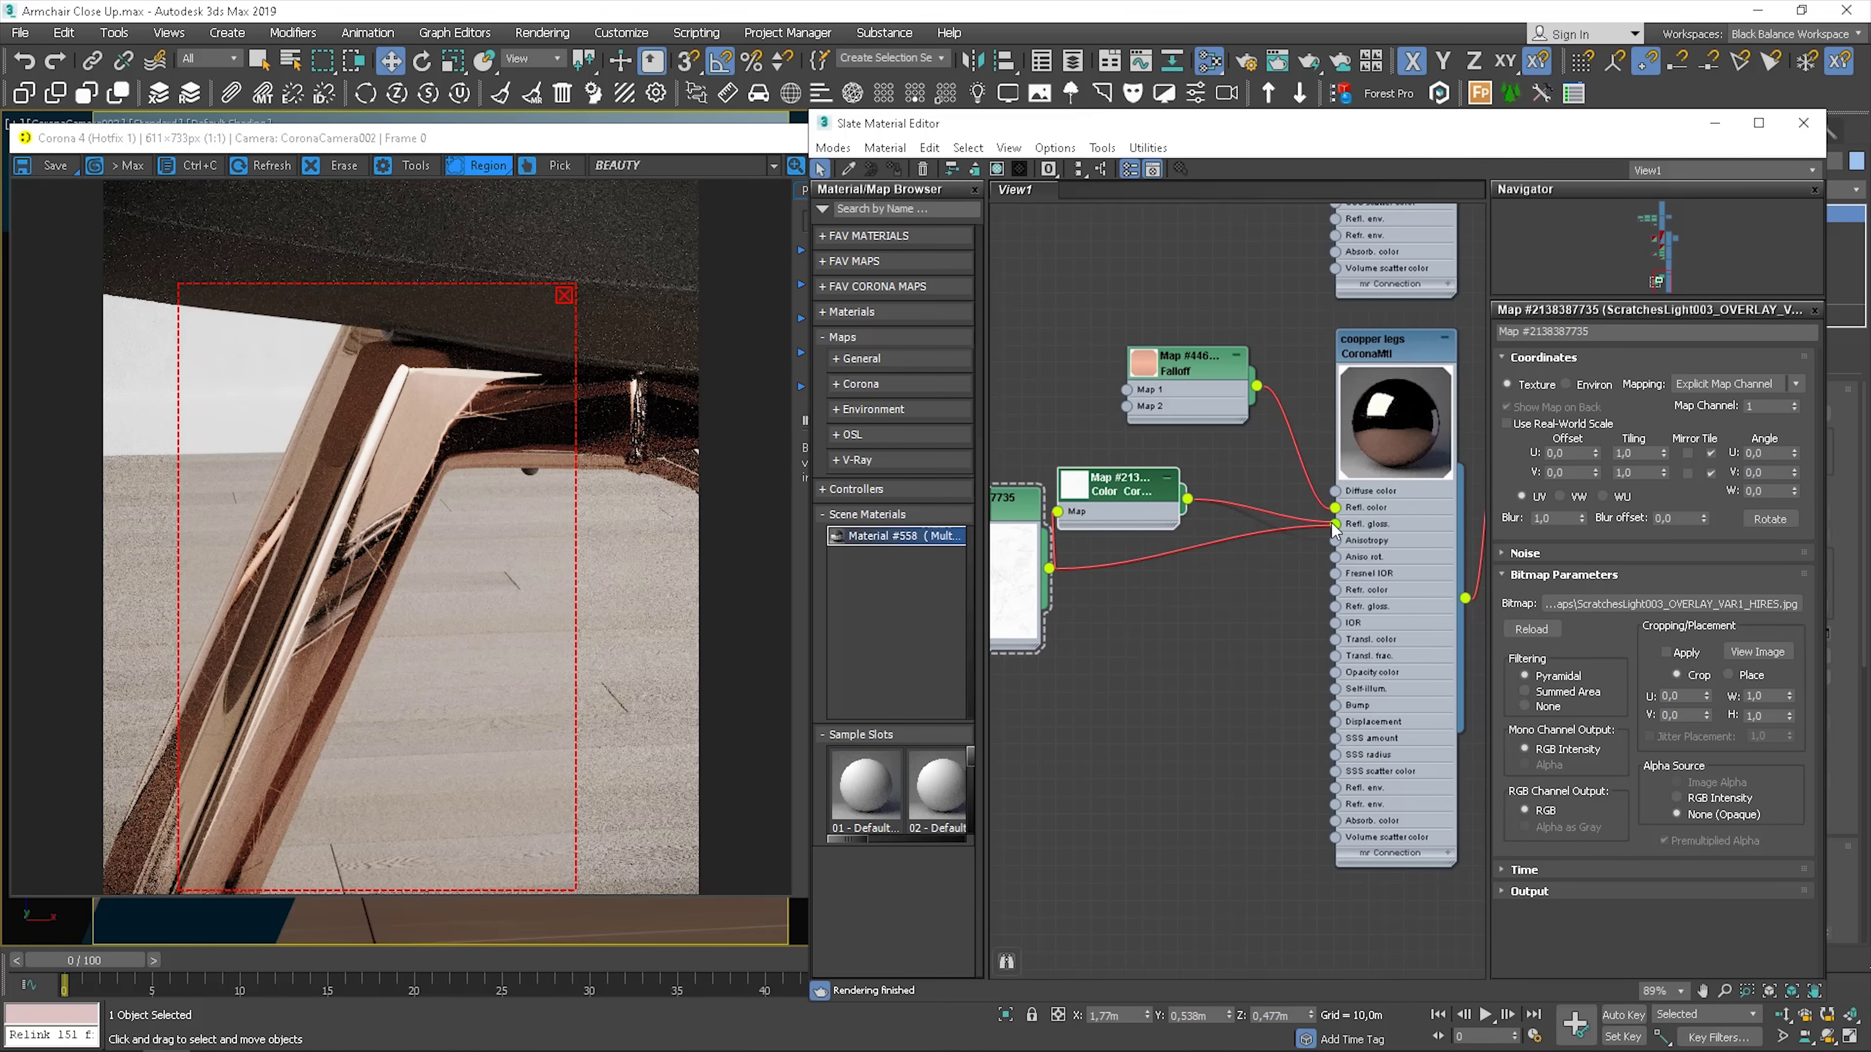
Set the Color Correction Lightness to Advanced with RGB Gamma 2,0
double_click(1080, 489)
double_click(1138, 502)
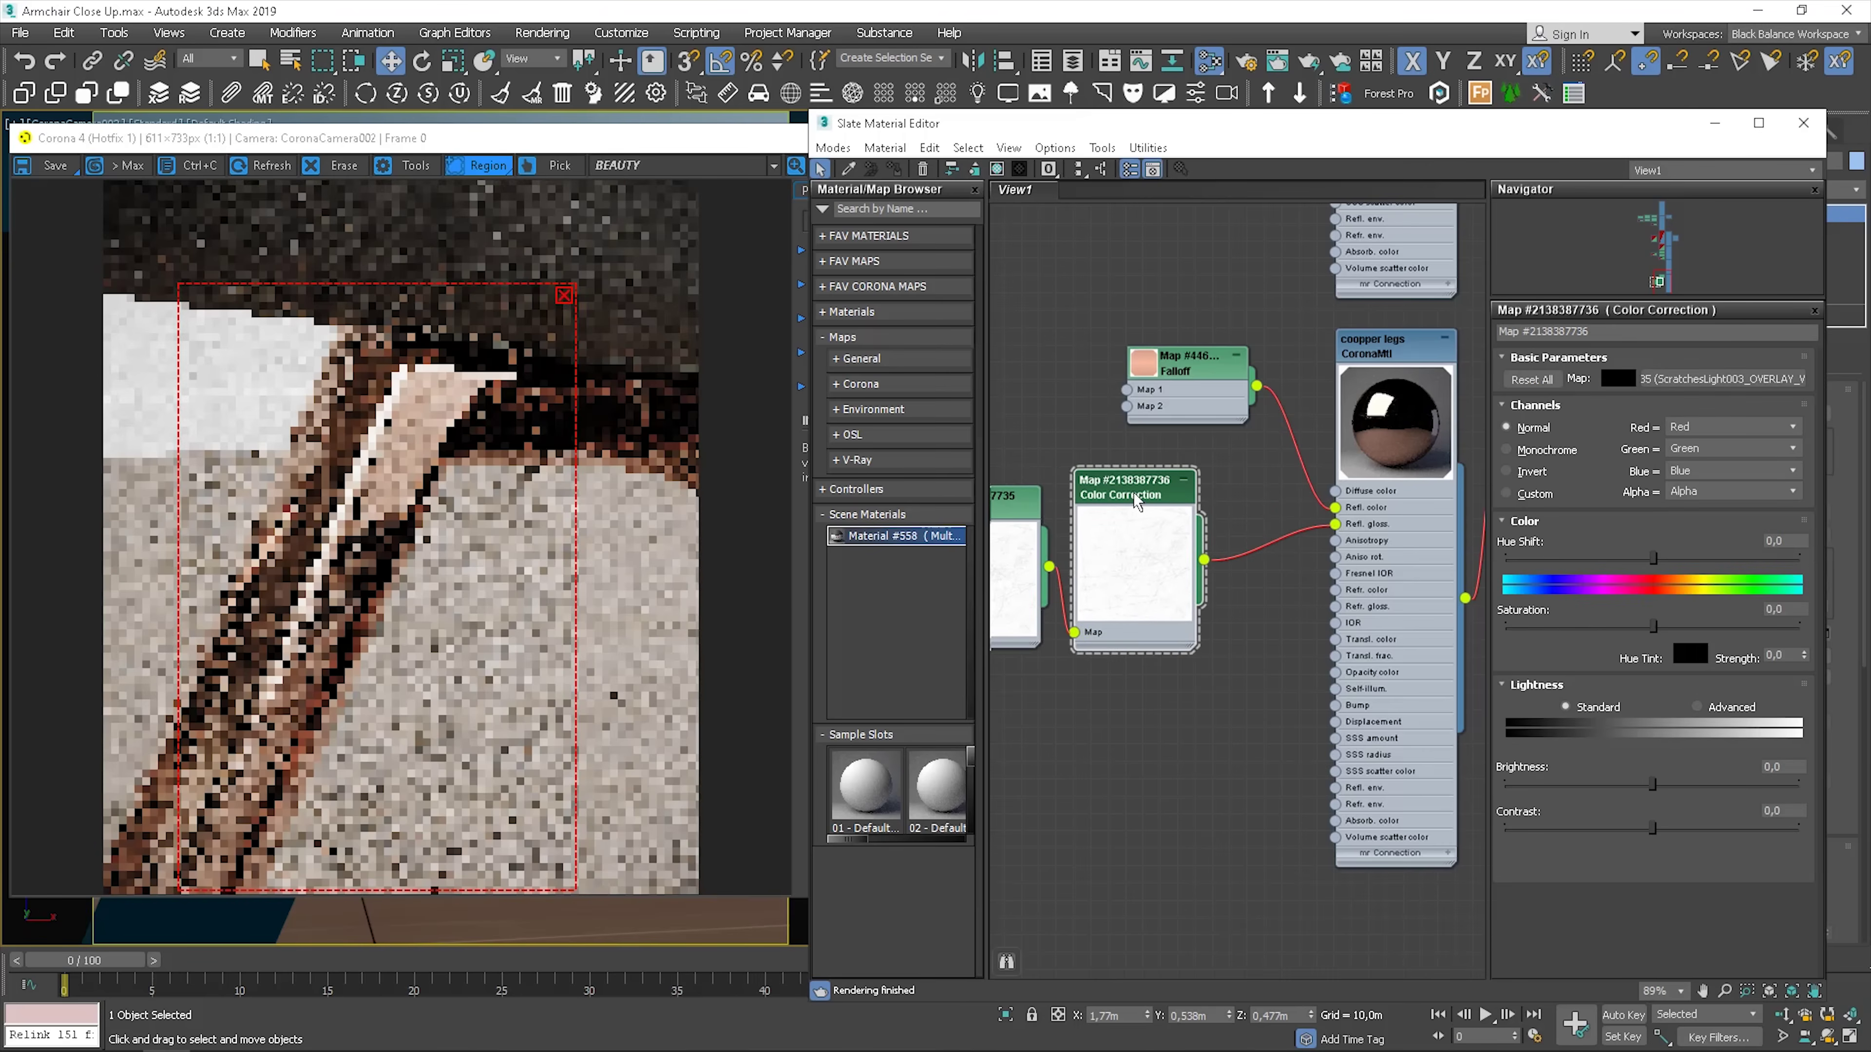
click(1719, 709)
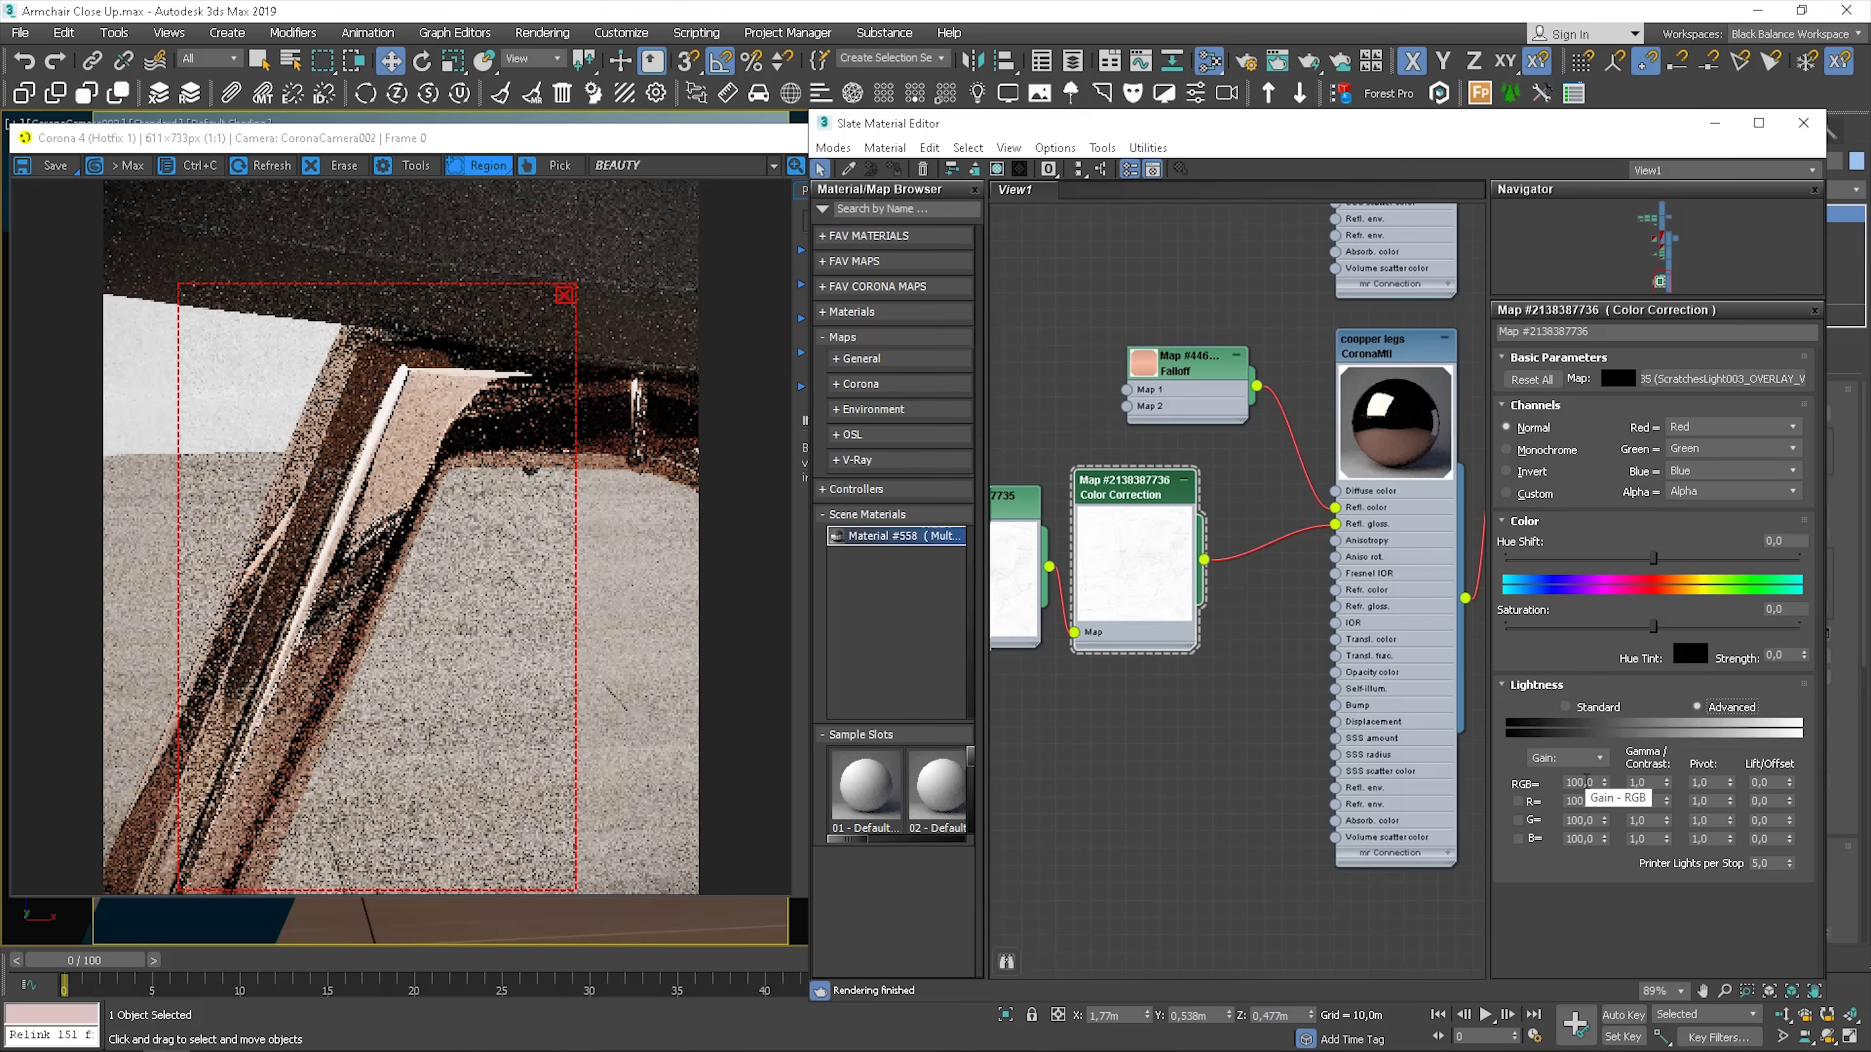
text(2)
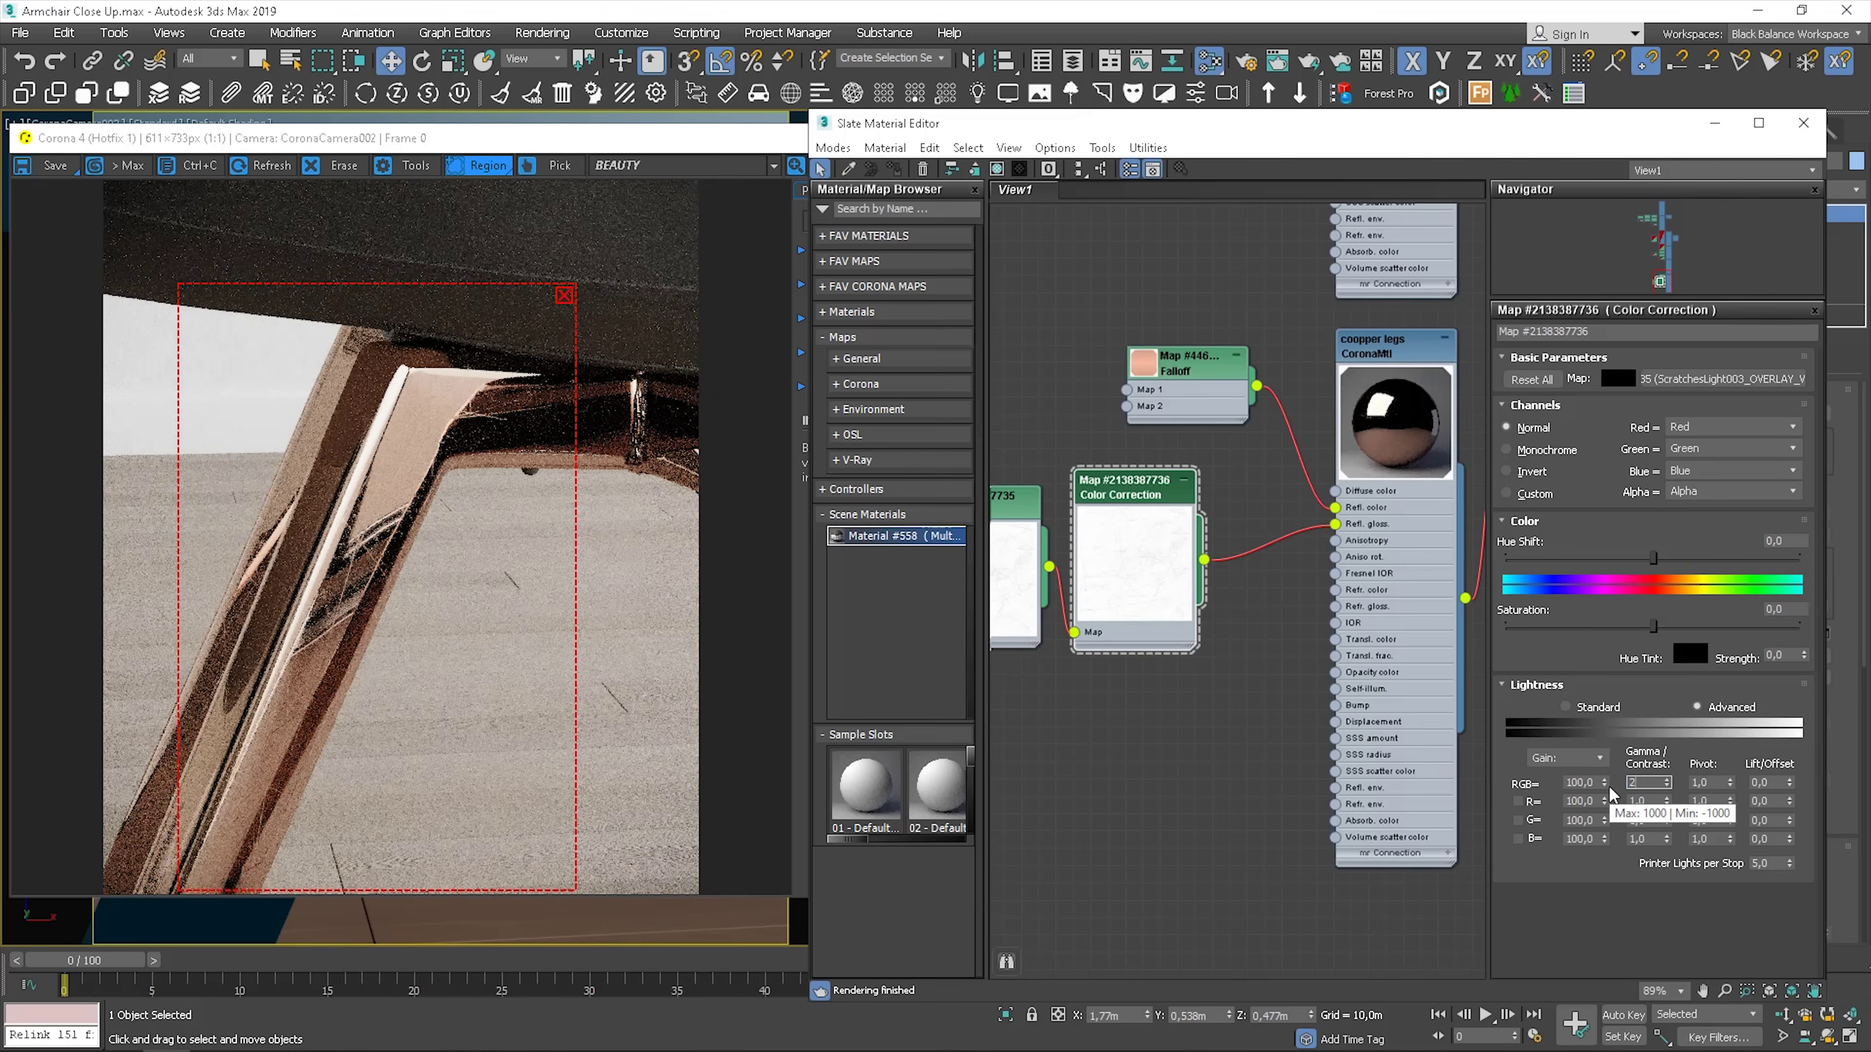
key(Return)
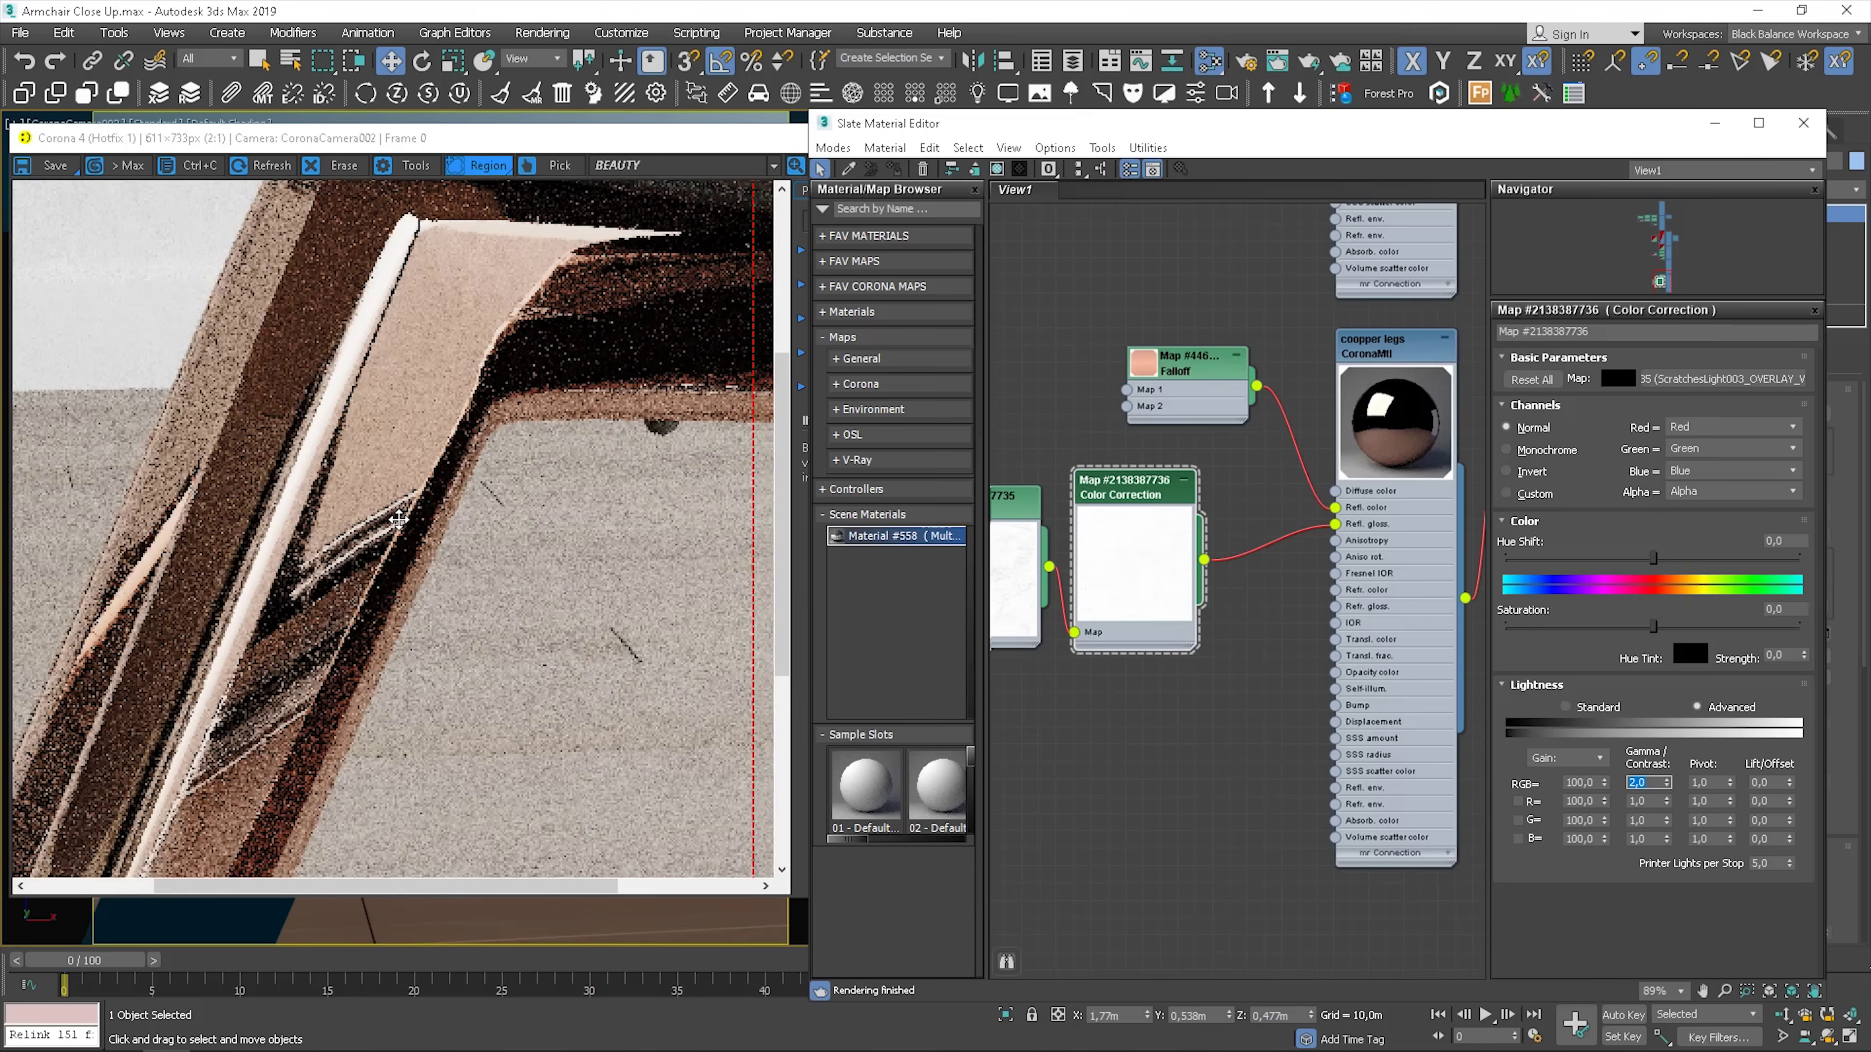
click(577, 584)
Resize the render region on the leg and try a Color Correction RGB gamma of 1,5
drag(577, 584, 423, 581)
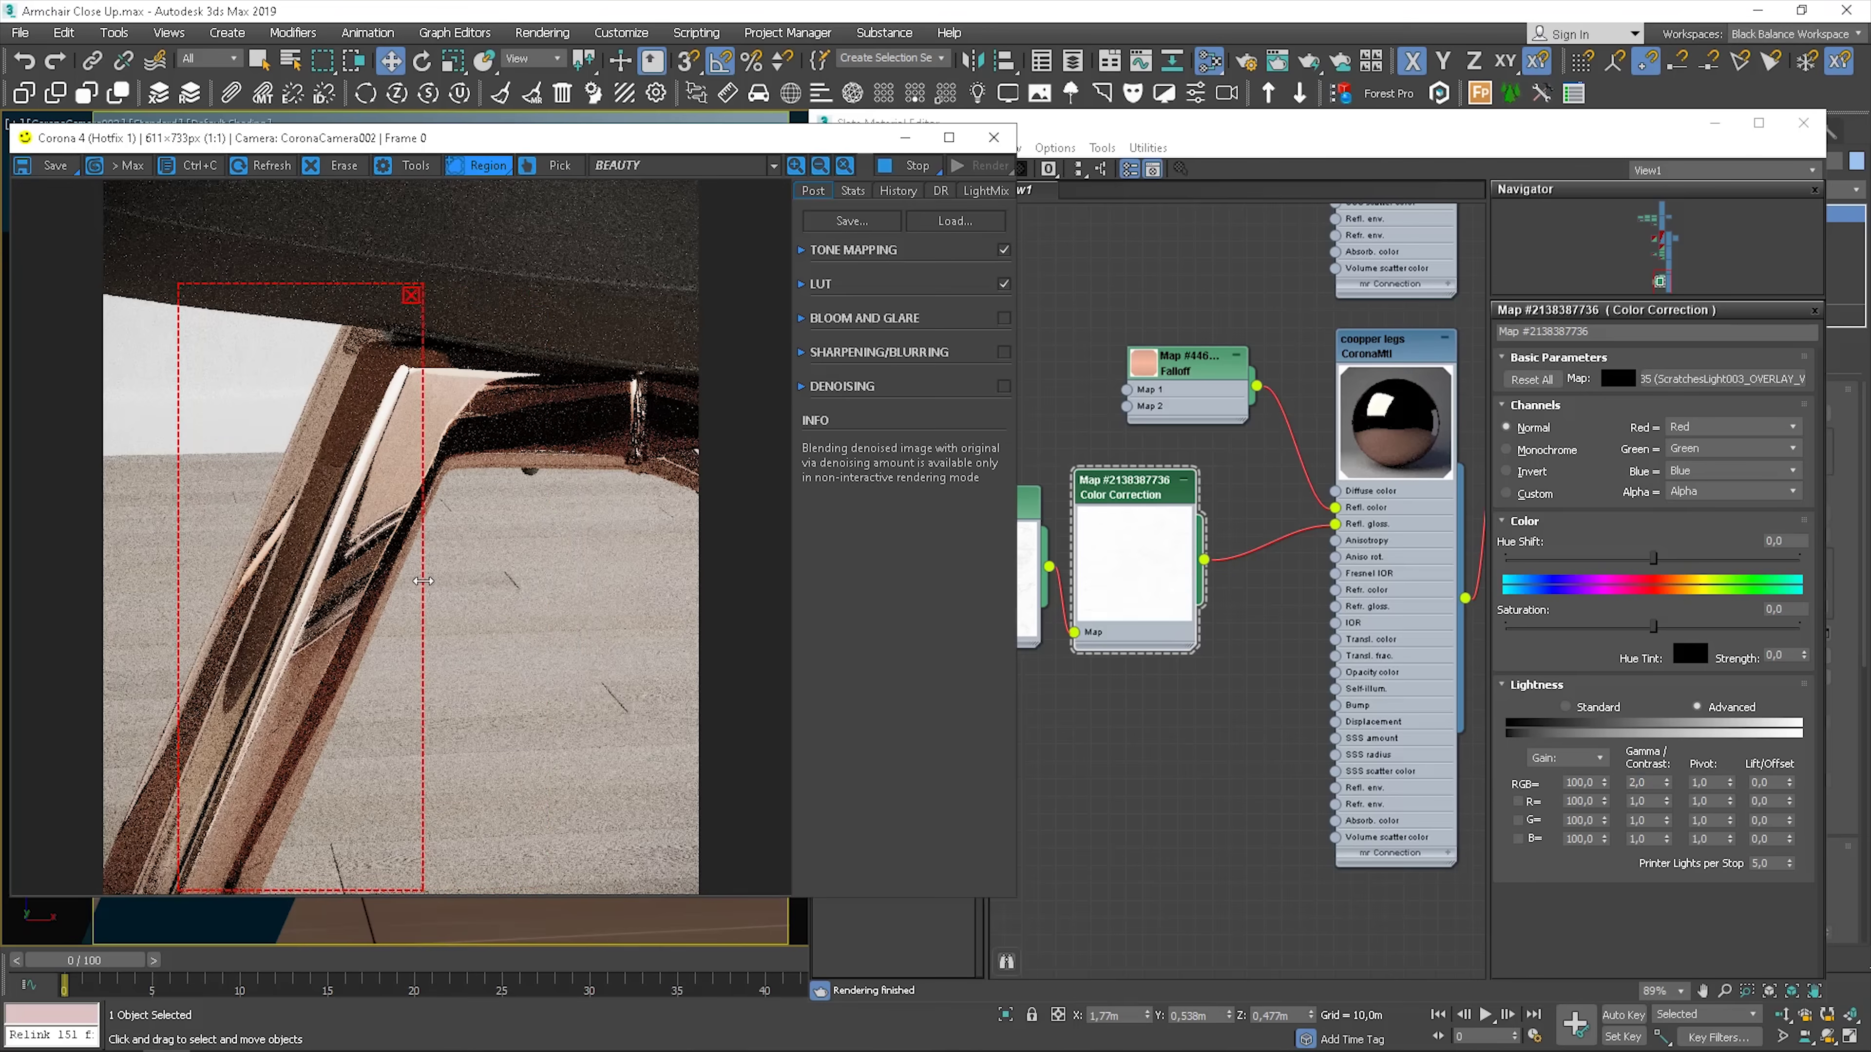
scroll(307, 717, up, 1)
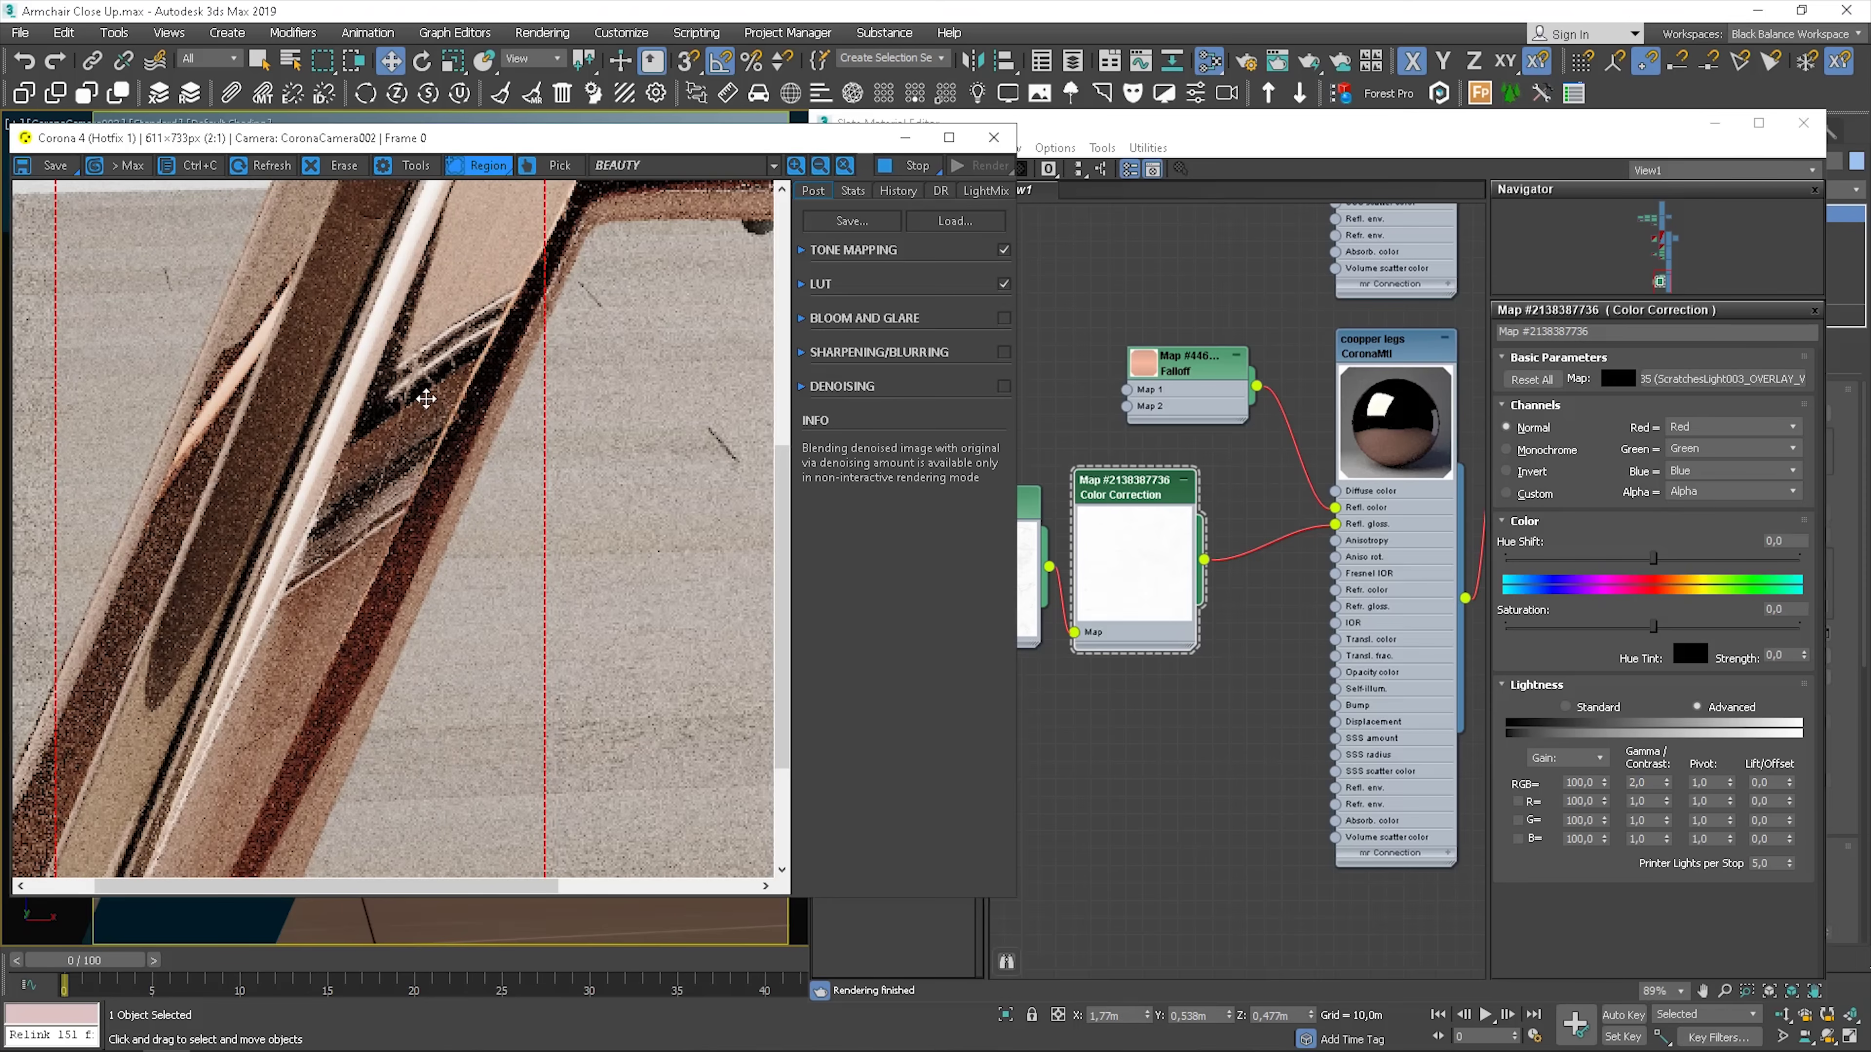
scroll(375, 505, down, 1)
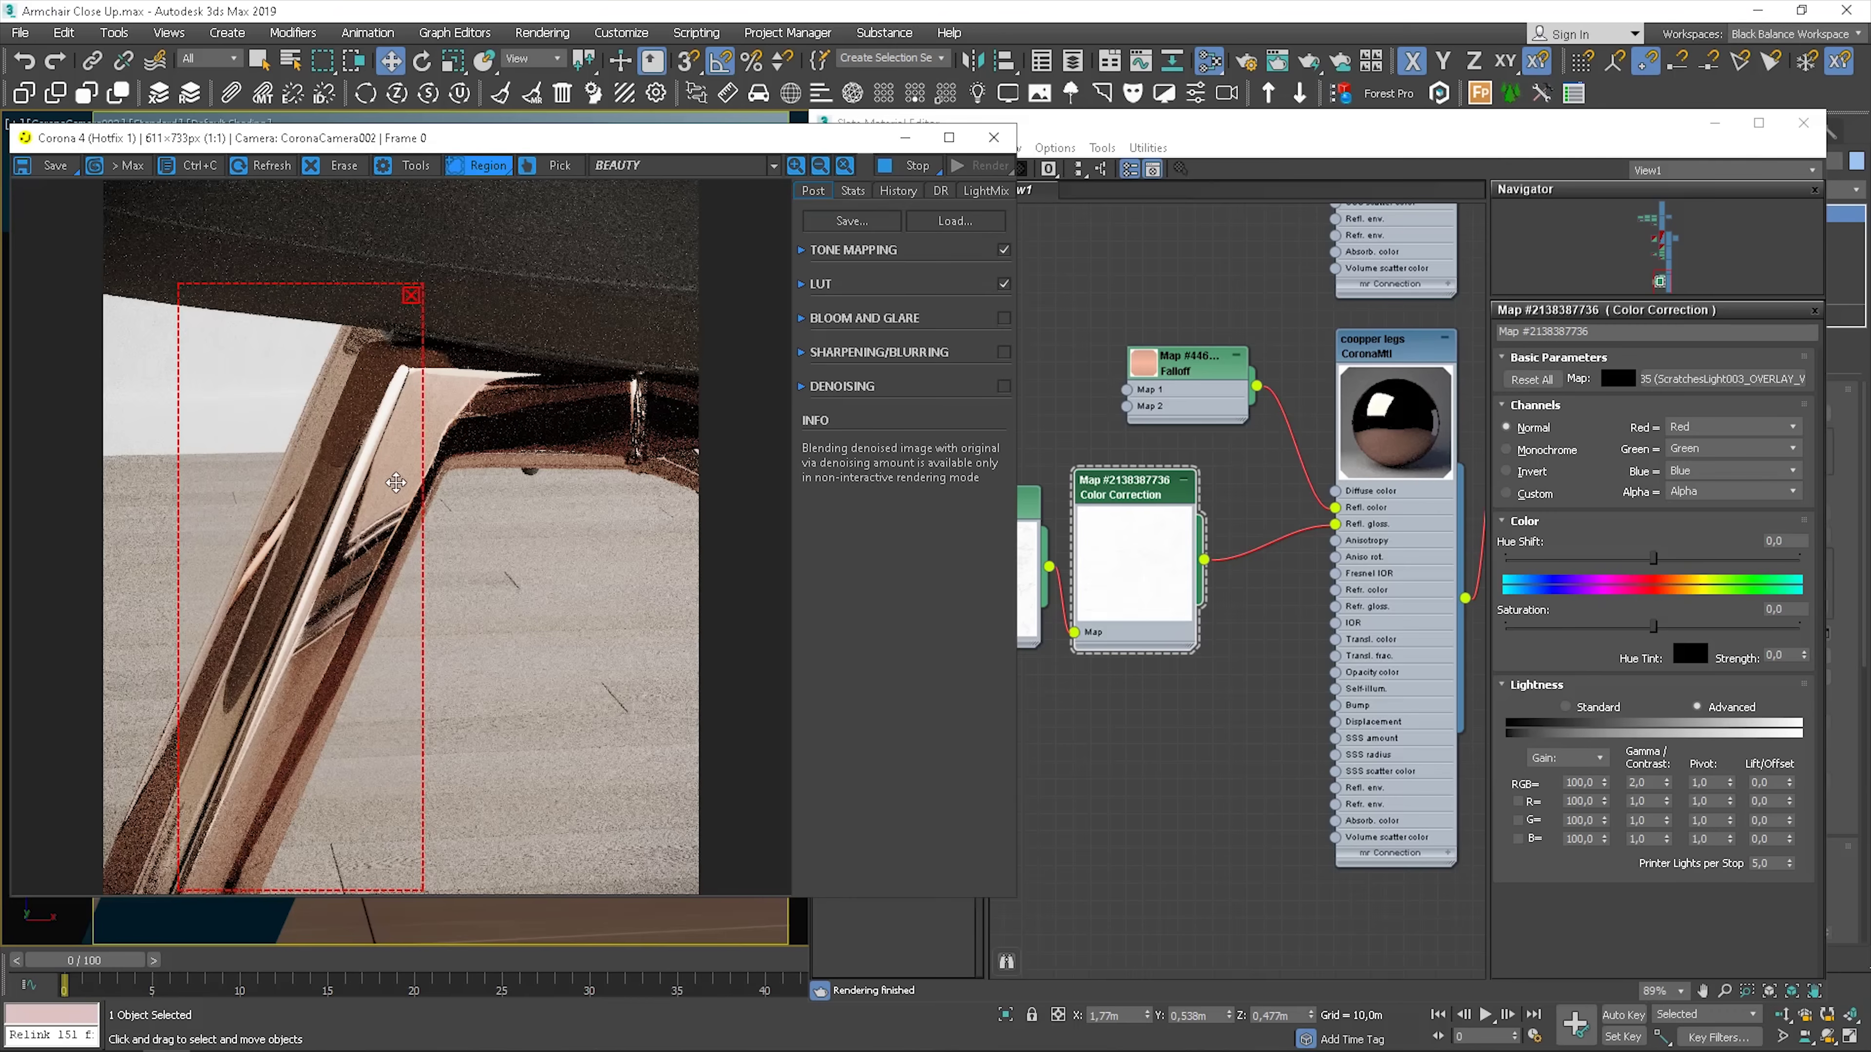
drag(423, 480, 529, 480)
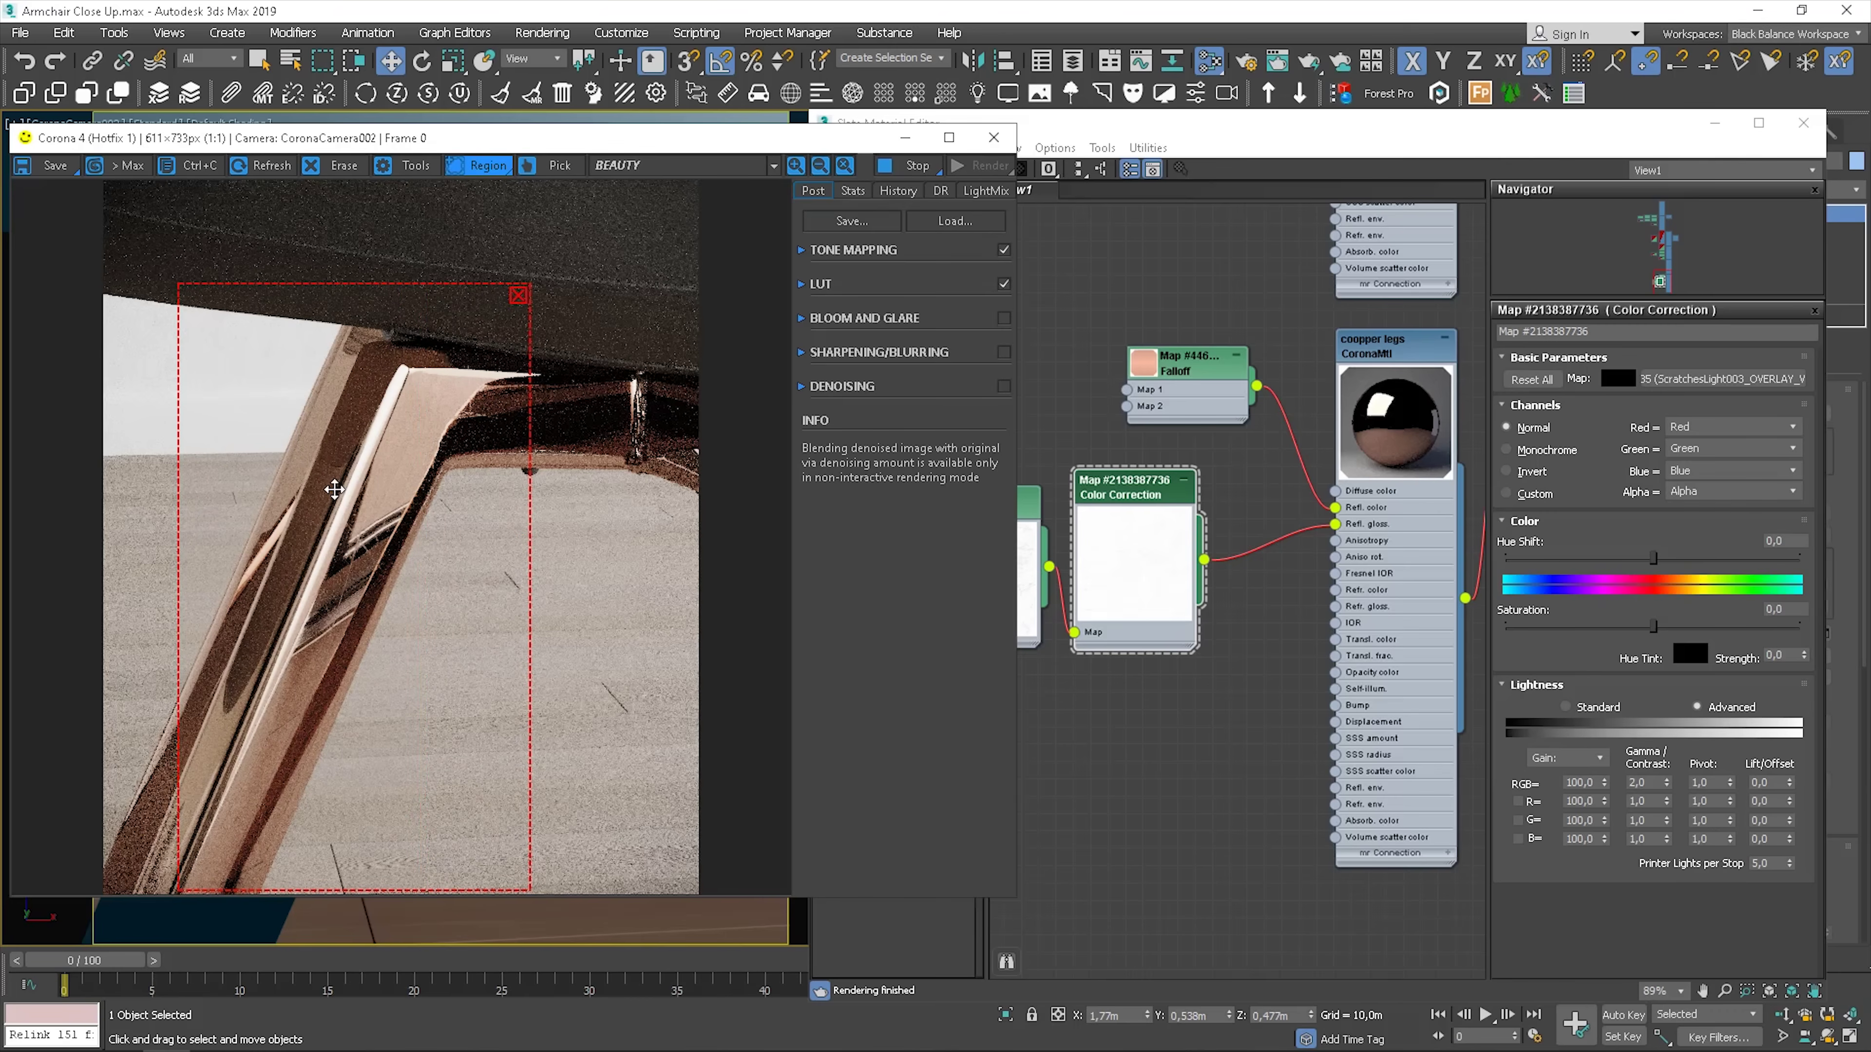
double_click(1650, 783)
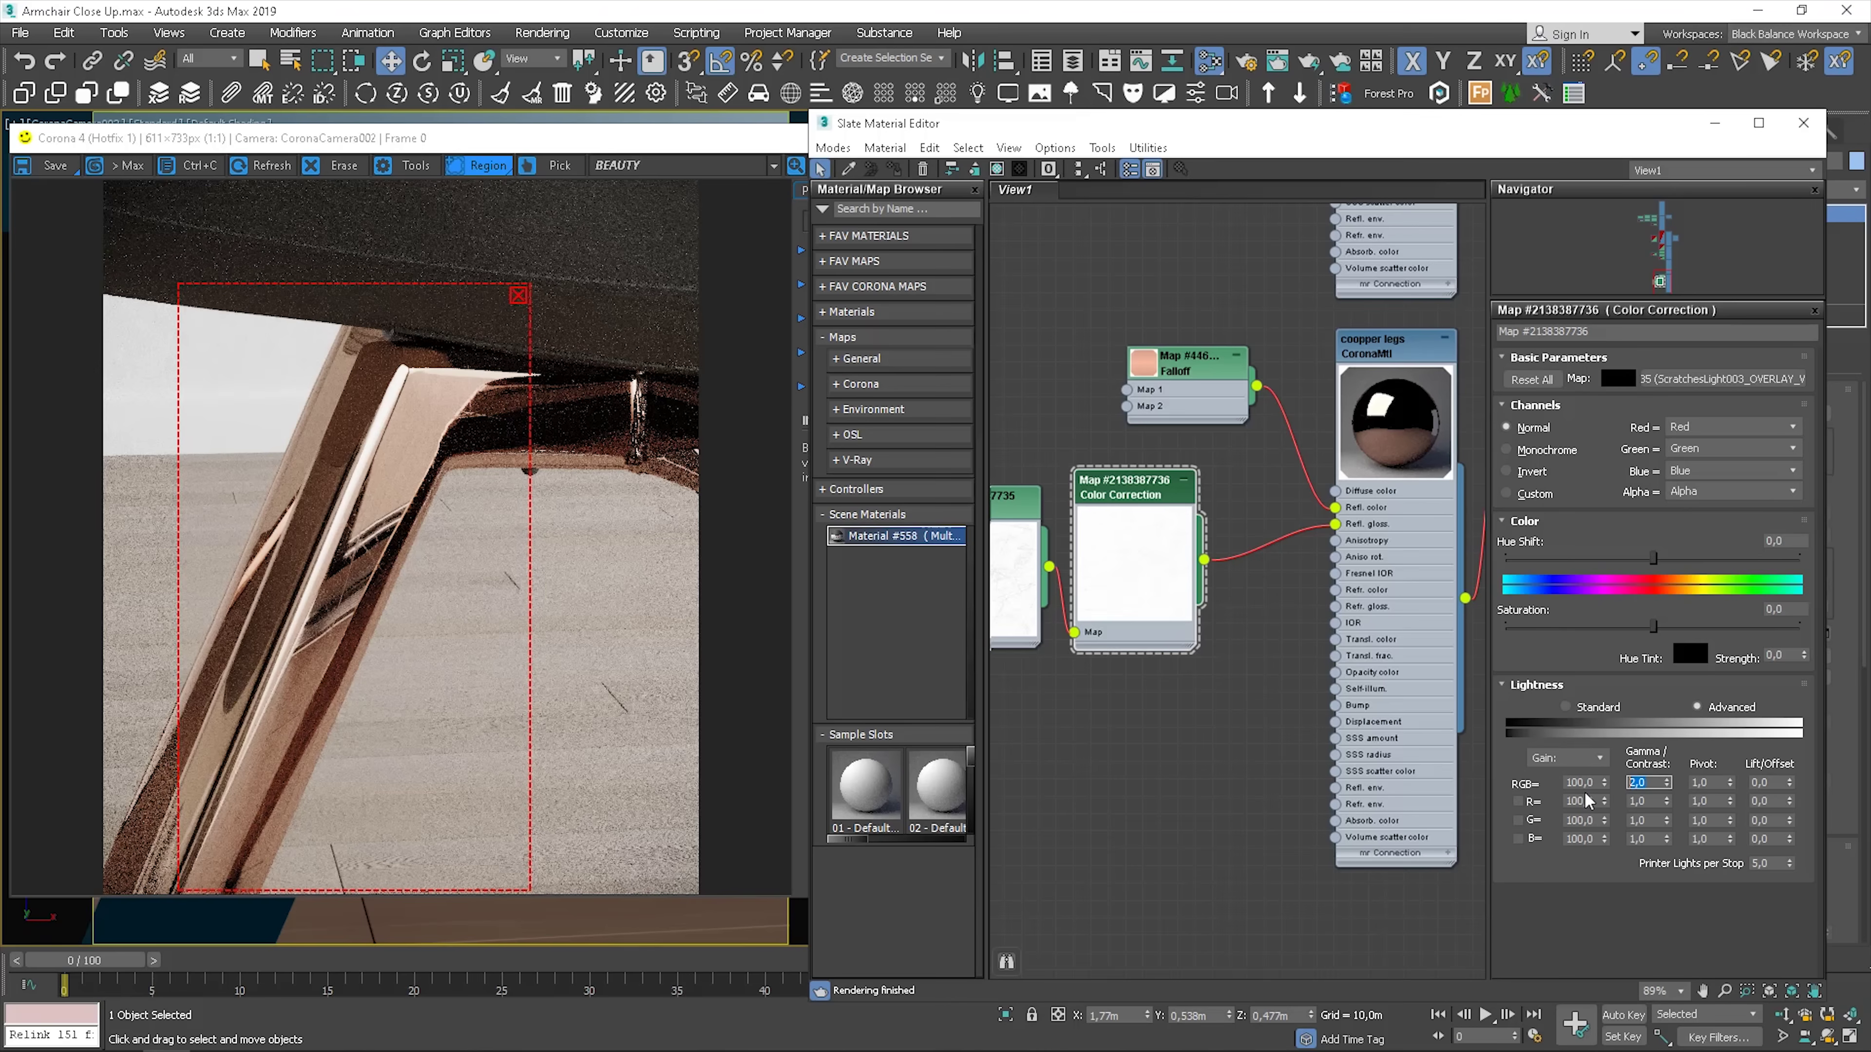
text(1,5)
key(Return)
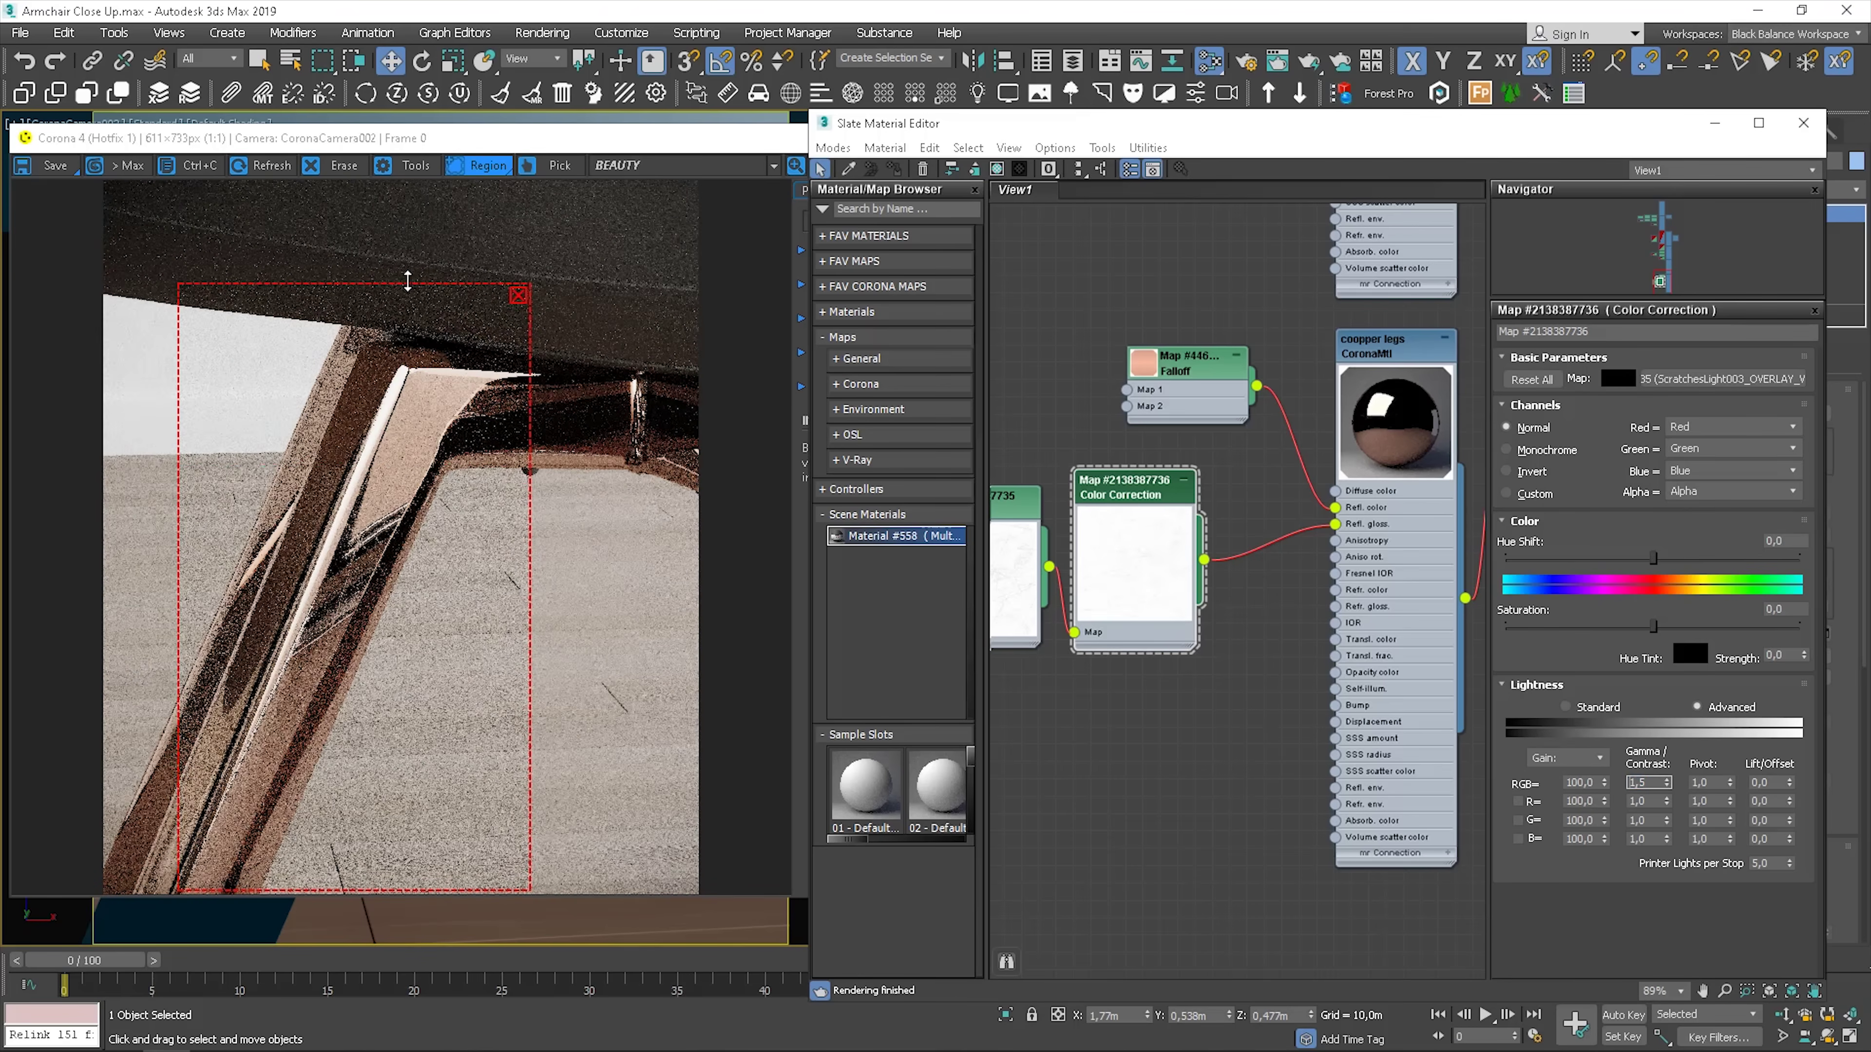
Move the render region down the leg and raise the RGB gamma to 2,5
drag(408, 288, 305, 677)
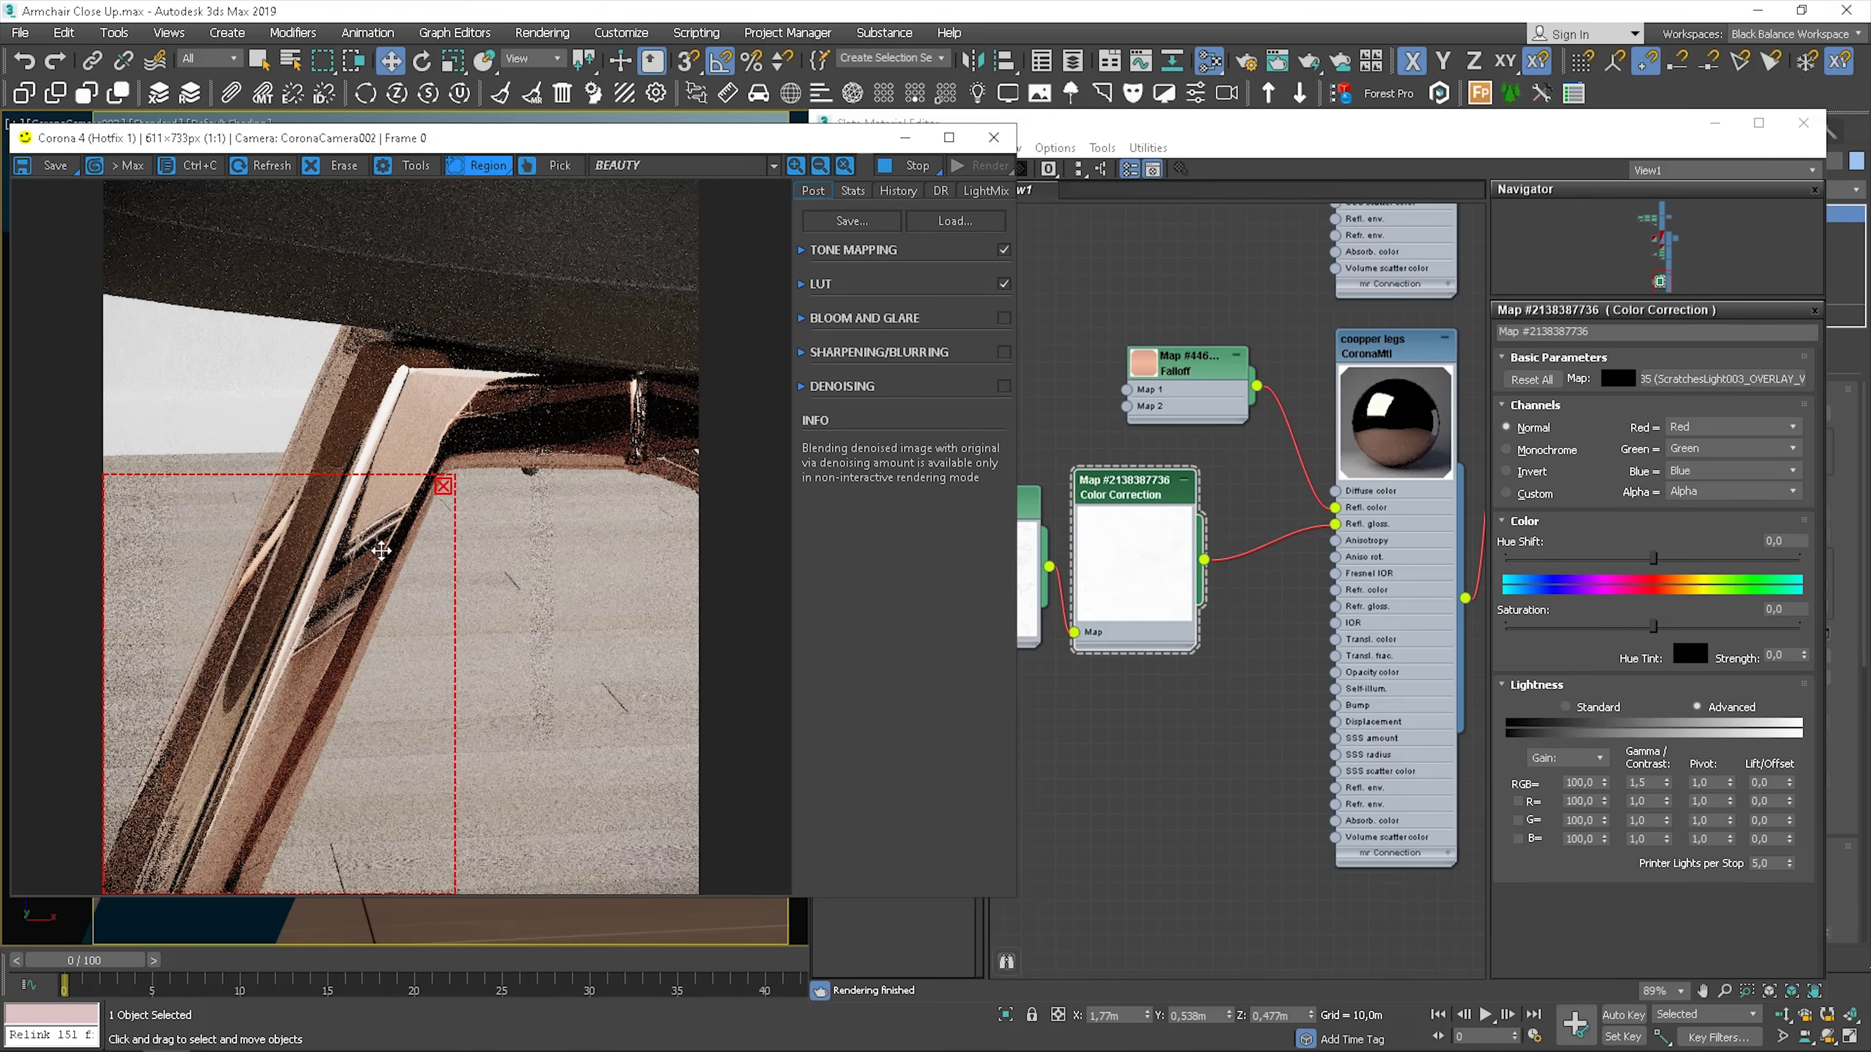
click(1641, 782)
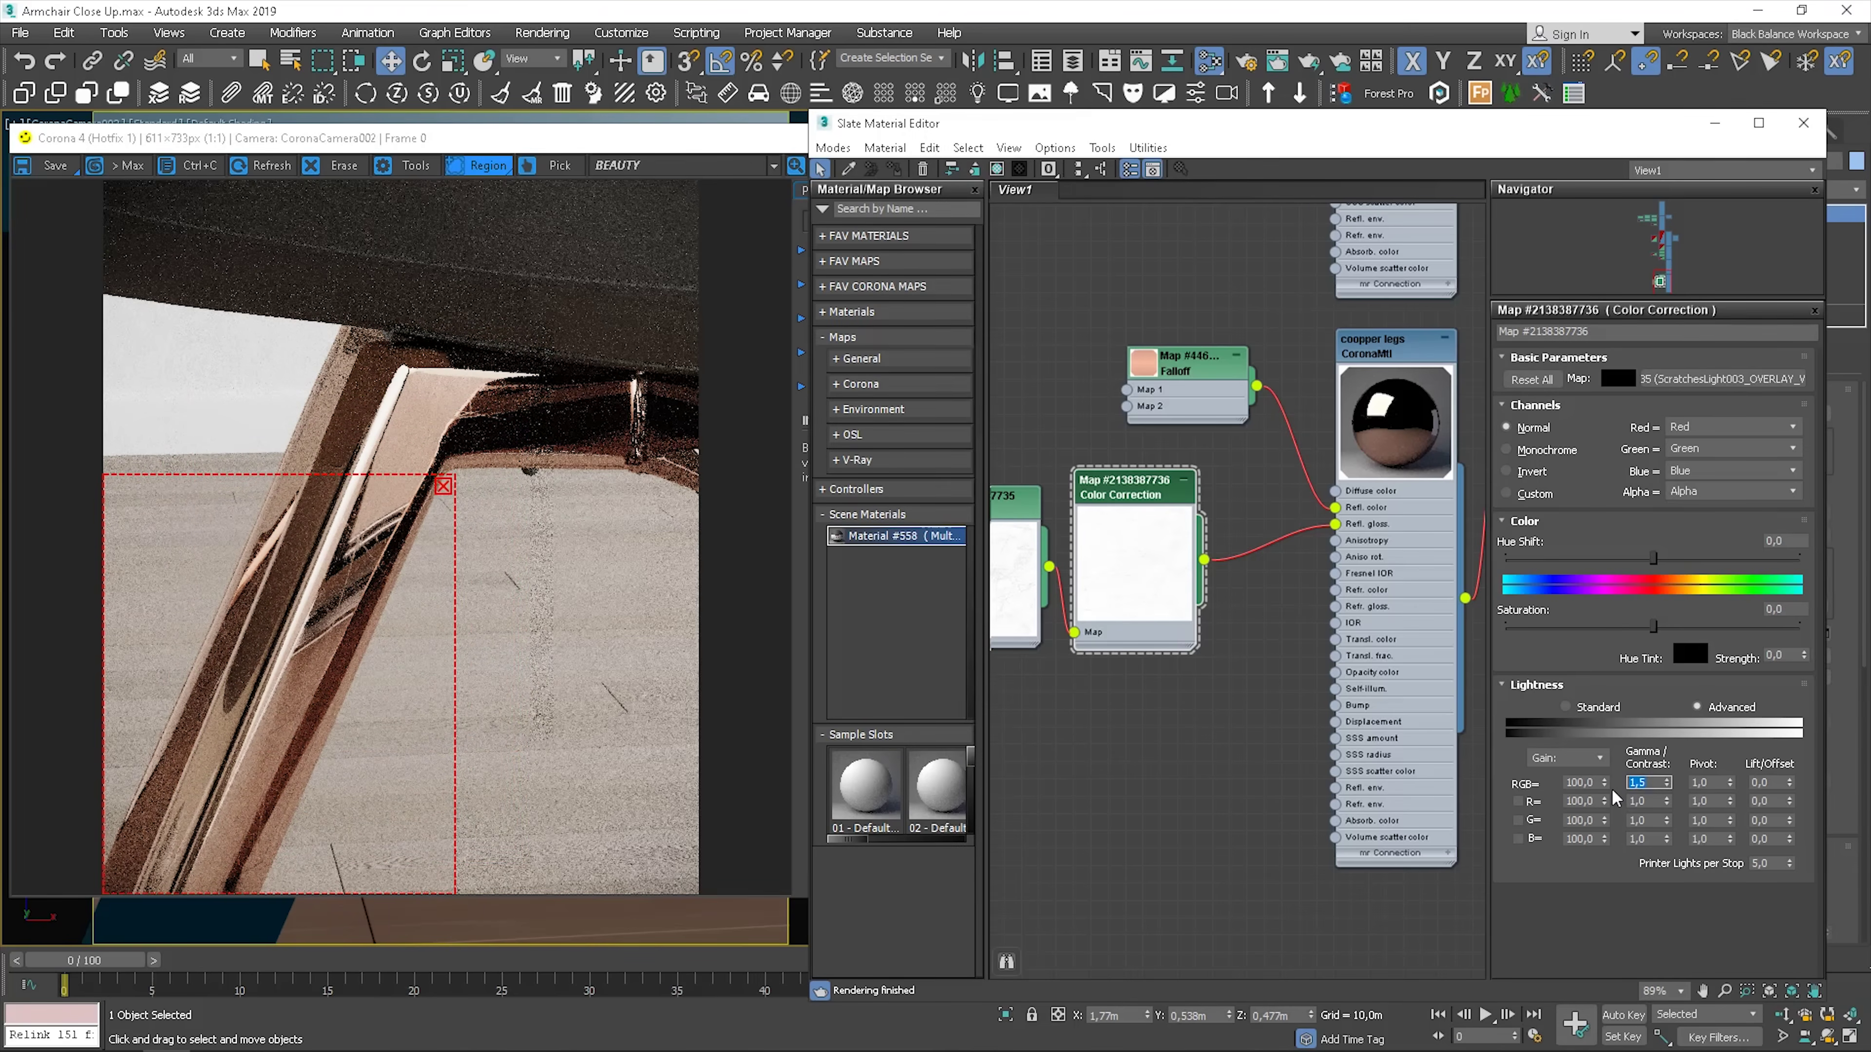
text(2,5)
key(Return)
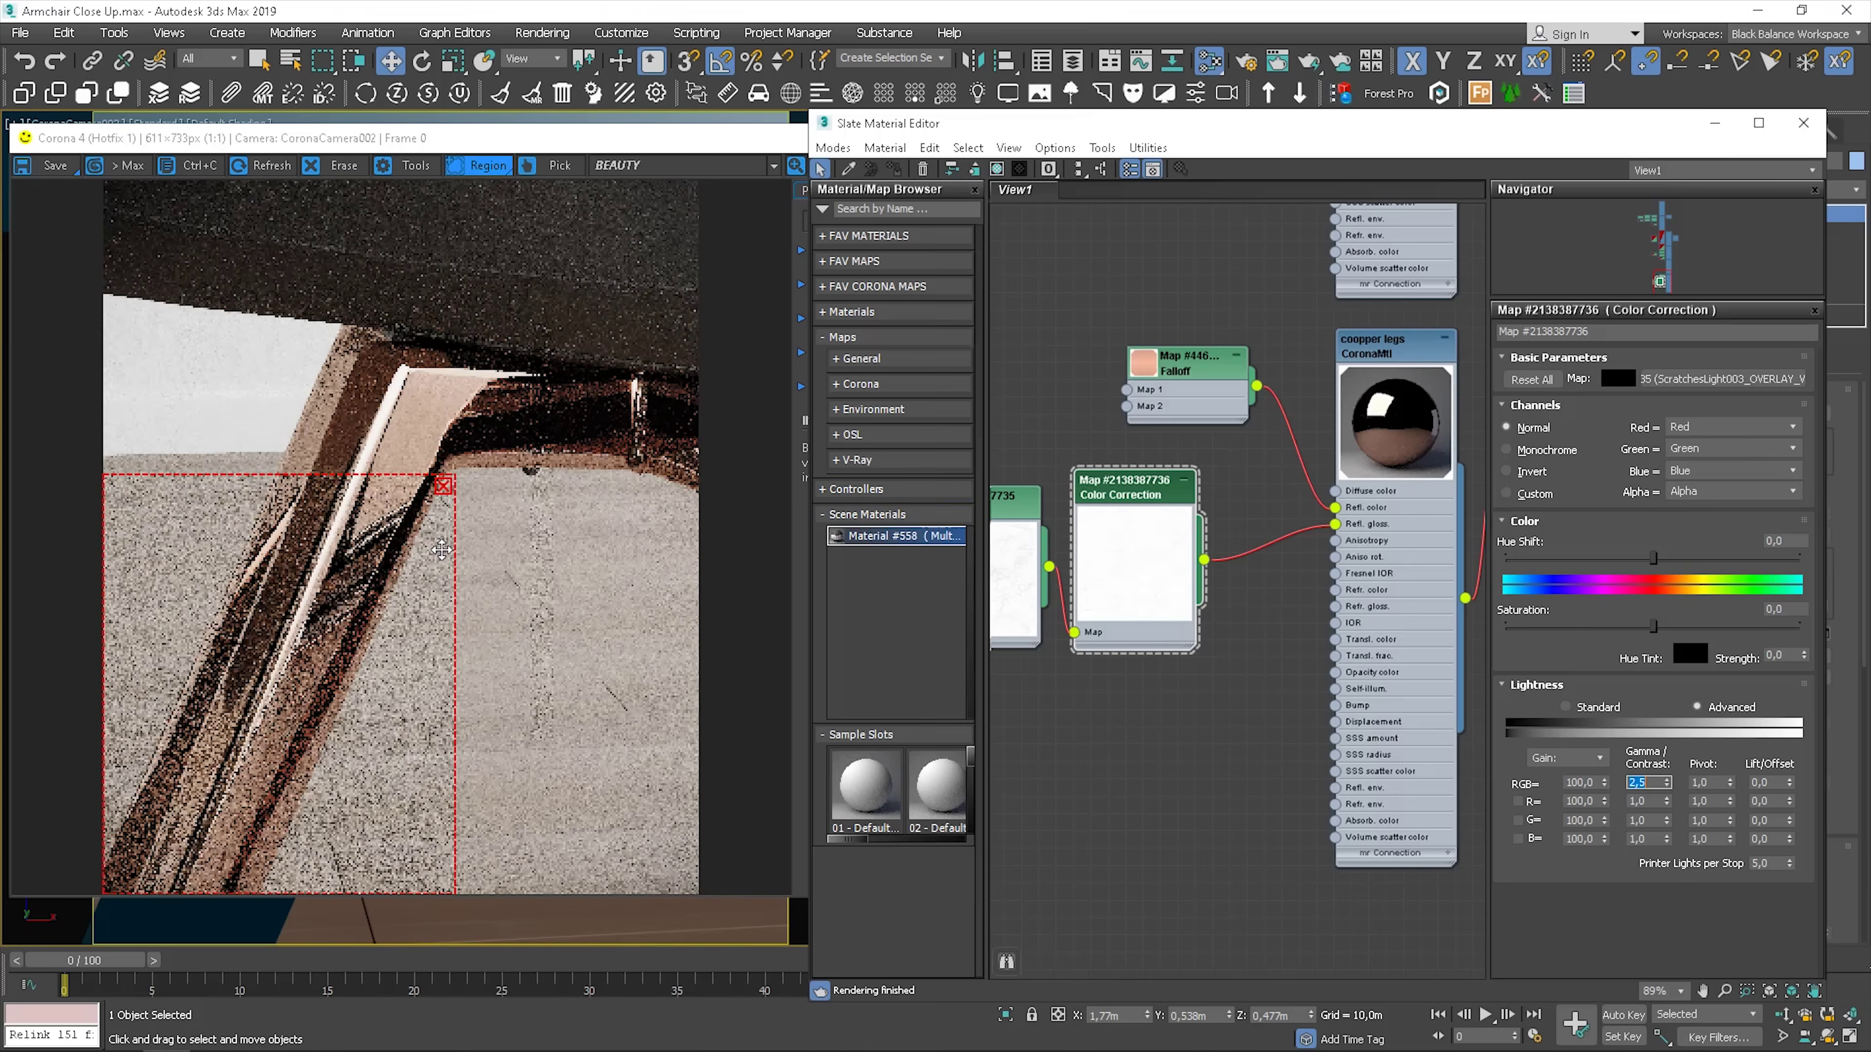
drag(386, 627, 377, 584)
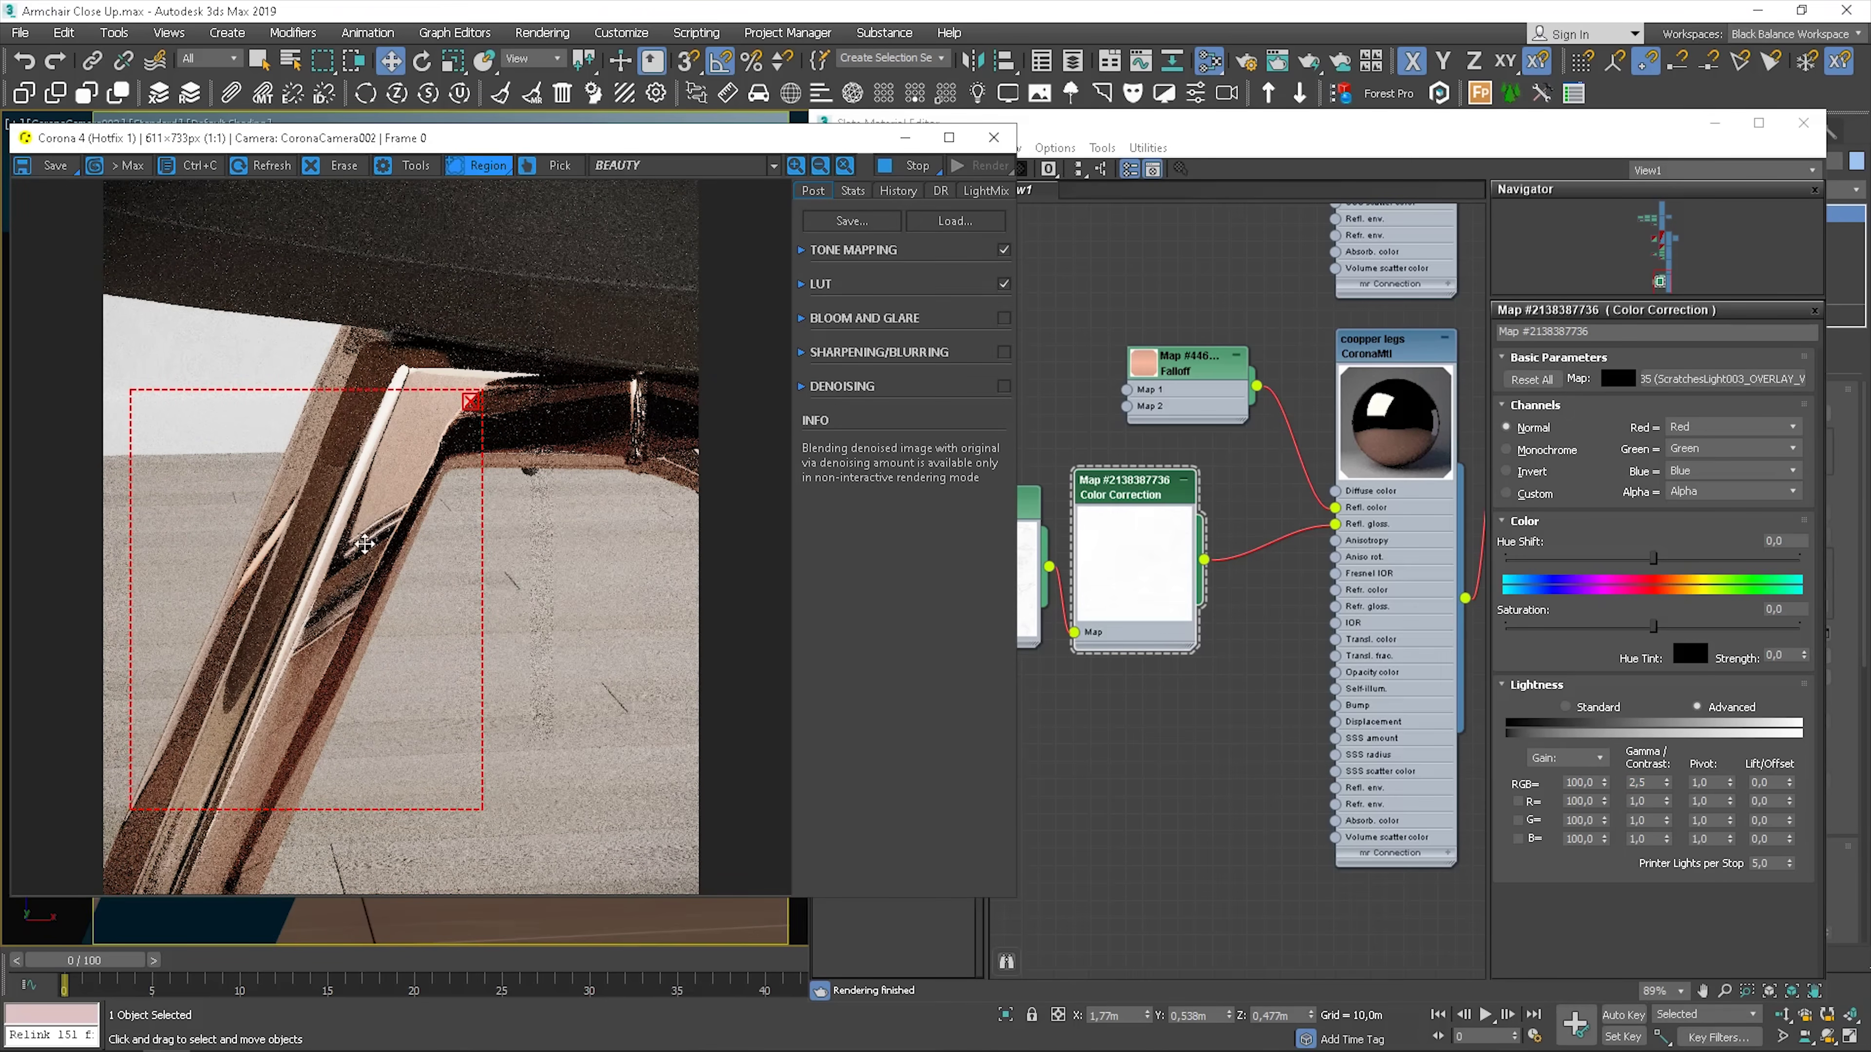
drag(298, 750, 254, 866)
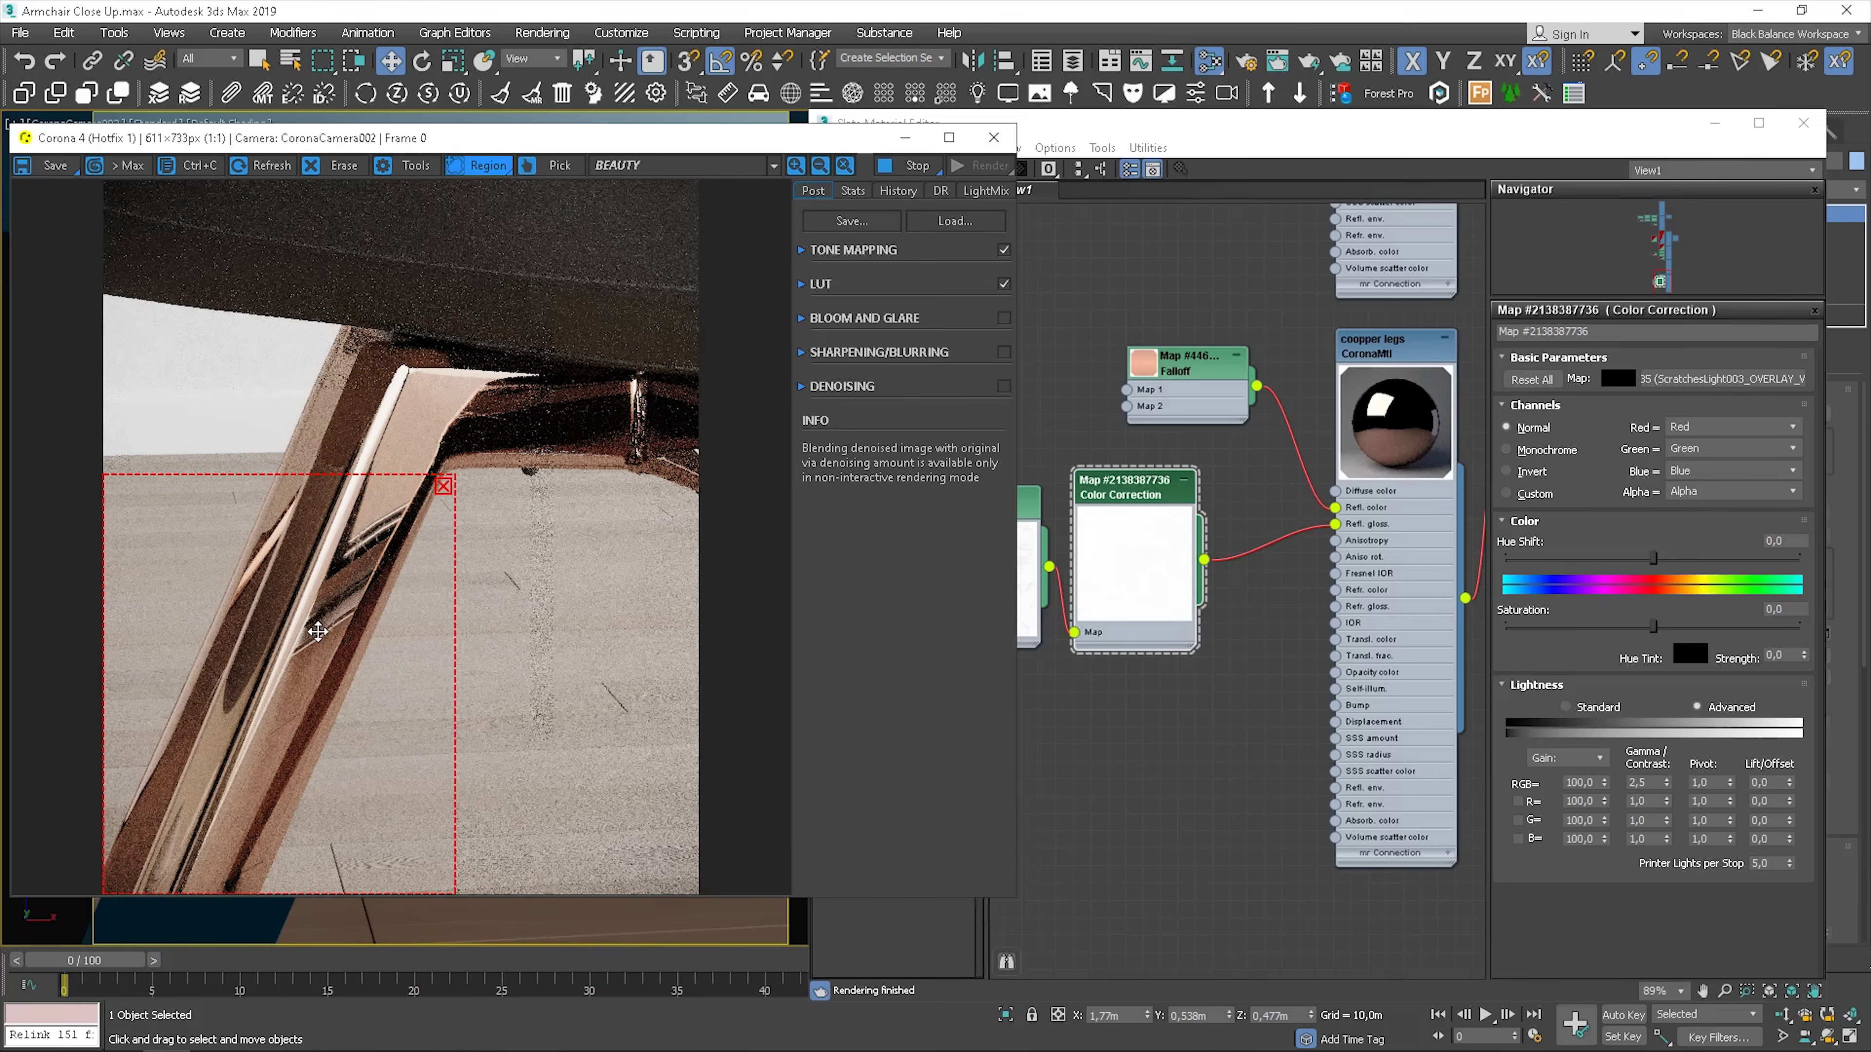
Check the CESSENTIAL_Reflect pass, then return to BEAUTY and remove the render region
click(648, 165)
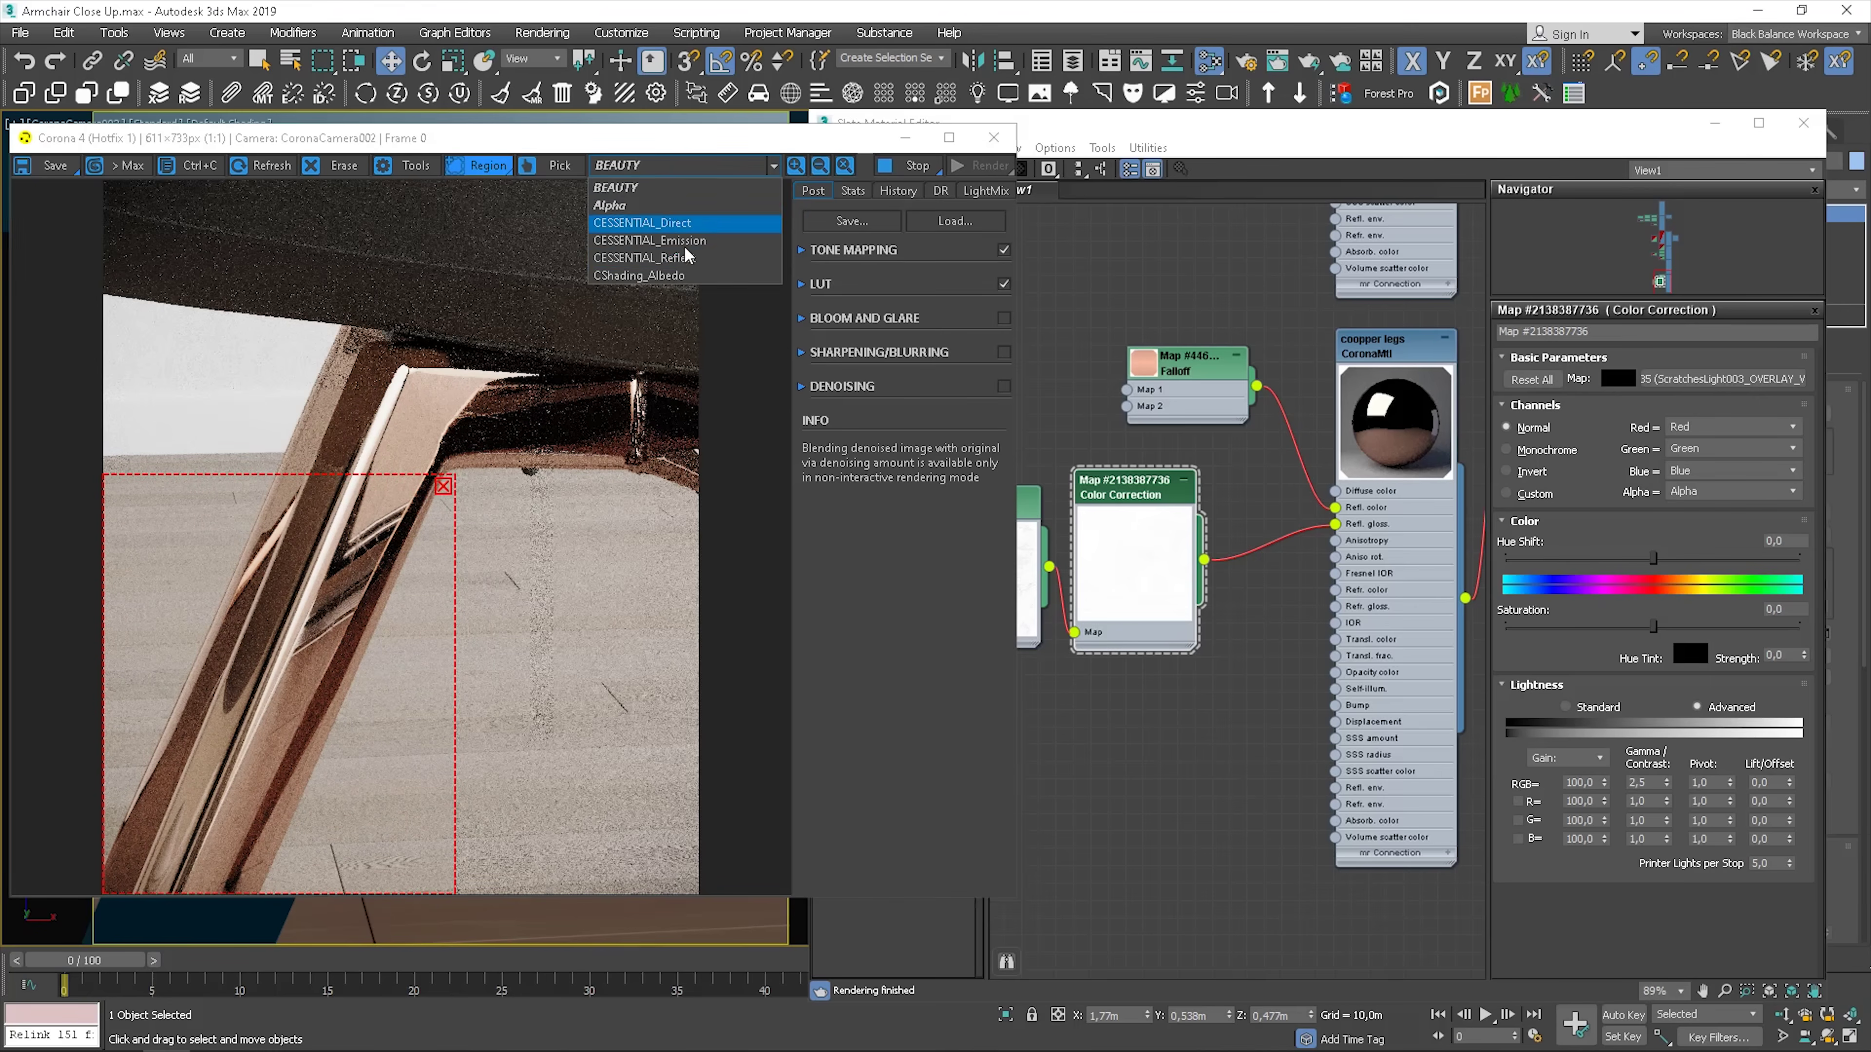
click(648, 258)
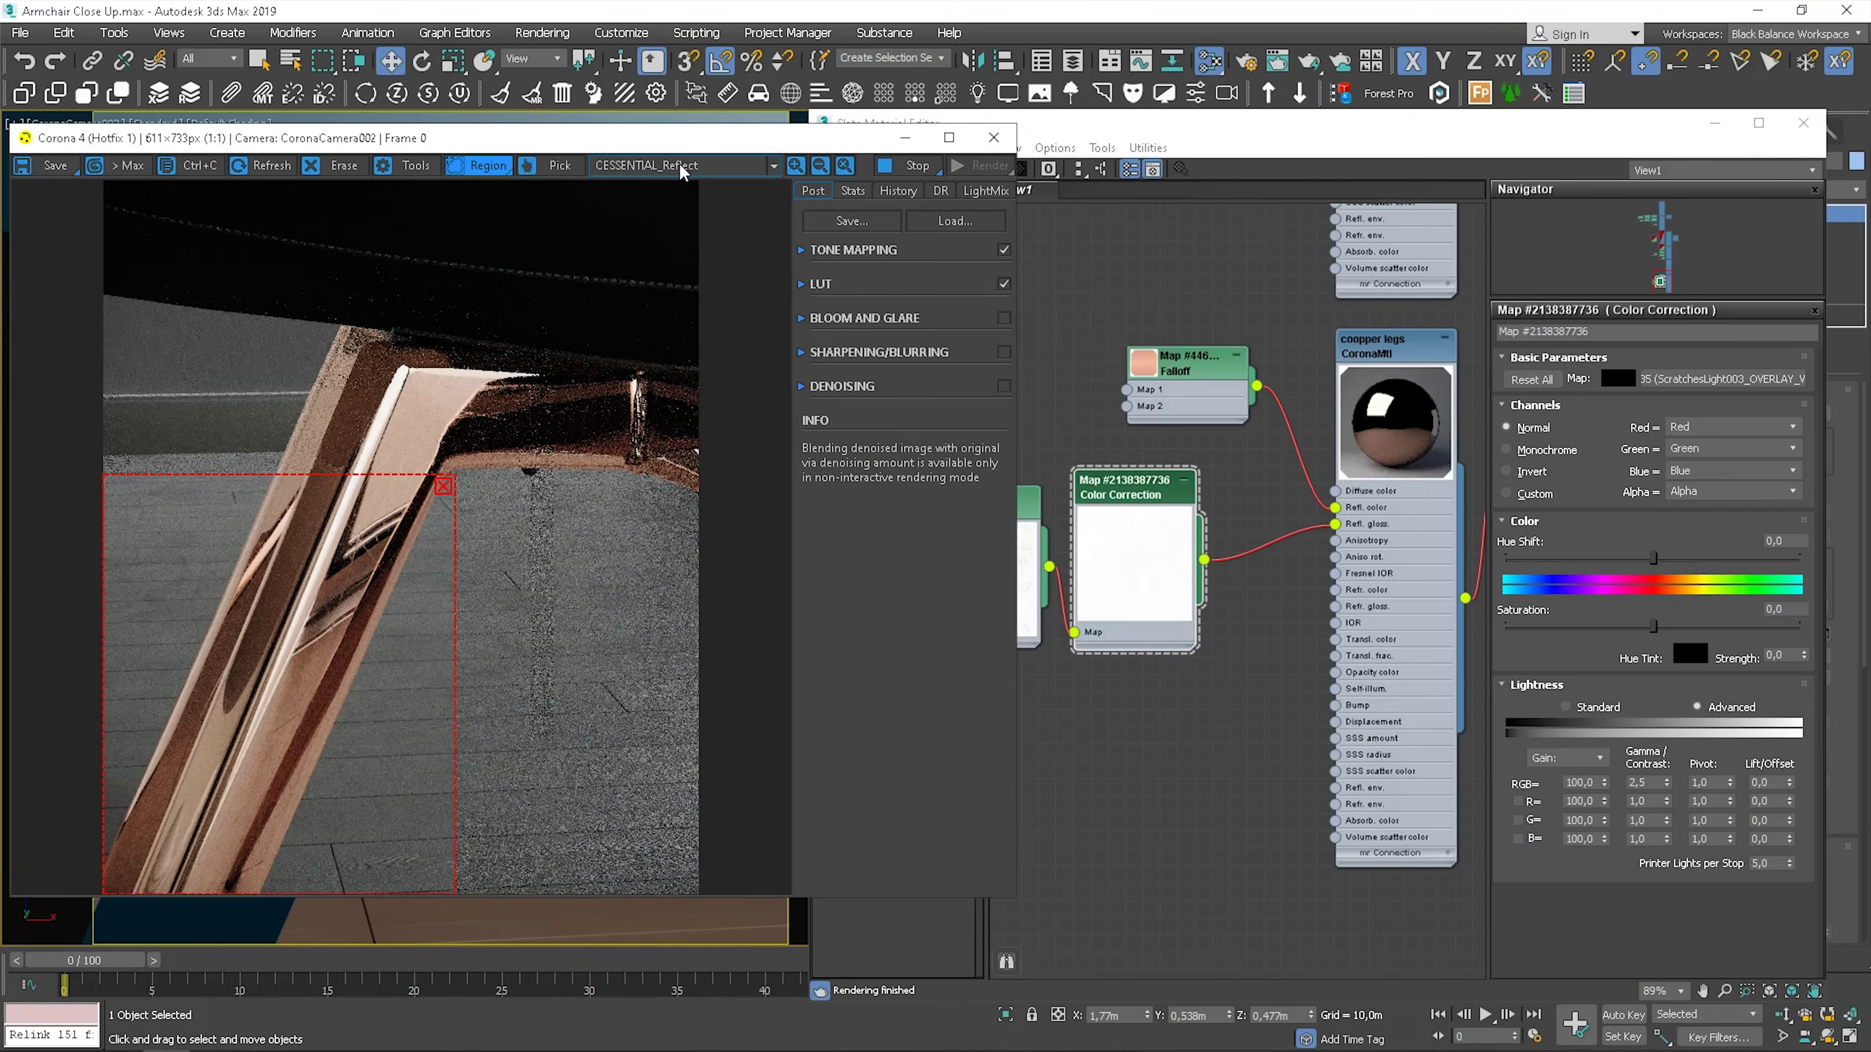
click(681, 168)
click(672, 193)
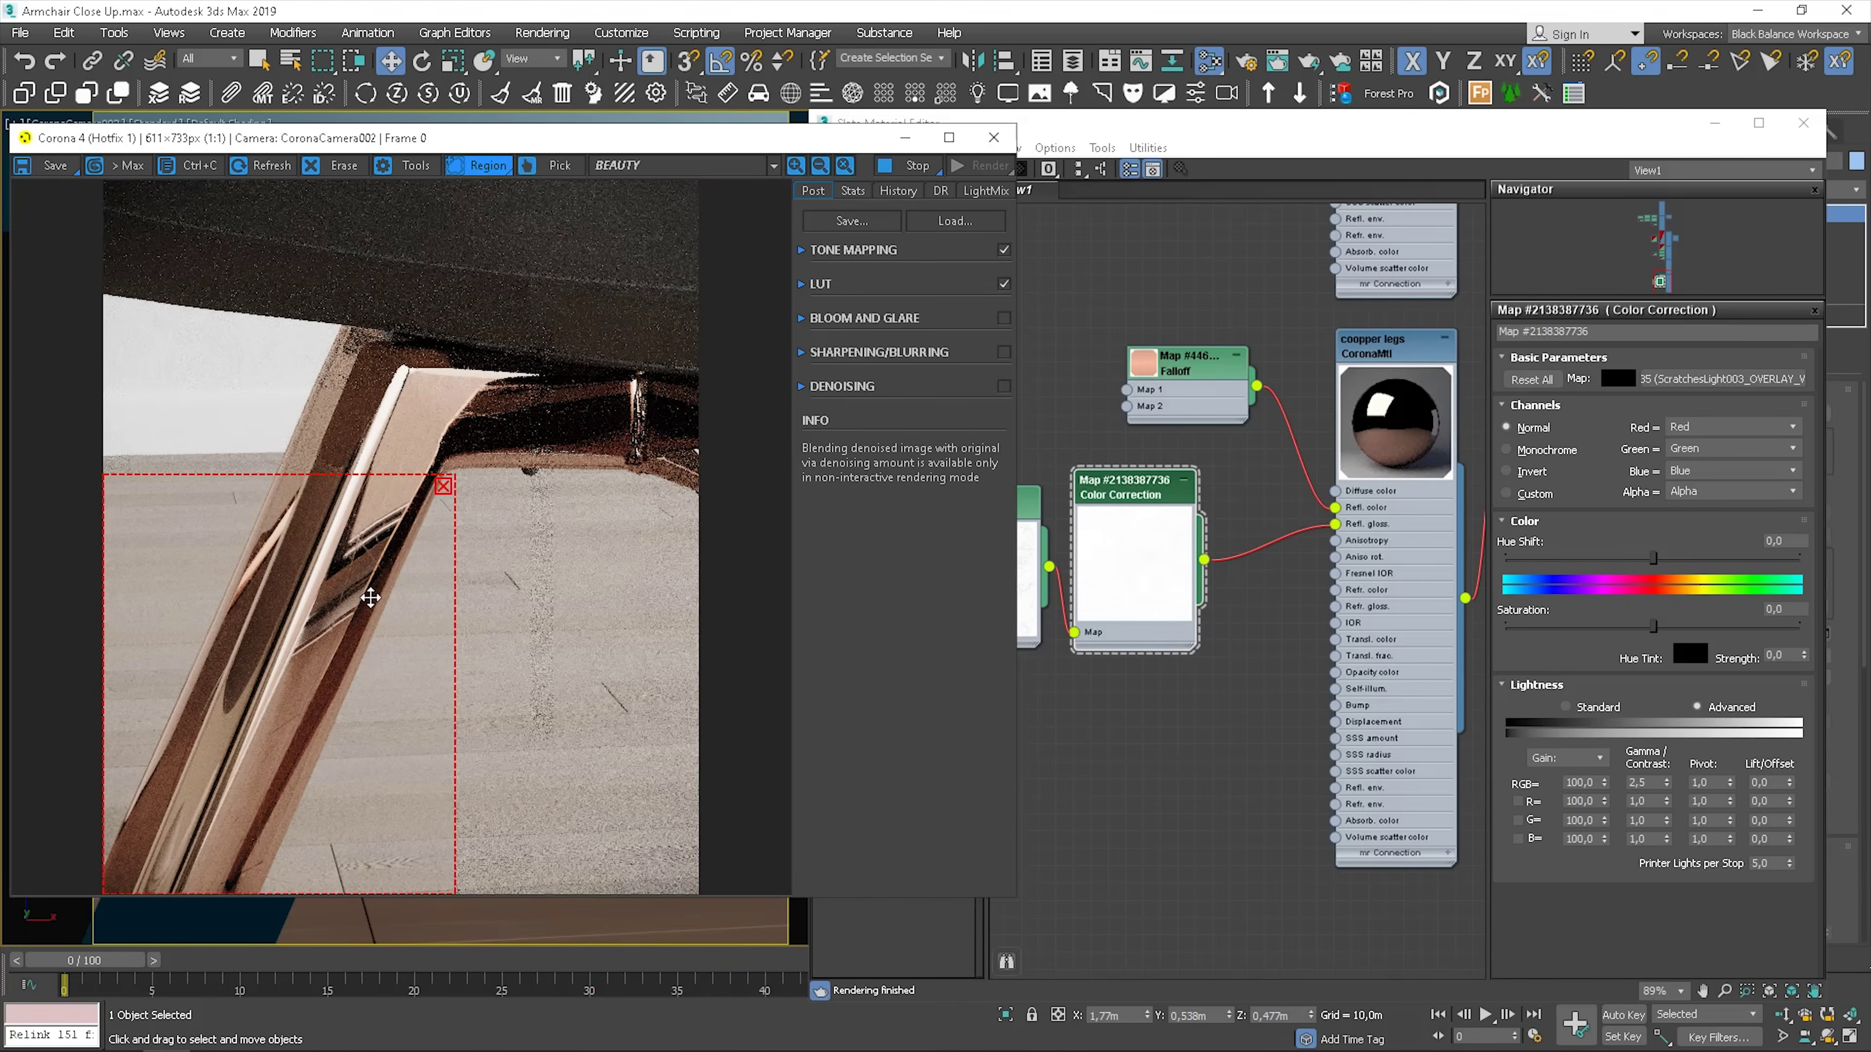
drag(366, 672, 297, 754)
click(444, 486)
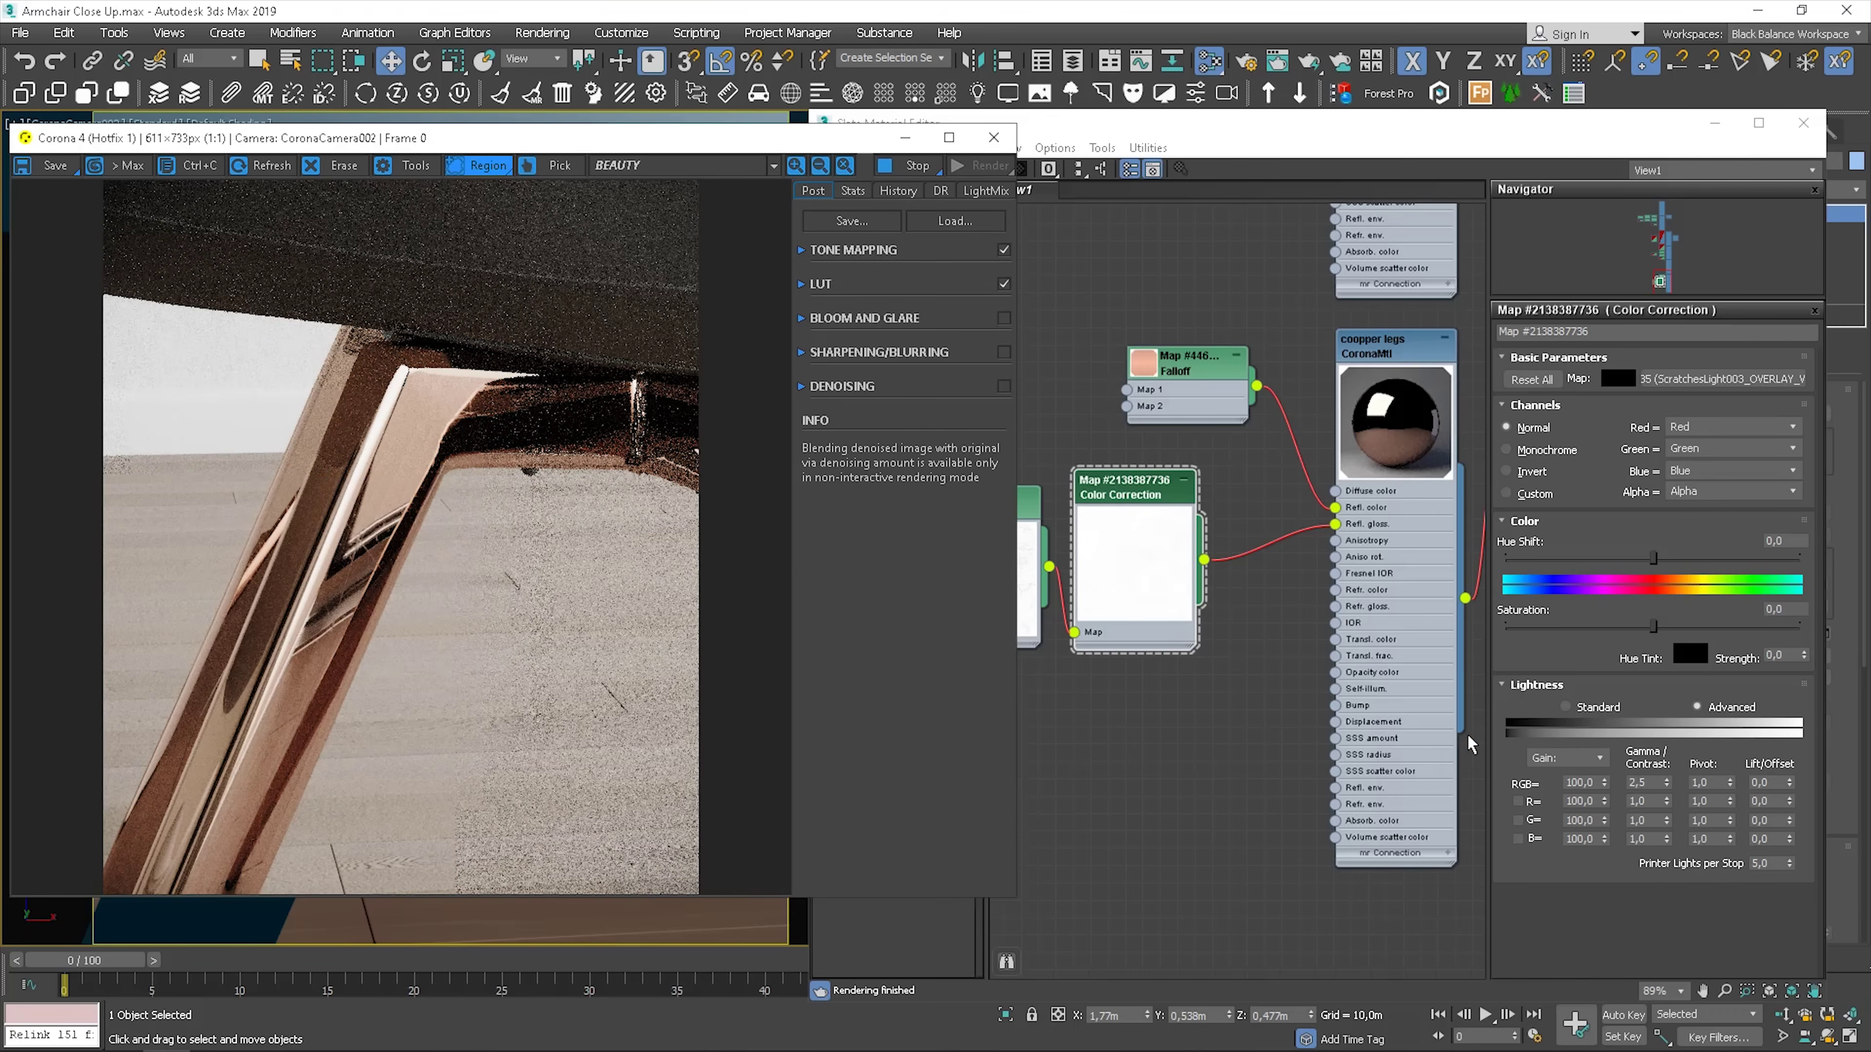
Set the Color Correction RGB gamma to 3,0 and render a region over the chair leg
click(1648, 783)
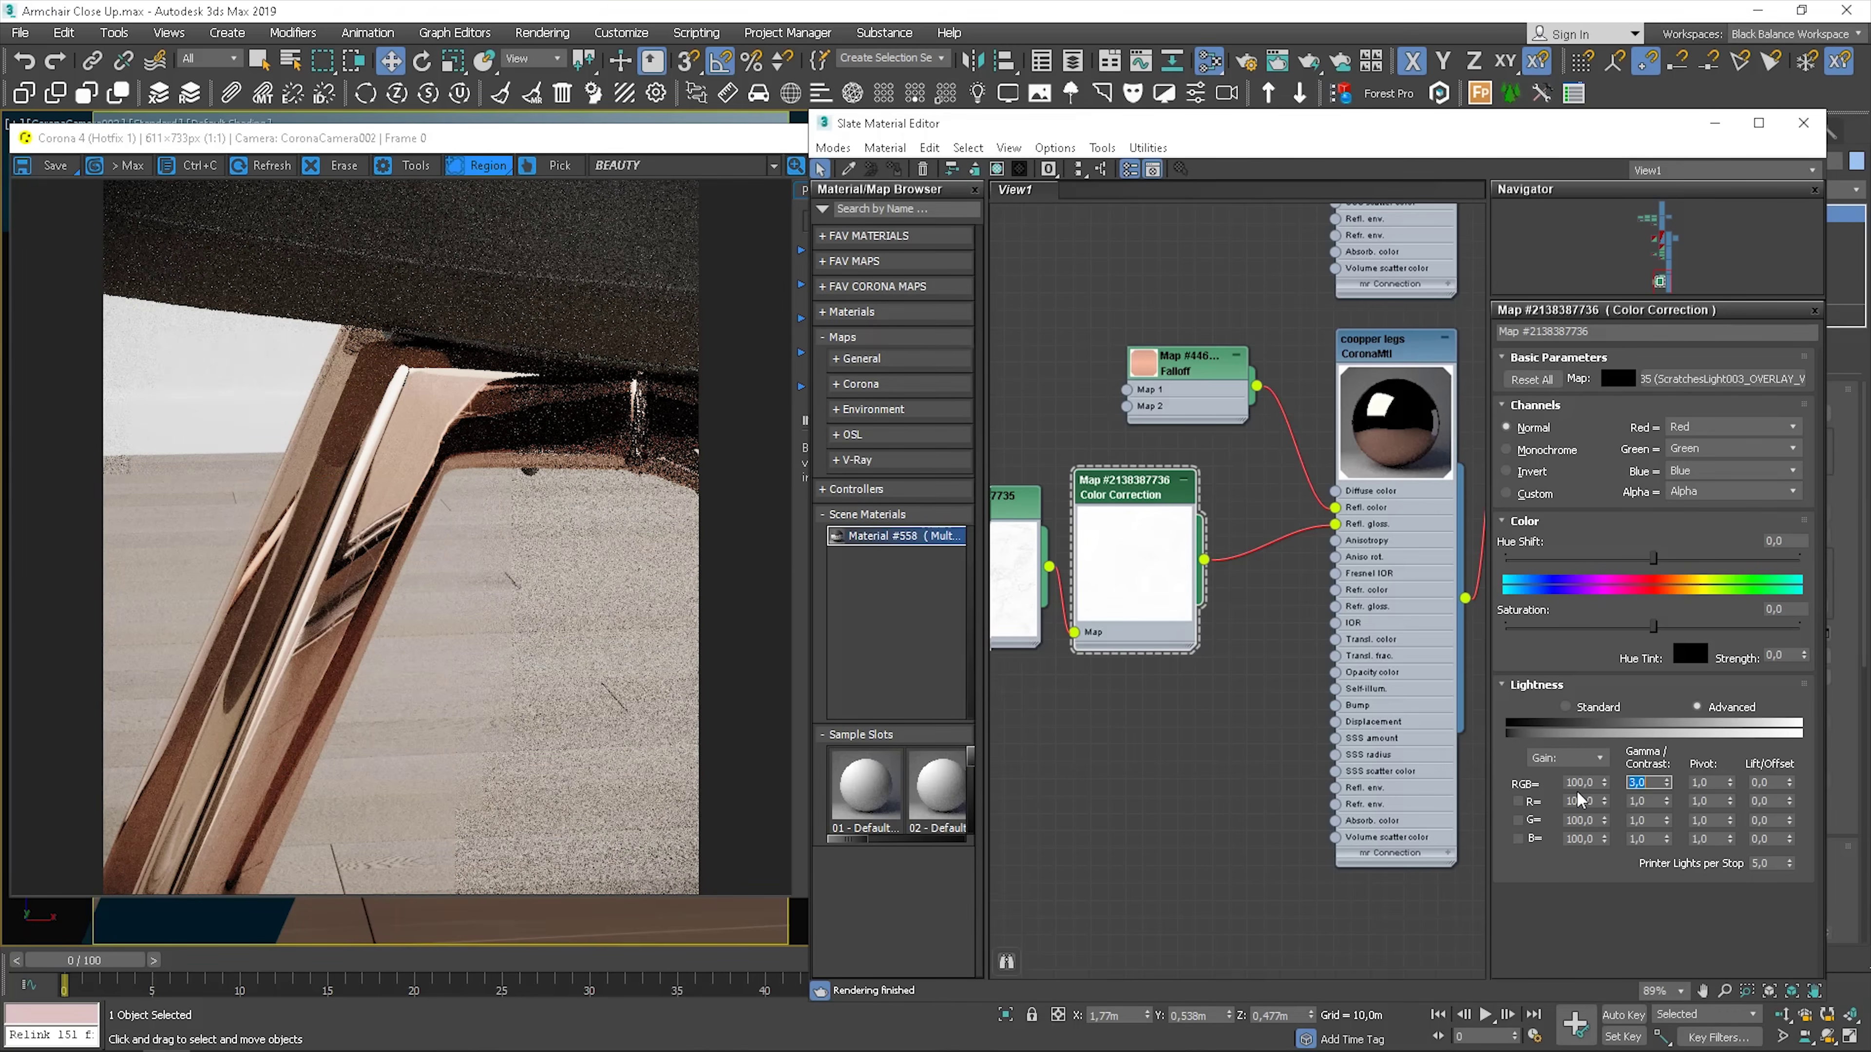
text(3)
key(Return)
drag(436, 360, 231, 704)
drag(379, 357, 381, 459)
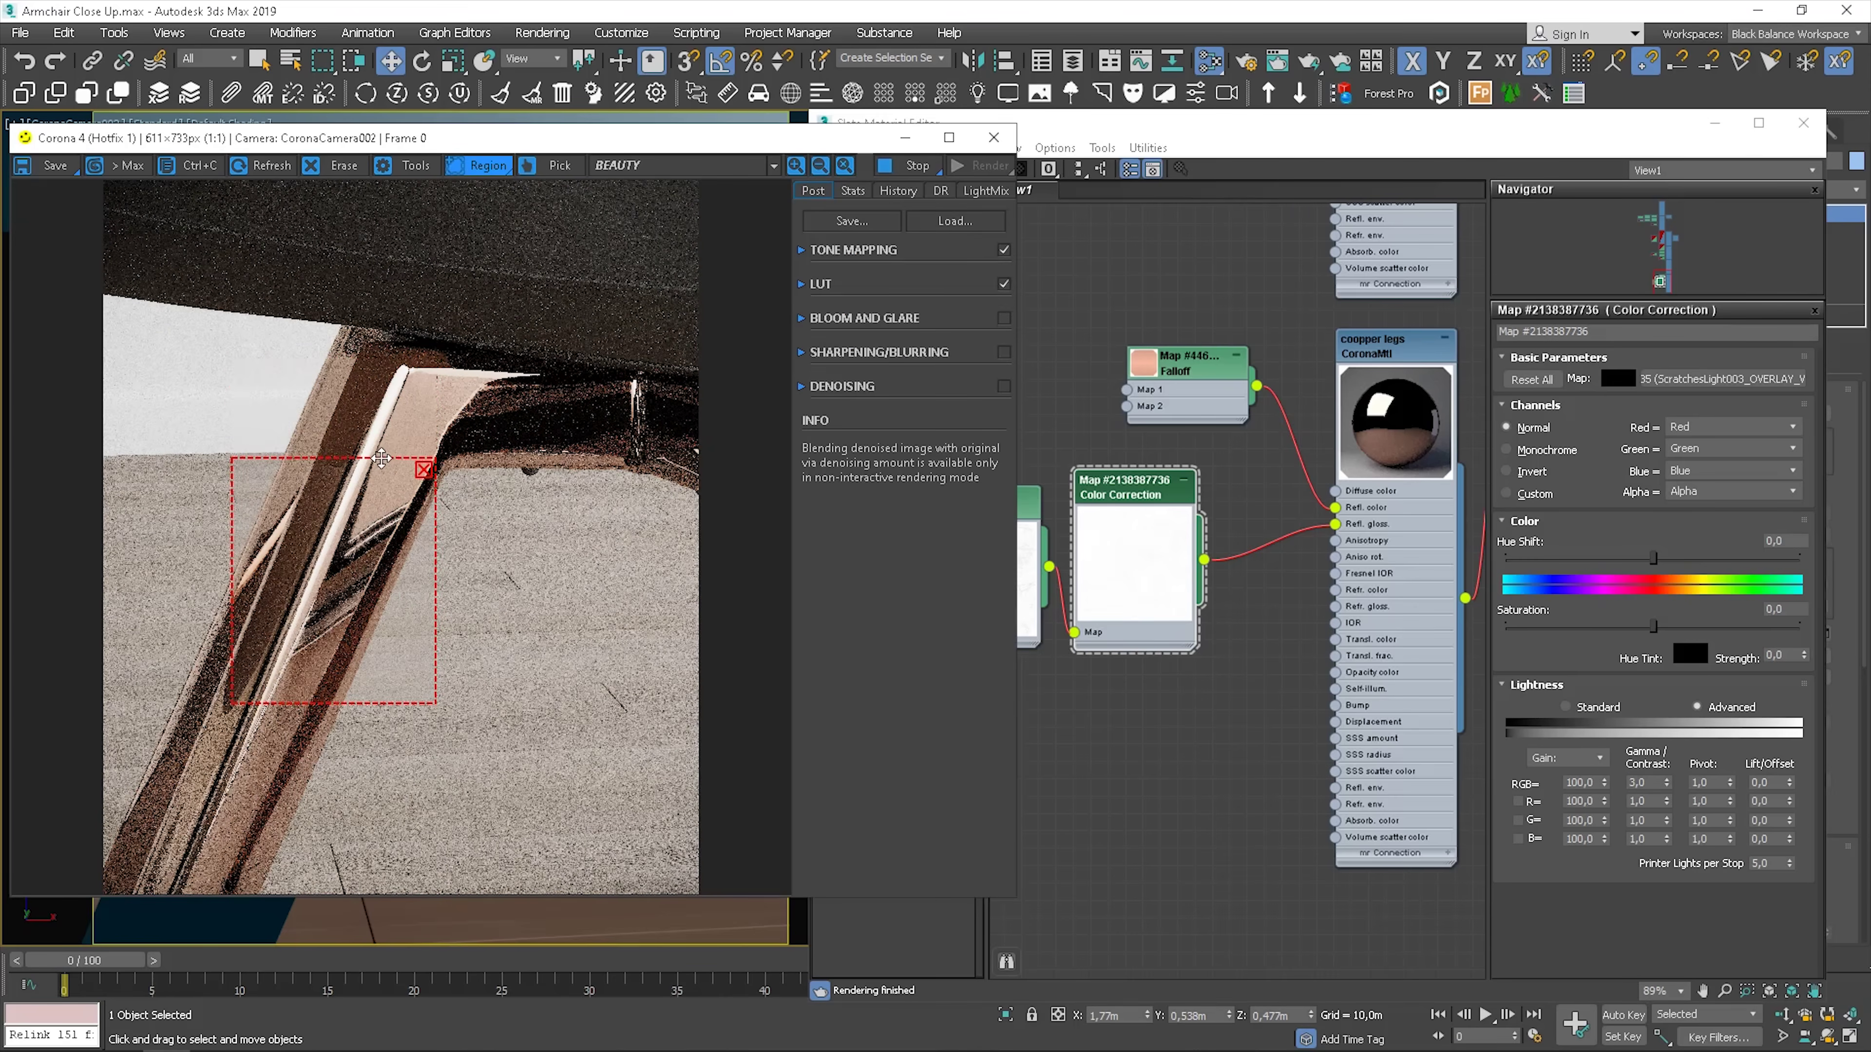
scroll(369, 566, up, 1)
scroll(422, 496, down, 1)
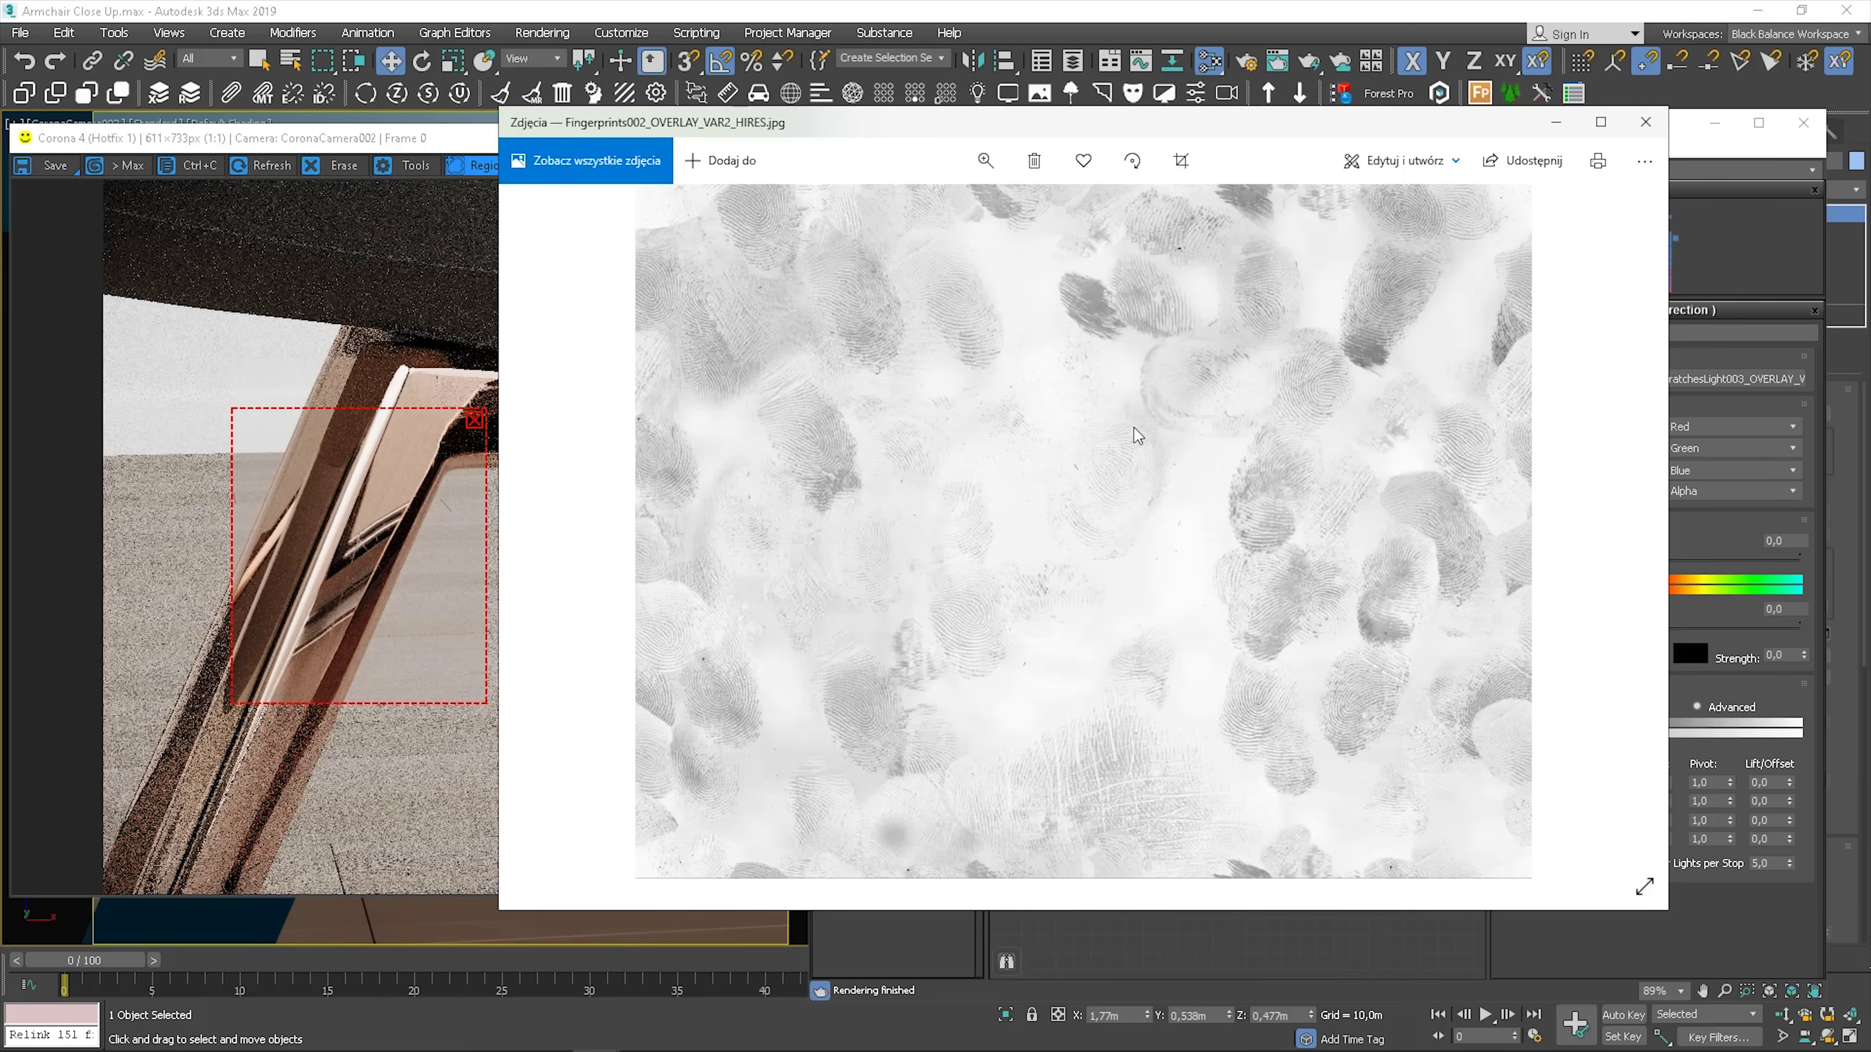
Bring the Fingerprints002_OVERLAY_VAR2_HIRES.jpg texture from Photos into Slate as a new Bitmap node
drag(1220, 111, 1225, 115)
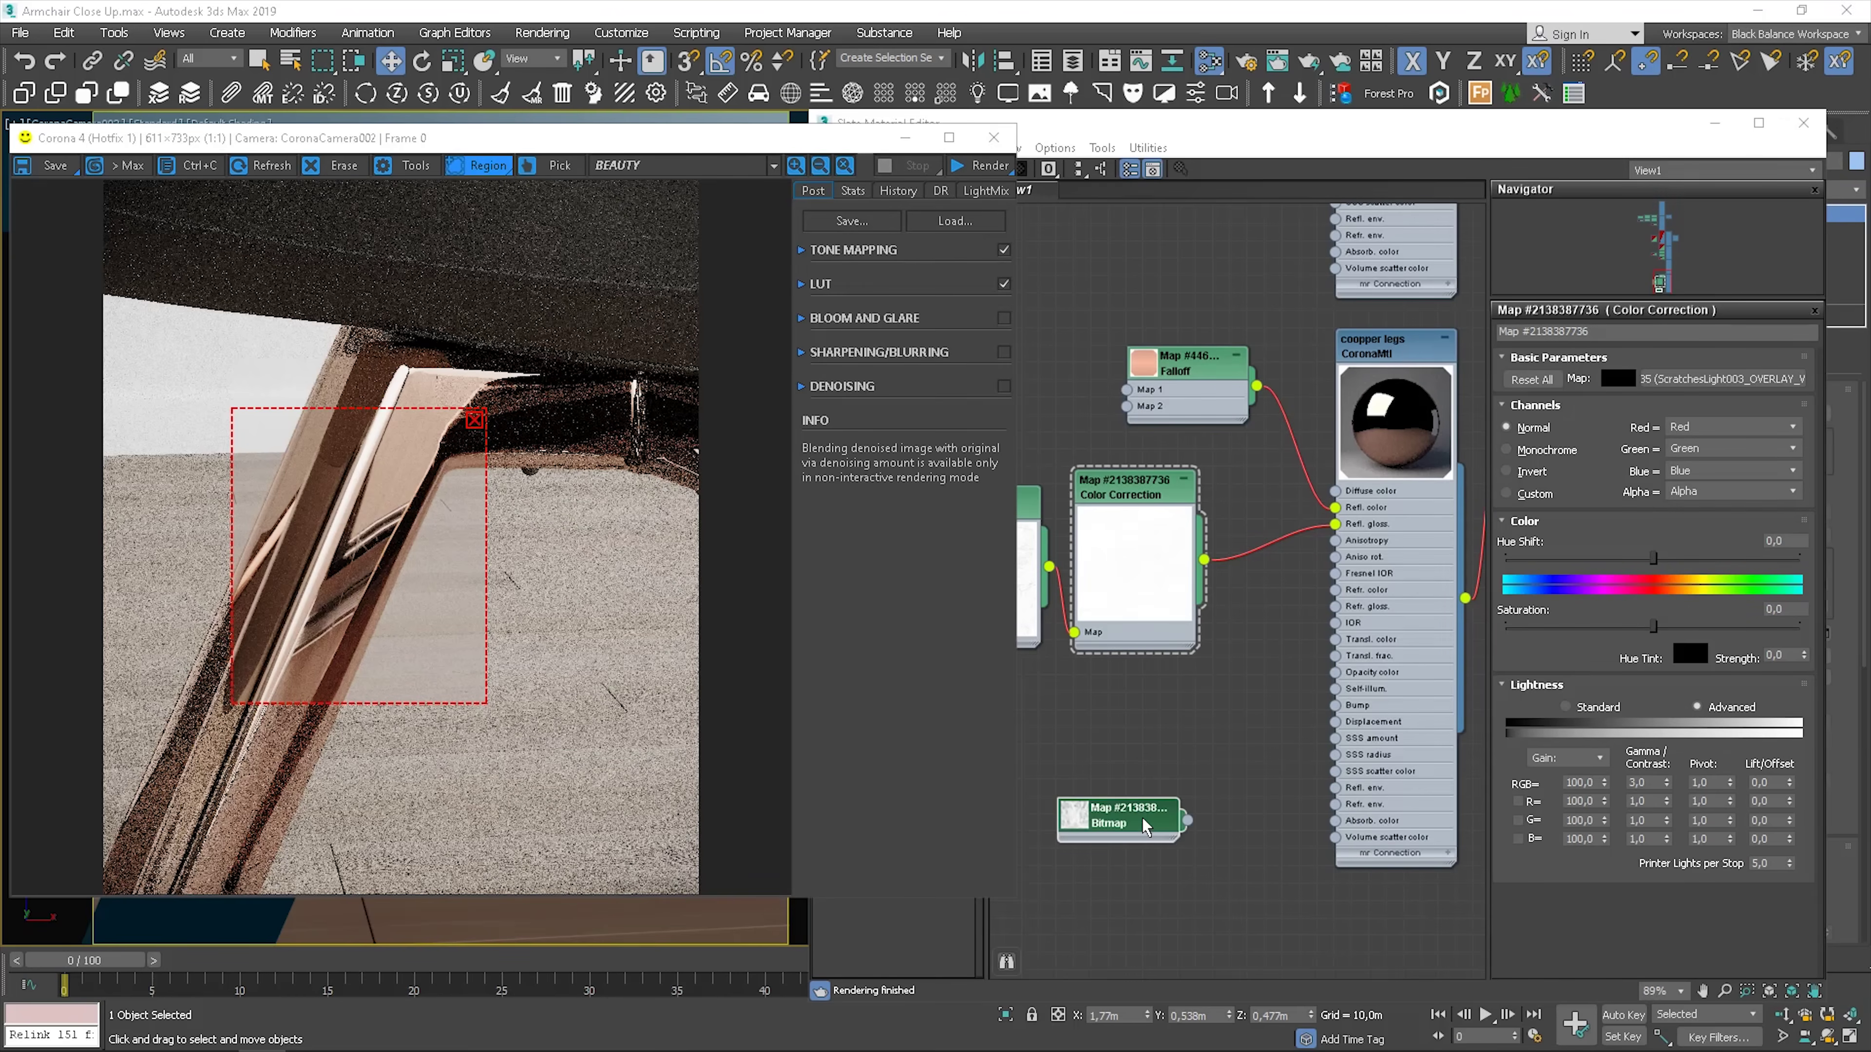
Arrange the fingerprint bitmap, scratch bitmap and Color Correction nodes in View1
click(1158, 759)
drag(1215, 771, 1122, 683)
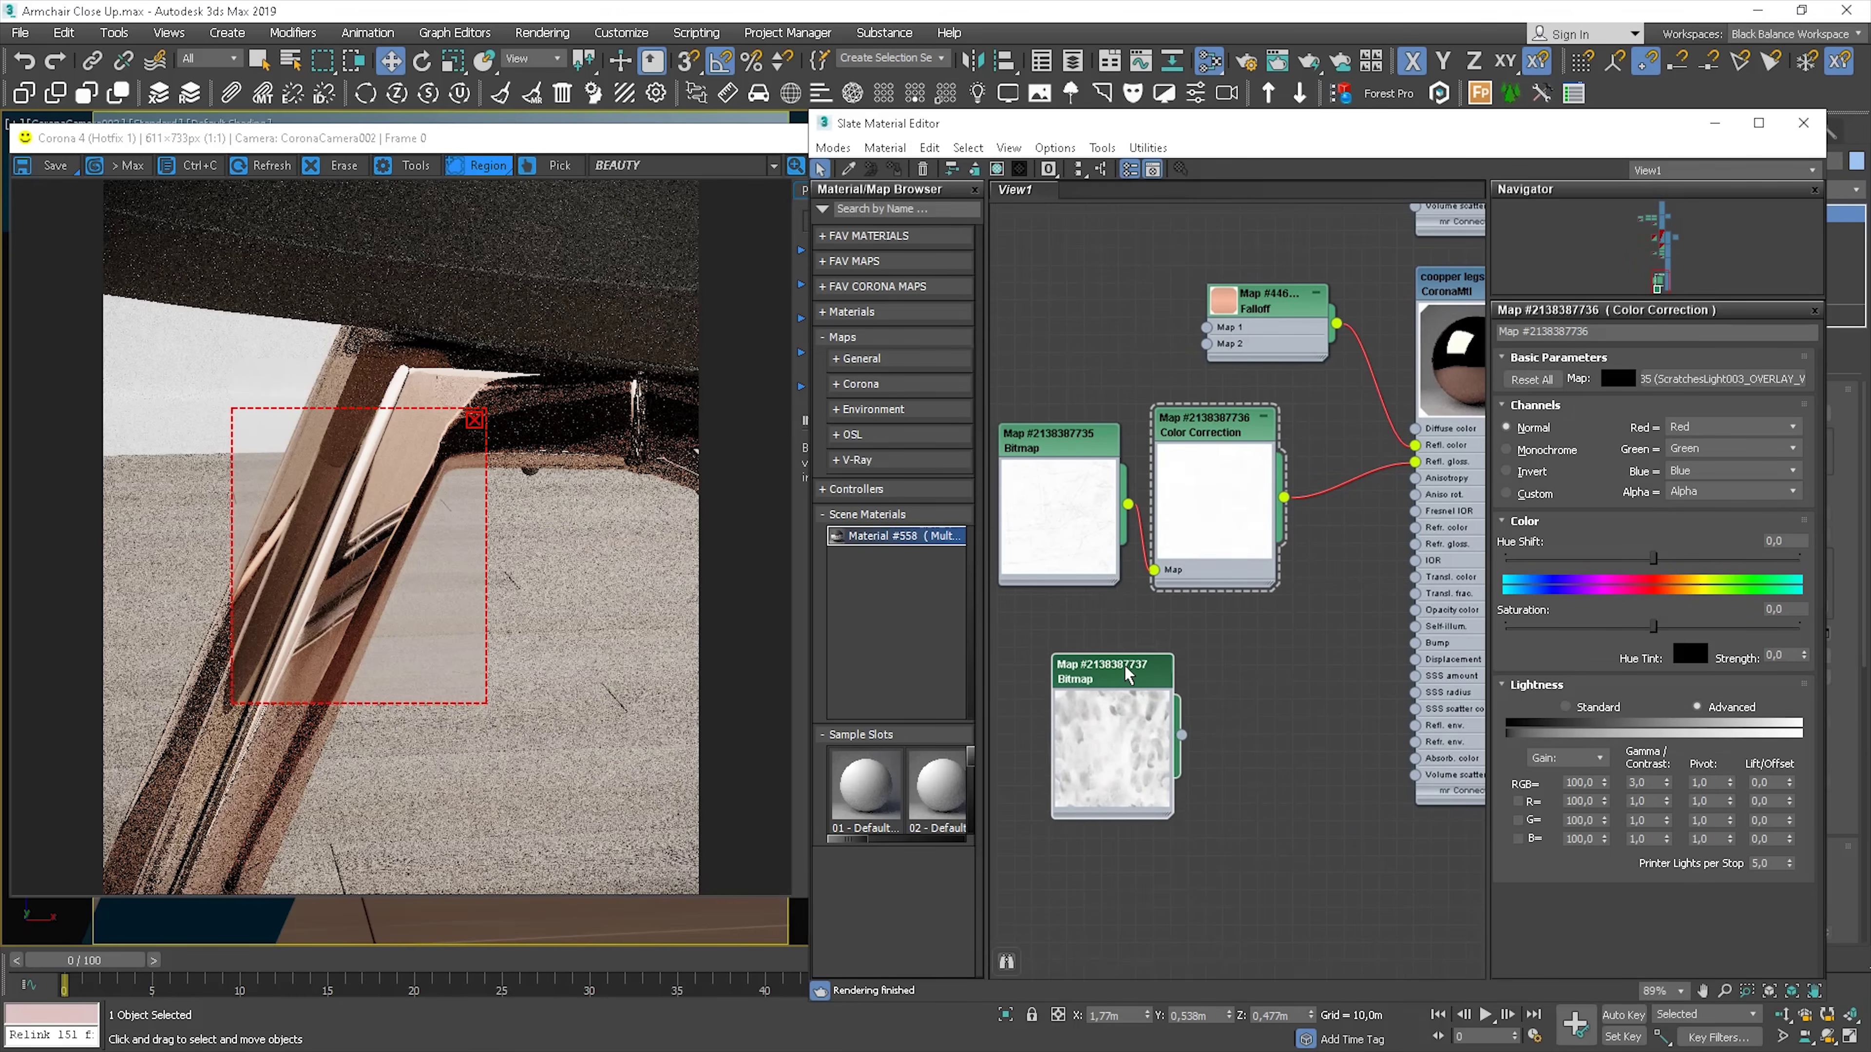
middle_drag(1250, 647, 1265, 689)
drag(1091, 551, 1005, 500)
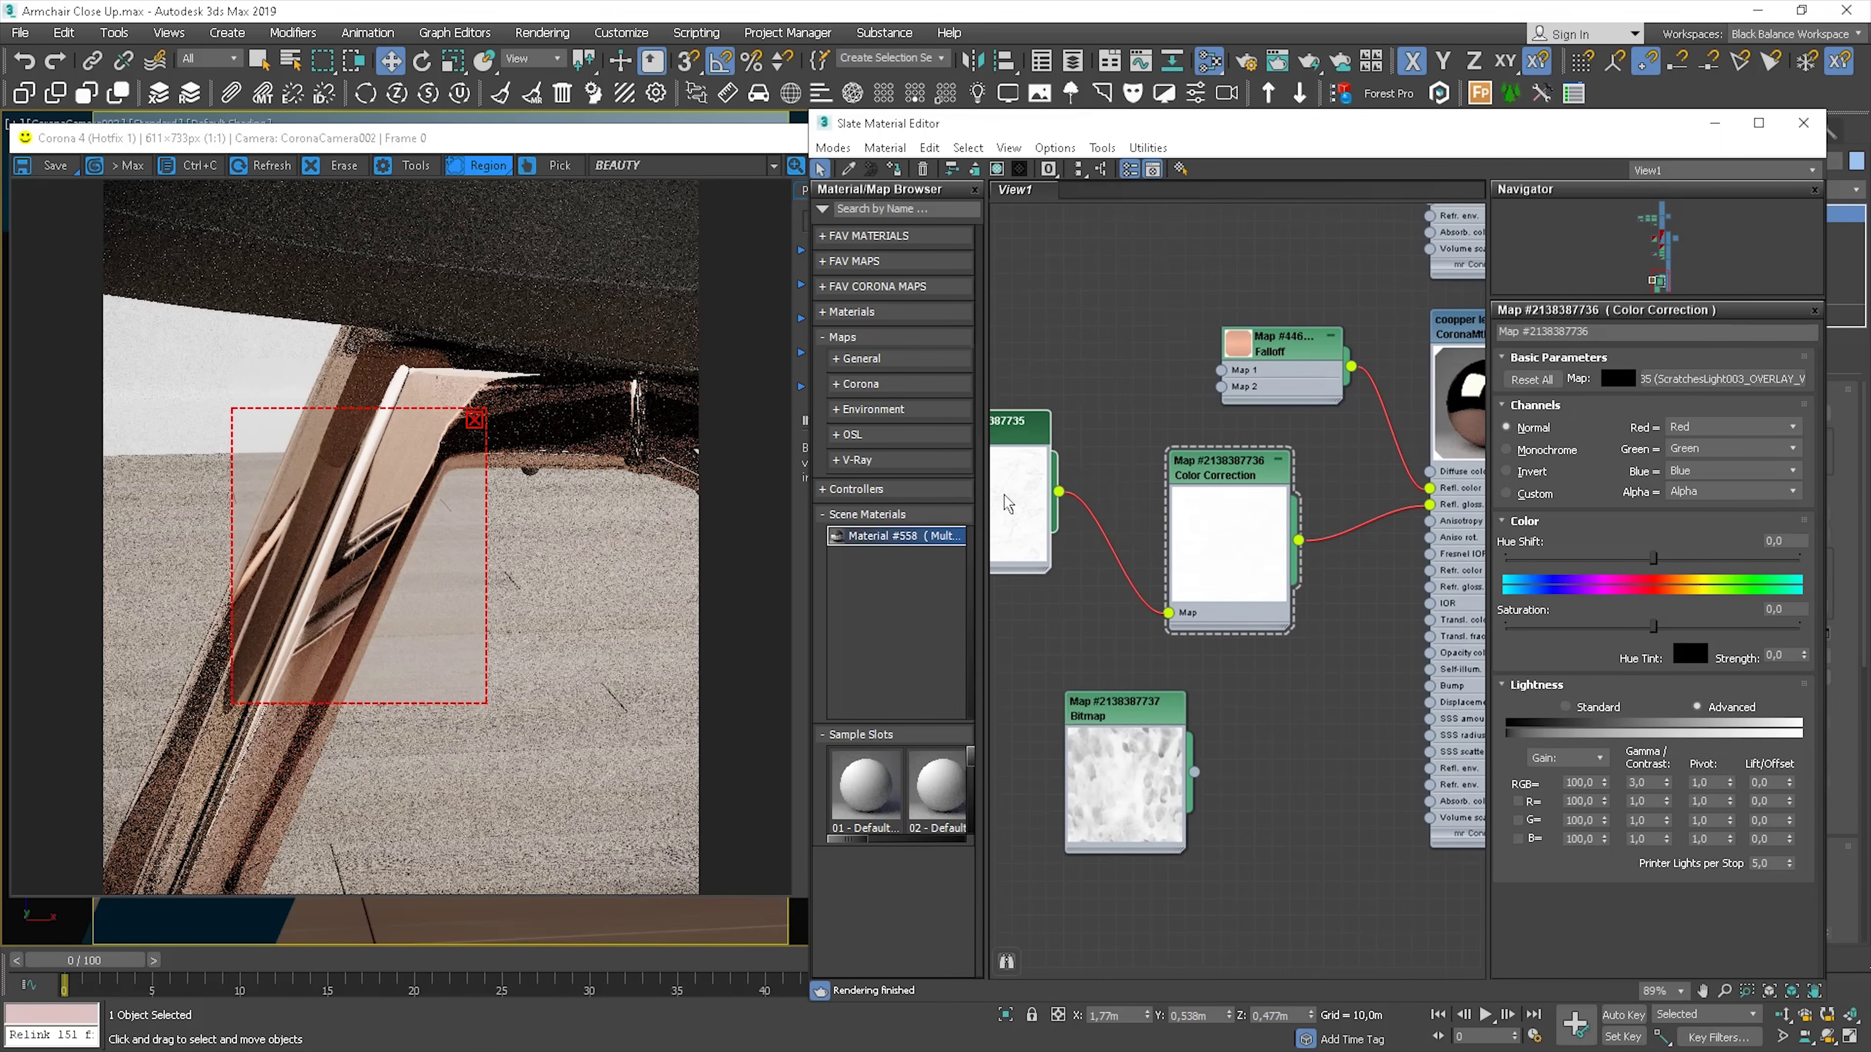
drag(1202, 526, 1121, 494)
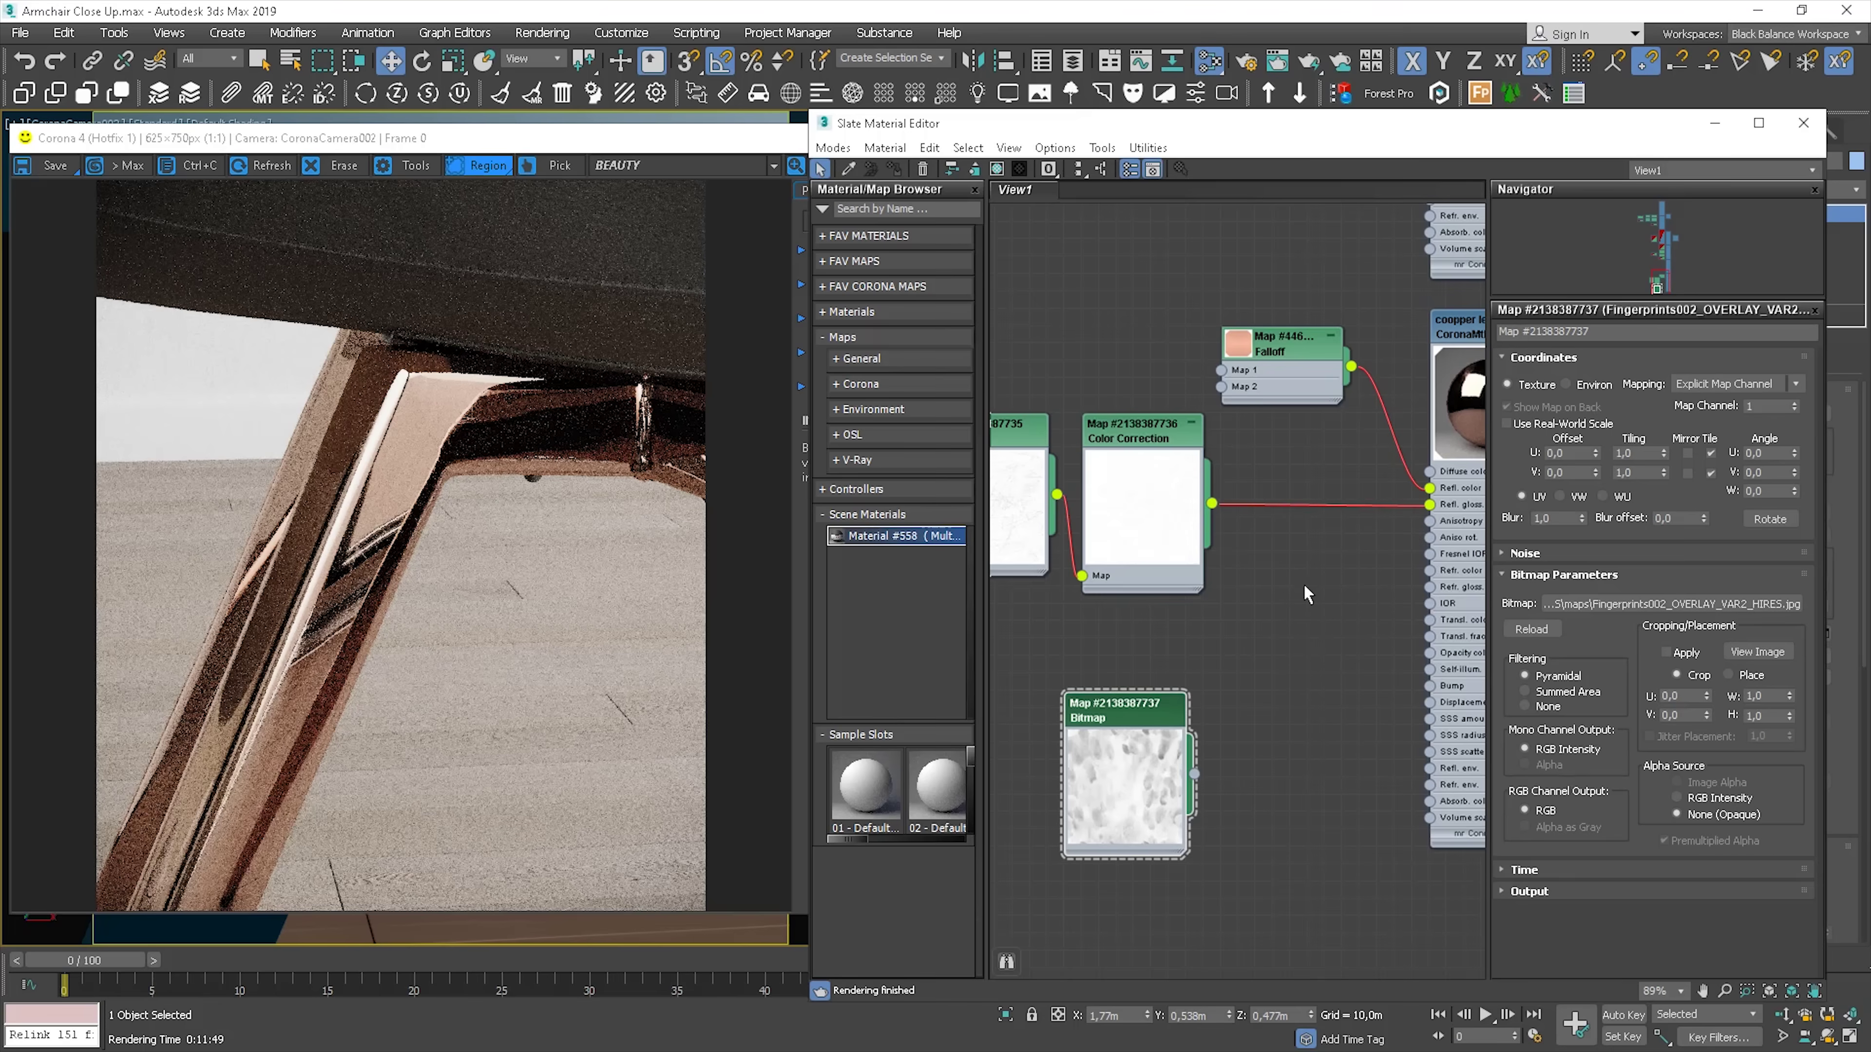
Add a Mix map: Color Correction into Color 1, fingerprint bitmap into Color 2; show maps in viewport
right_click(1298, 575)
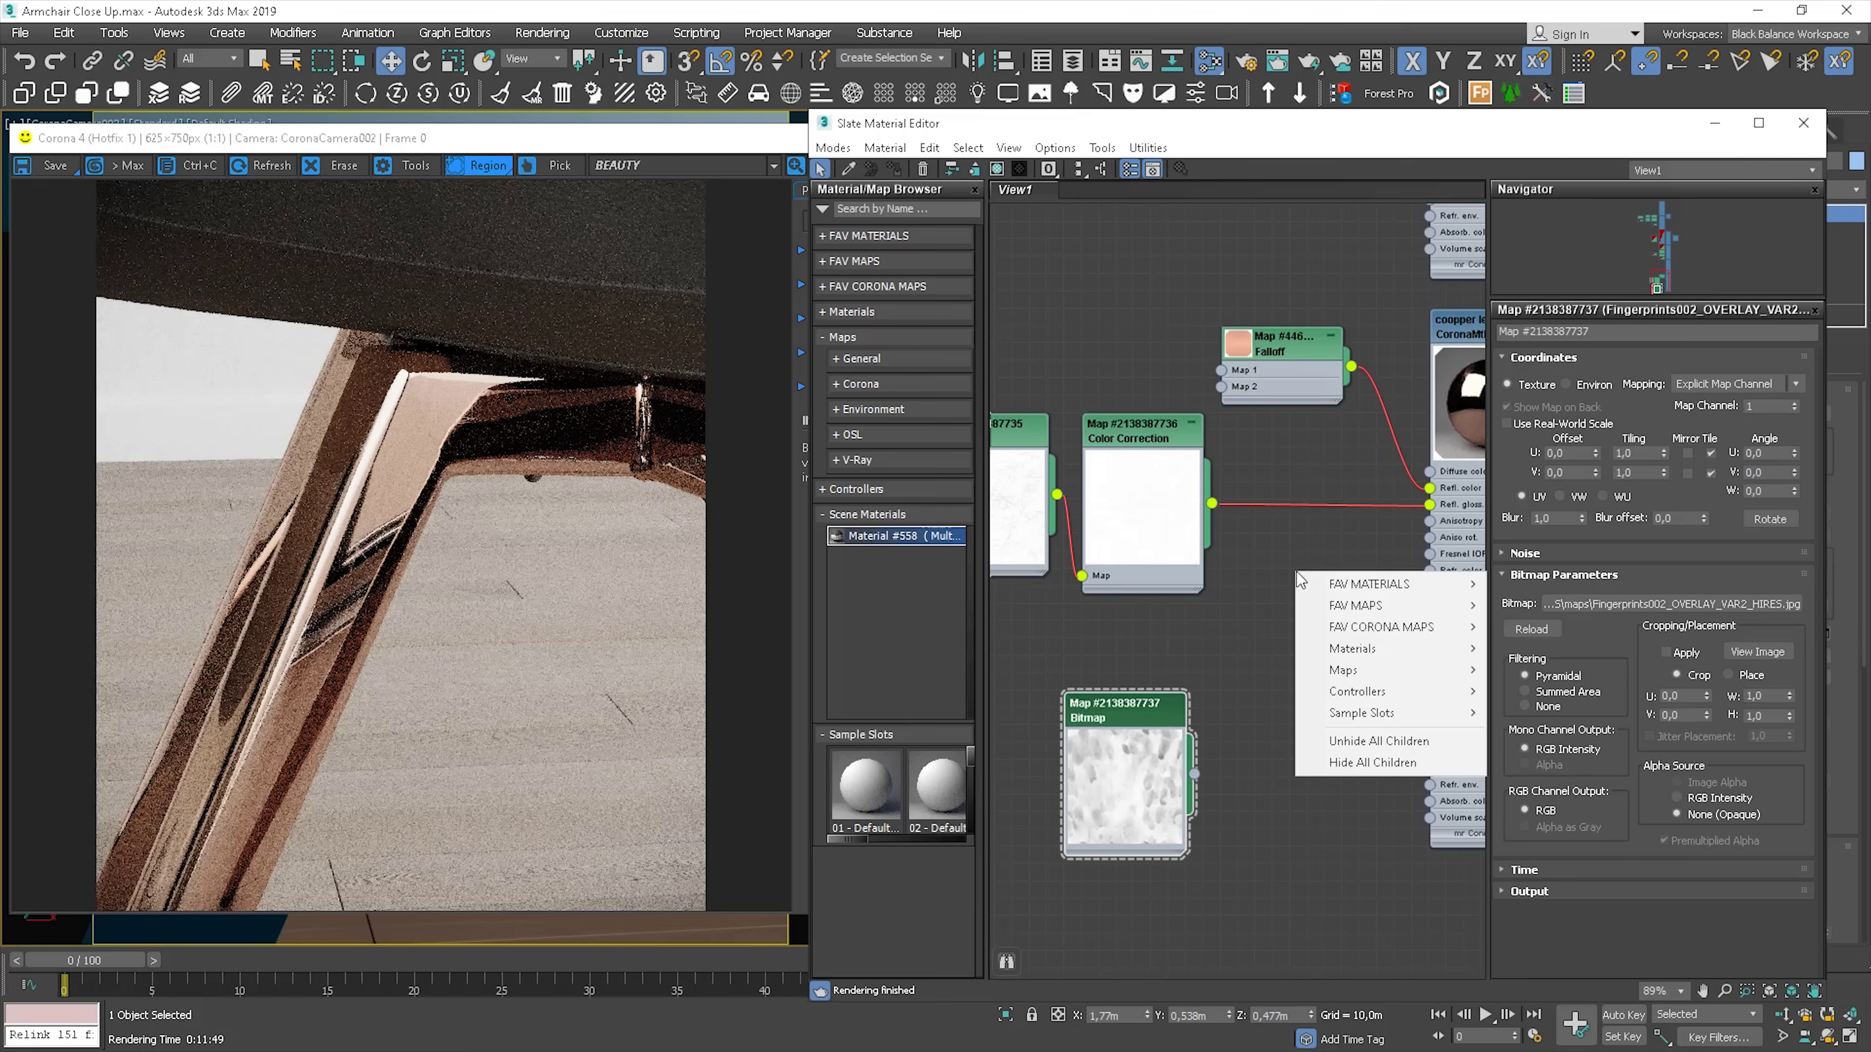
mouse_move(1368, 609)
click(1513, 624)
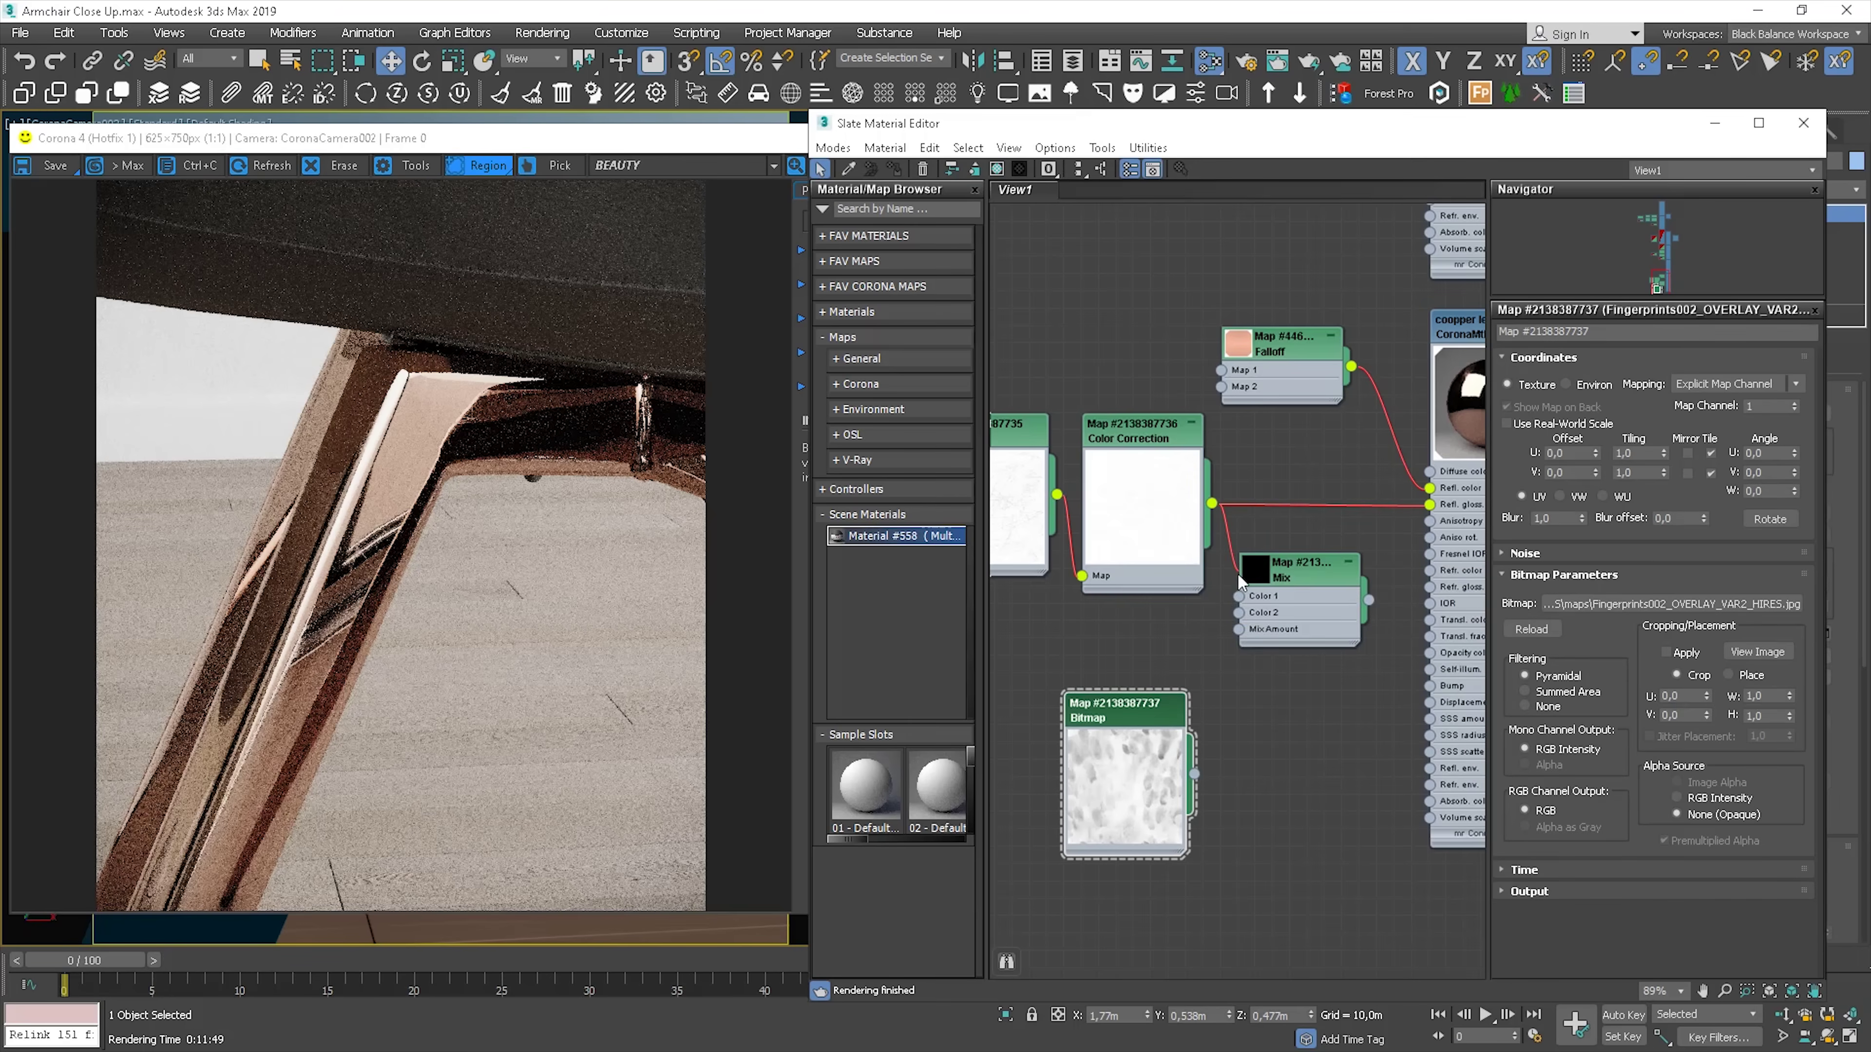
drag(1241, 597, 1241, 596)
drag(1234, 748, 1430, 508)
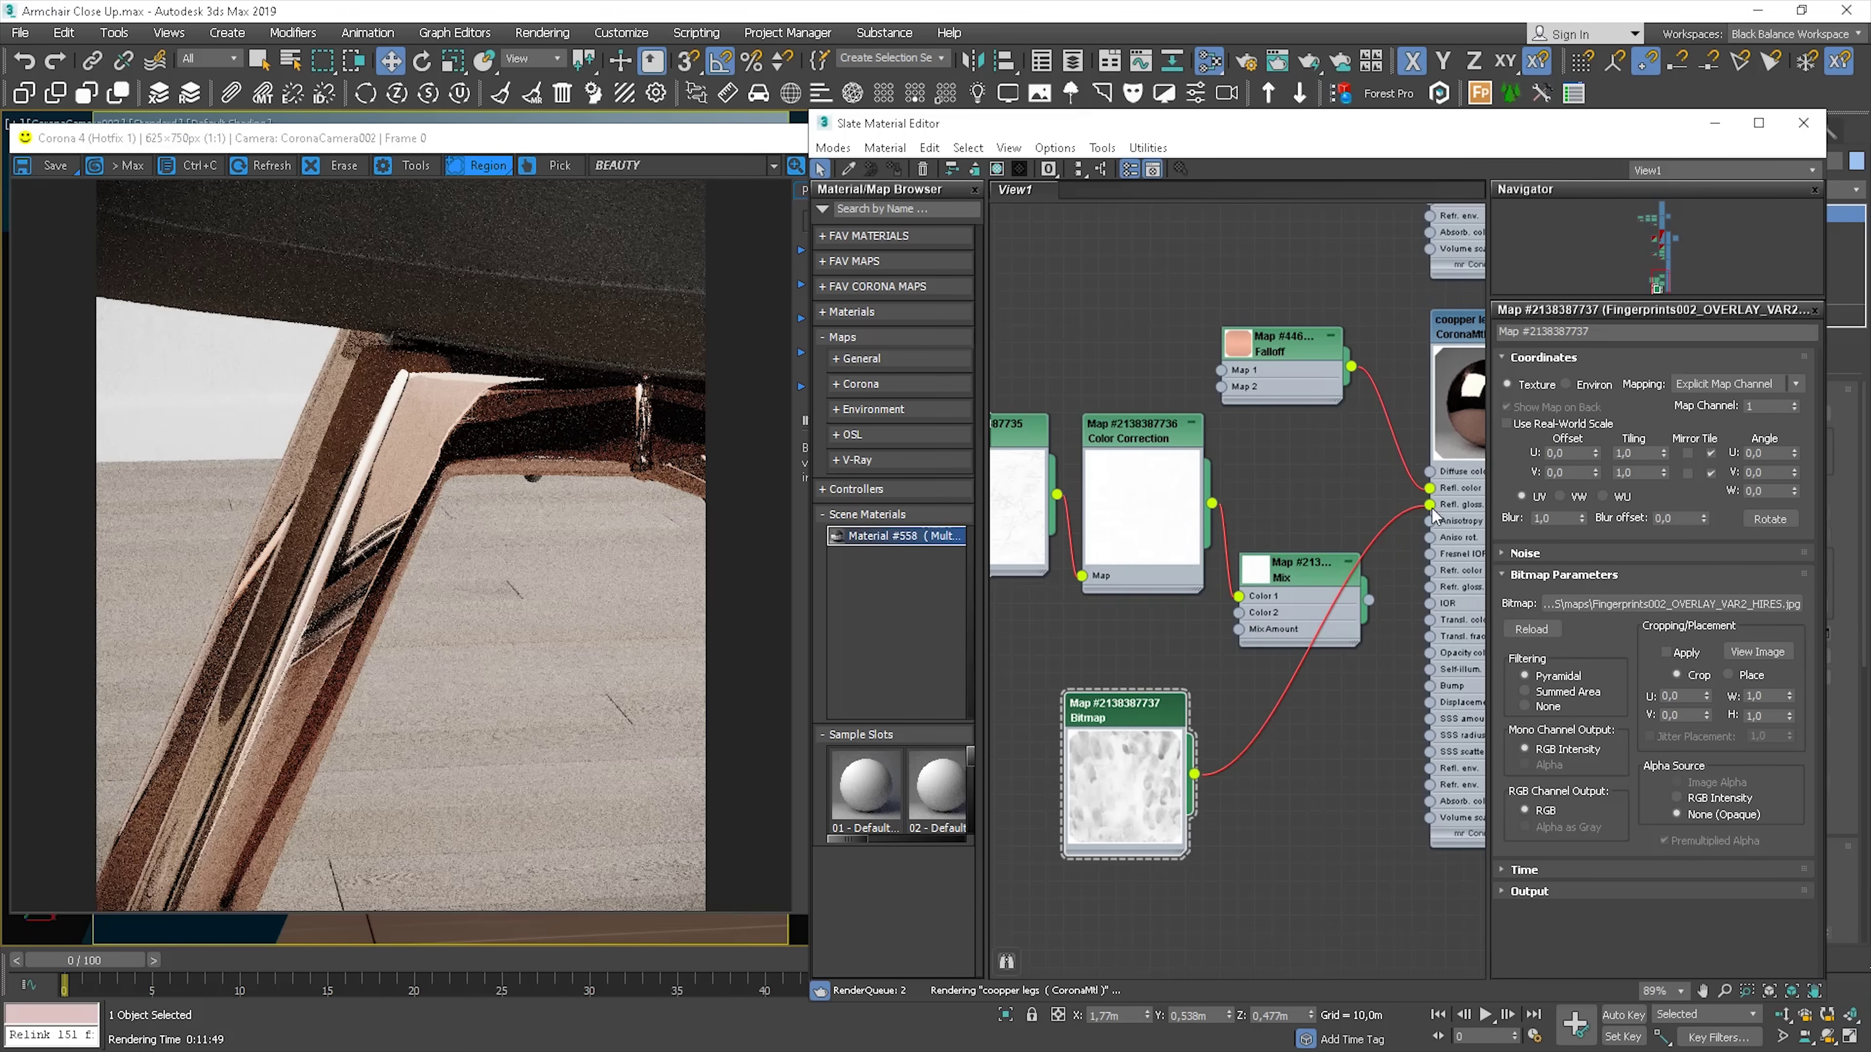
right_click(720, 899)
click(604, 782)
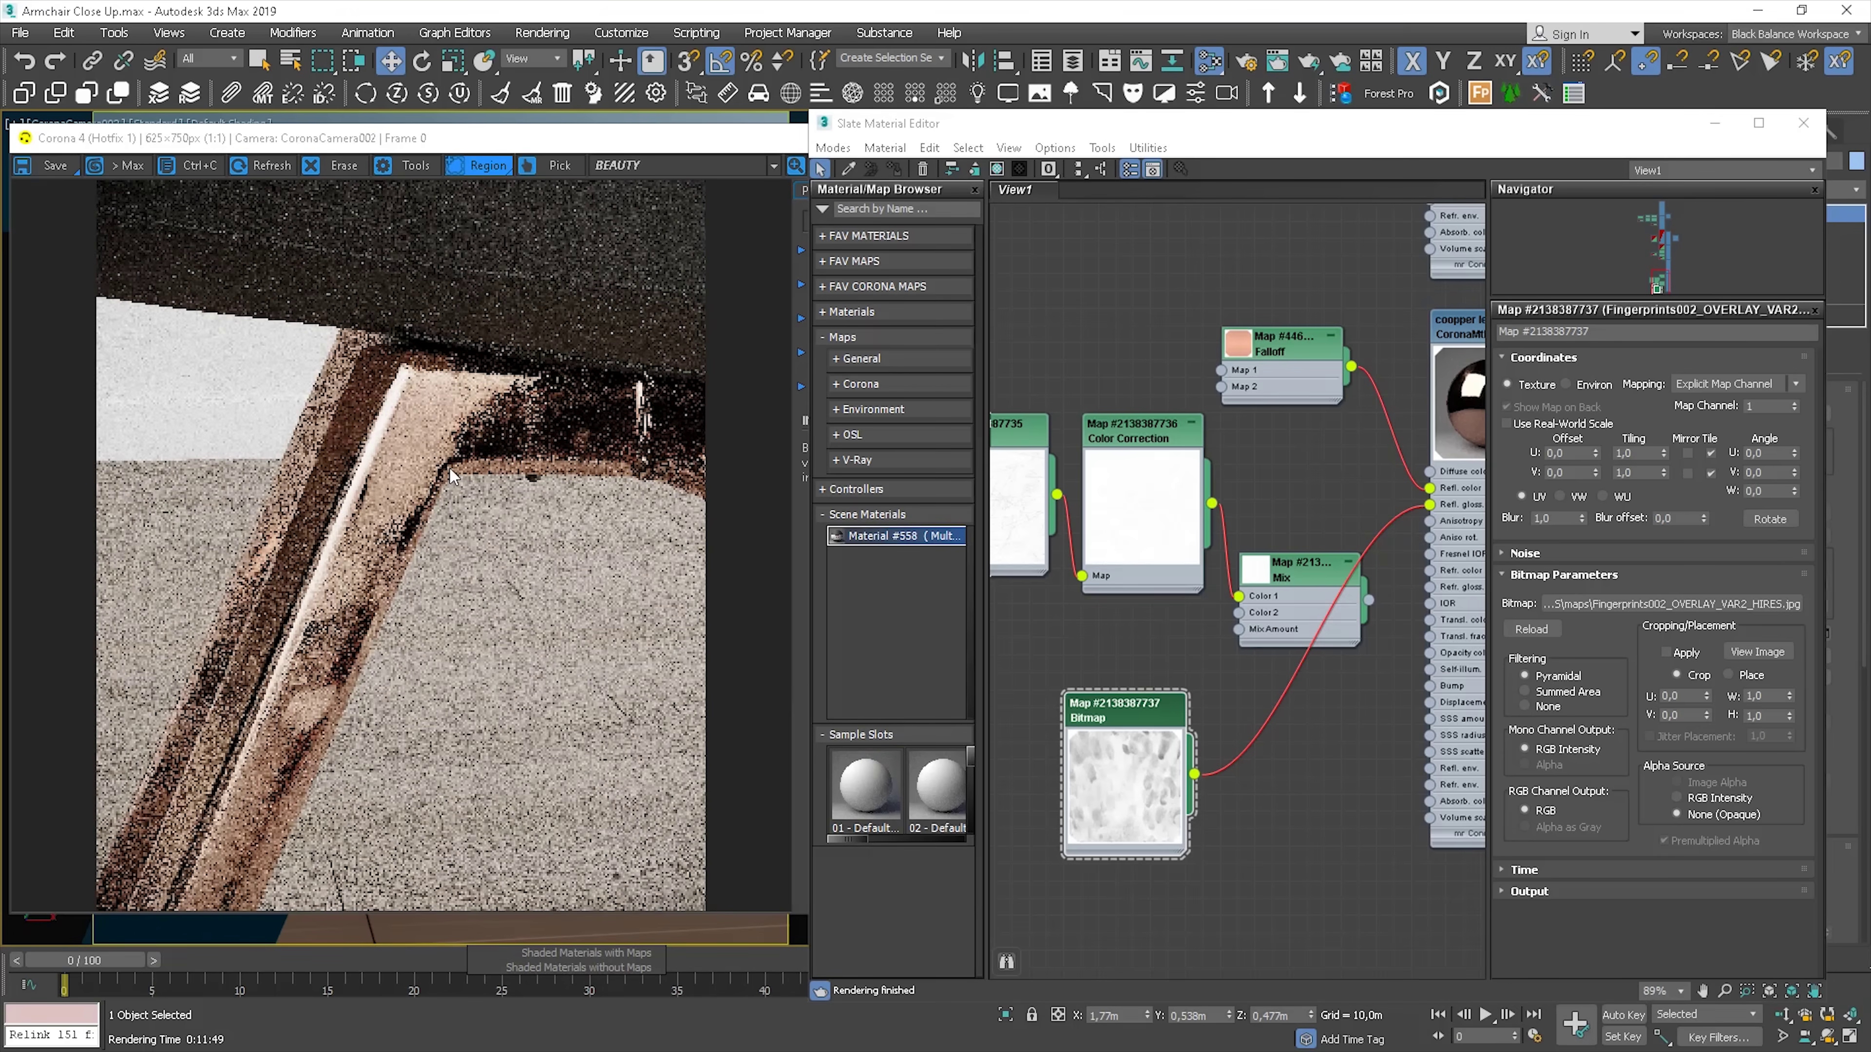
Draw, nudge and enlarge a Corona render region over the copper leg, then shift Slate left
drag(449, 468, 226, 771)
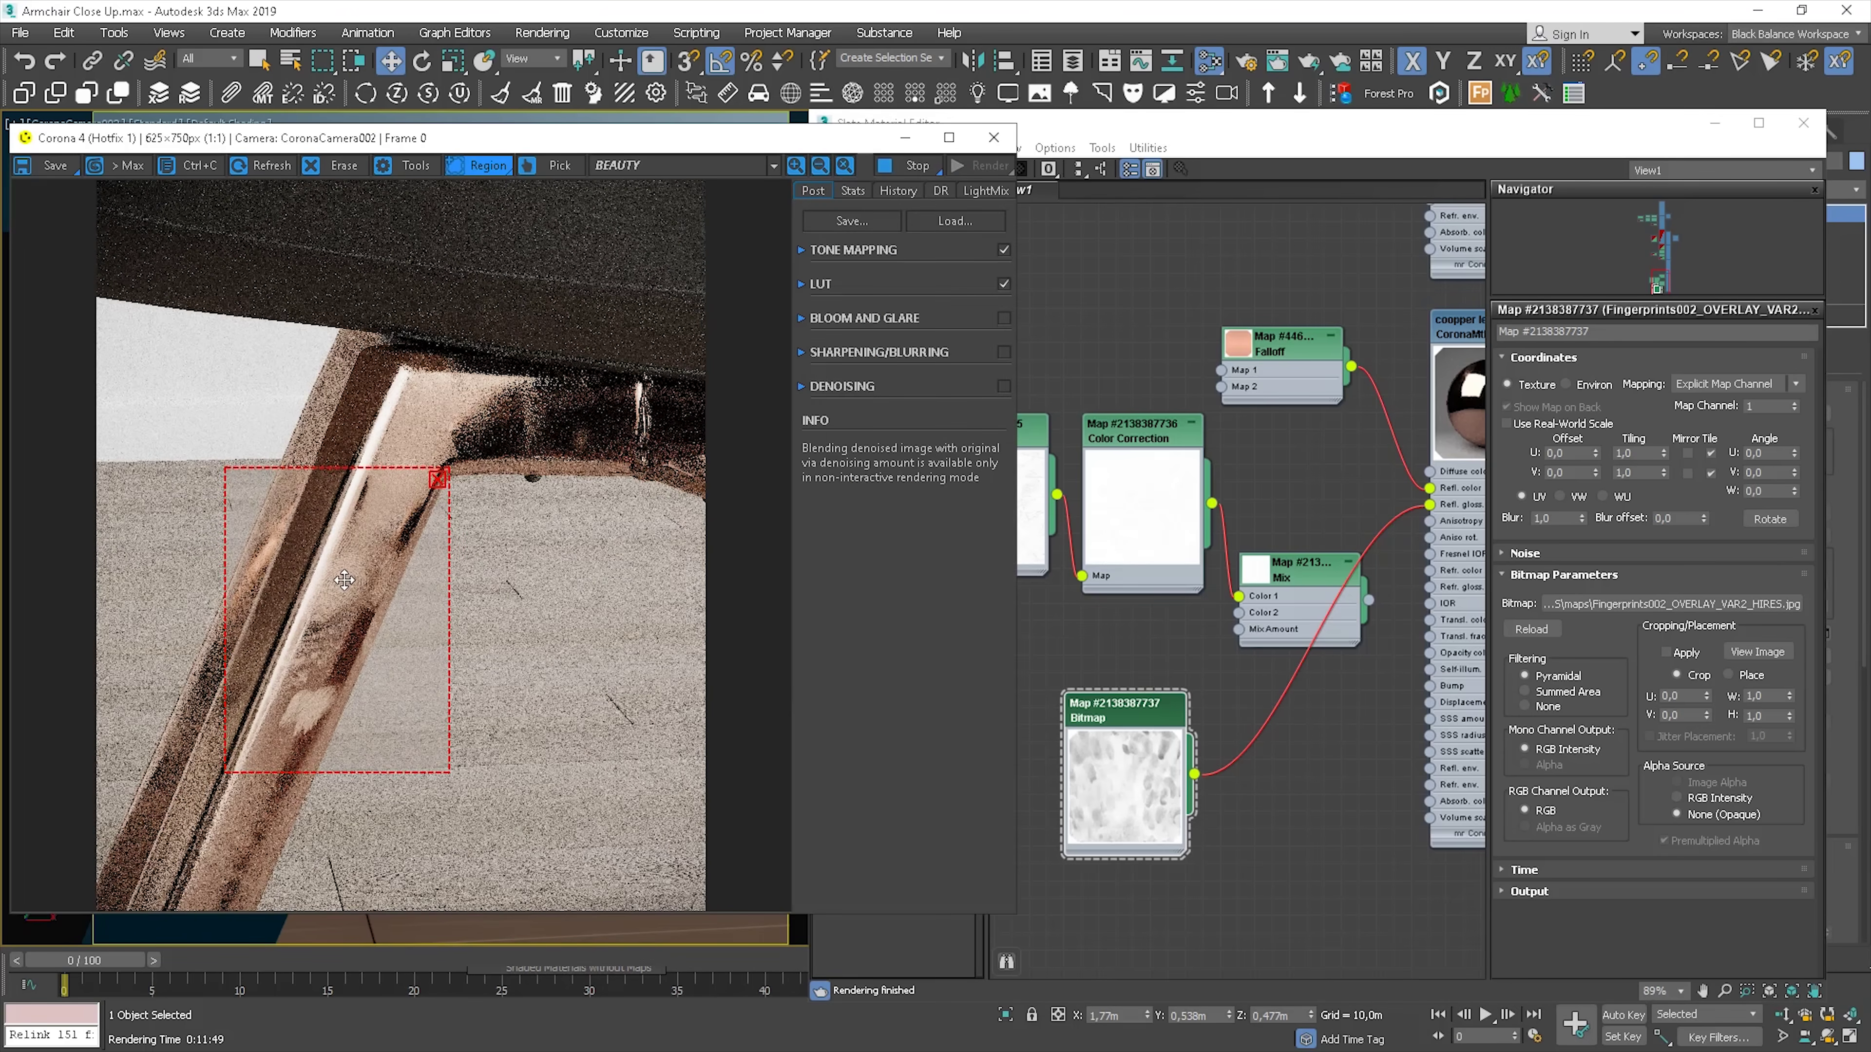
drag(344, 580, 331, 587)
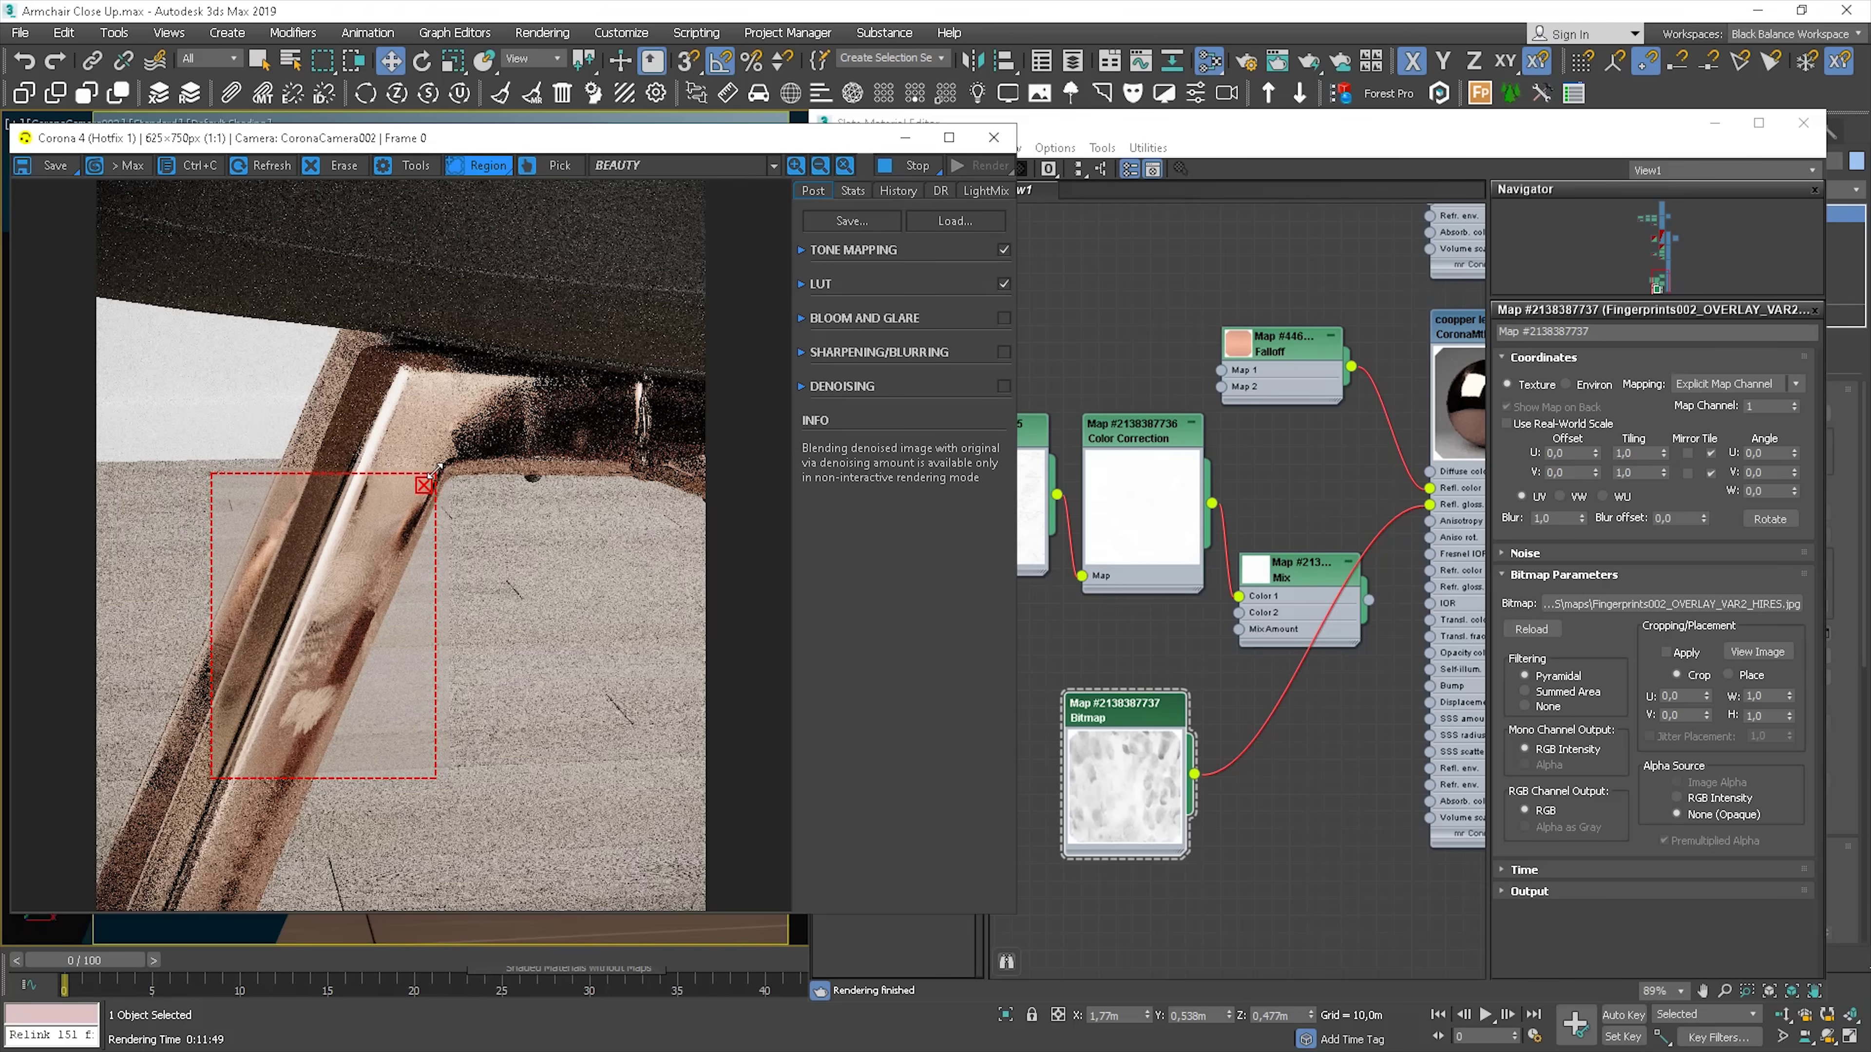
drag(434, 469, 638, 340)
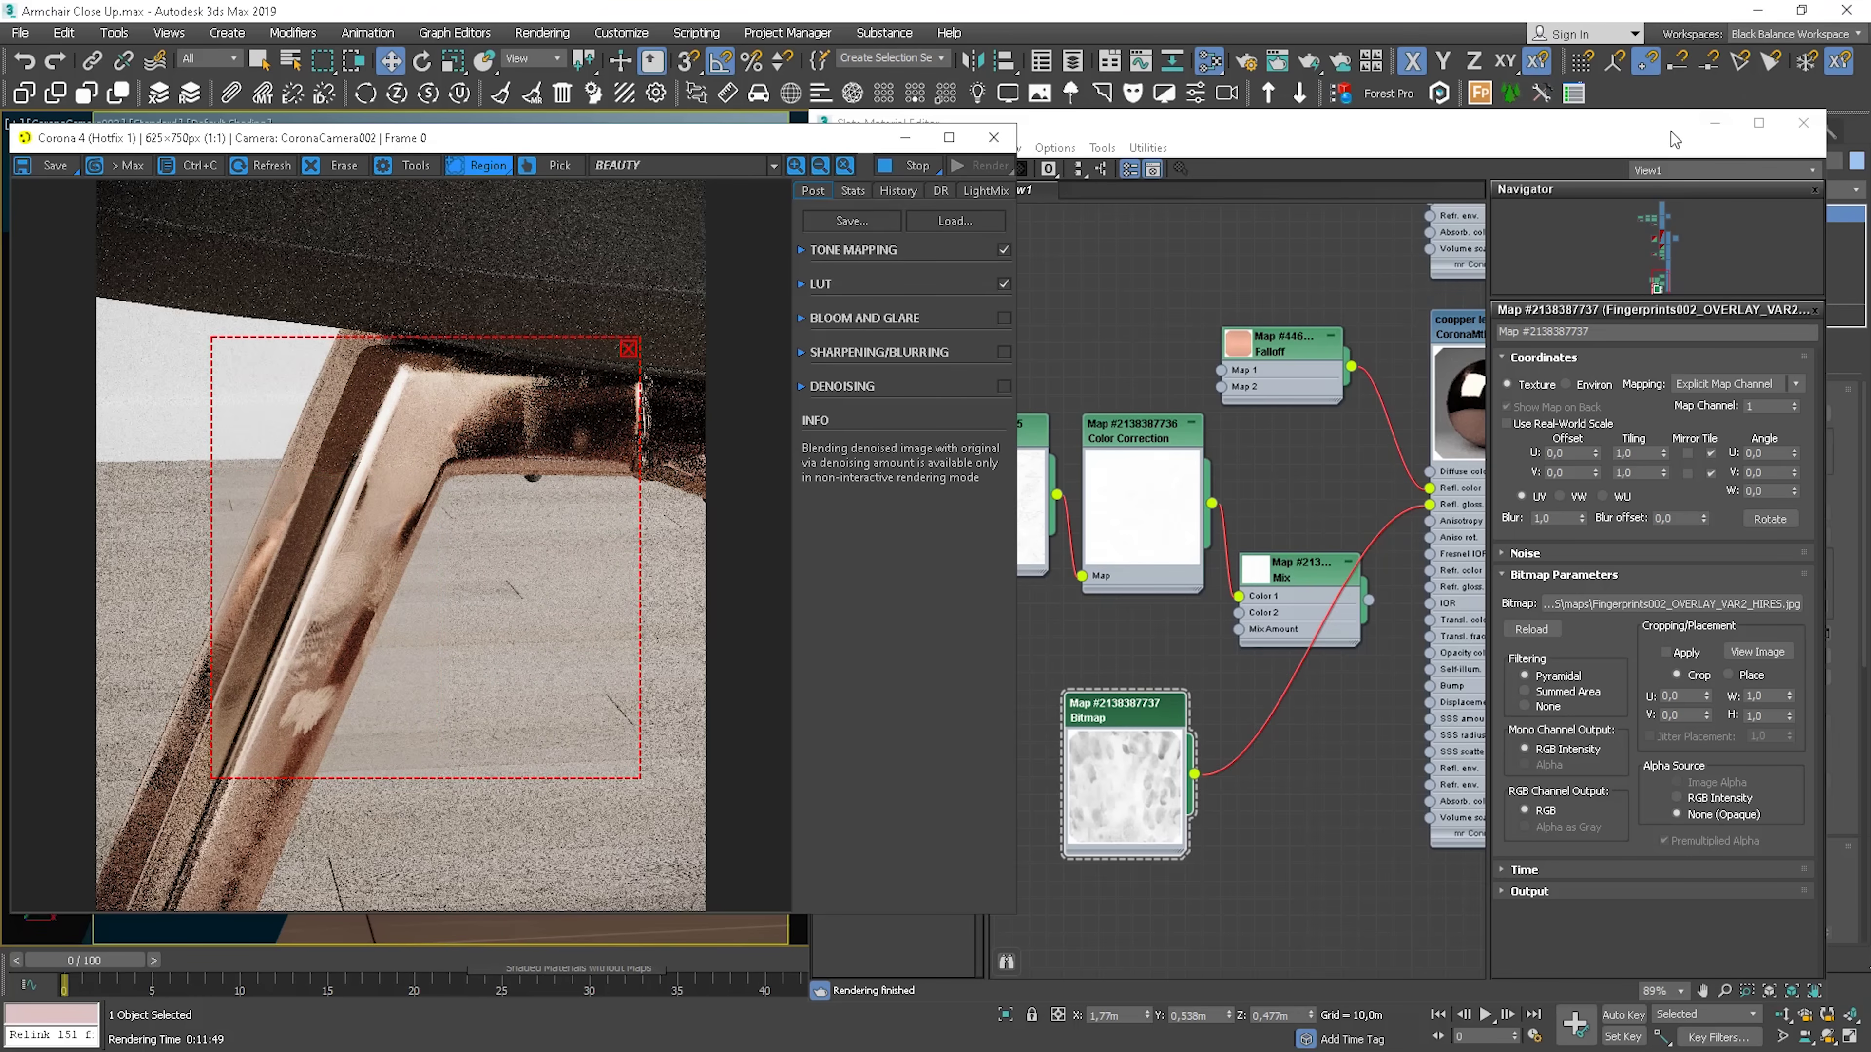
drag(1670, 133, 1544, 126)
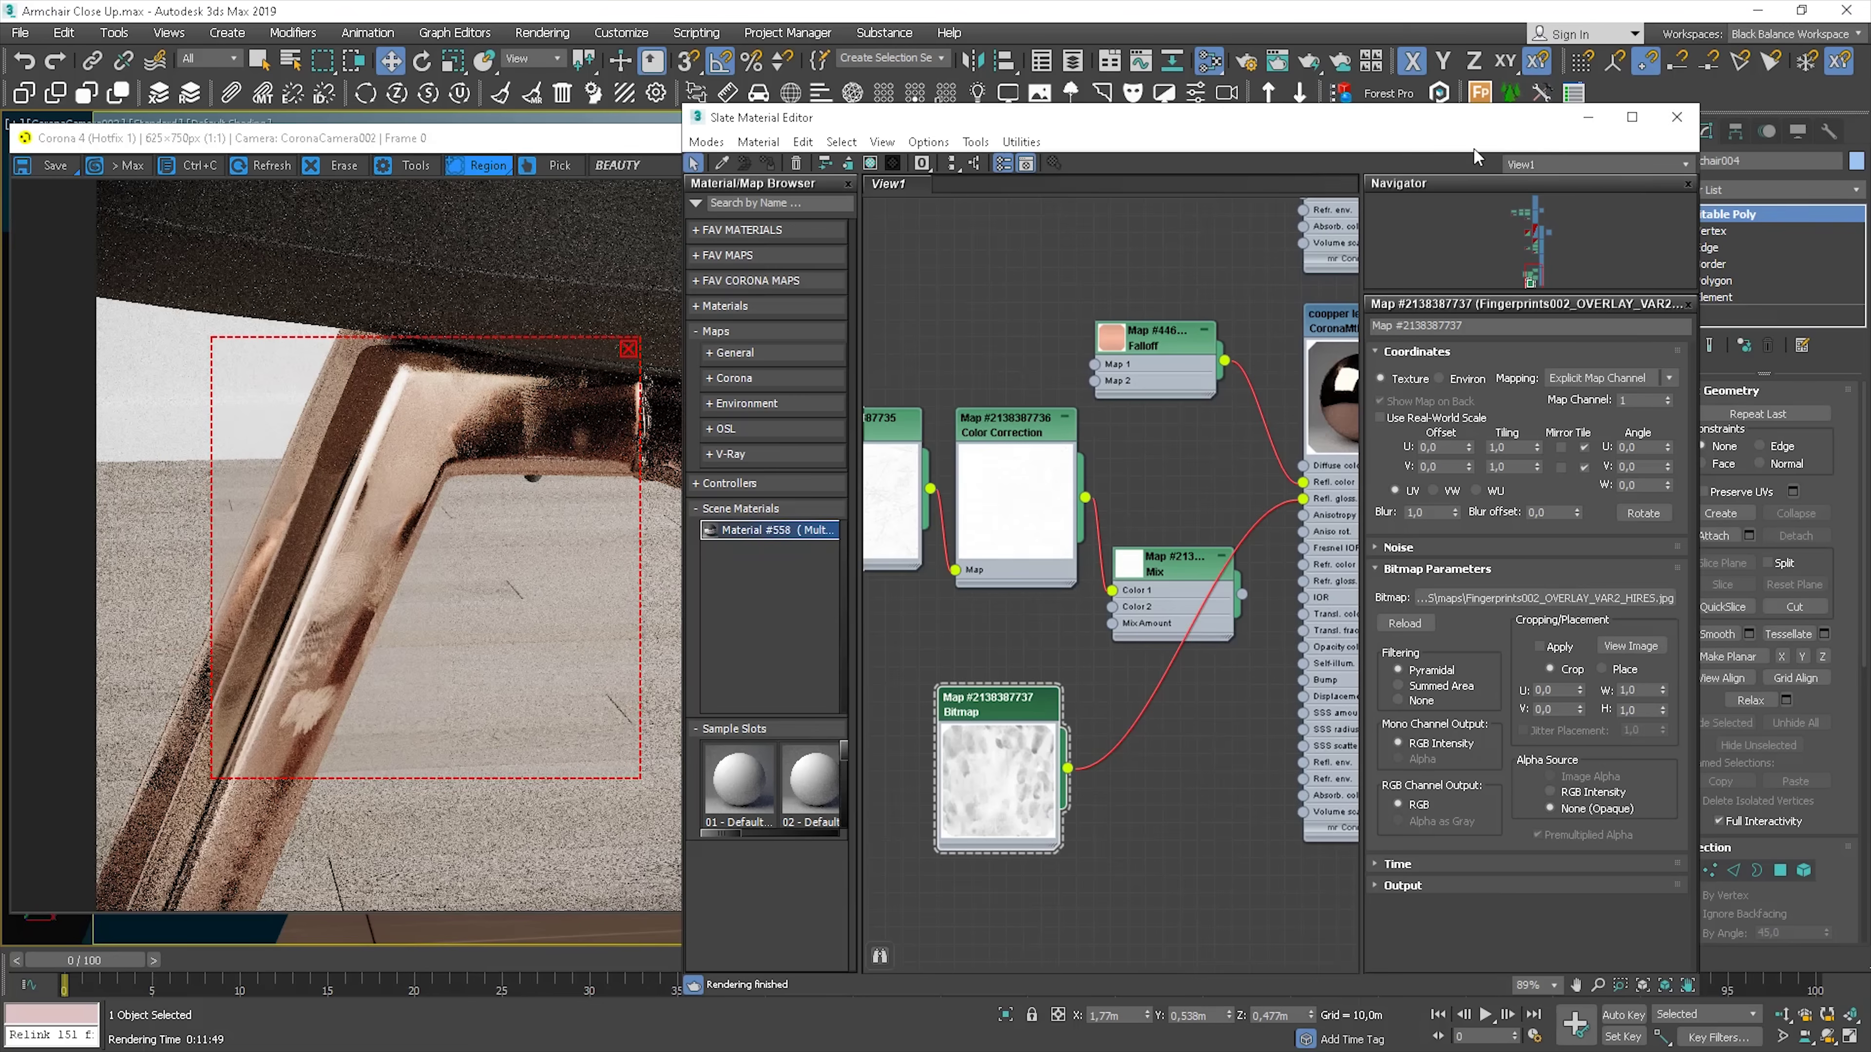
Add a UVW Xform modifier to the chair with U, V and W tiling all set to 2,0
drag(1174, 135, 1045, 124)
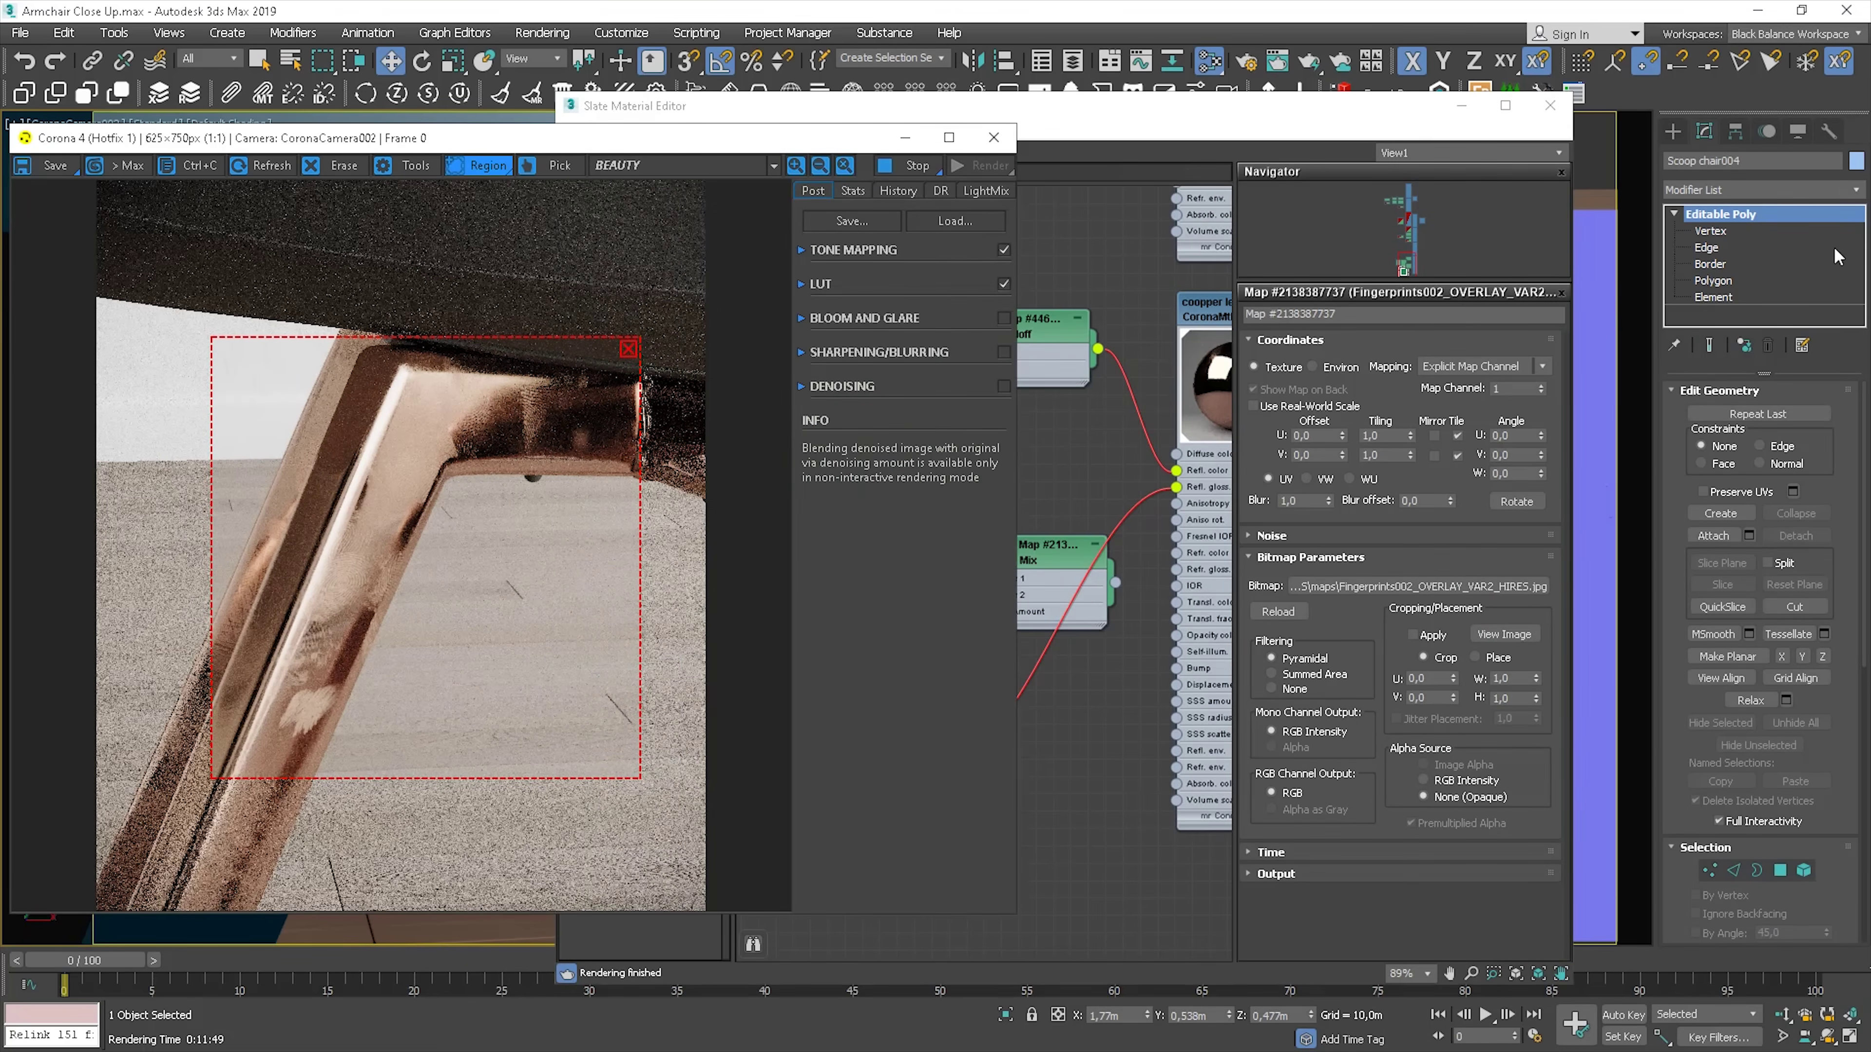
click(1857, 193)
key(u)
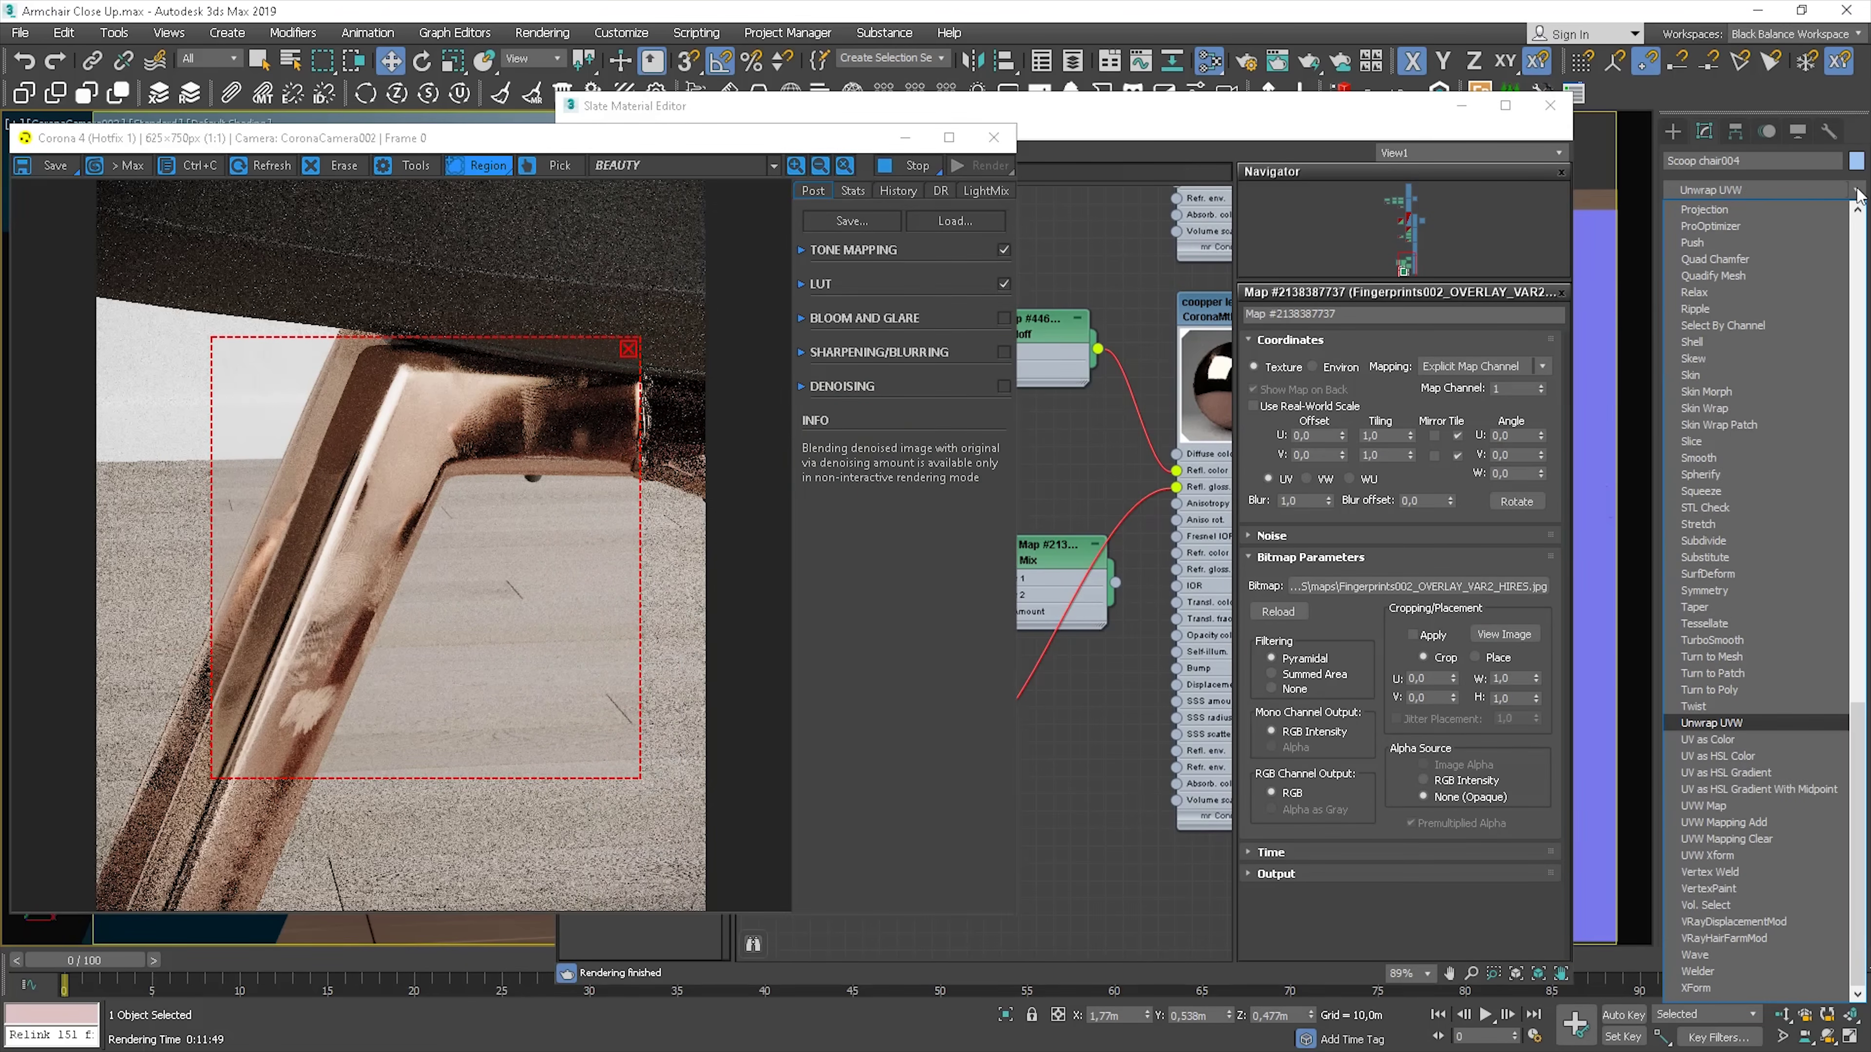
click(1754, 855)
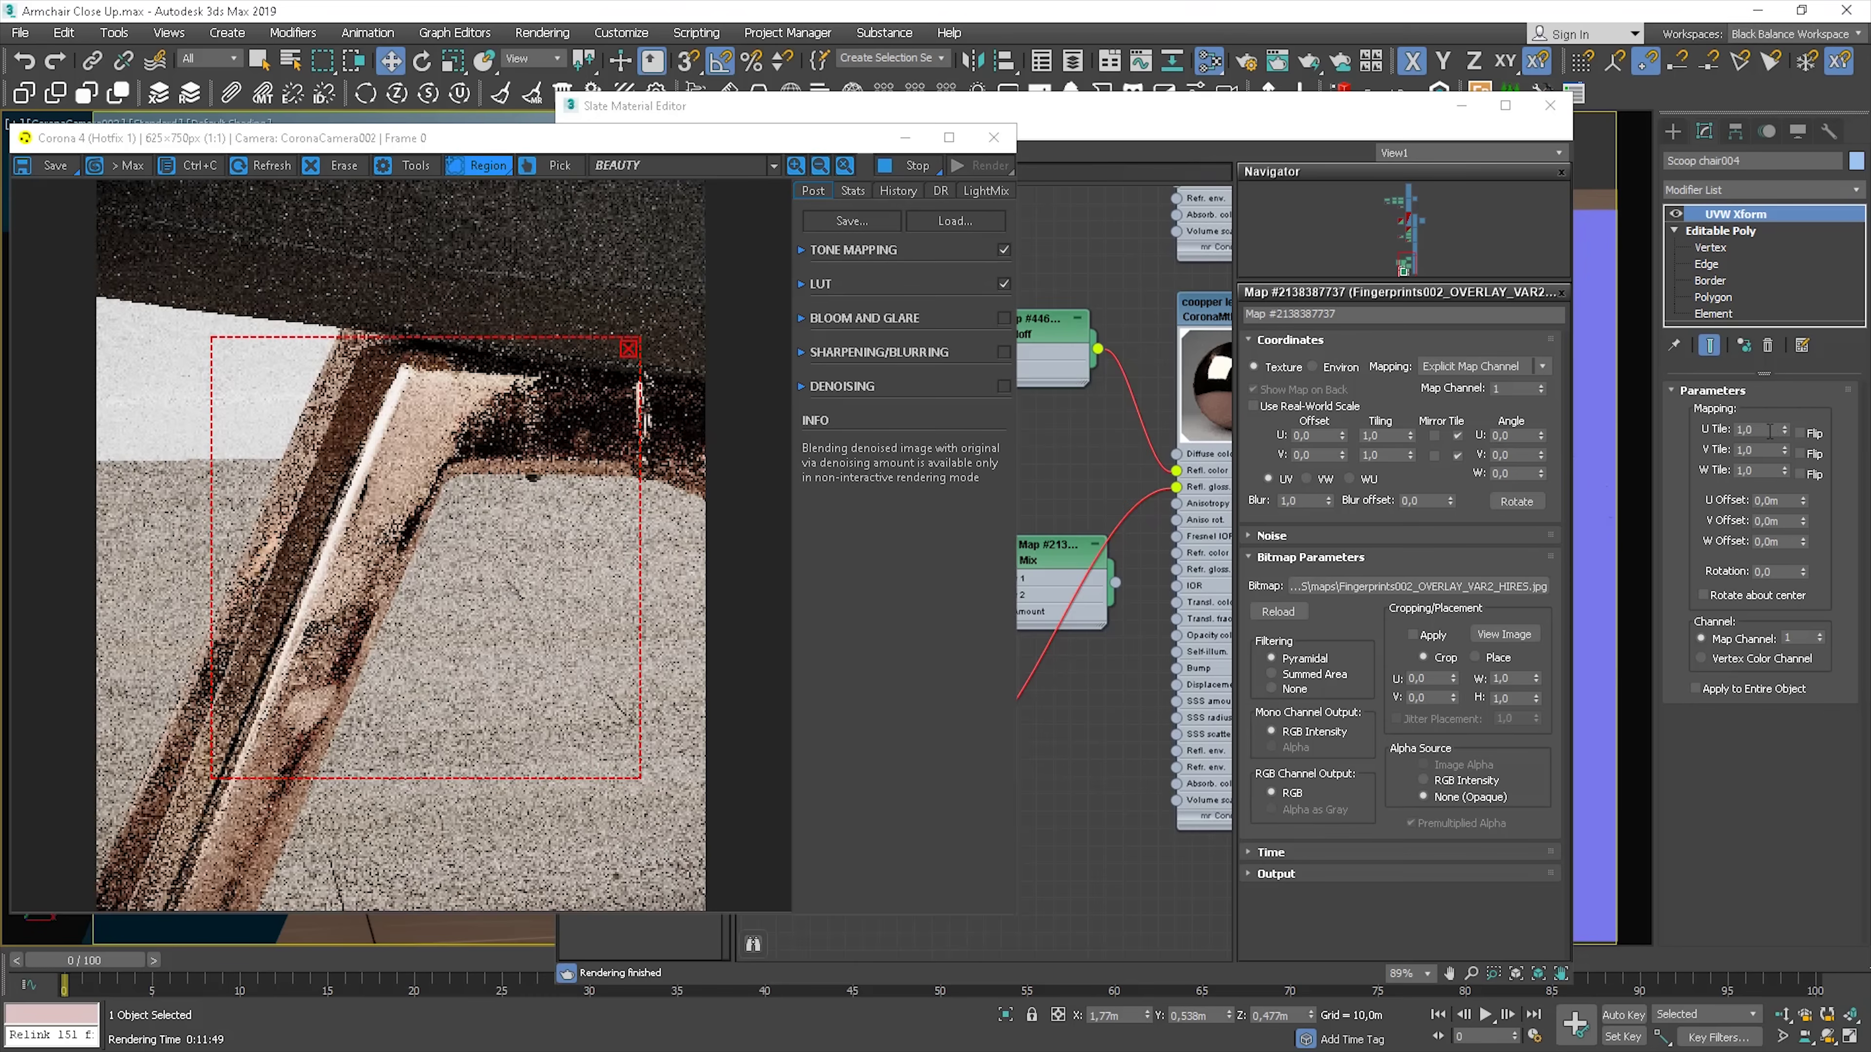
click(1770, 430)
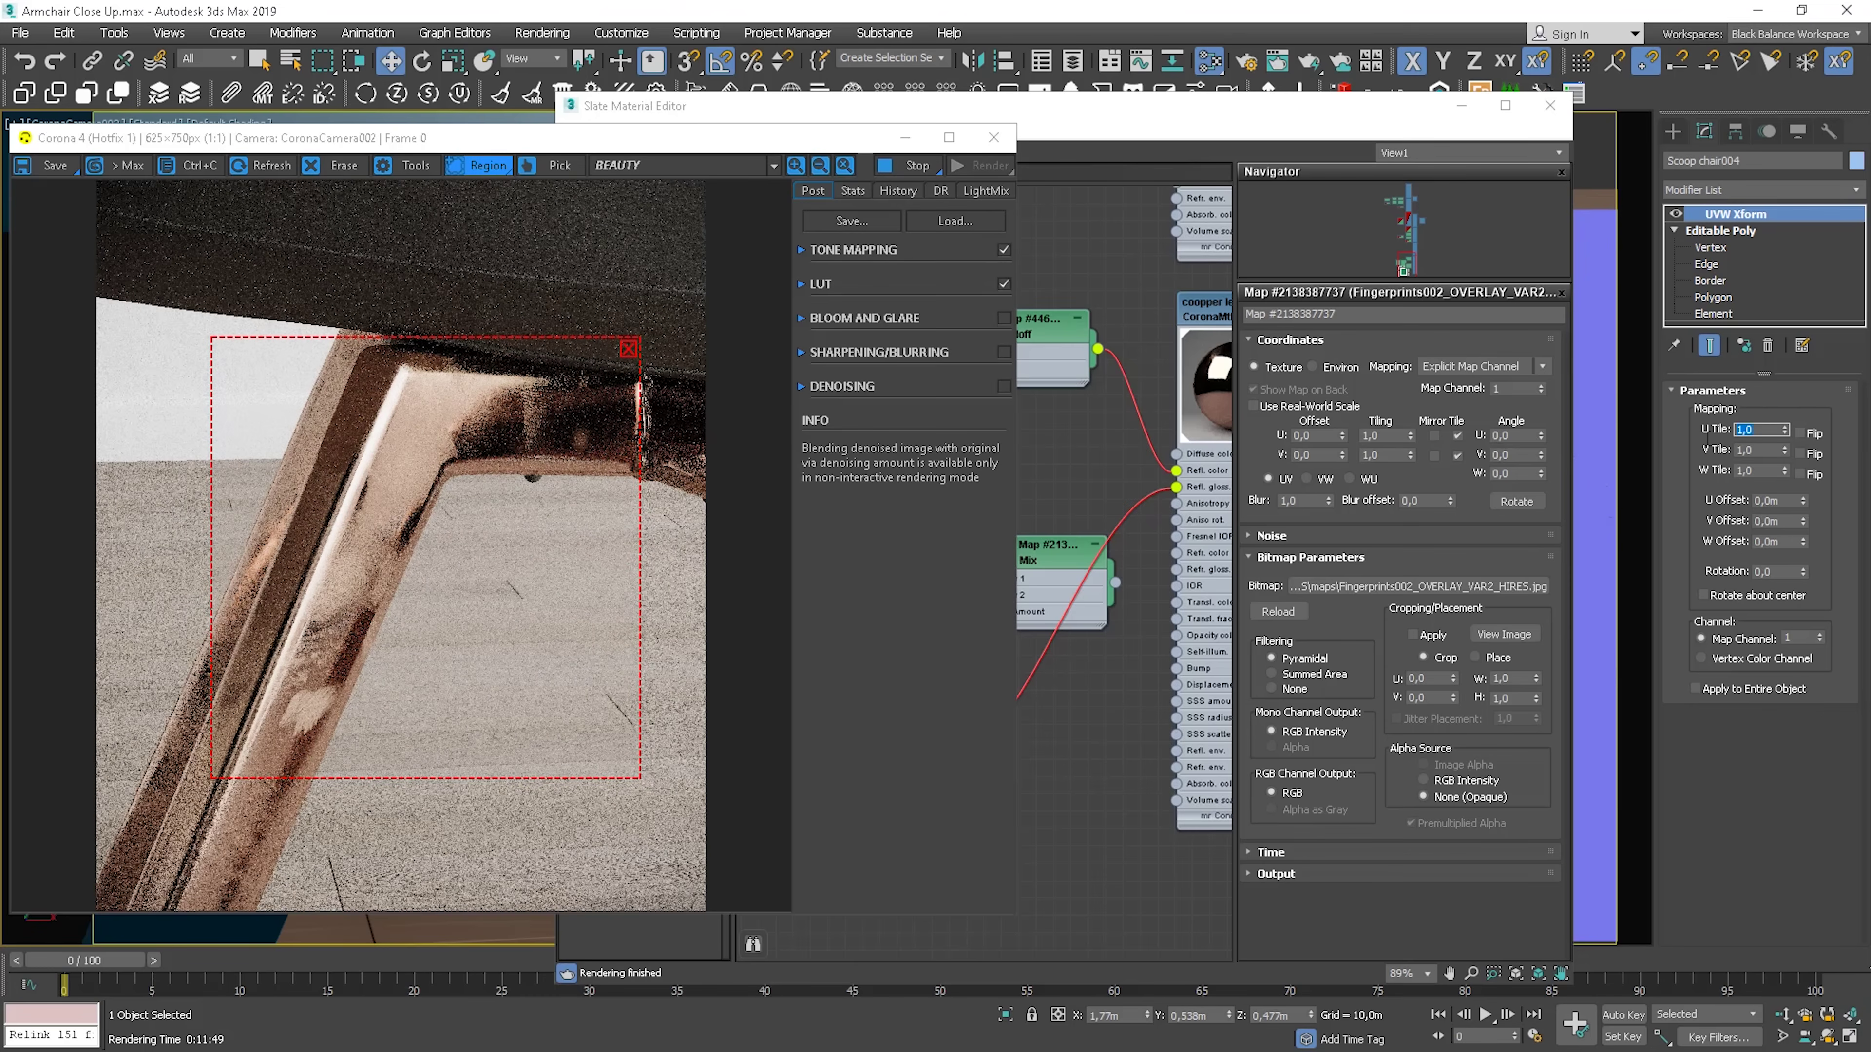
key(Tab)
text(2)
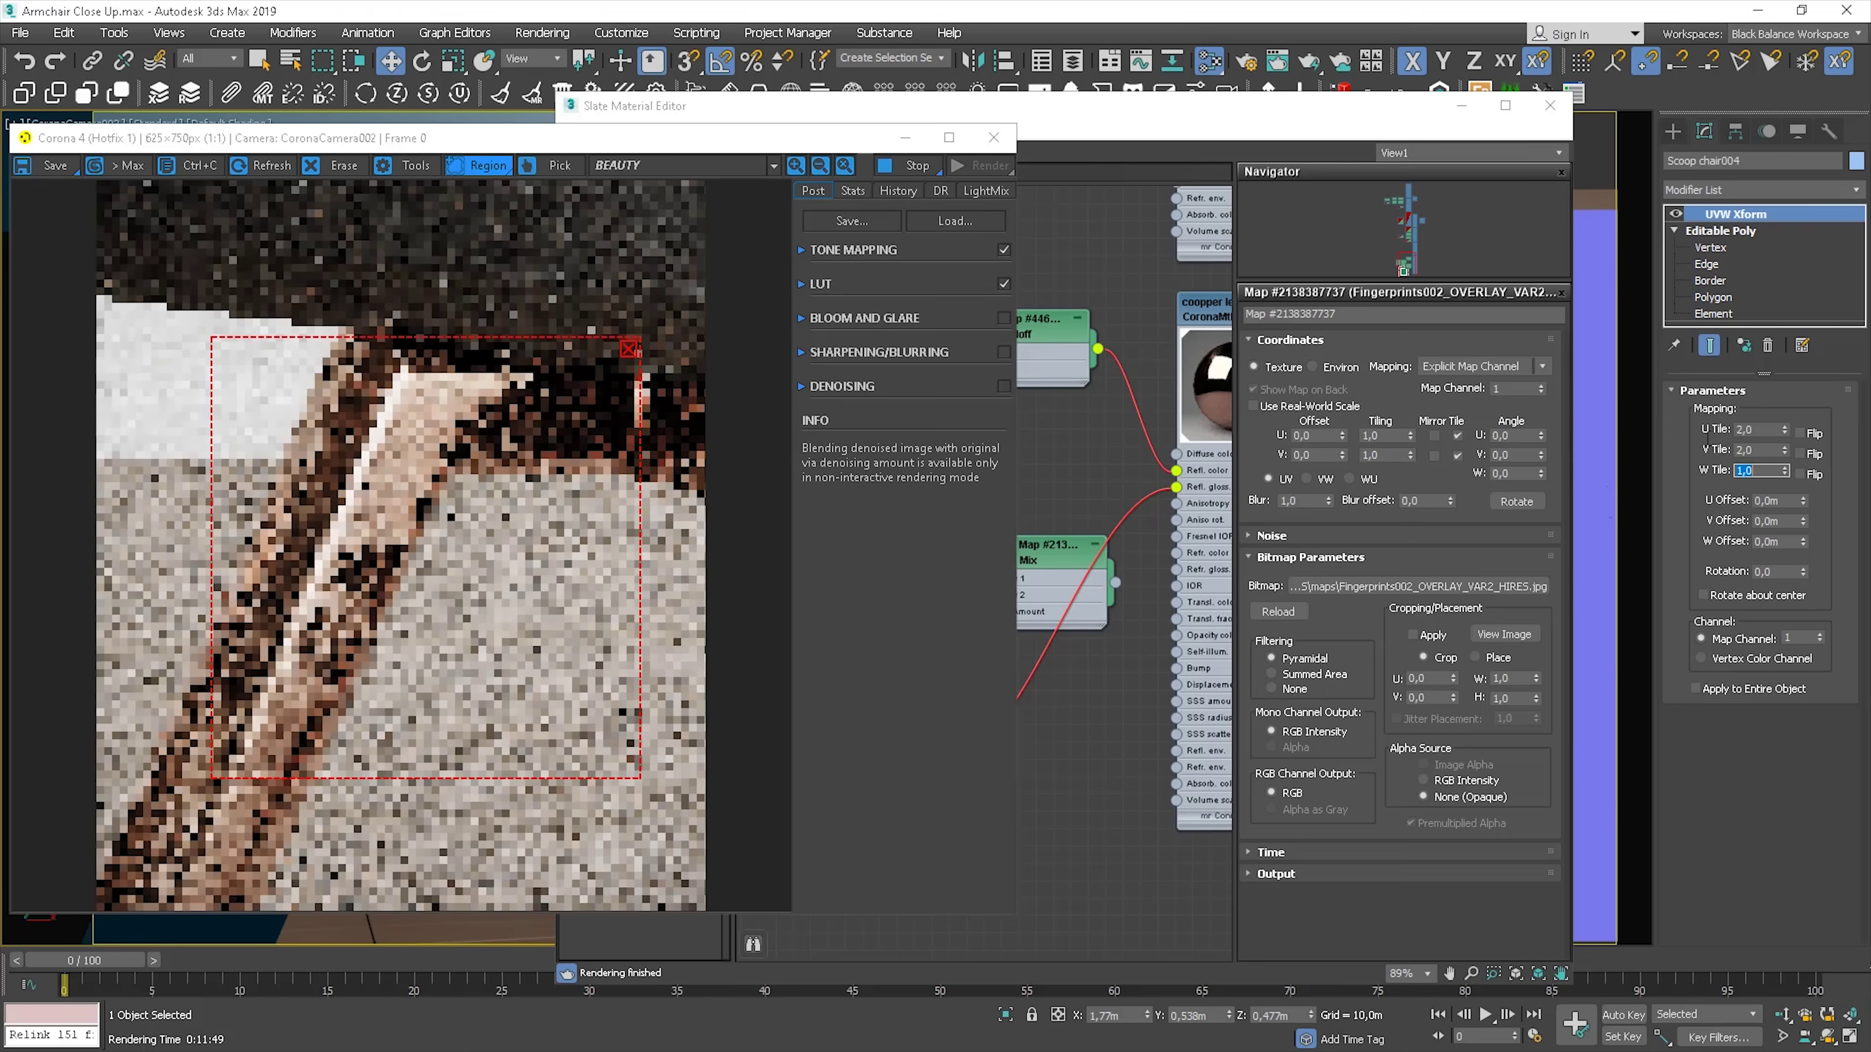
text(2)
key(Tab)
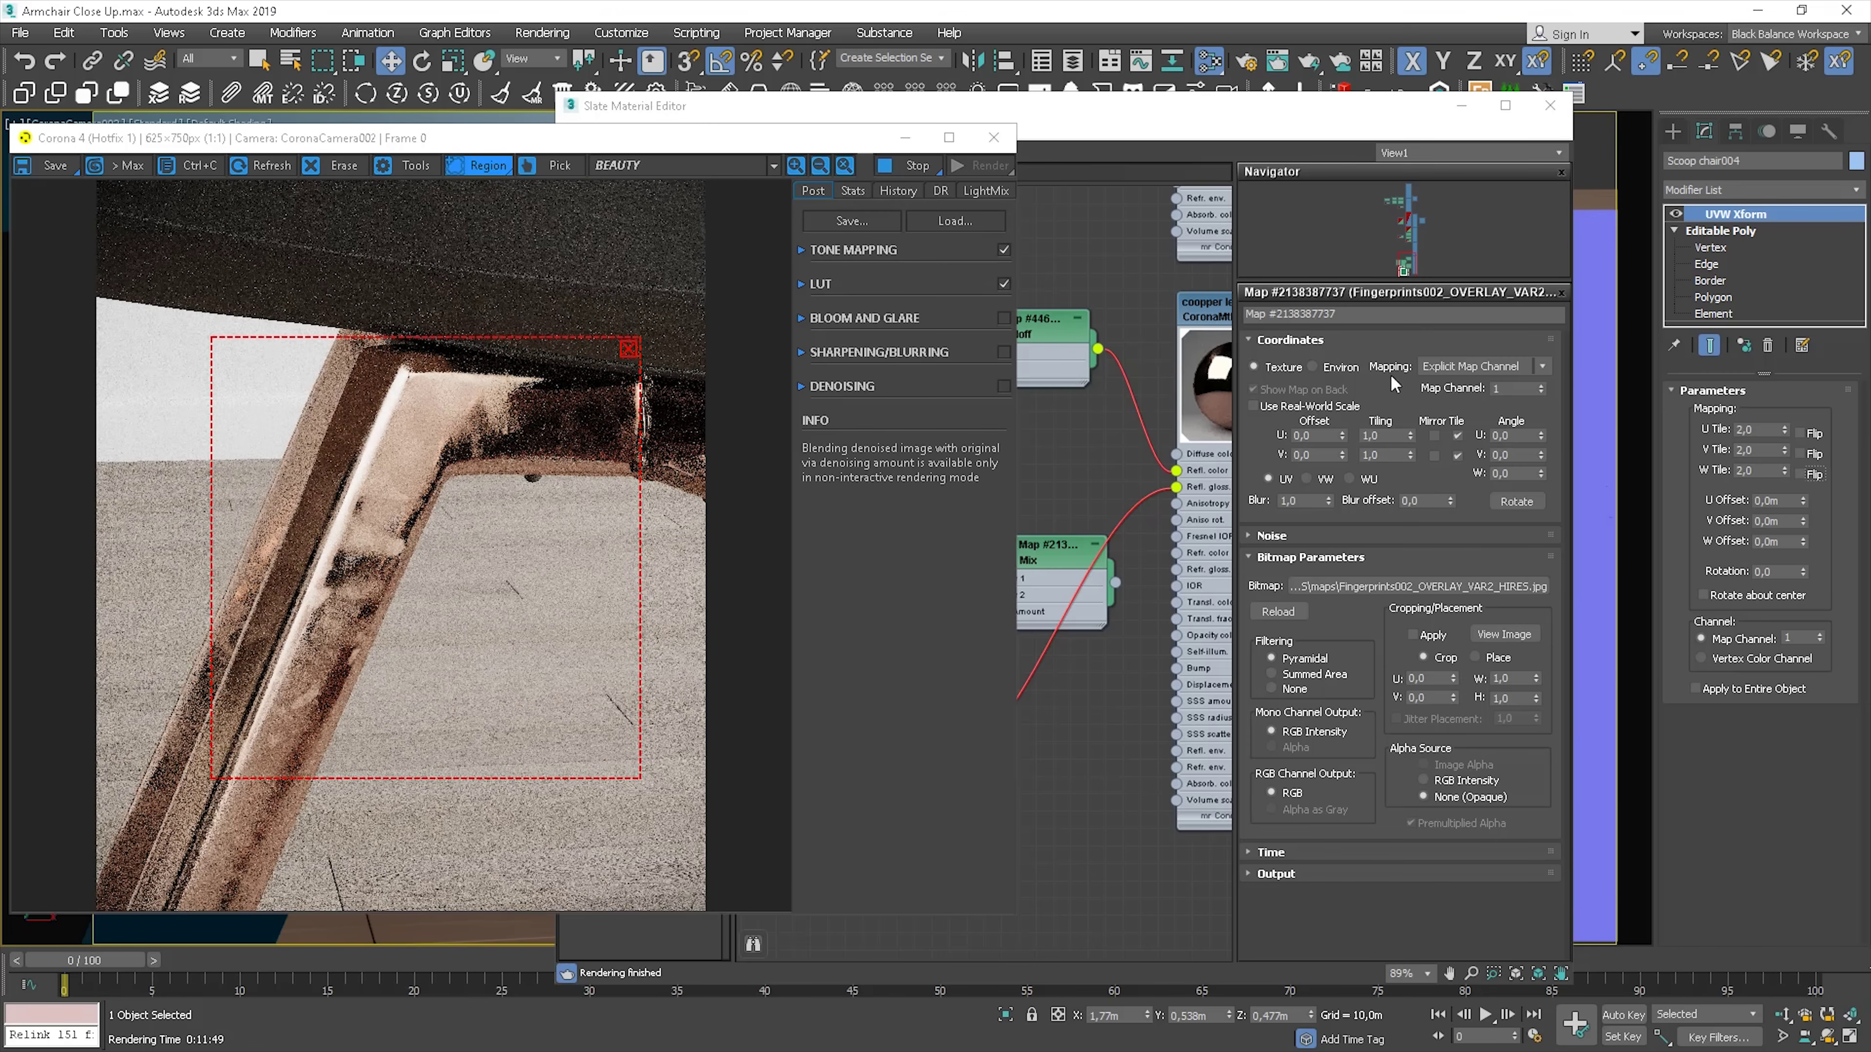
Move and resize the Corona render region lower along the copper leg
drag(490, 616, 430, 631)
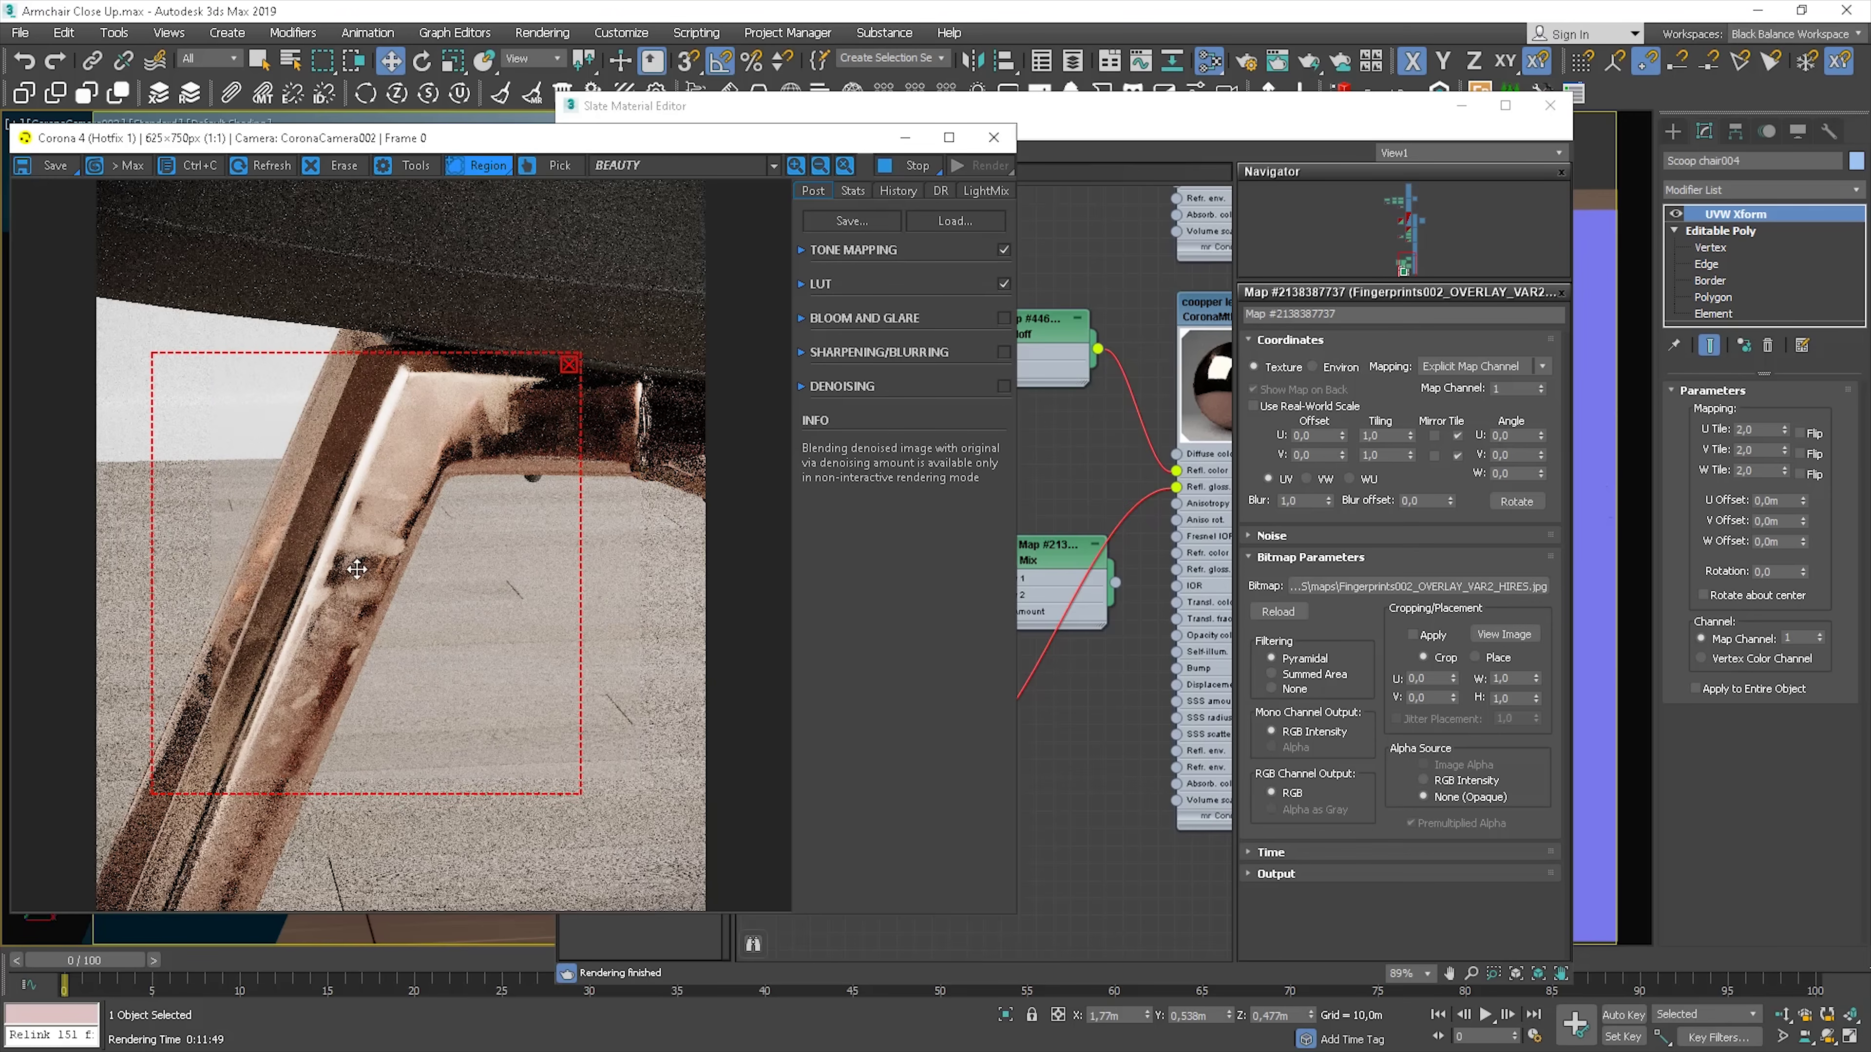
drag(304, 795, 289, 863)
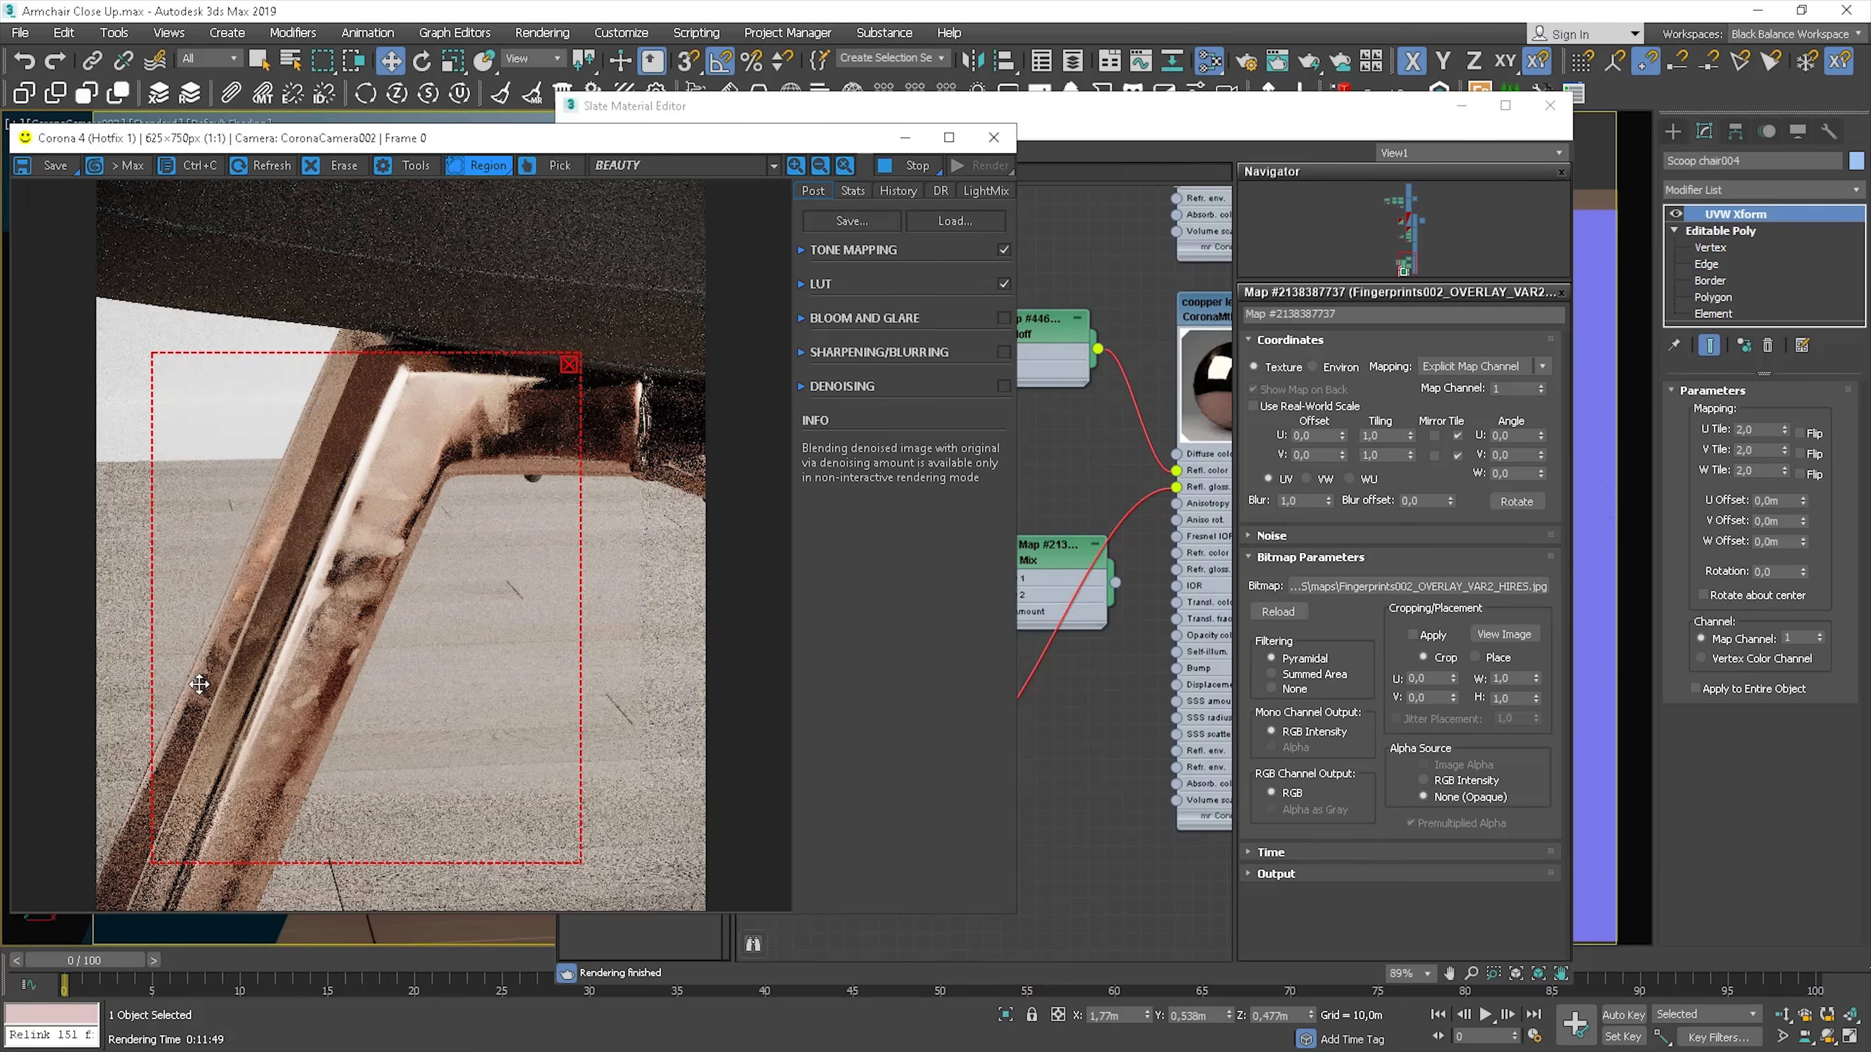
drag(364, 630, 328, 648)
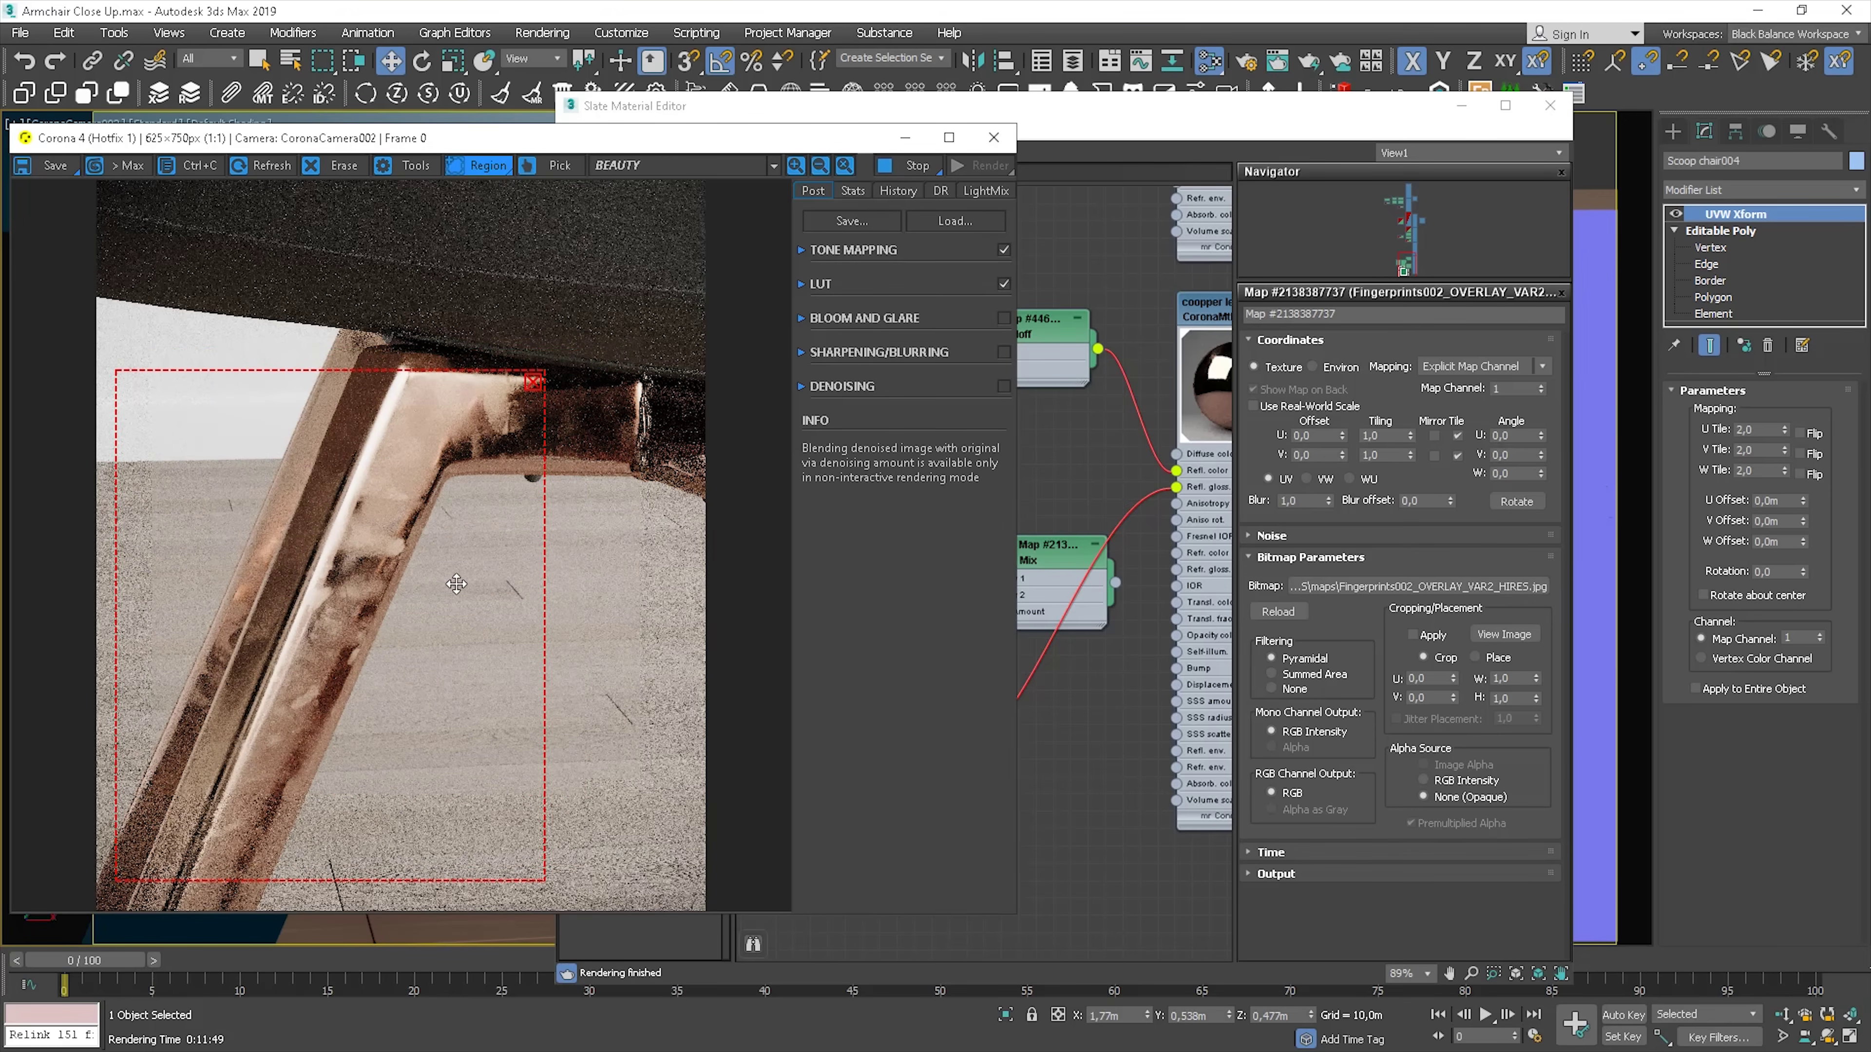
drag(401, 370, 402, 337)
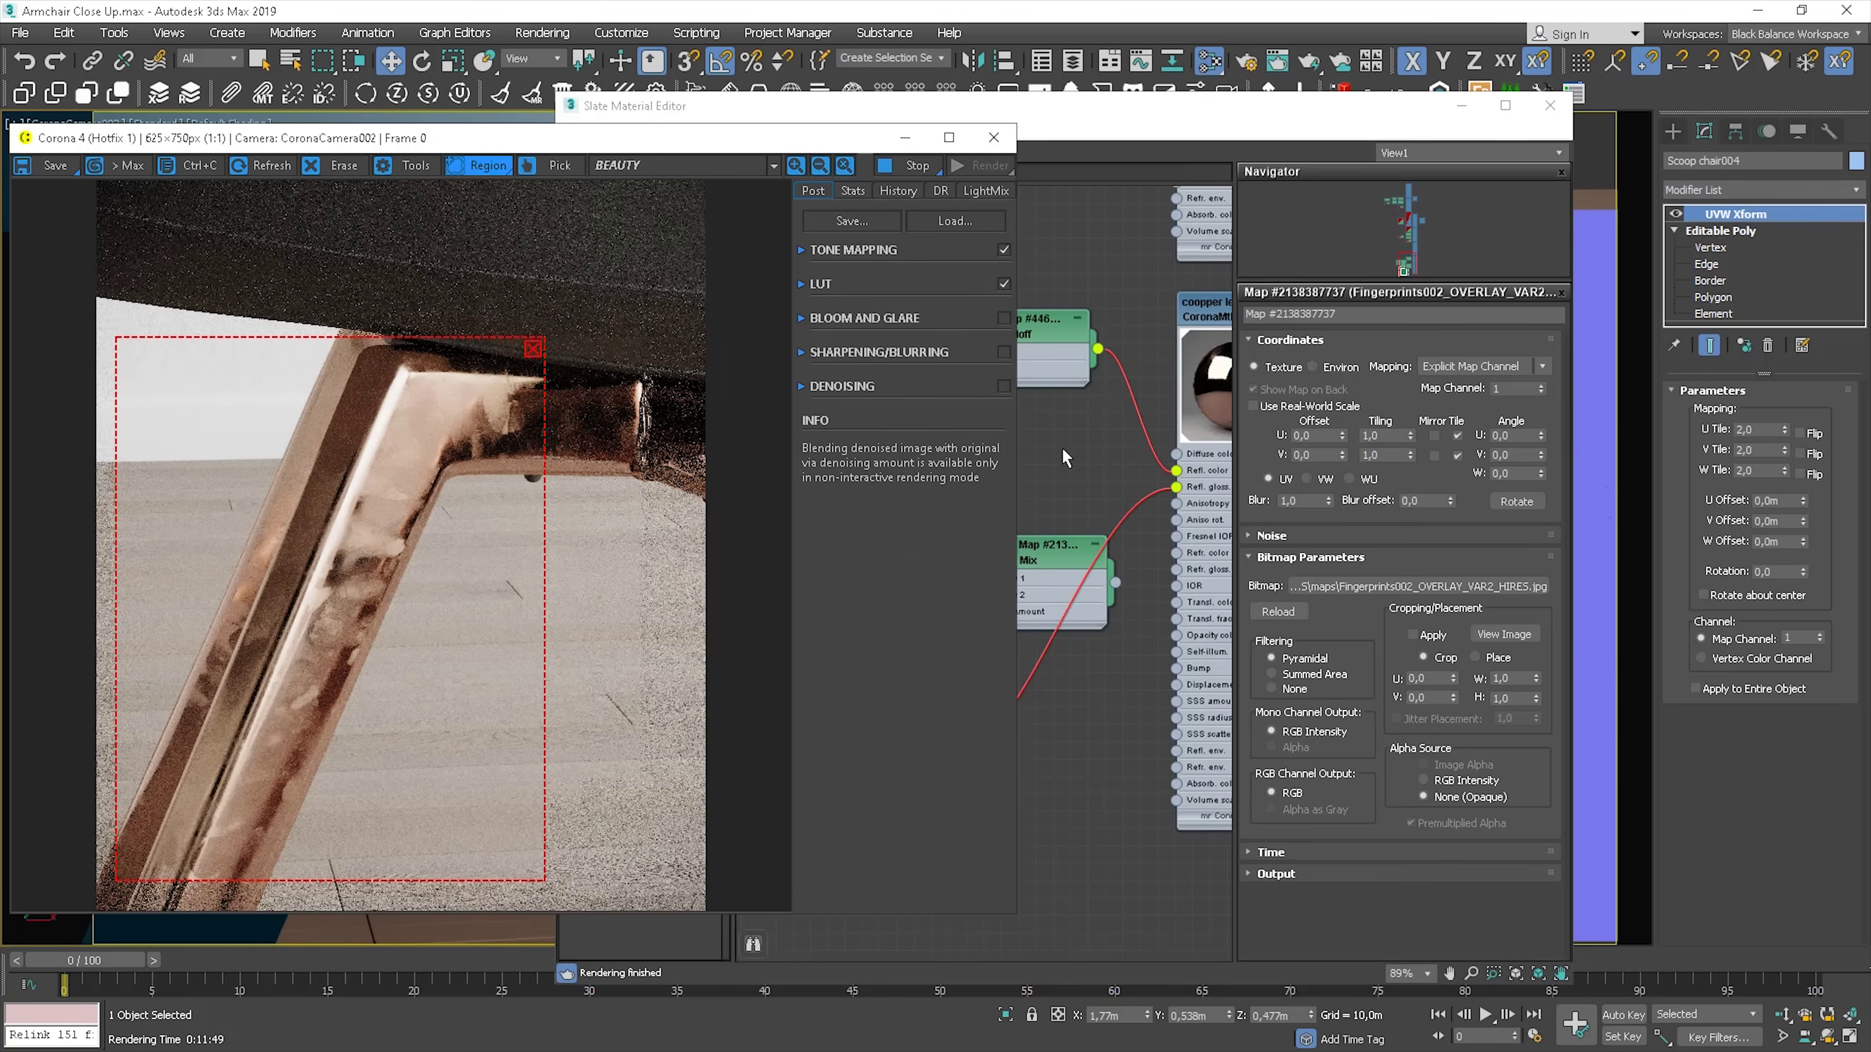
click(1065, 454)
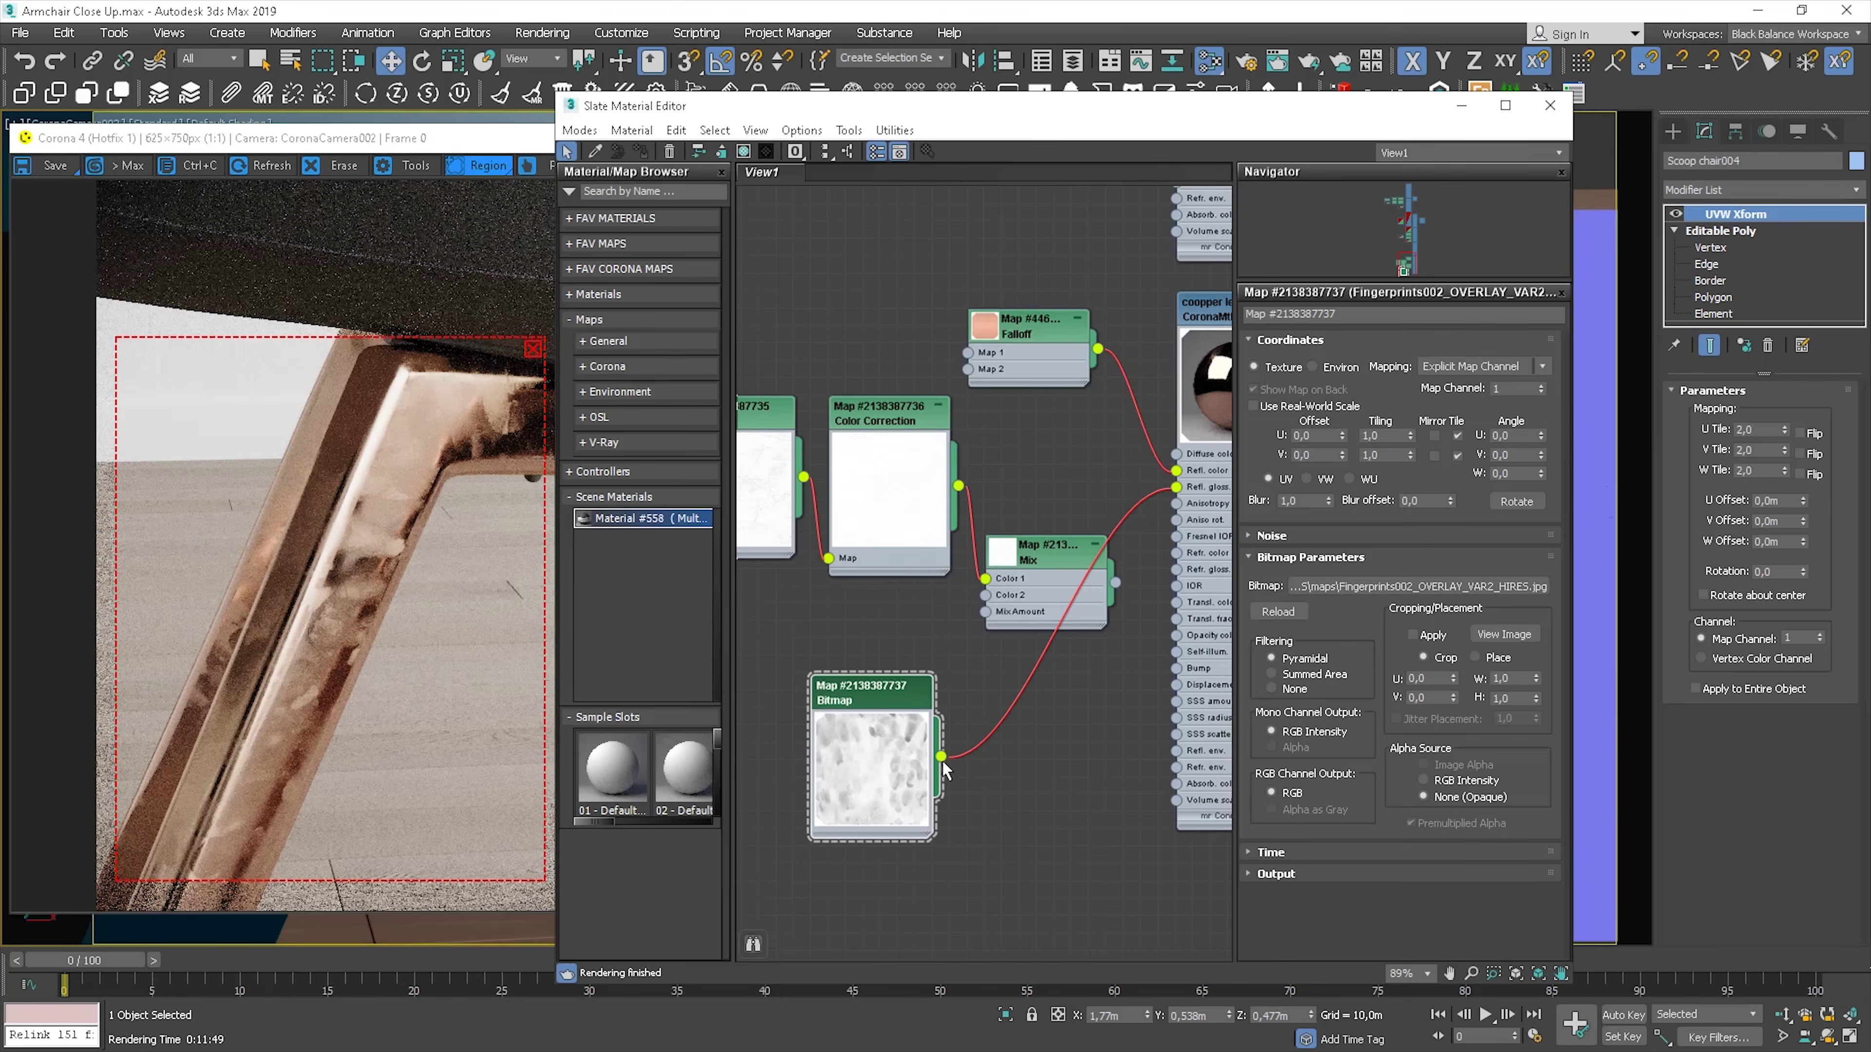
Connect the fingerprints bitmap to the Mix map's Color 2 input
drag(979, 672, 990, 596)
double_click(1015, 564)
drag(1115, 641, 1177, 503)
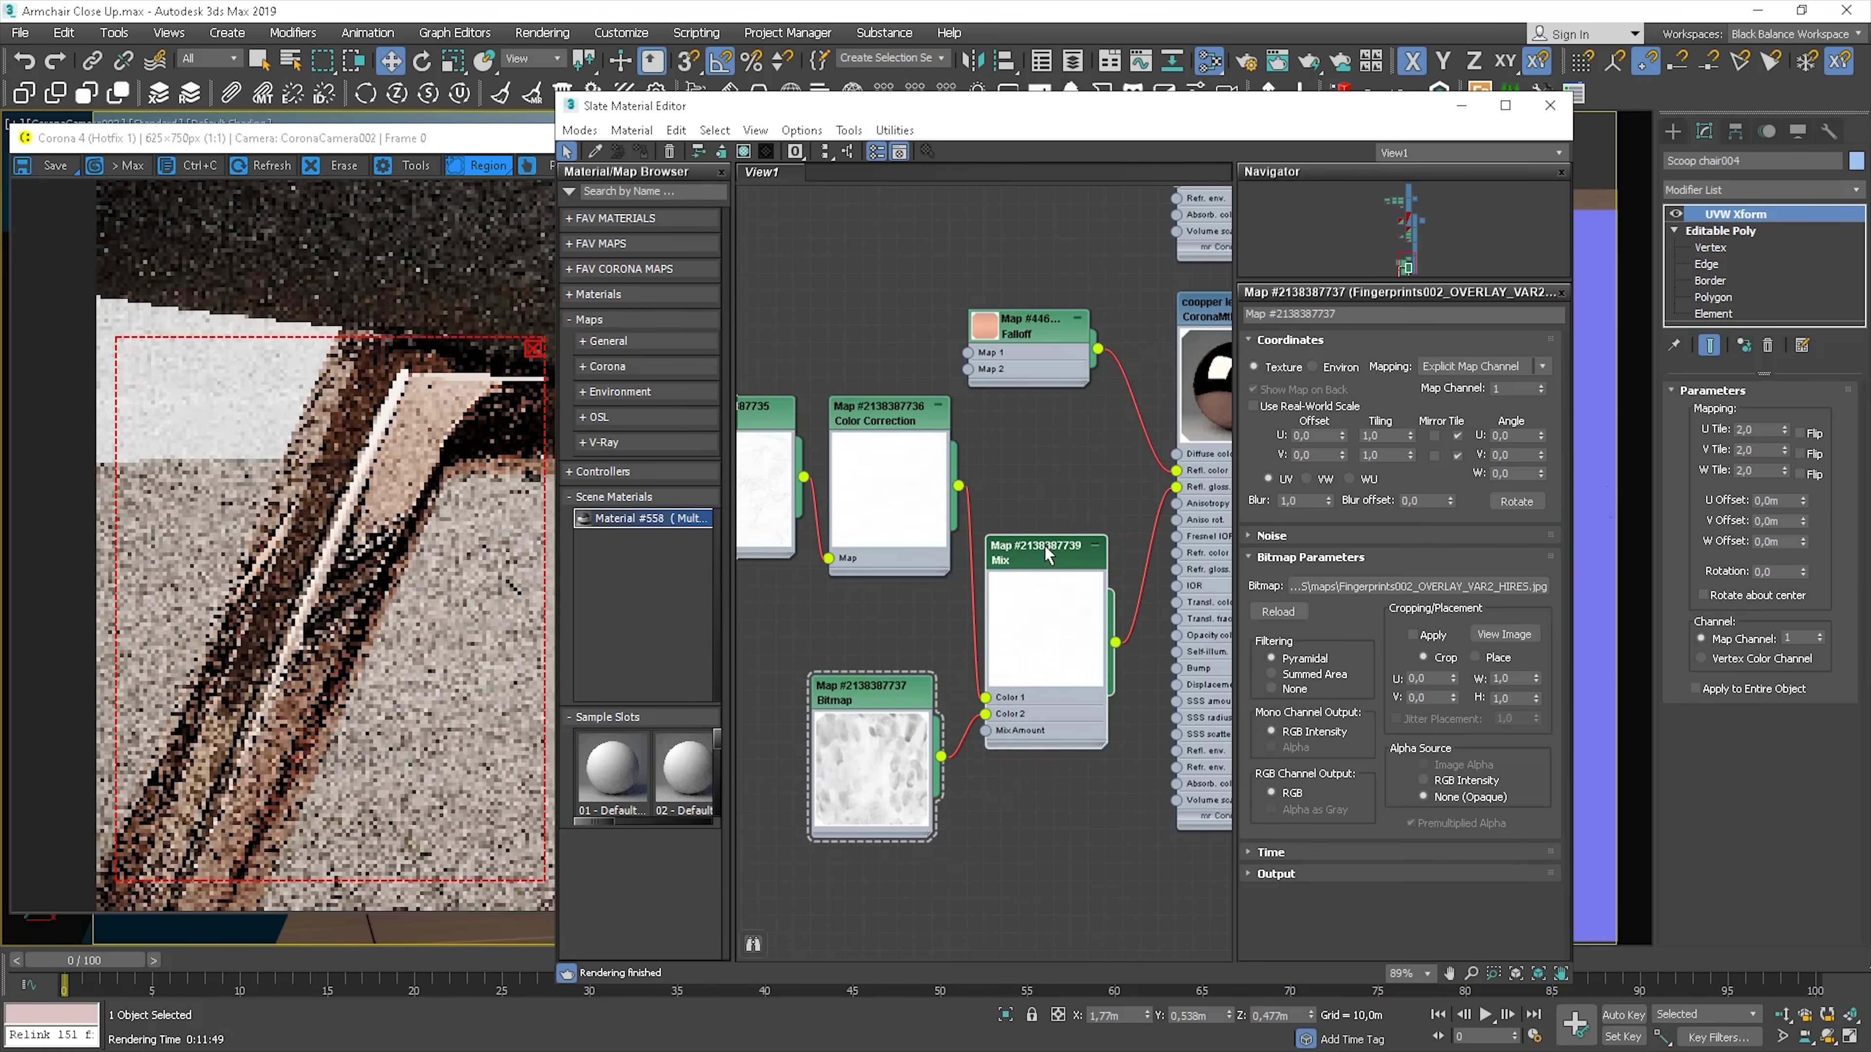
Set the Mix map's Mix Amount to 20, then raise it to 30
double_click(1045, 547)
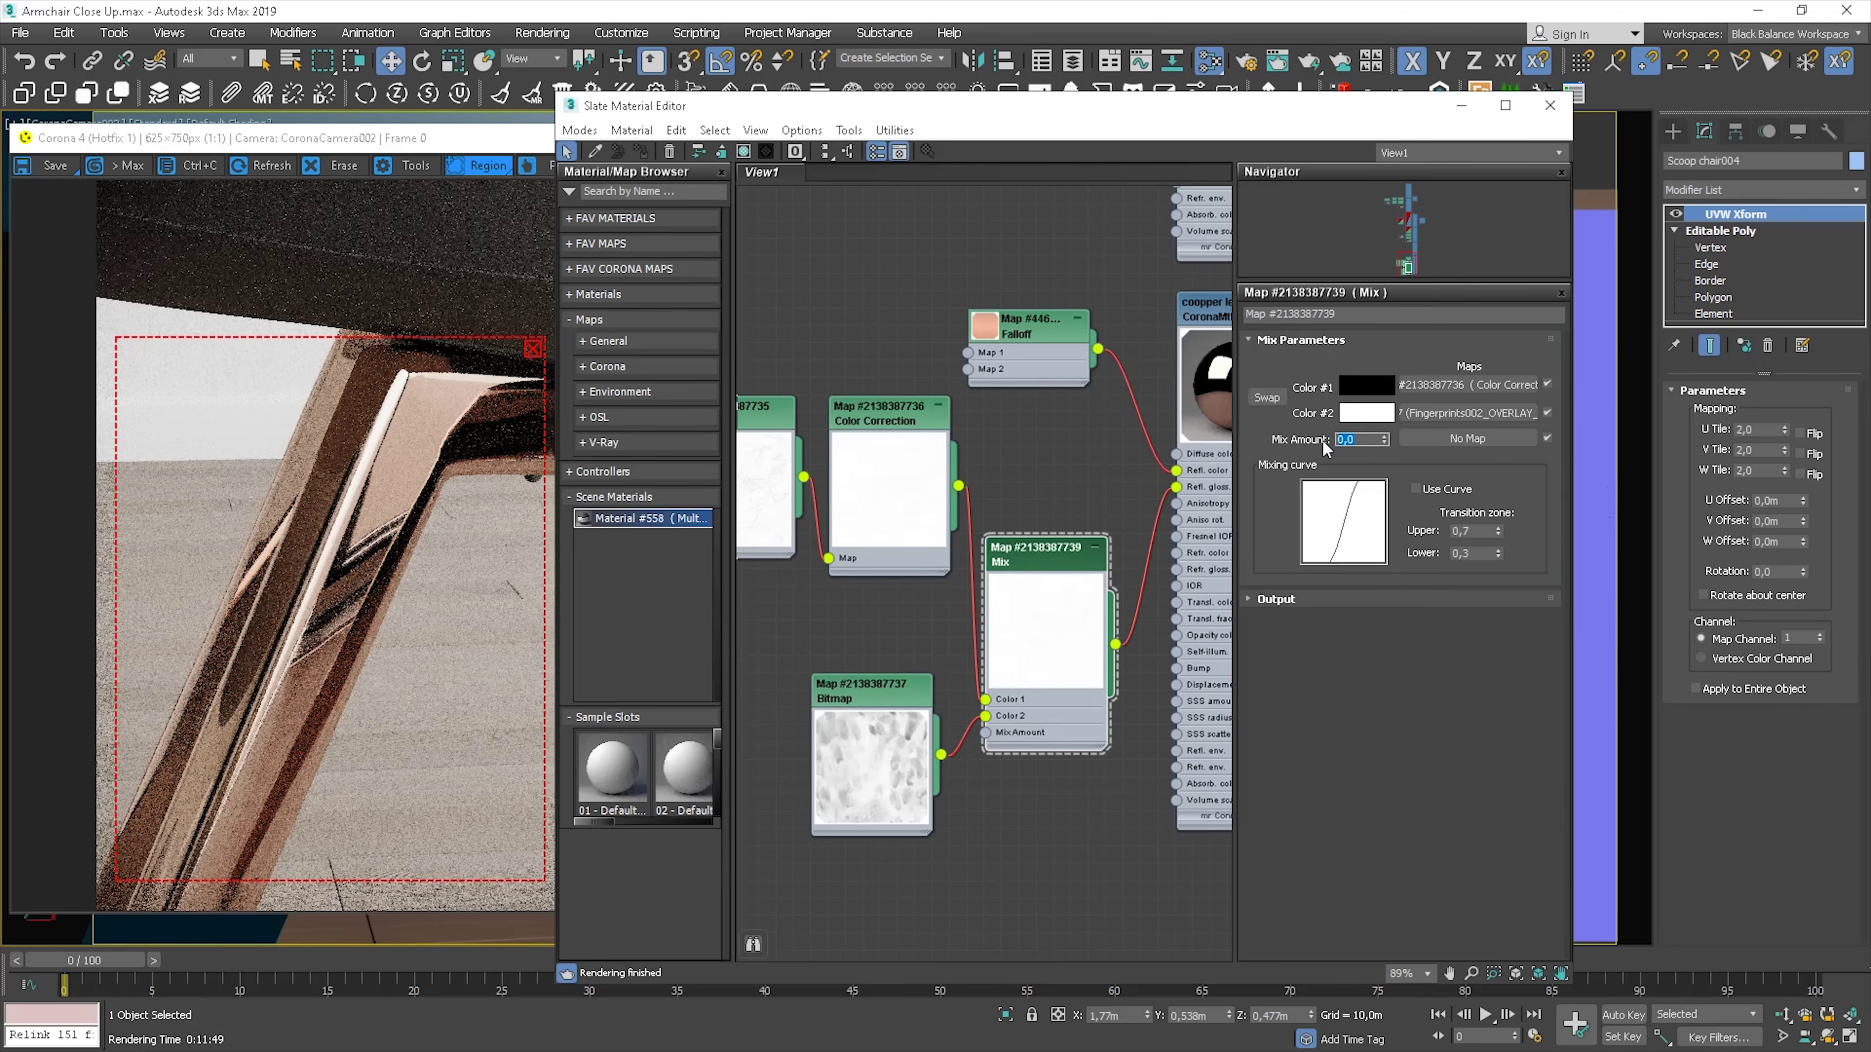
key(Return)
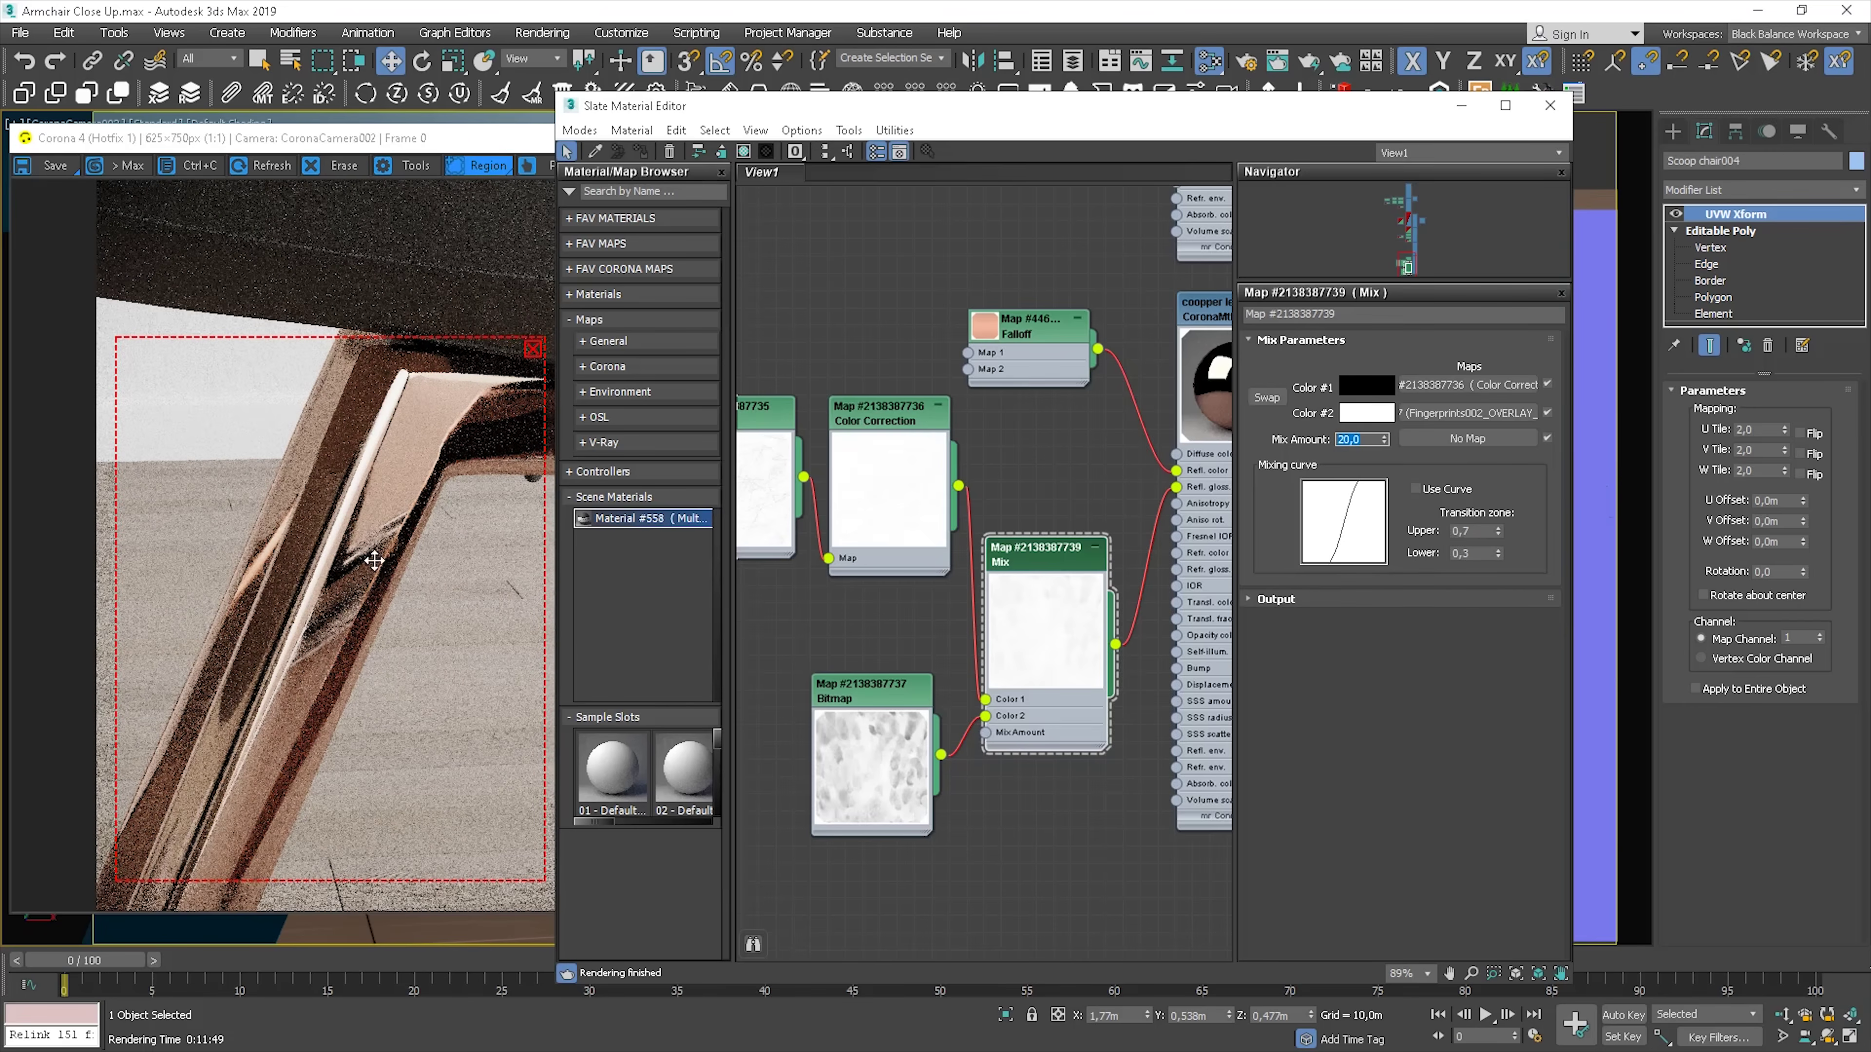
scroll(367, 553, up, 1)
scroll(386, 516, down, 1)
scroll(373, 550, up, 1)
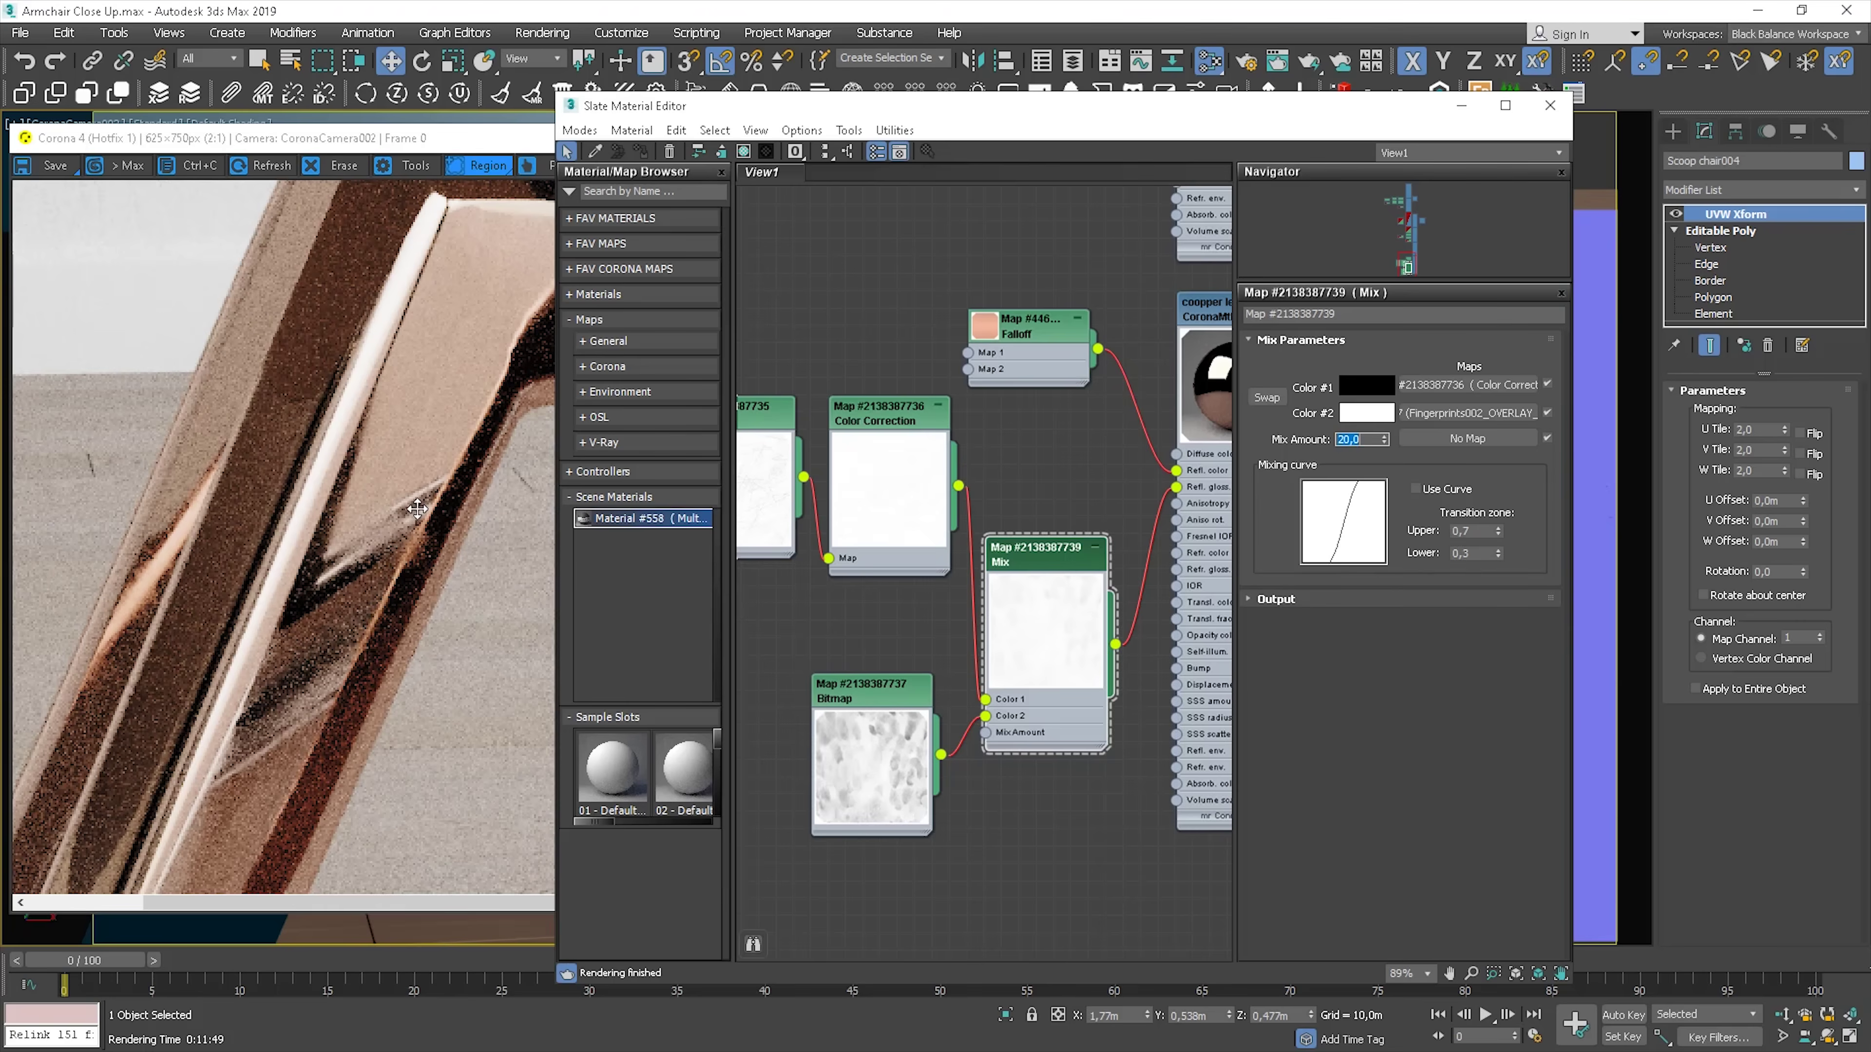
scroll(371, 626, down, 1)
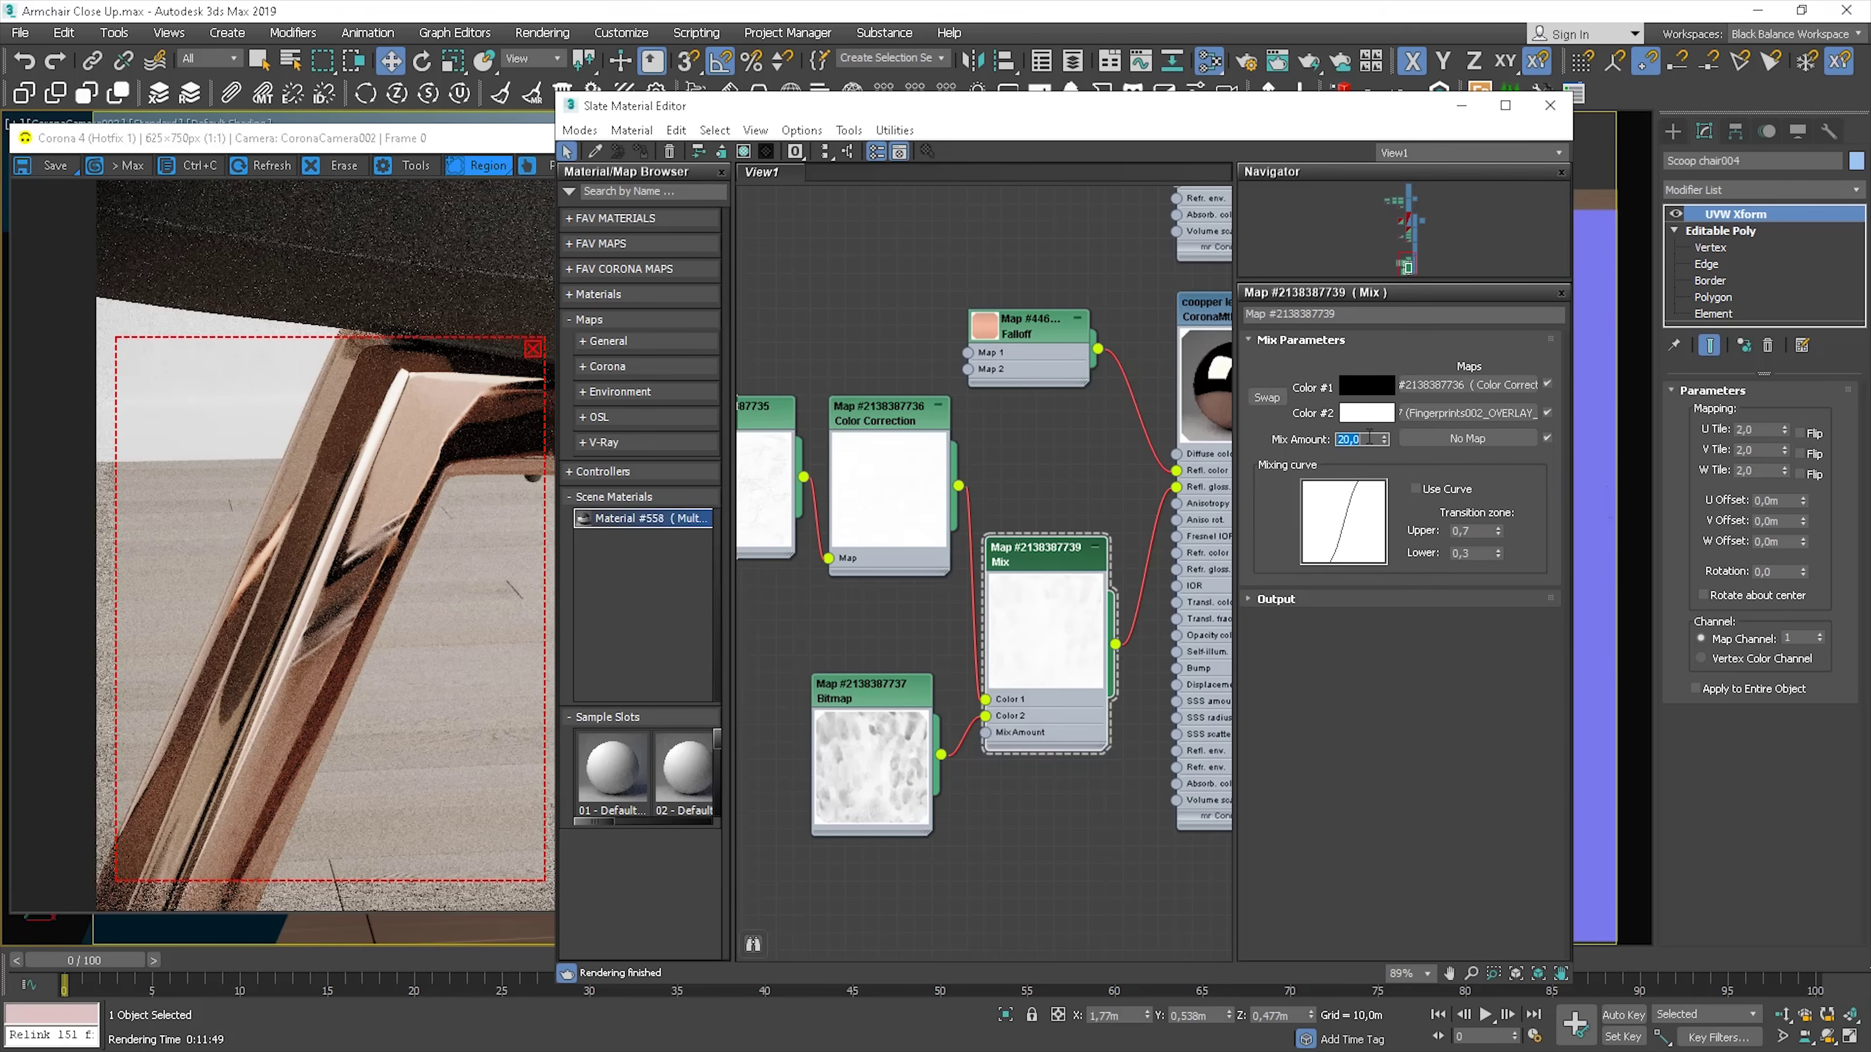
key(Return)
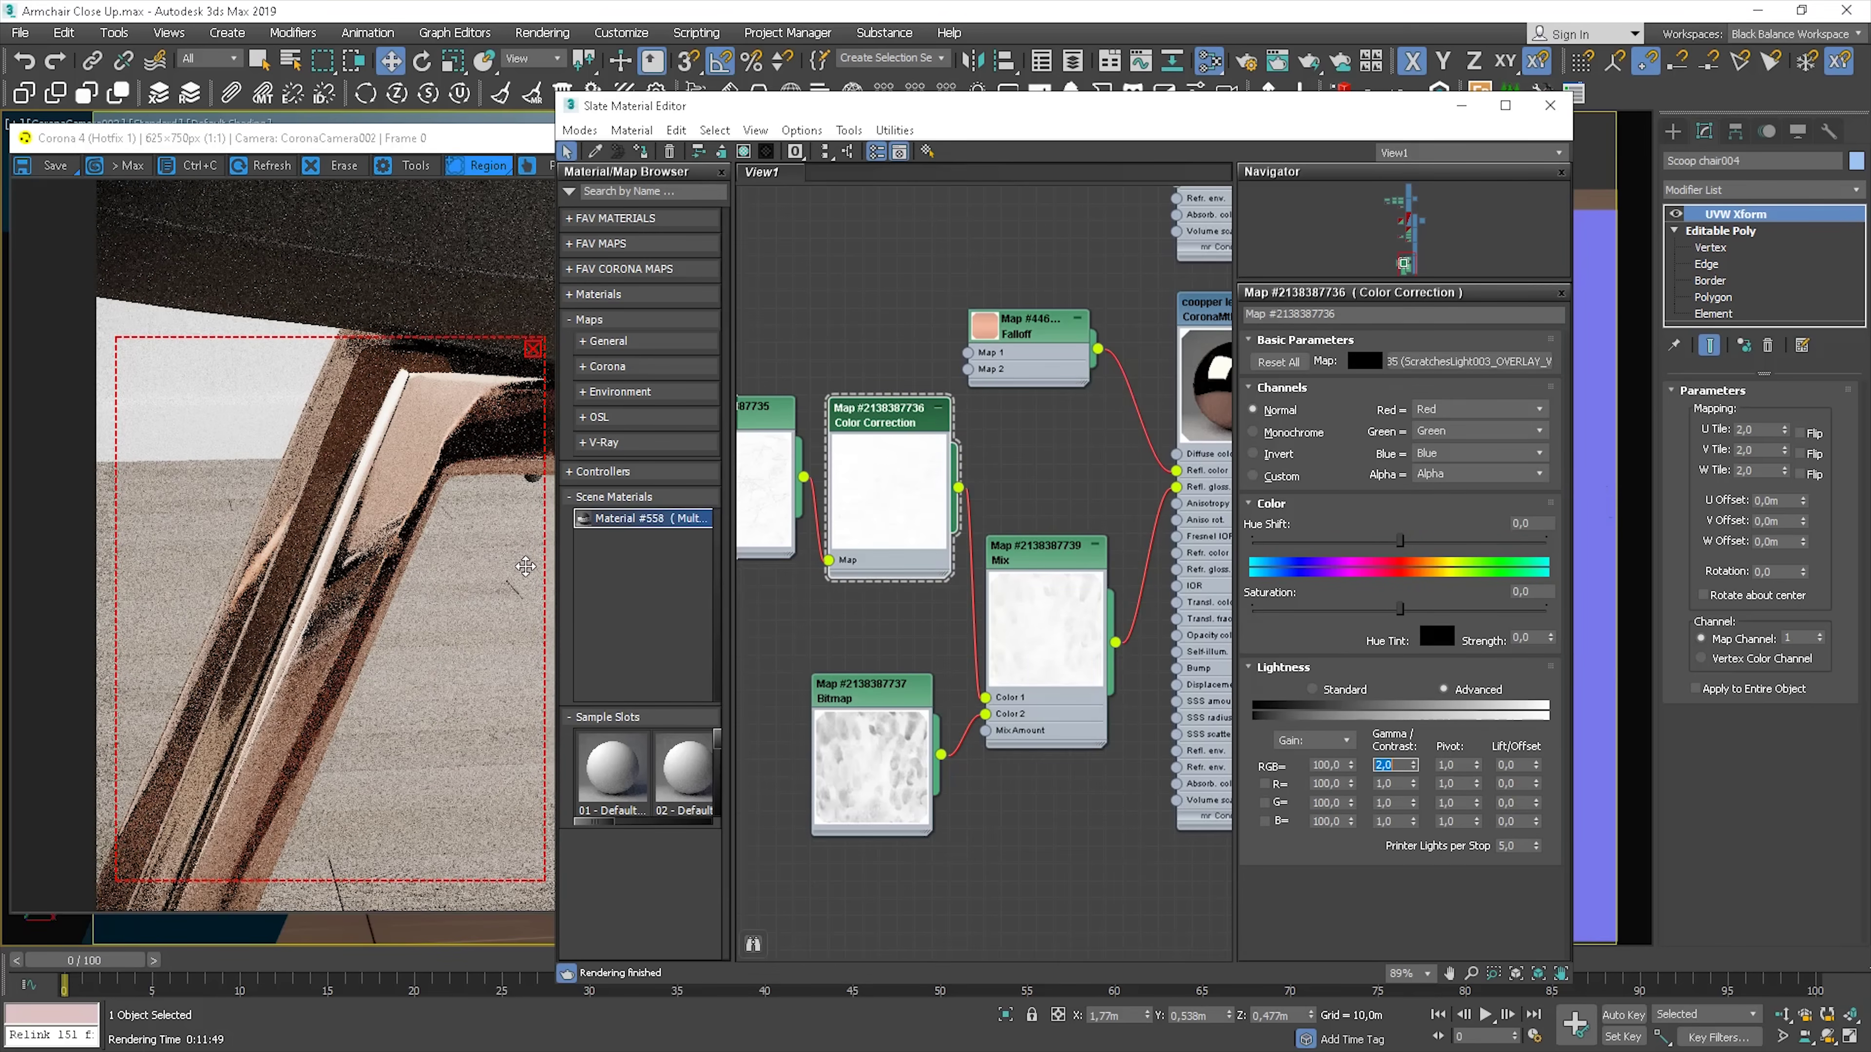
Narrow the Corona render region from both sides and the top around the upper leg
drag(546, 573, 439, 571)
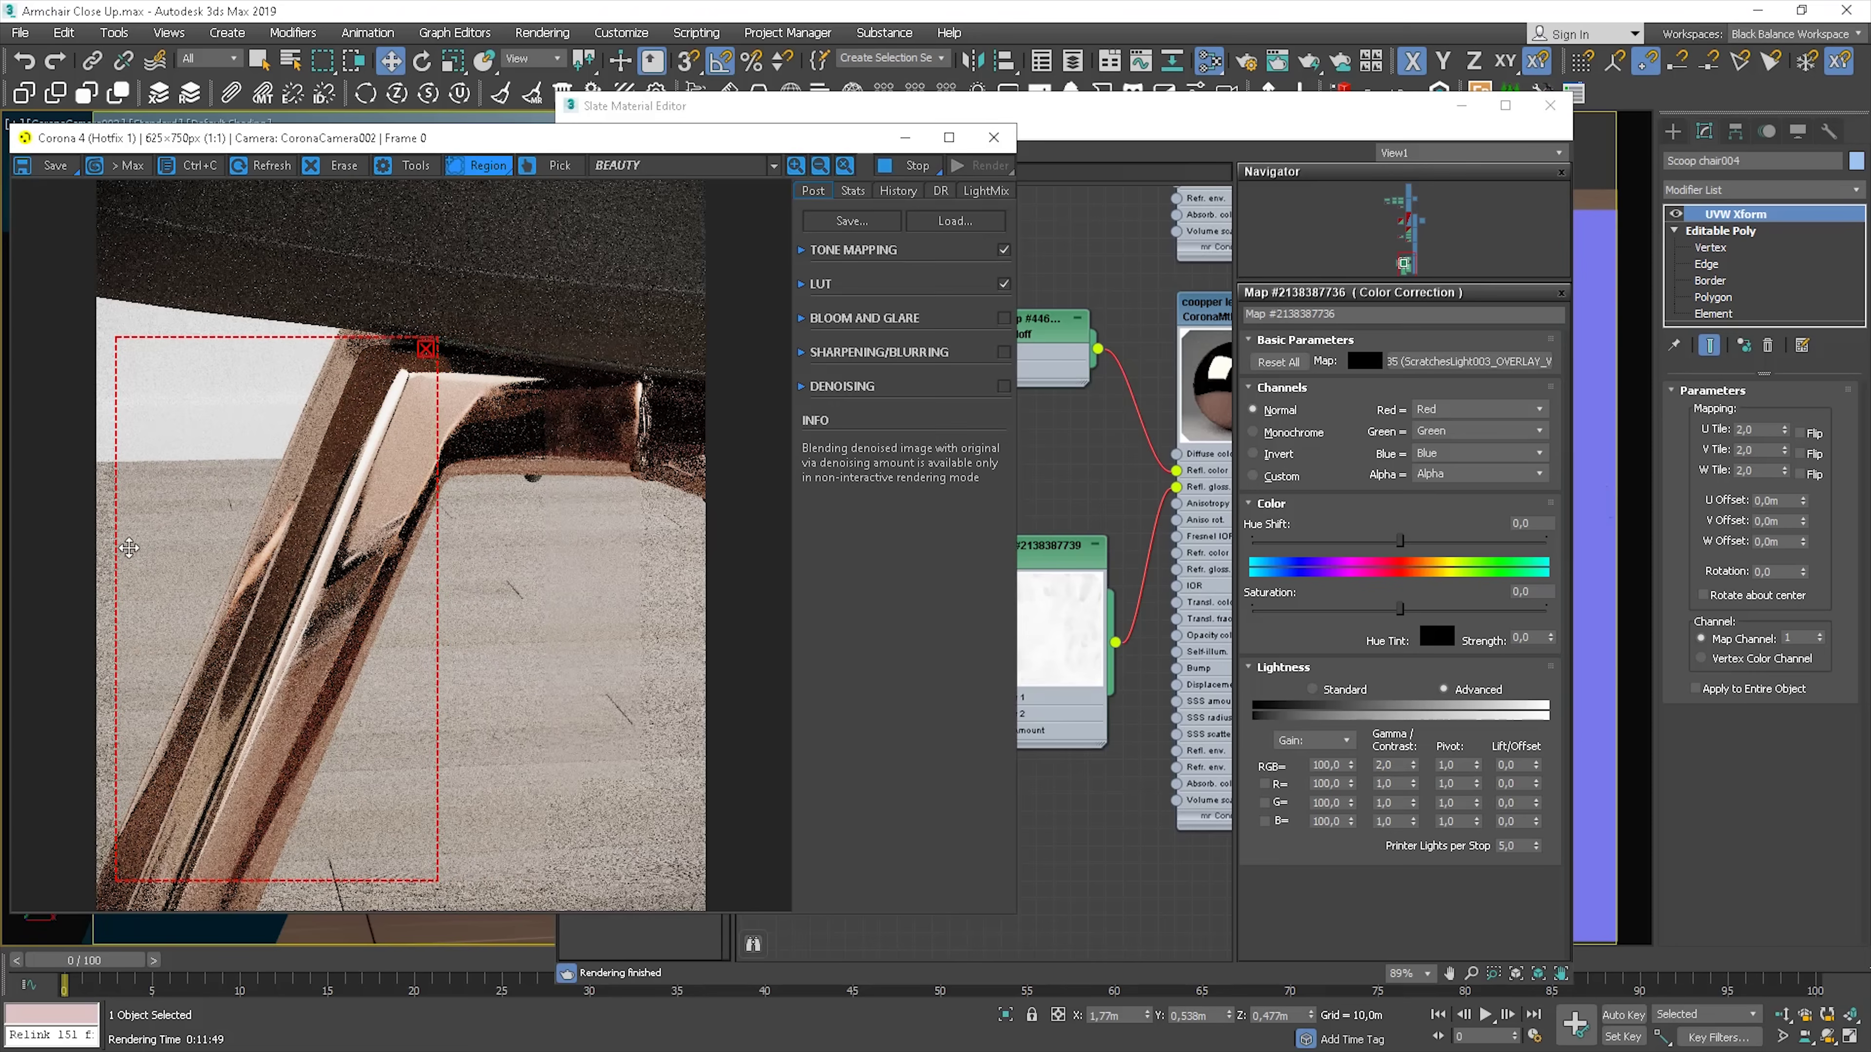
drag(206, 555, 263, 552)
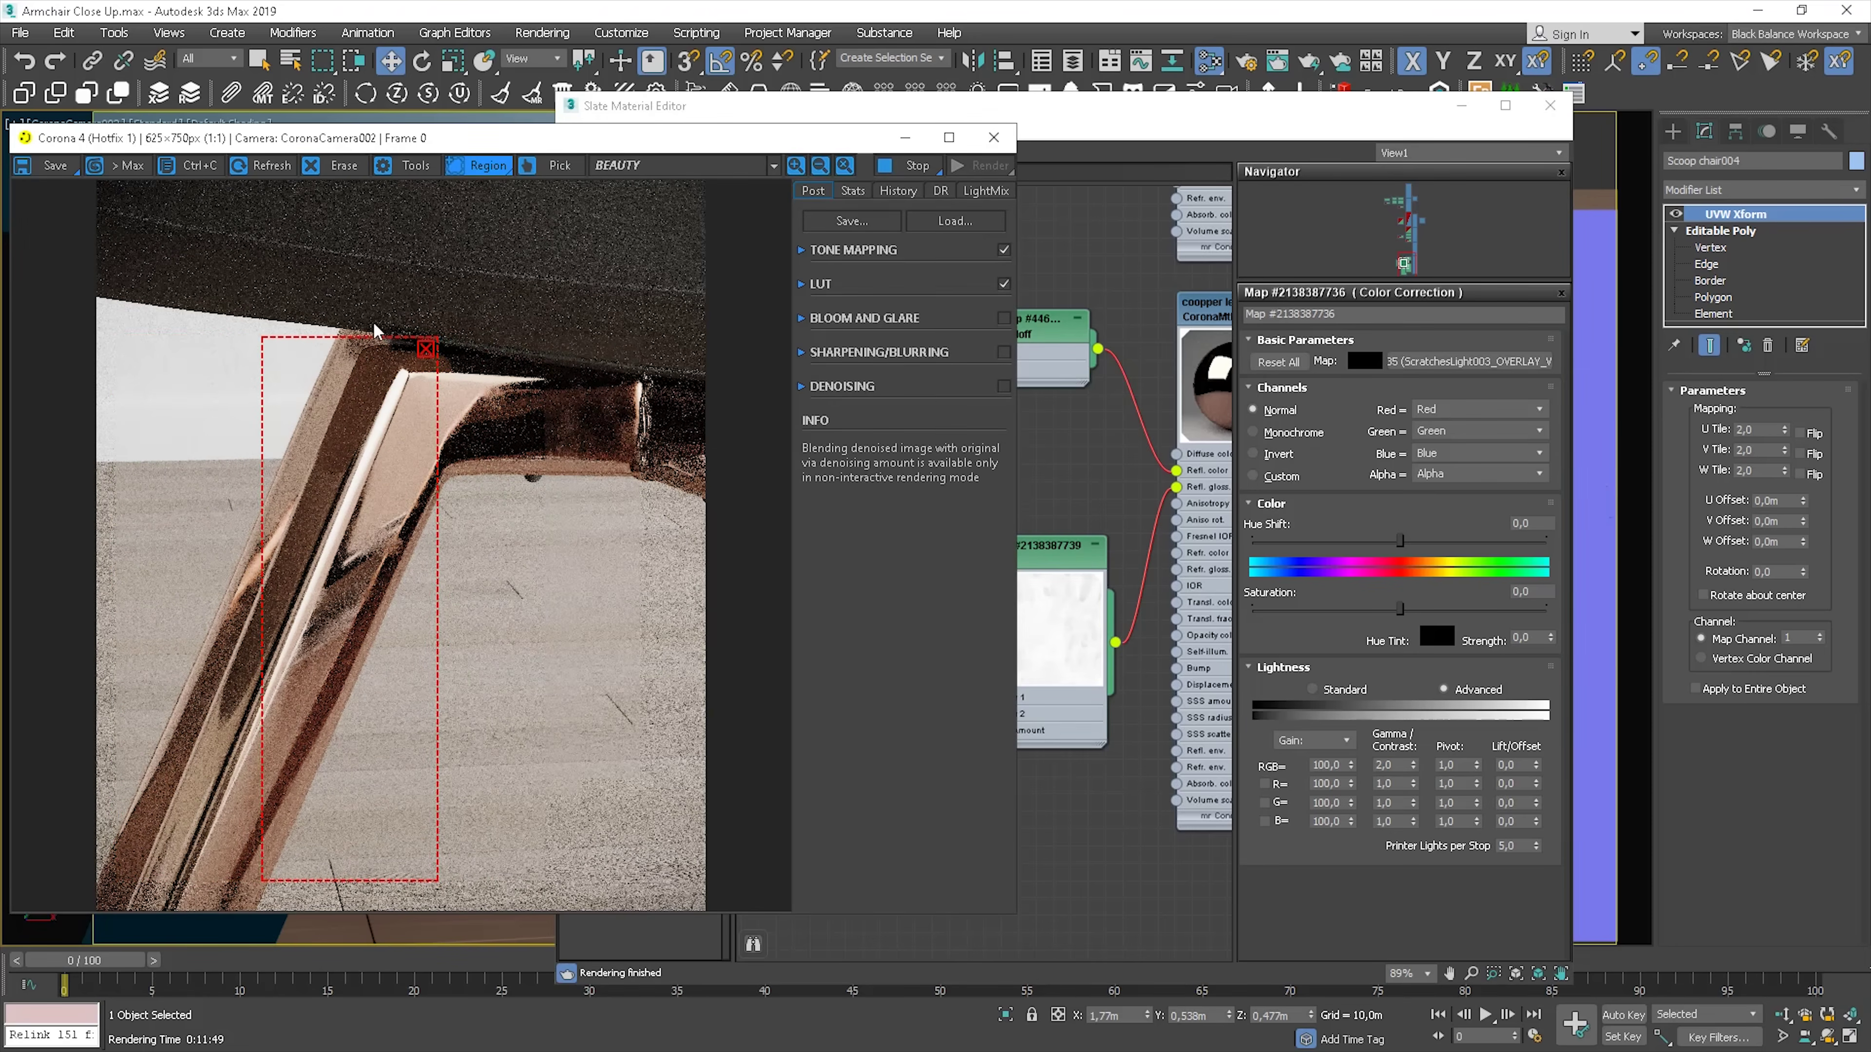
drag(364, 334, 364, 416)
scroll(354, 595, up, 1)
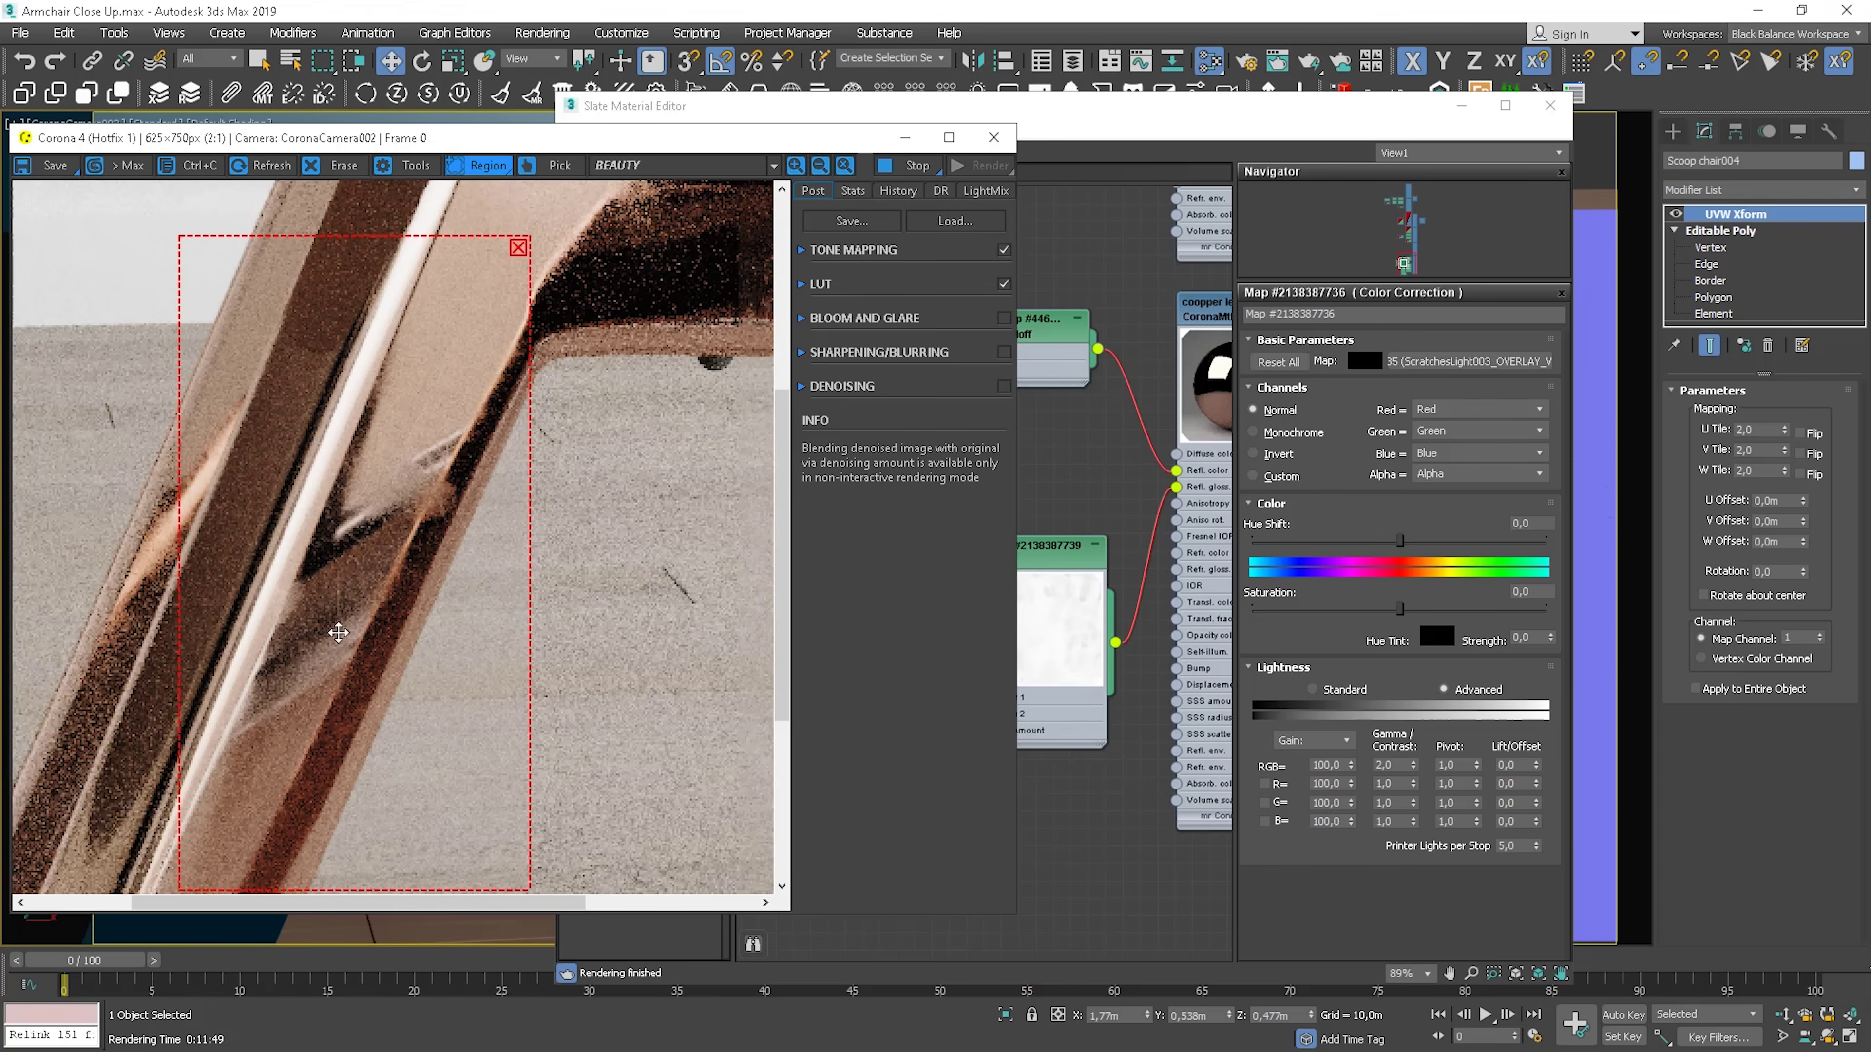
Set the Color Correction Lightness gamma for RGB to 1,8
click(1078, 482)
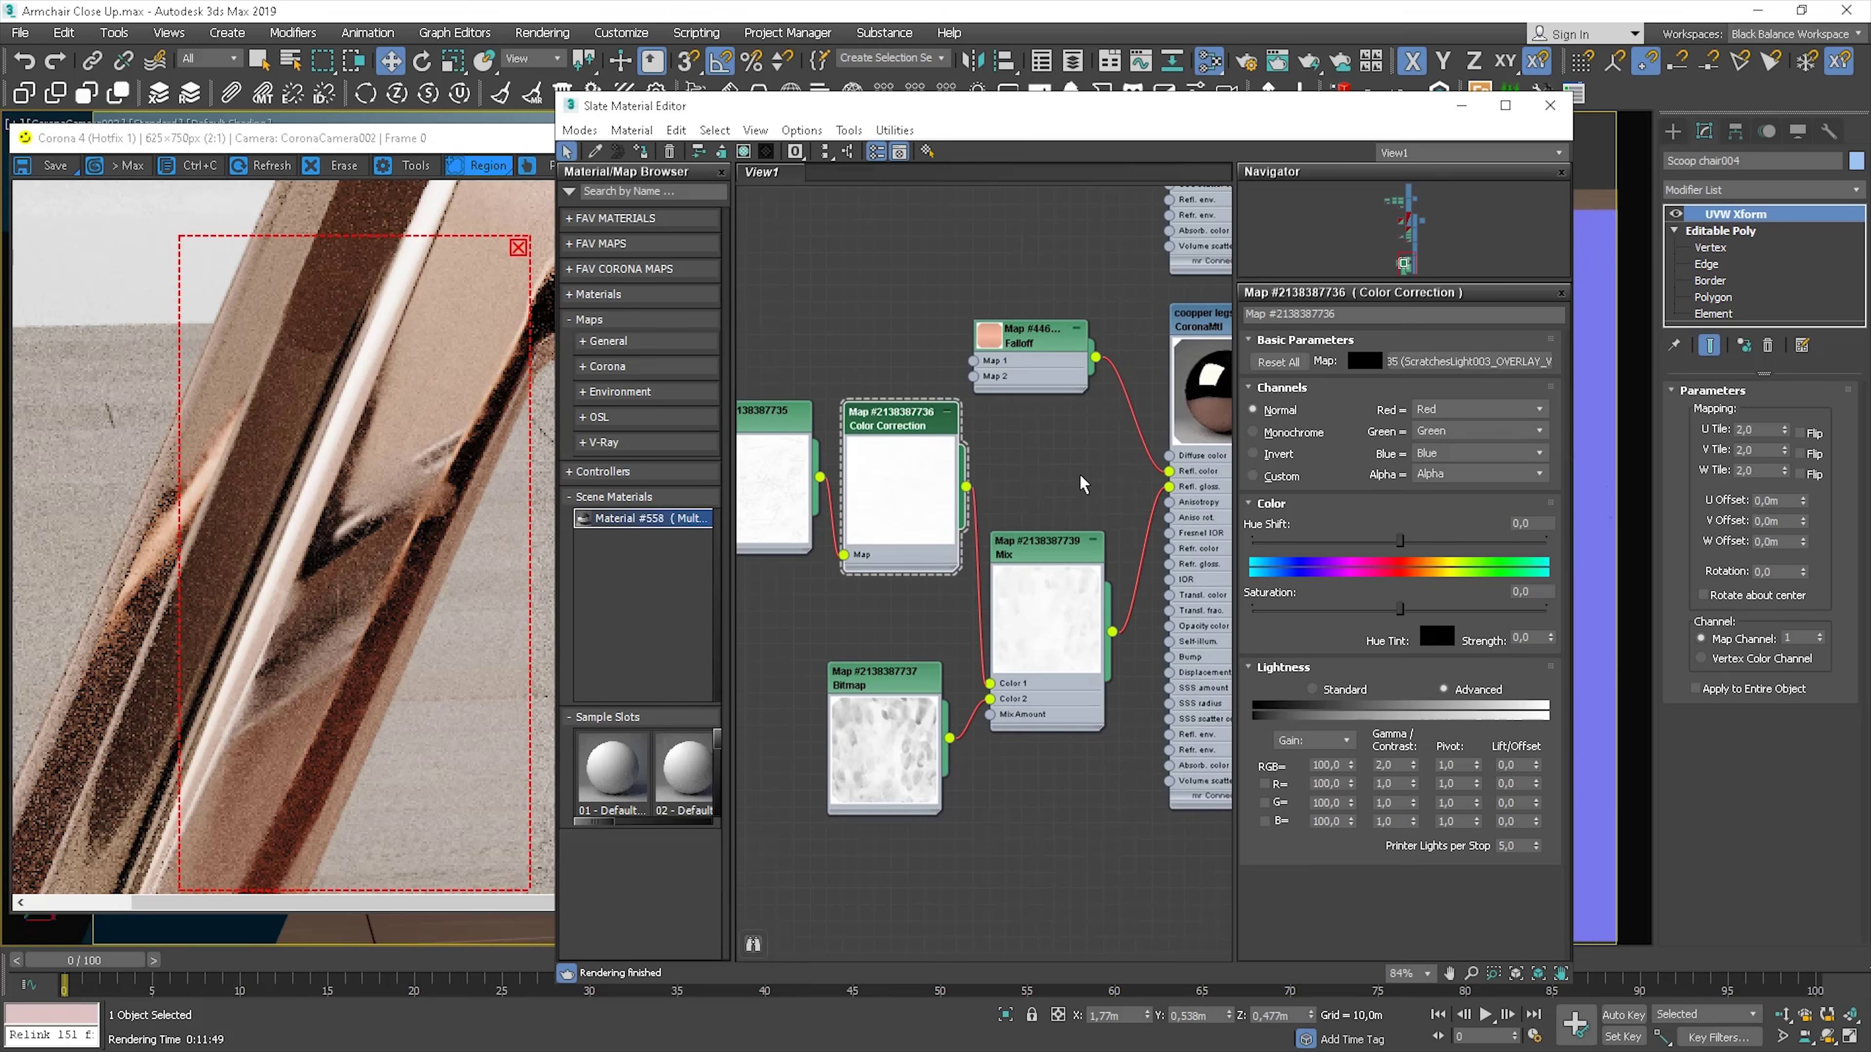
click(1394, 766)
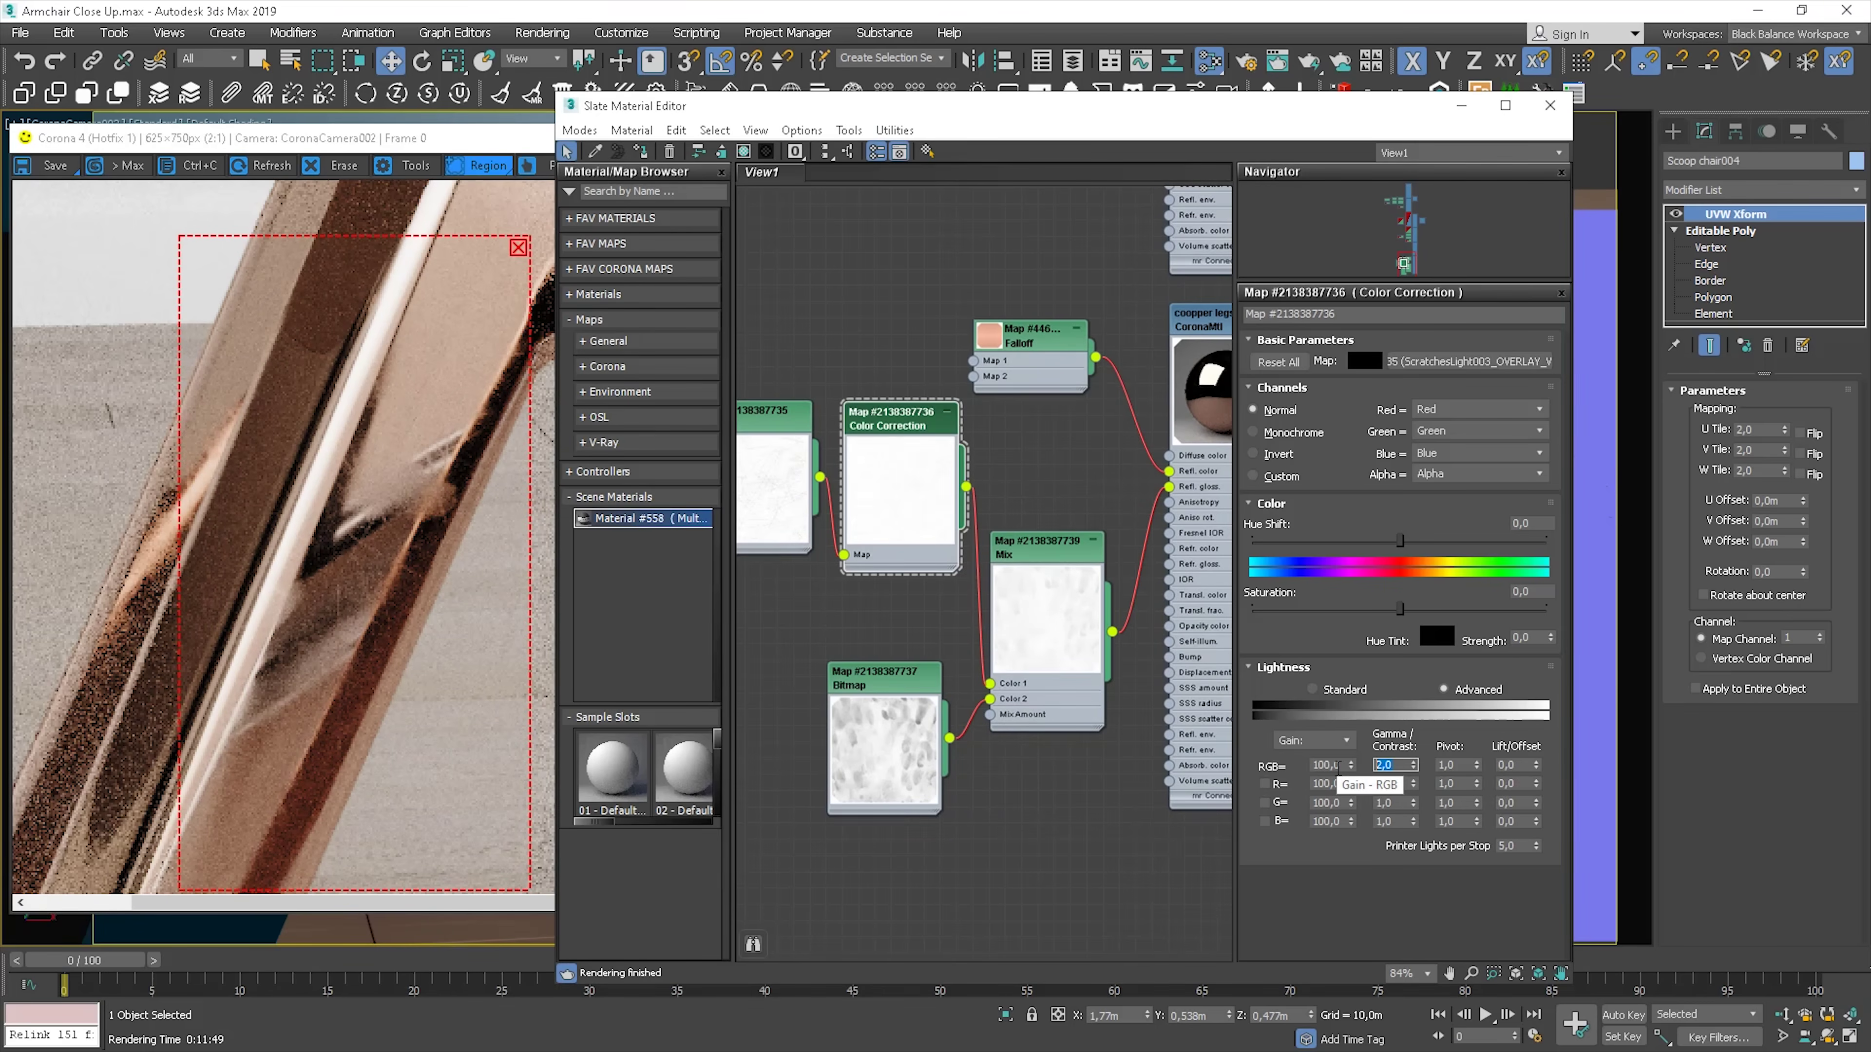
text(1,8)
key(Return)
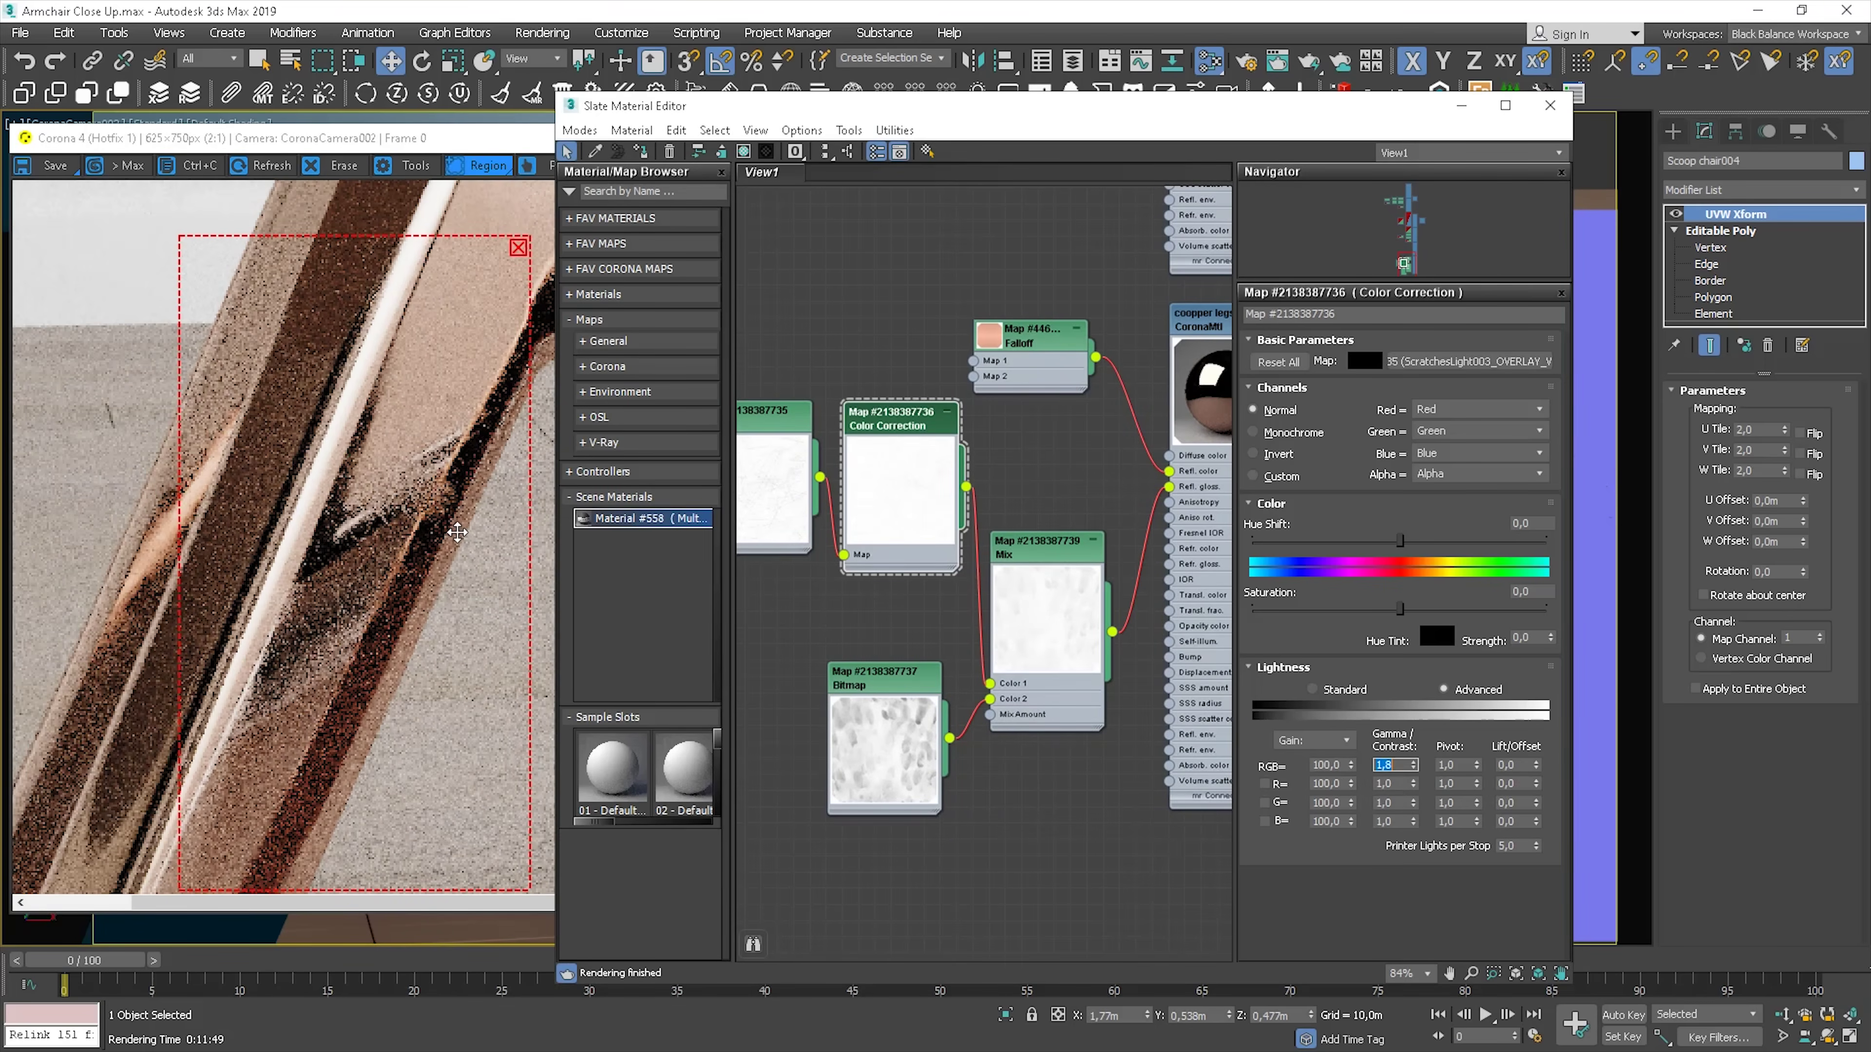
scroll(418, 691, down, 1)
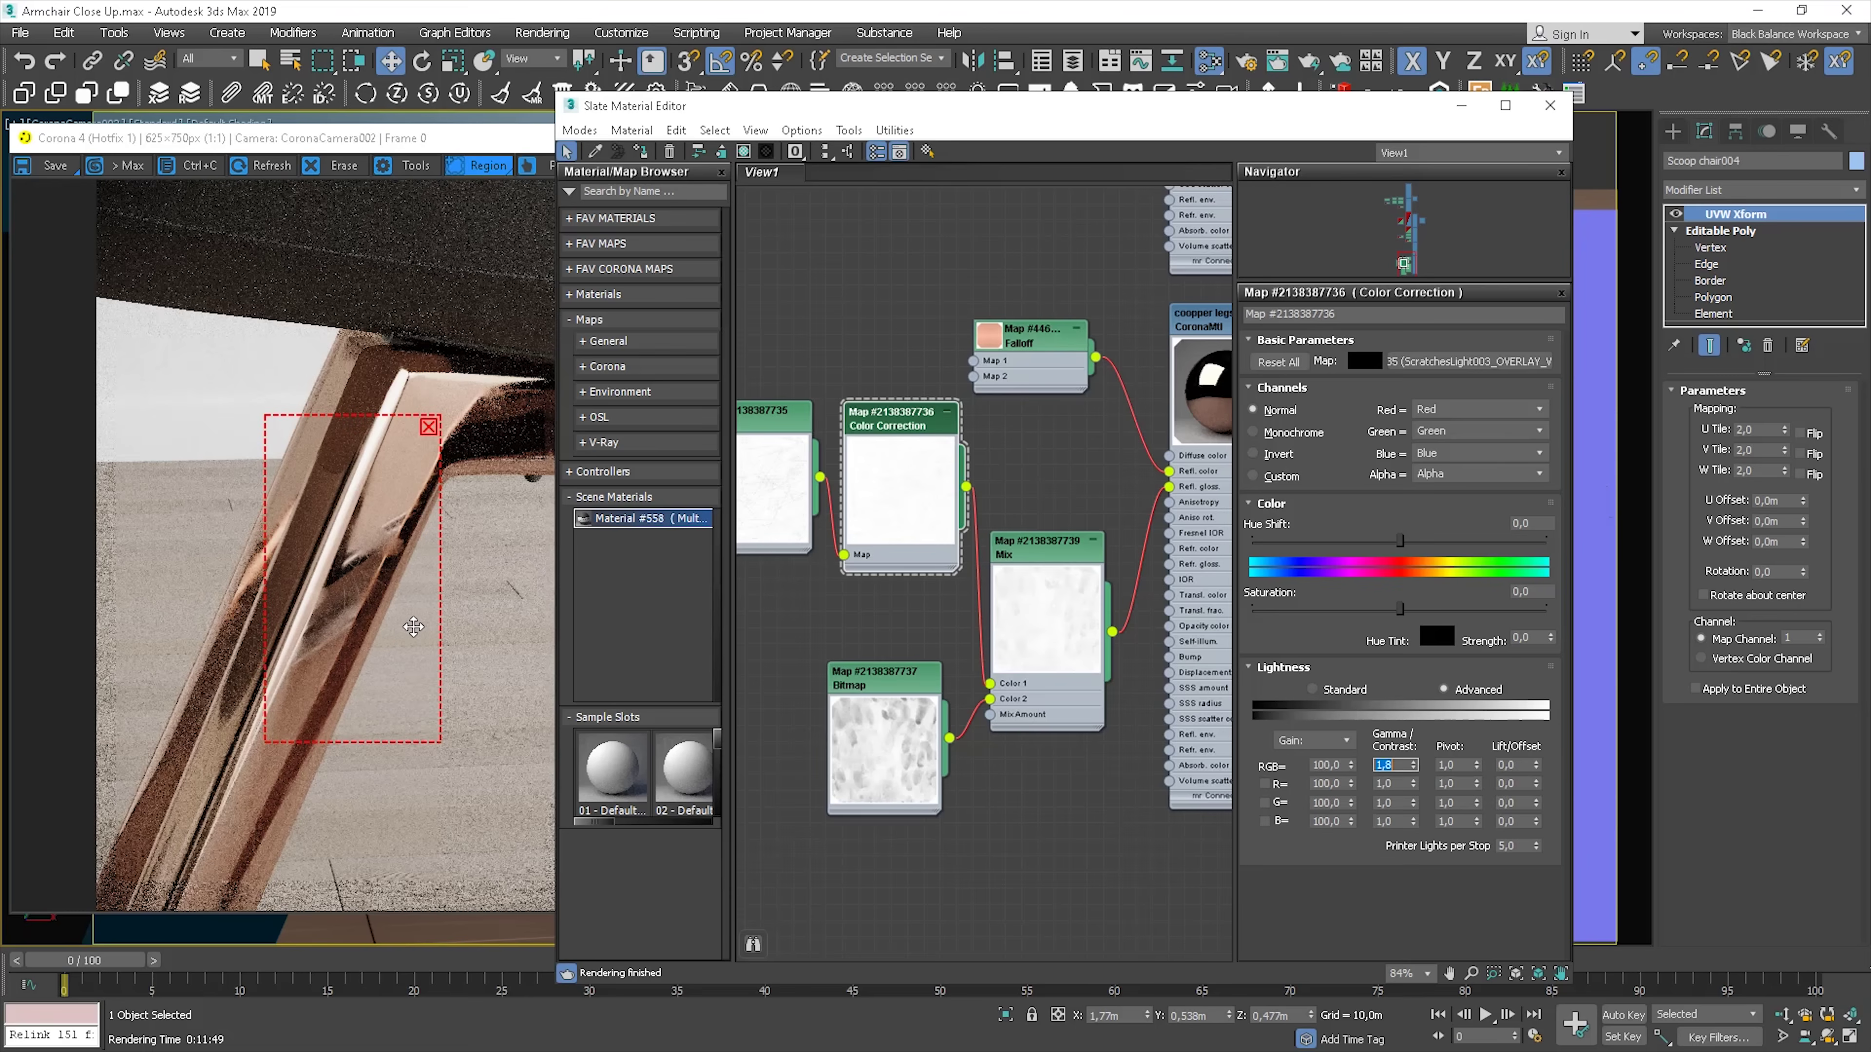
Set the copper legs' reflection glossiness map amount to 100, then back to 50
double_click(1201, 737)
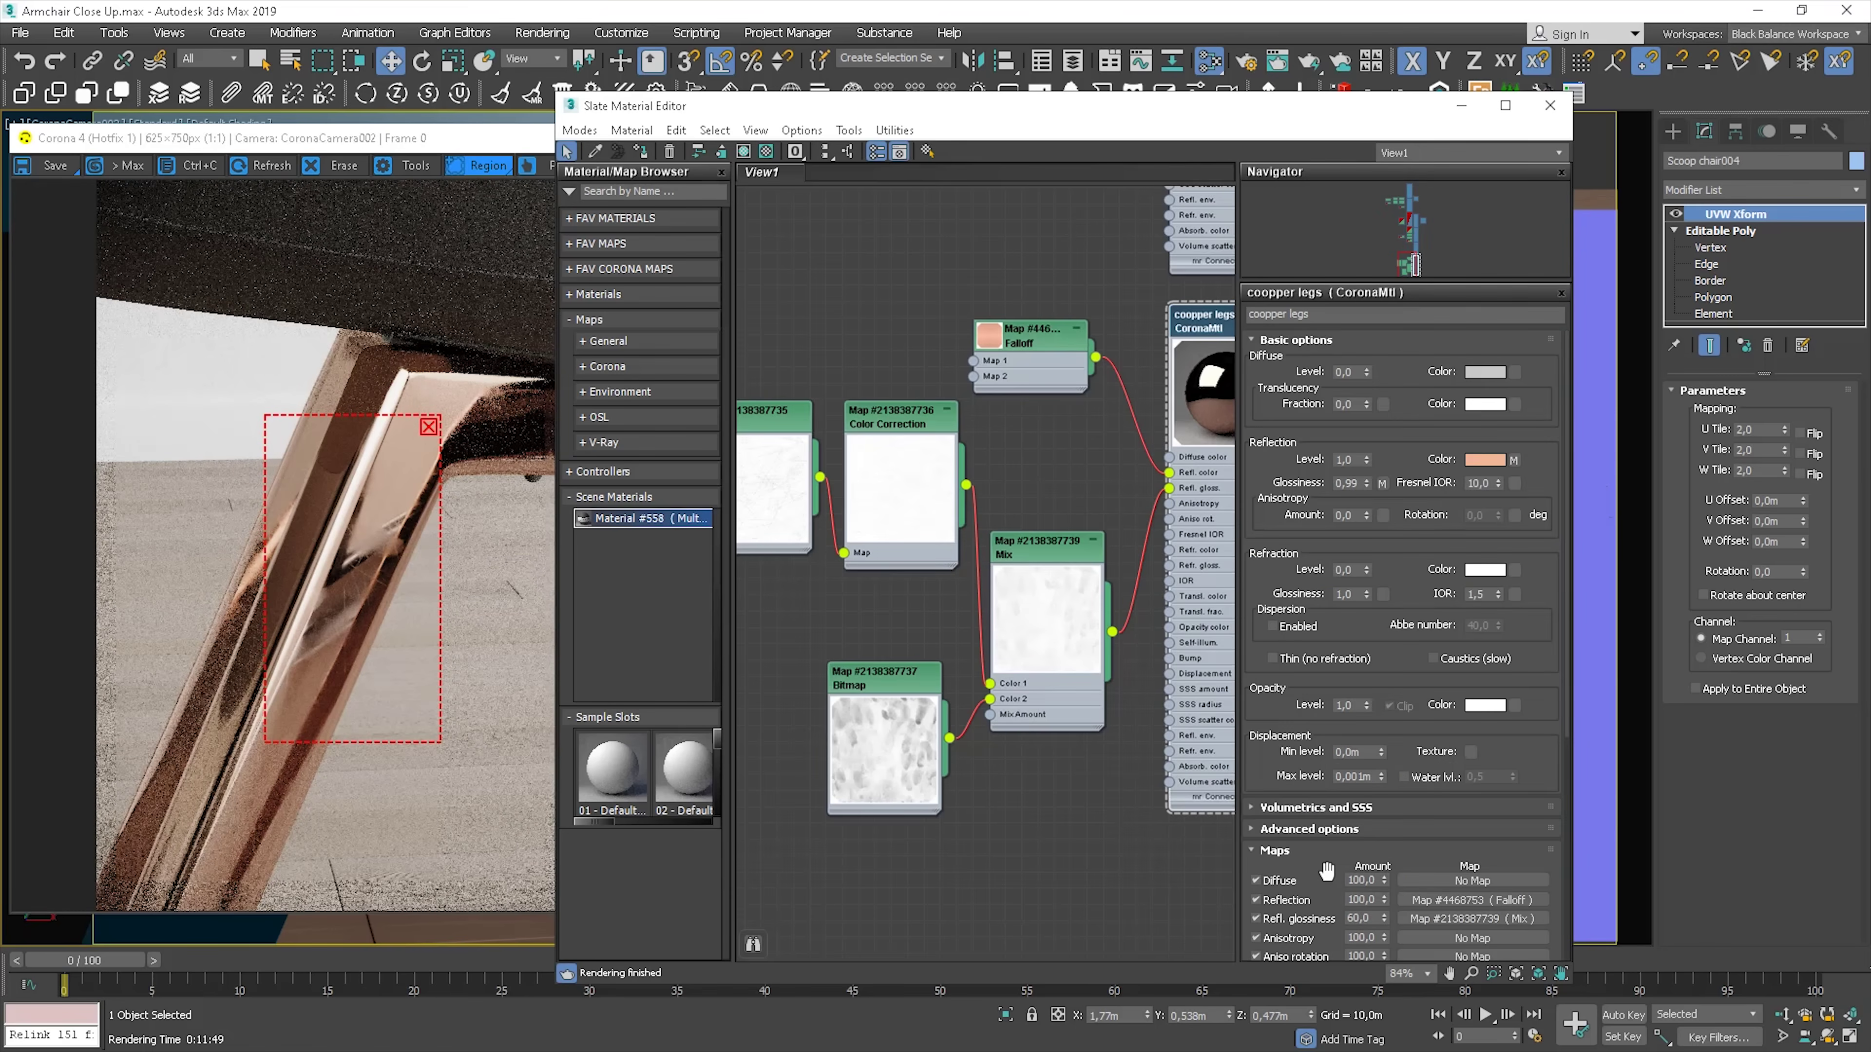
drag(1326, 871, 1342, 546)
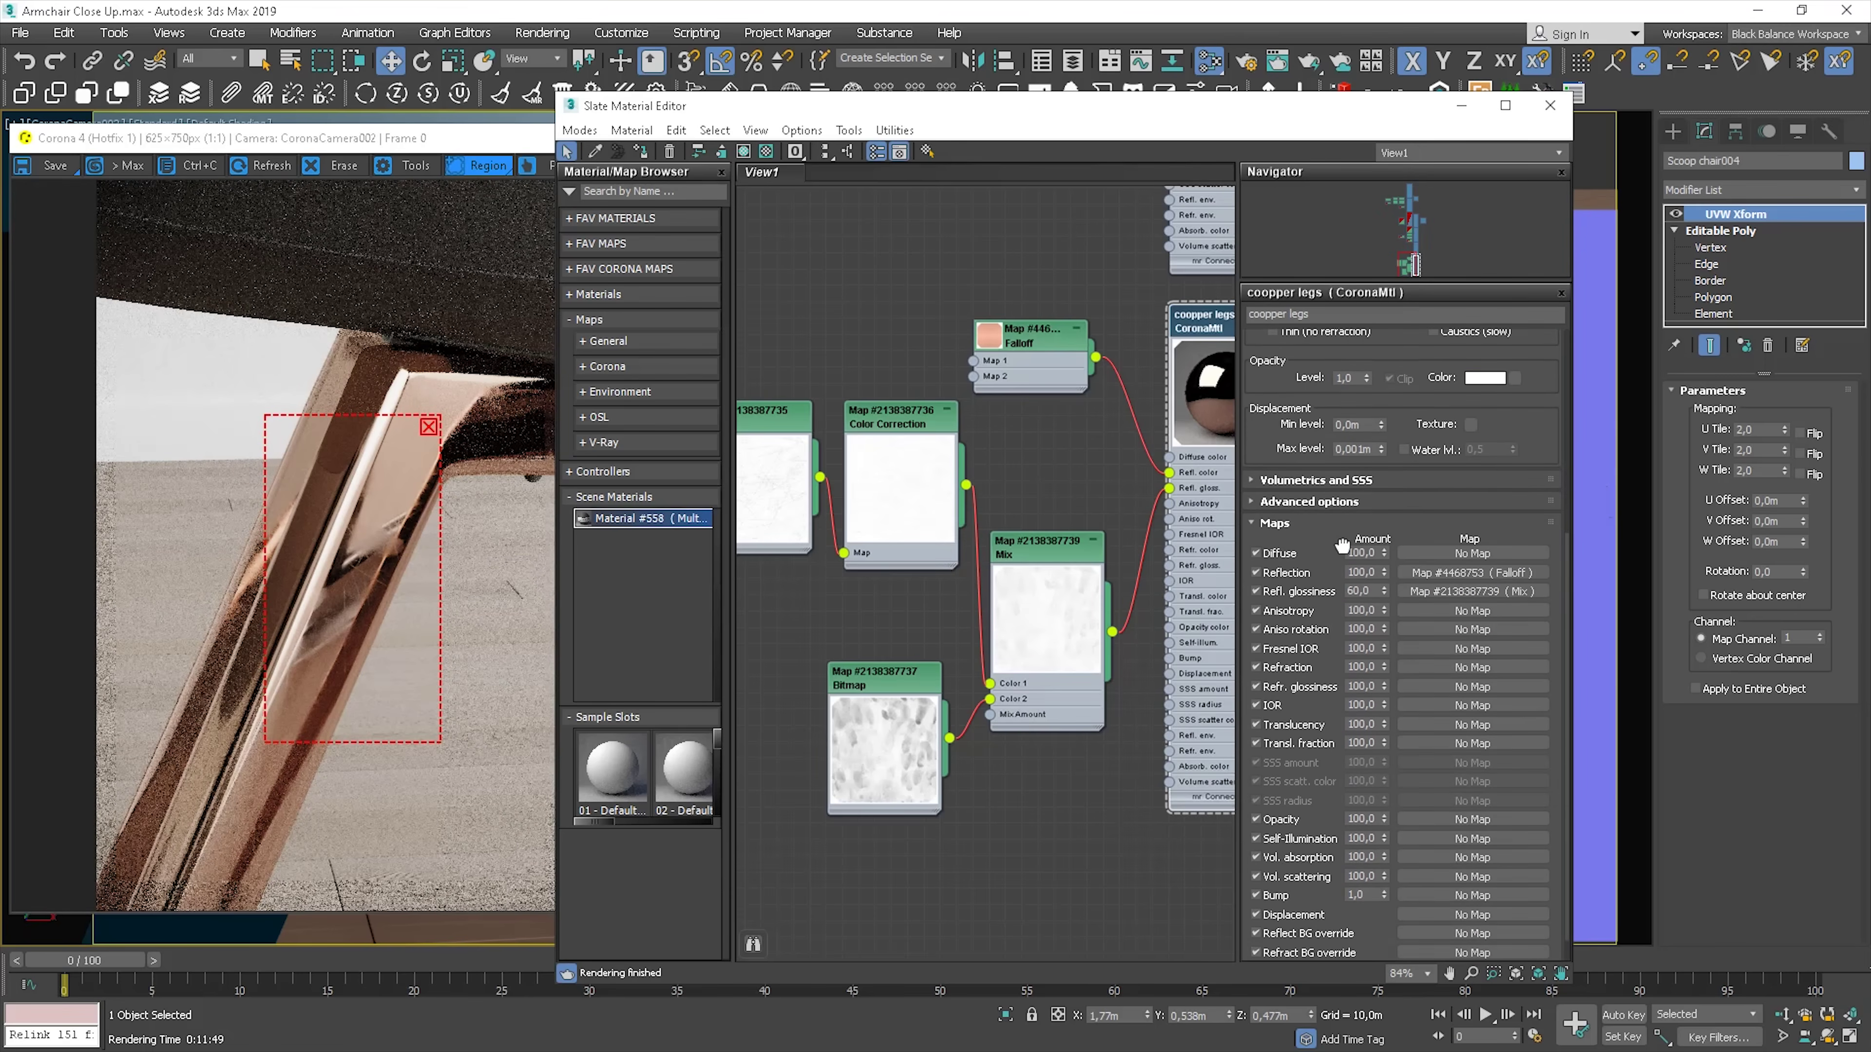
double_click(1376, 594)
text(100)
key(Return)
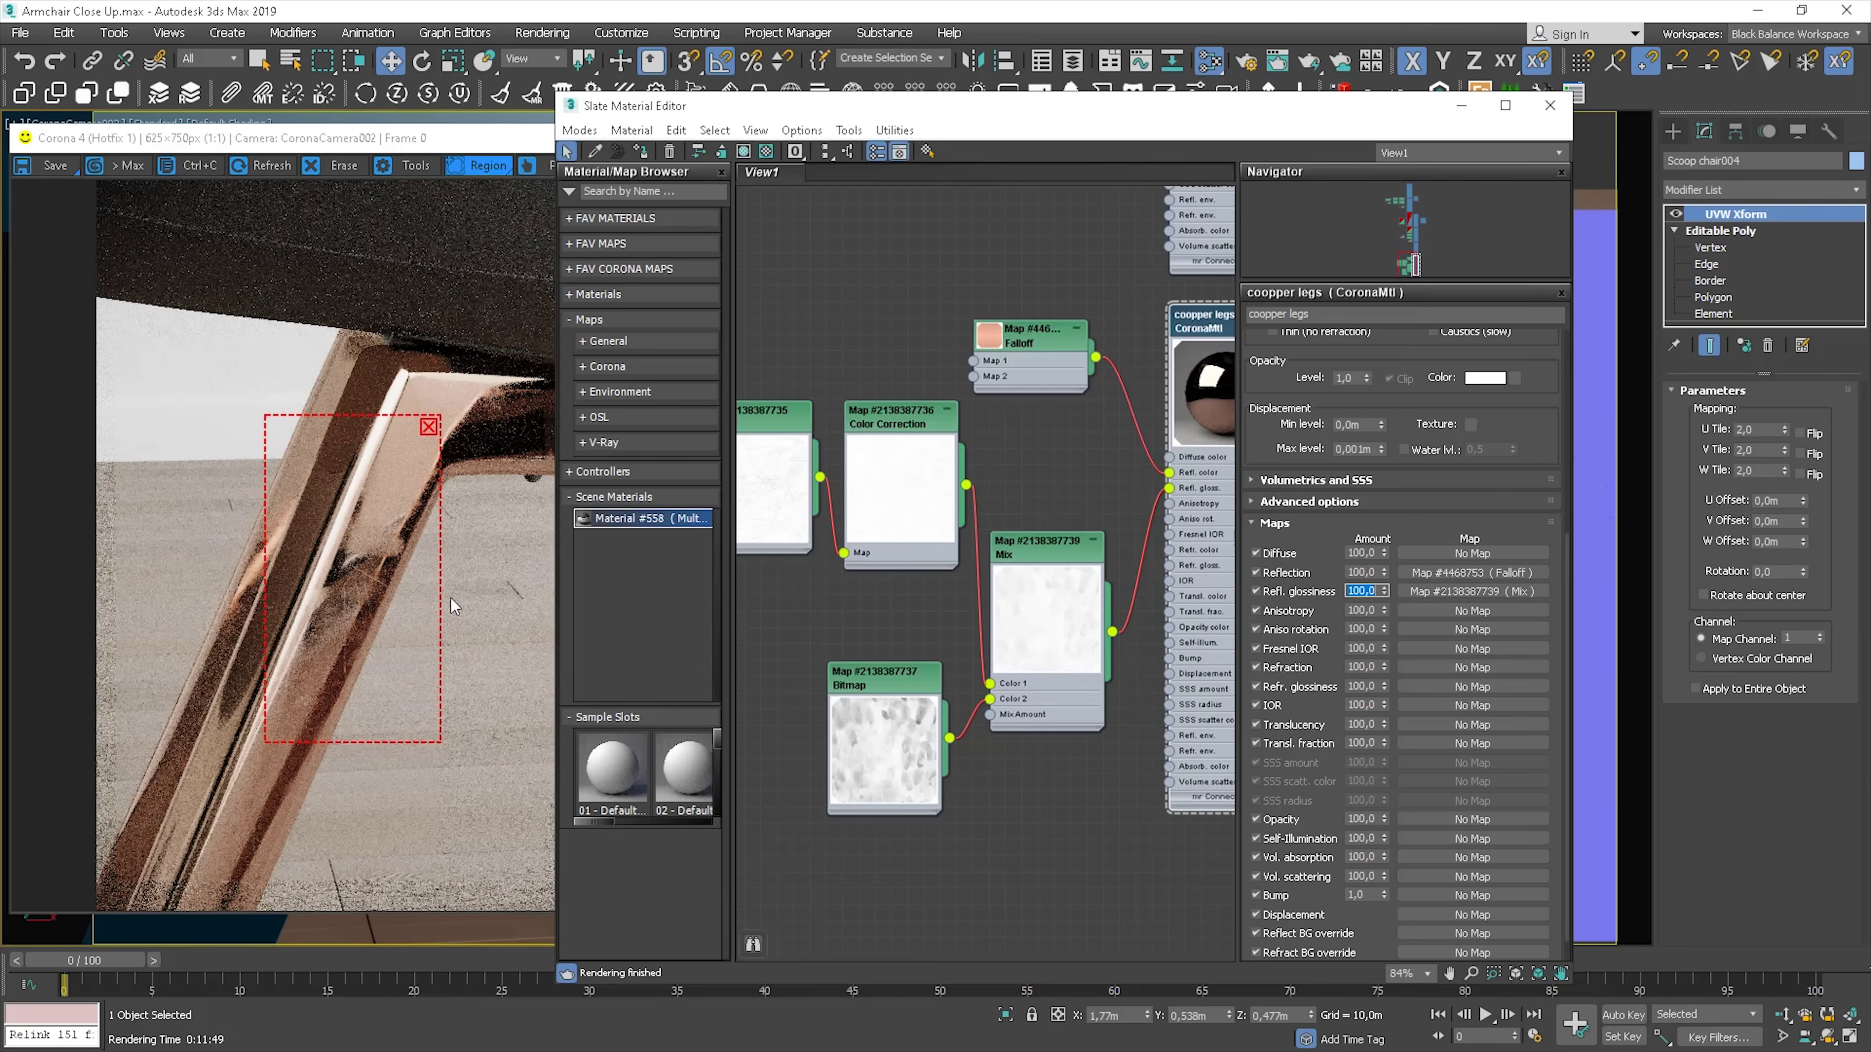
scroll(354, 592, up, 1)
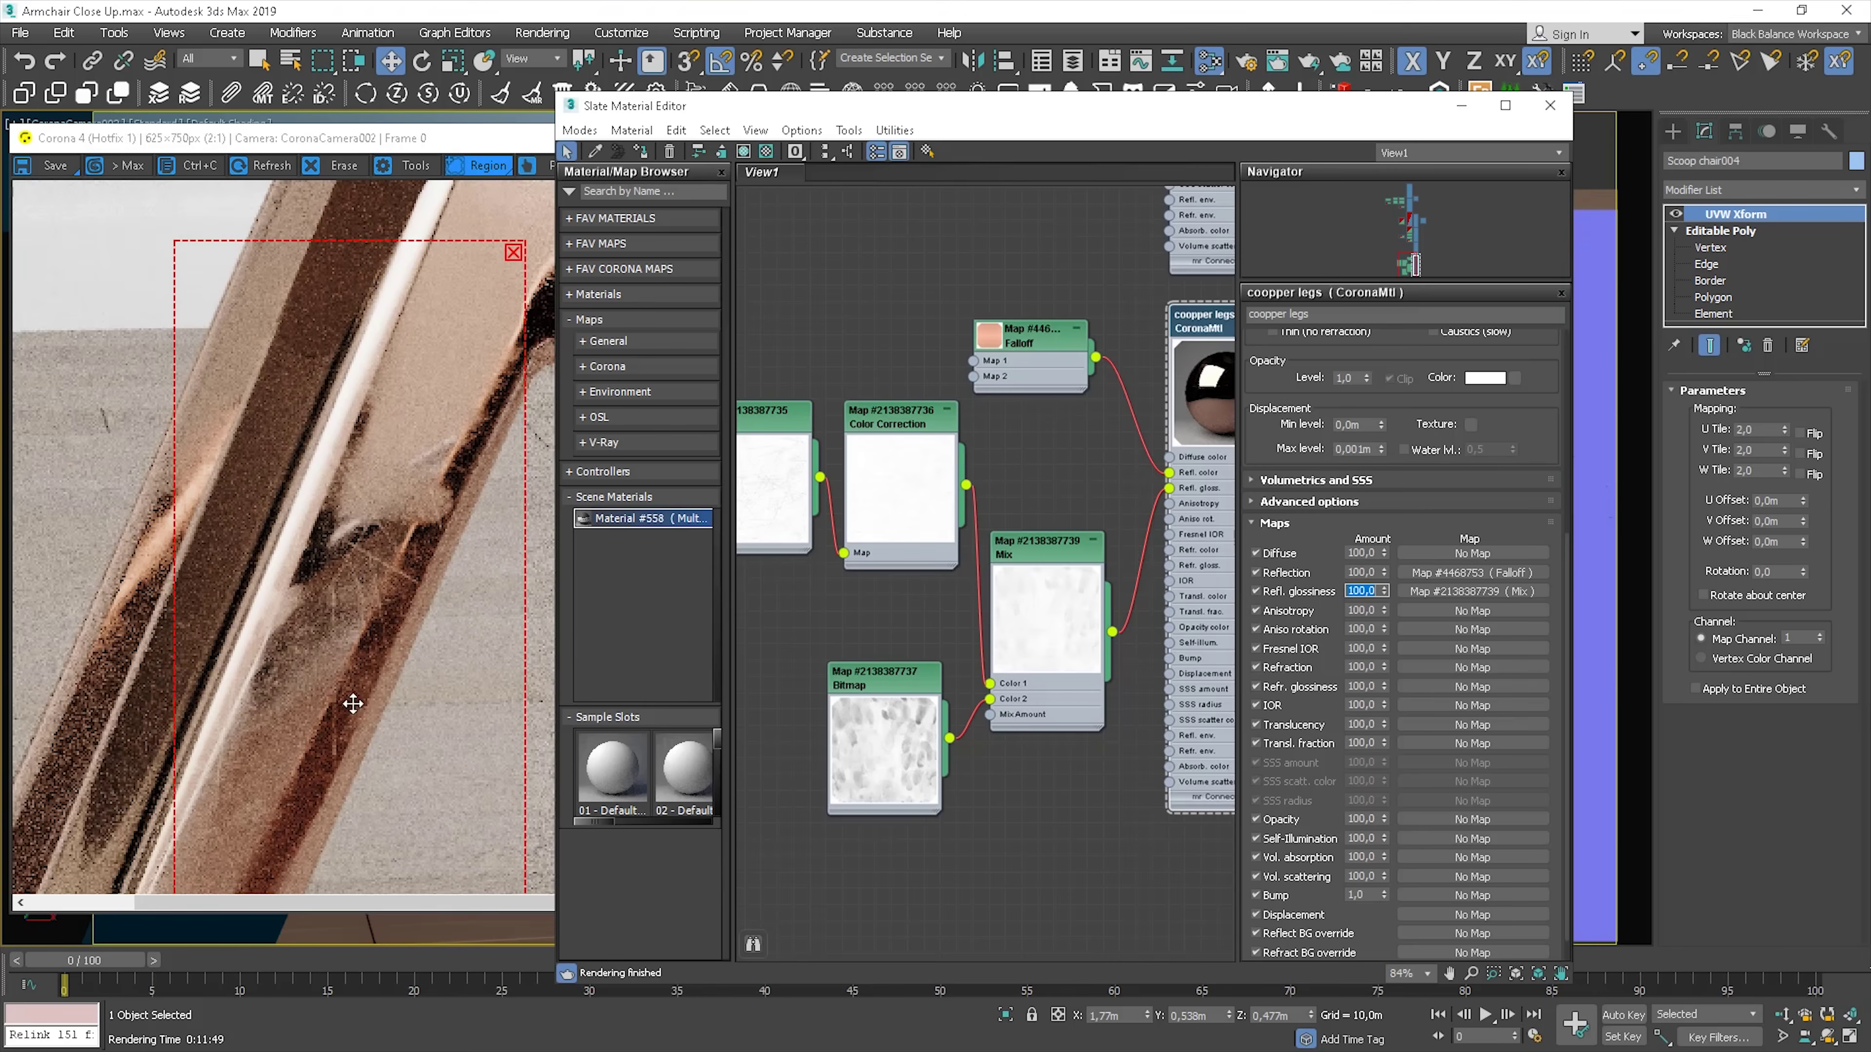
scroll(413, 569, down, 1)
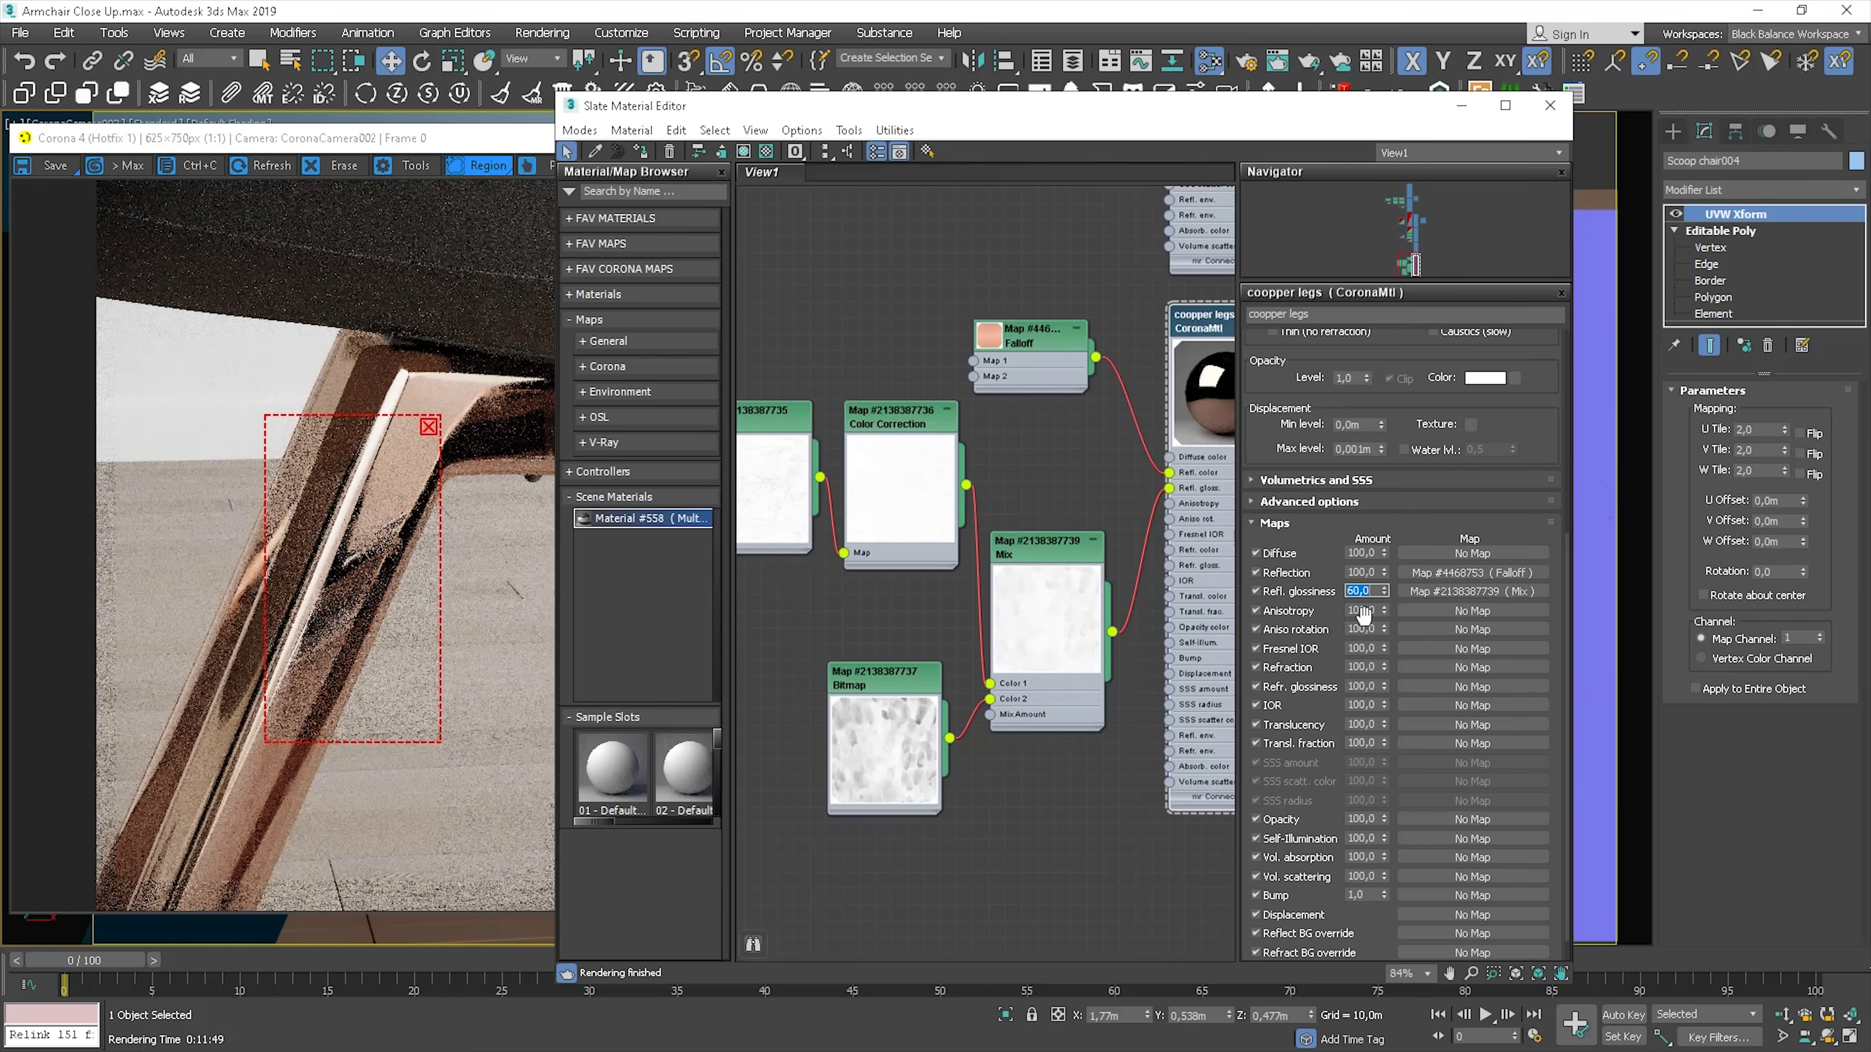
text(0)
key(Return)
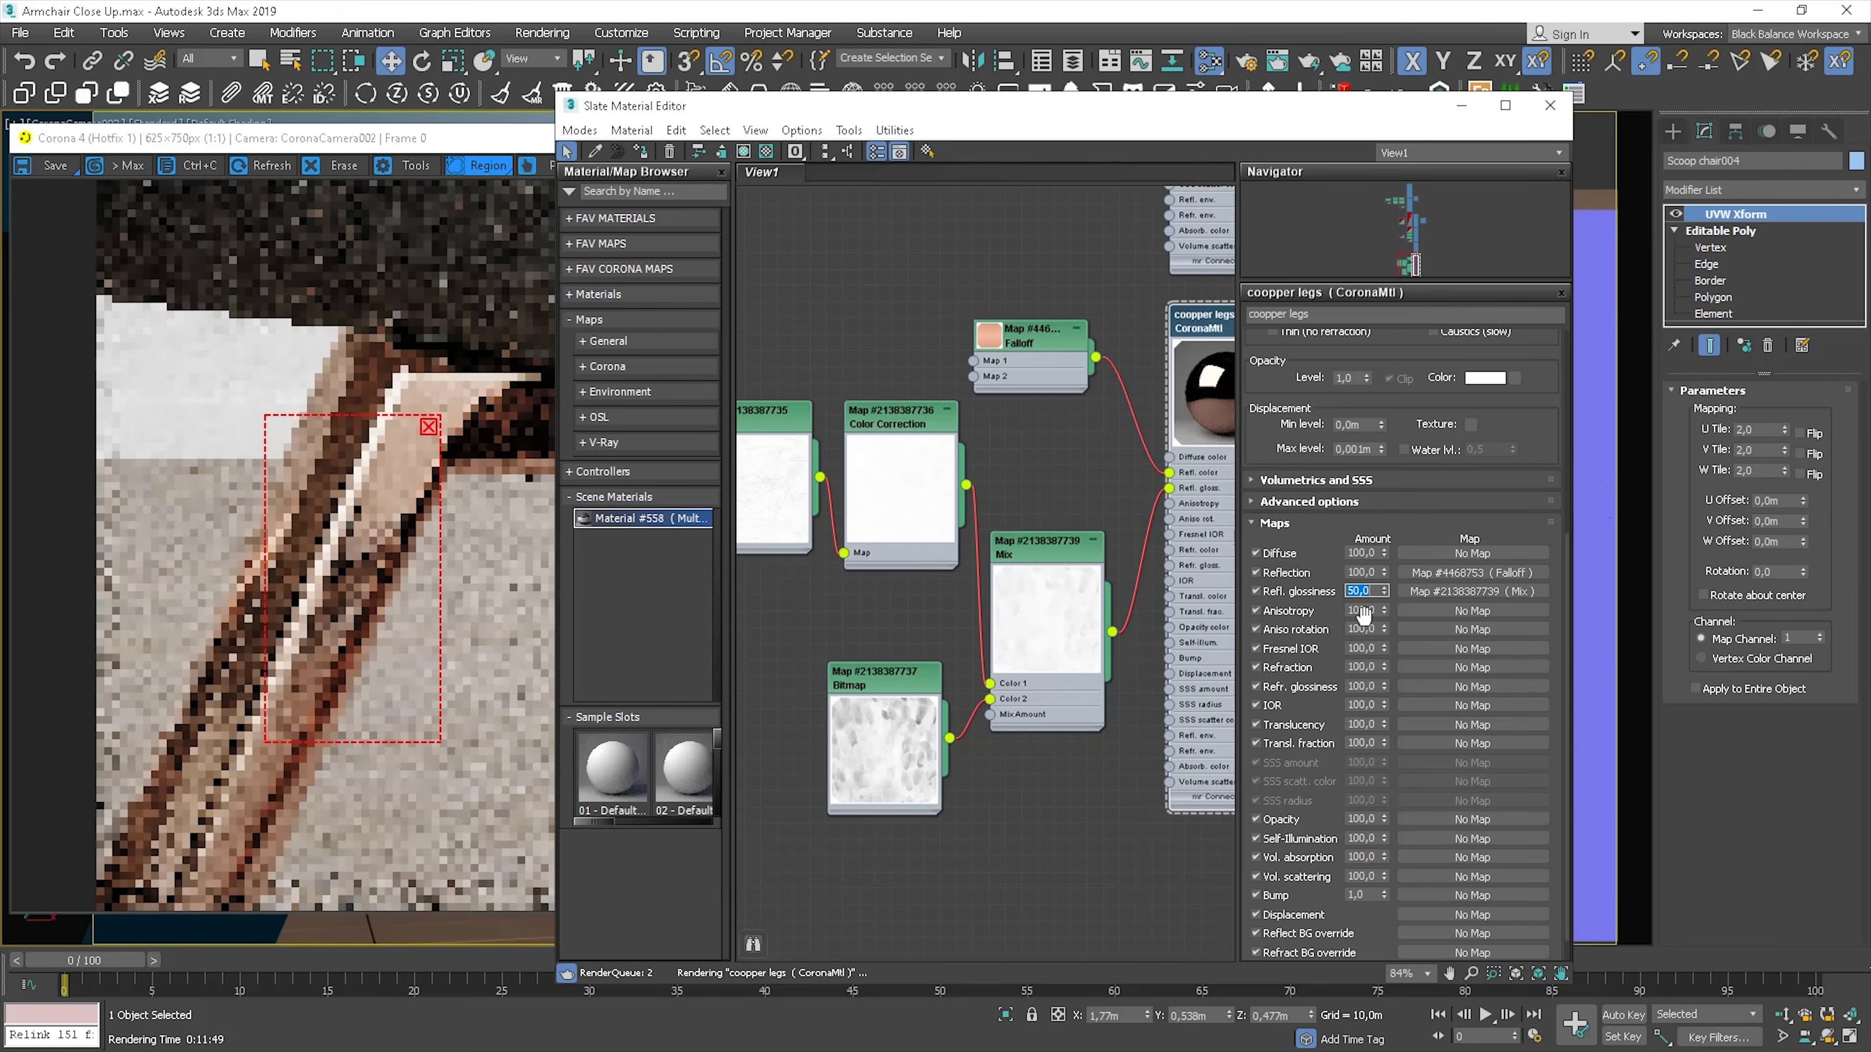
Remove the Corona render region so the whole leg renders, and close the normal map preview
click(259, 601)
scroll(251, 601, up, 1)
scroll(372, 575, down, 1)
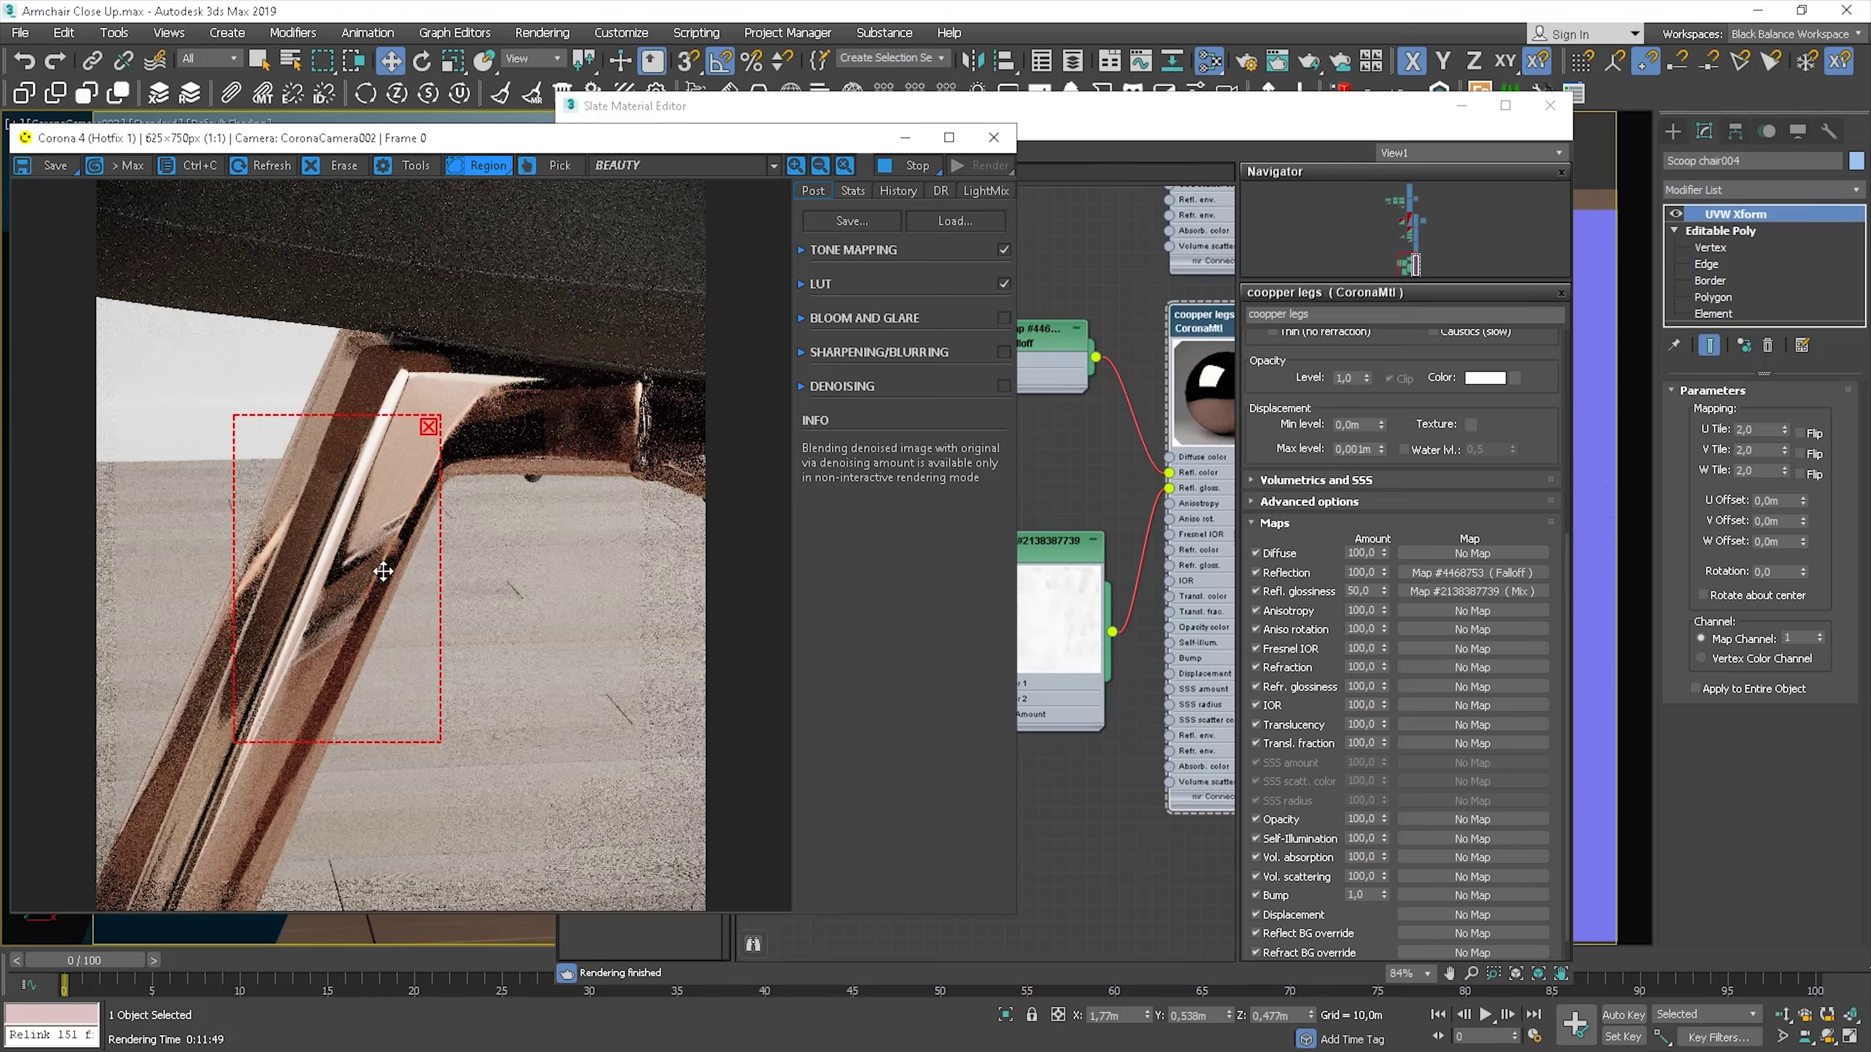
scroll(379, 629, up, 1)
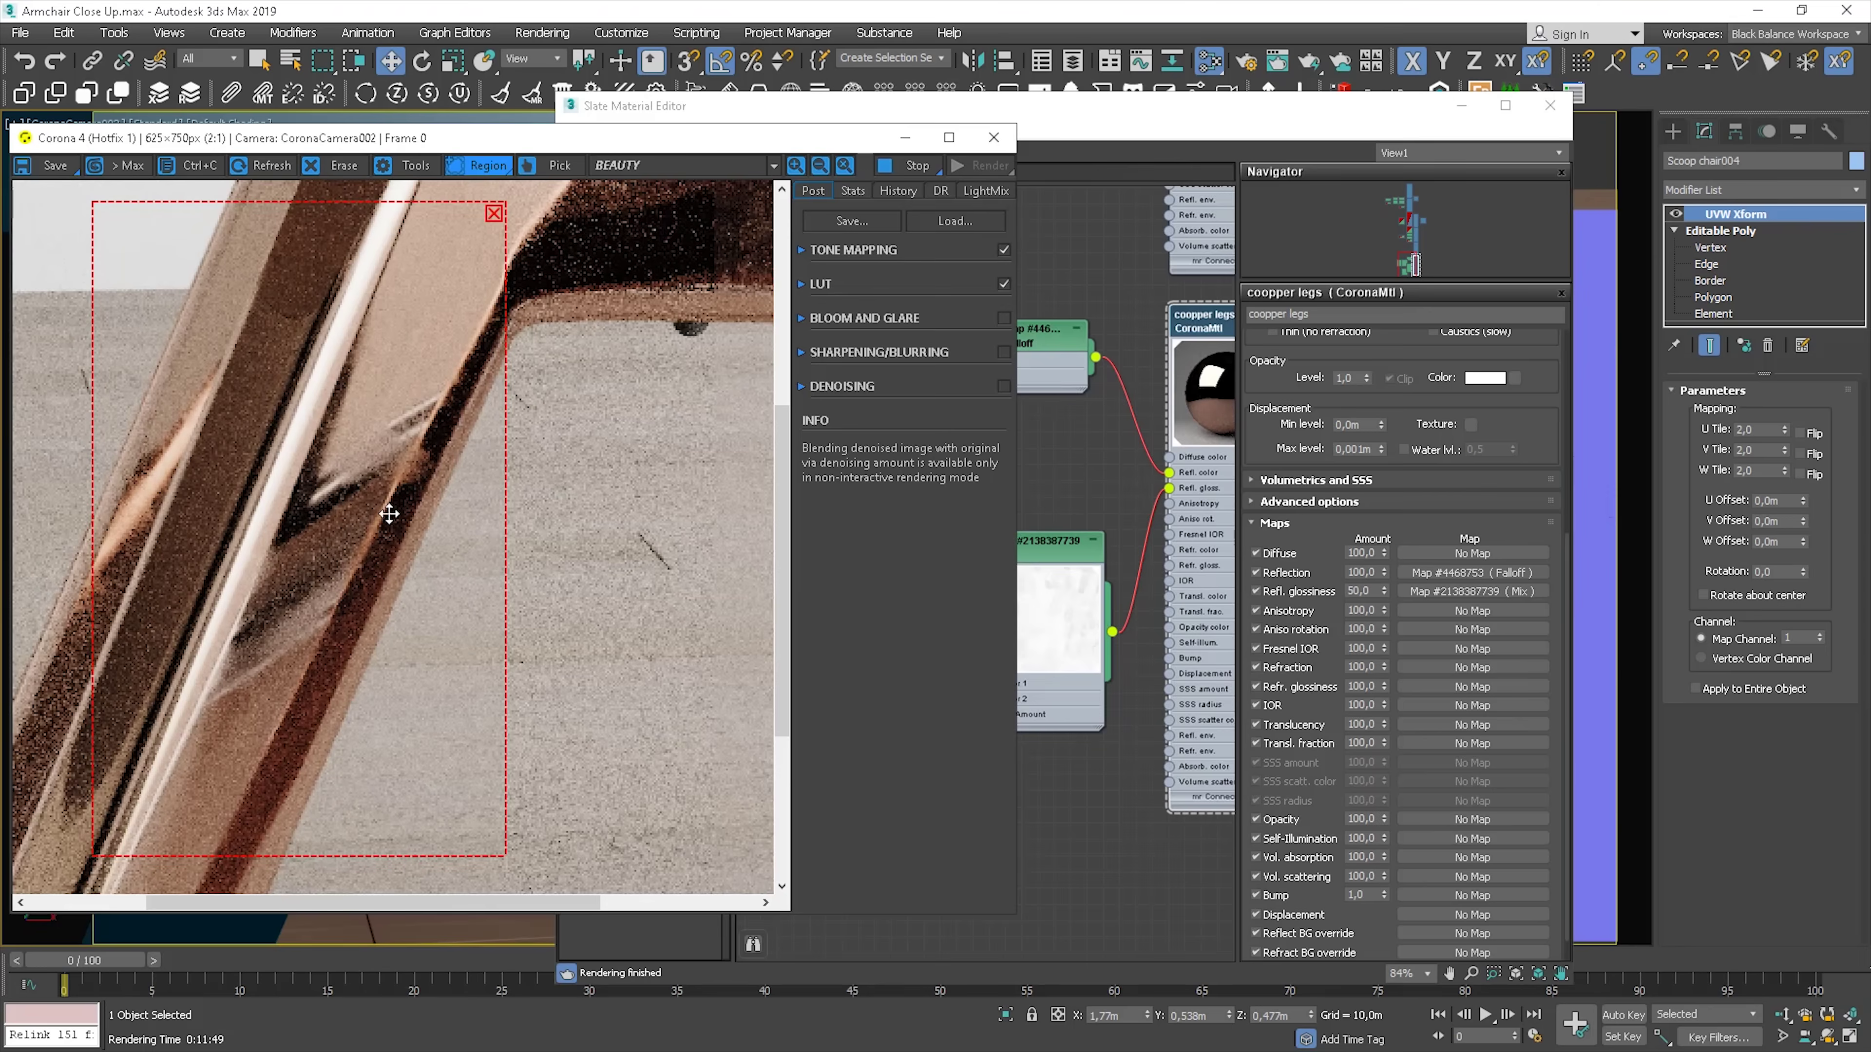
scroll(385, 480, down, 1)
drag(418, 554, 317, 715)
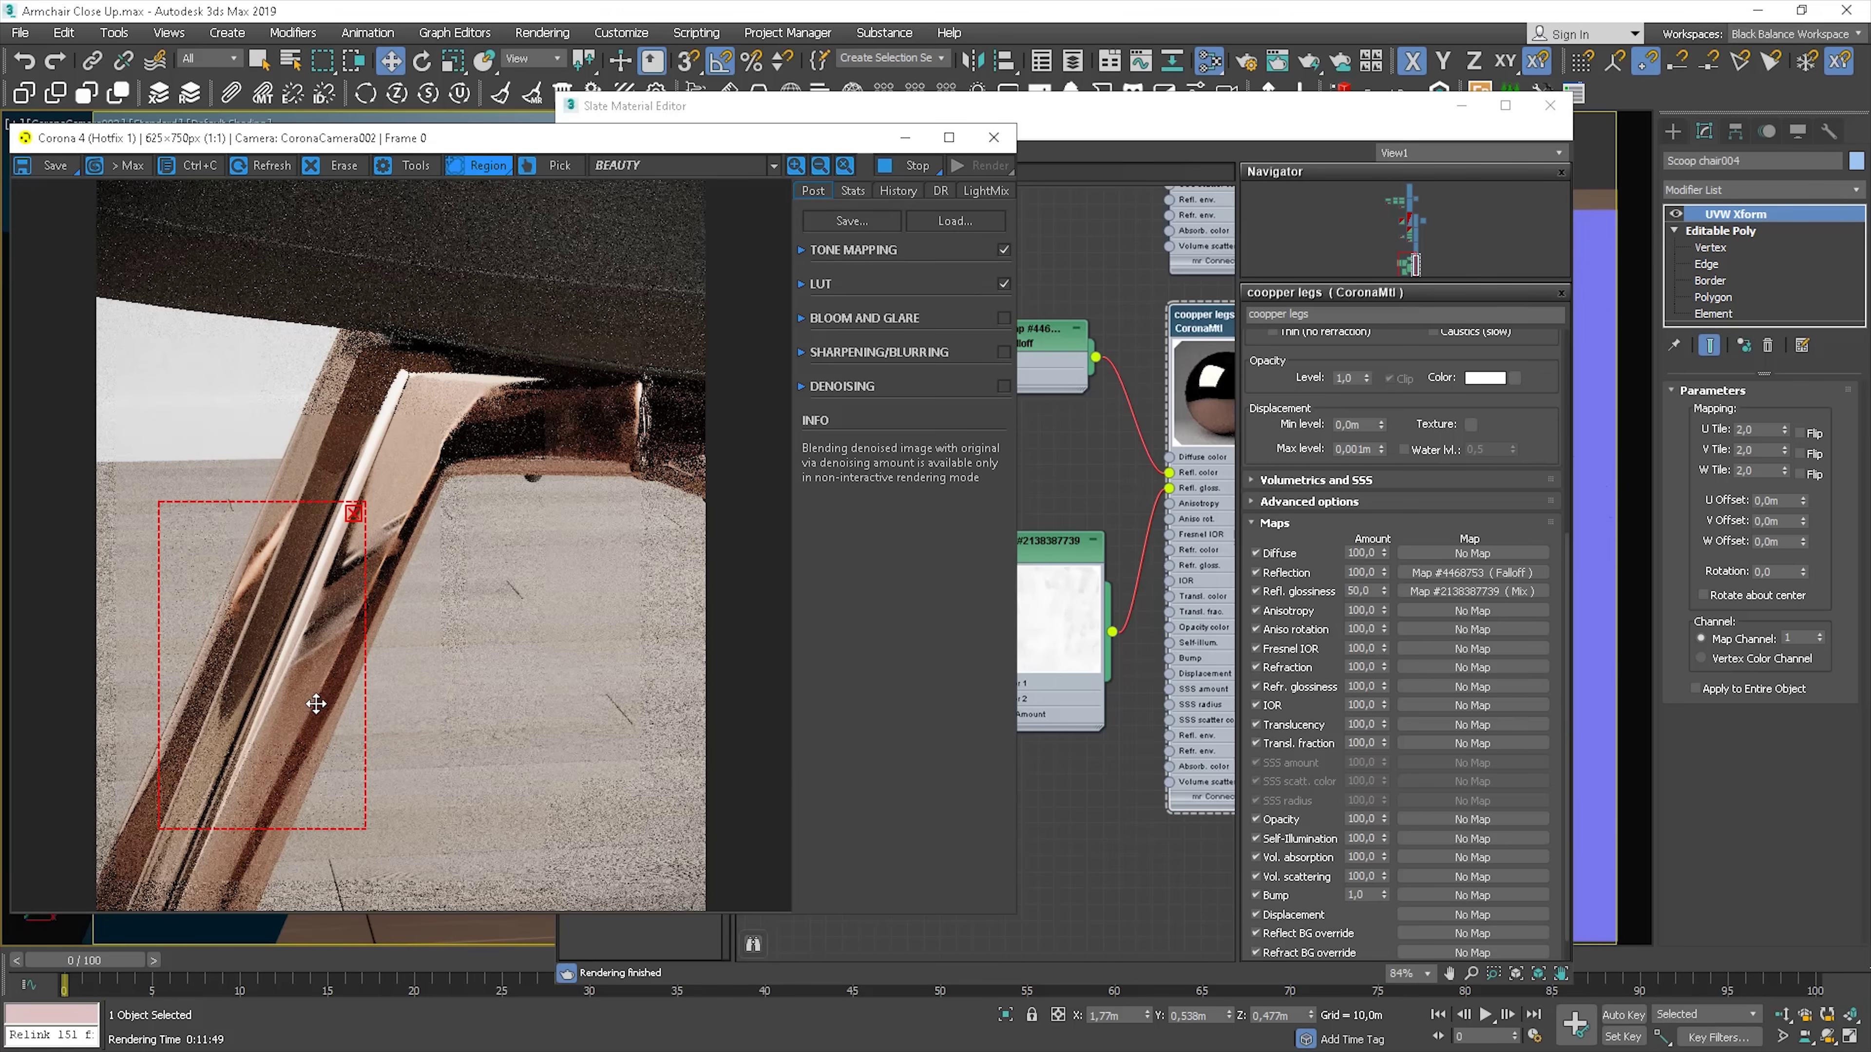
click(357, 525)
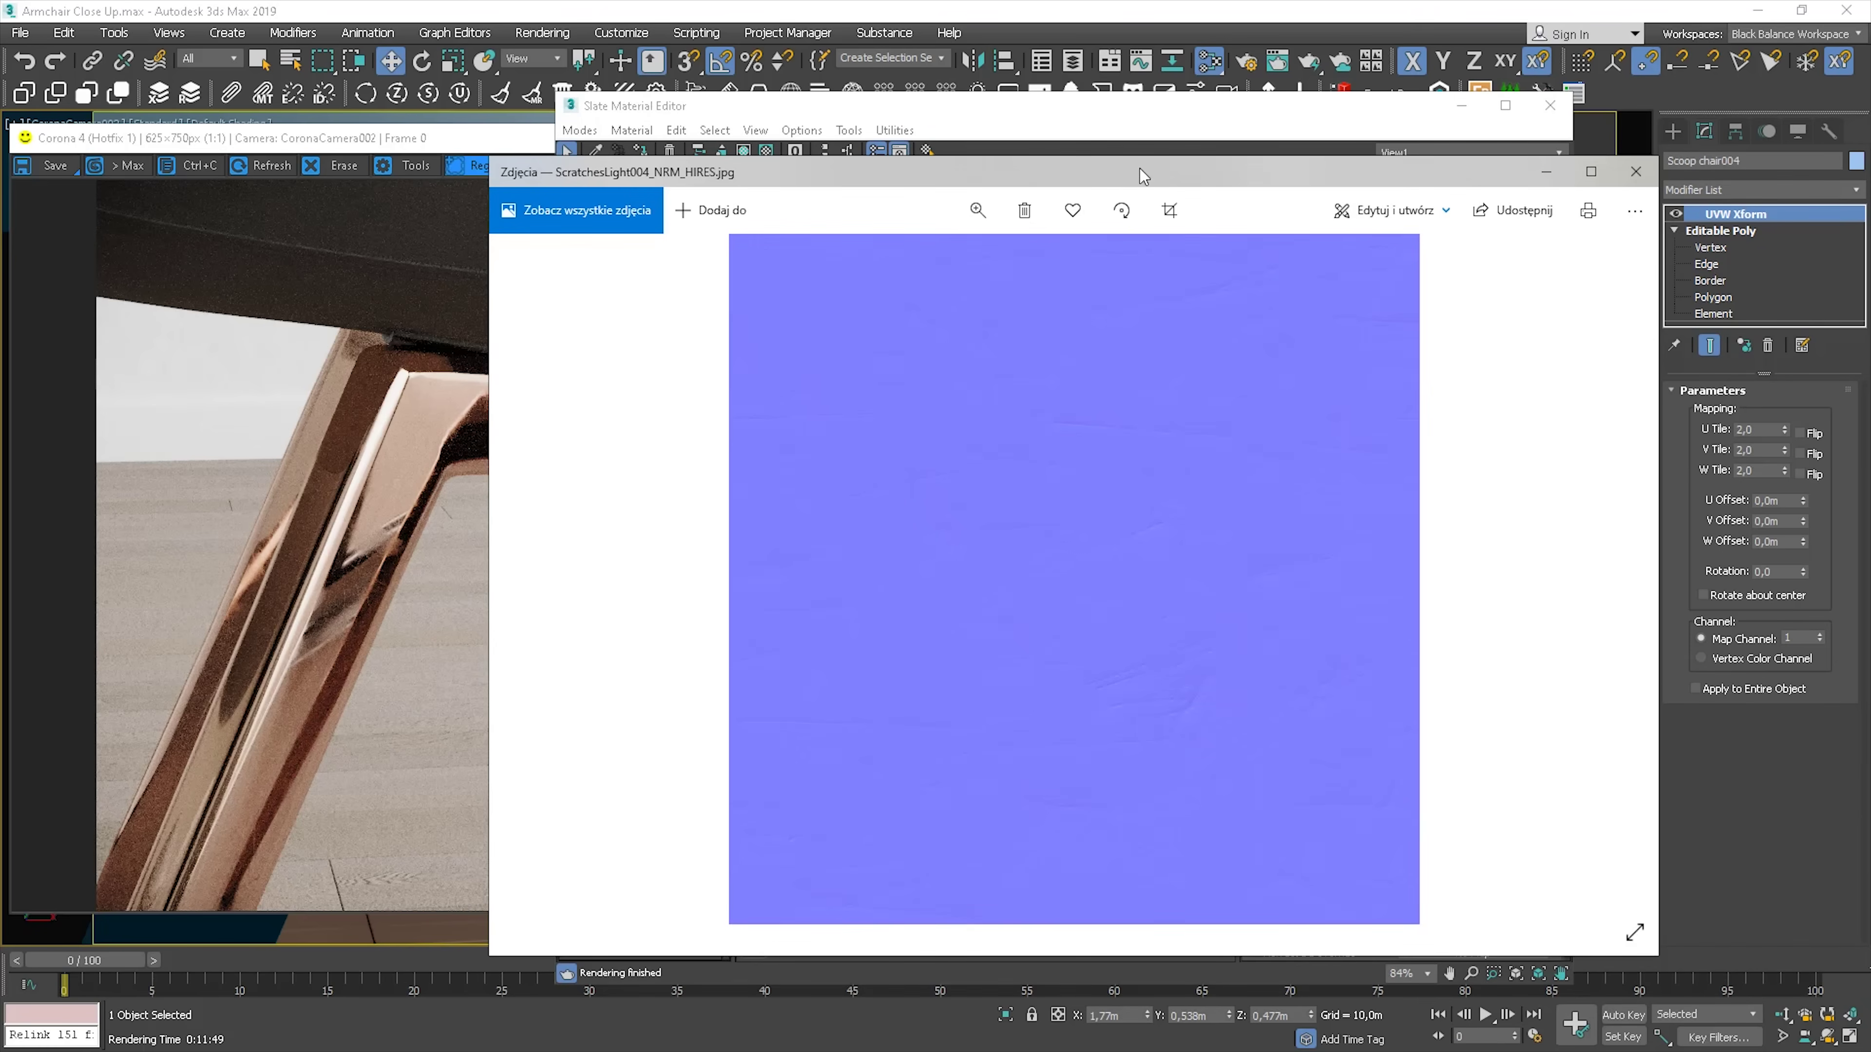
key(alt+F4)
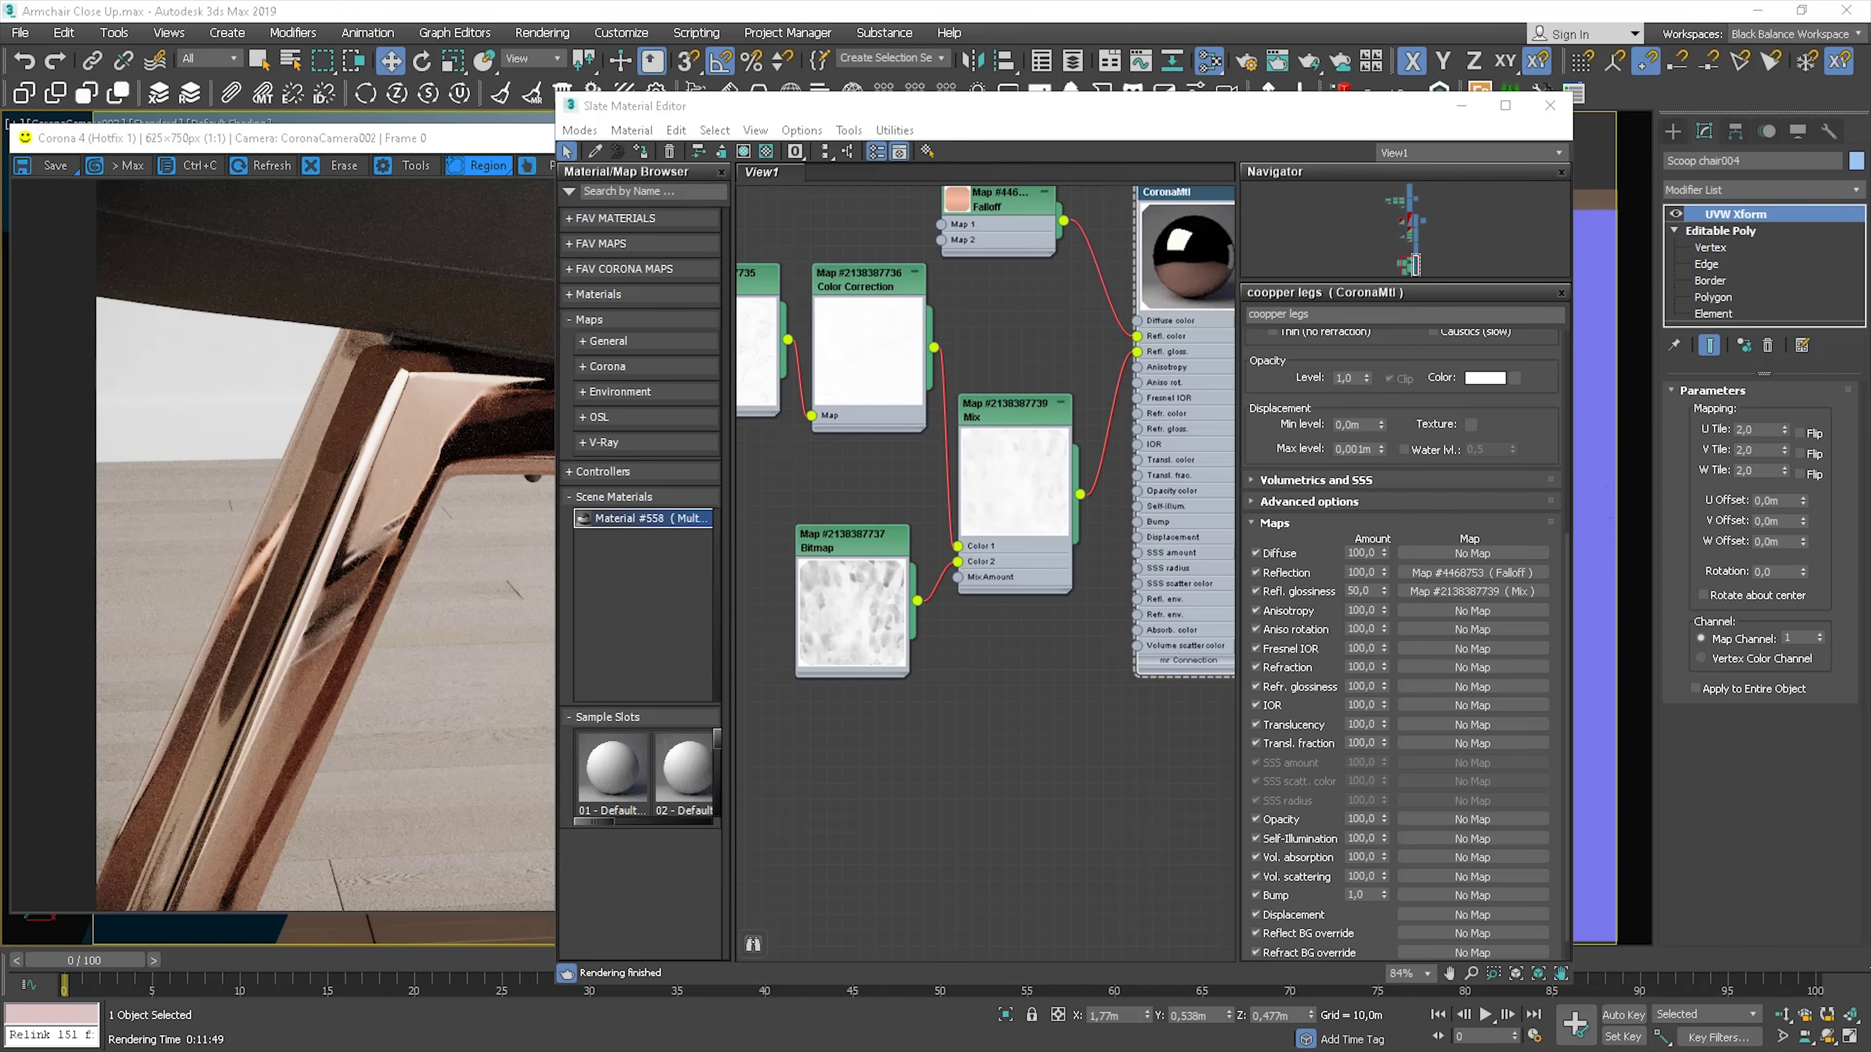
Add the ScratchesLight004_NRM_HIRES bitmap and feed it into a new CoronaNormal node
drag(1002, 756, 792, 740)
drag(868, 796, 975, 797)
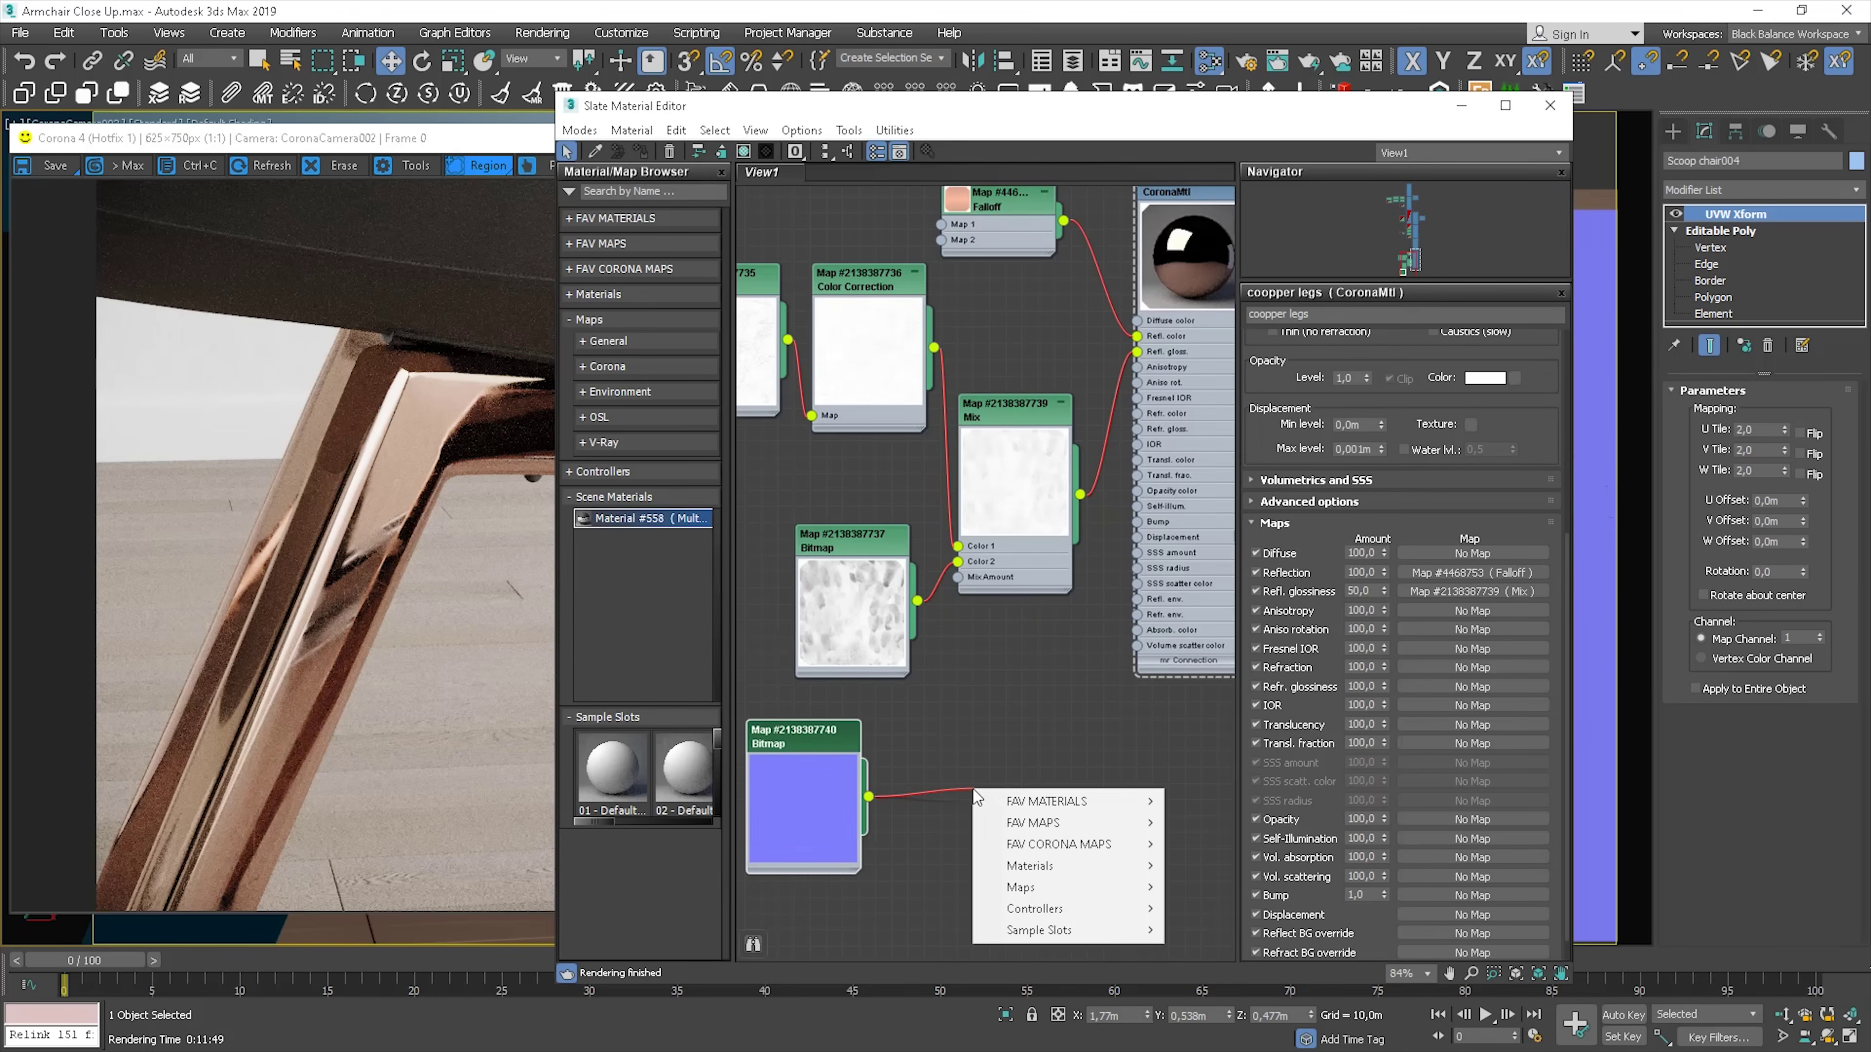
mouse_move(1075, 844)
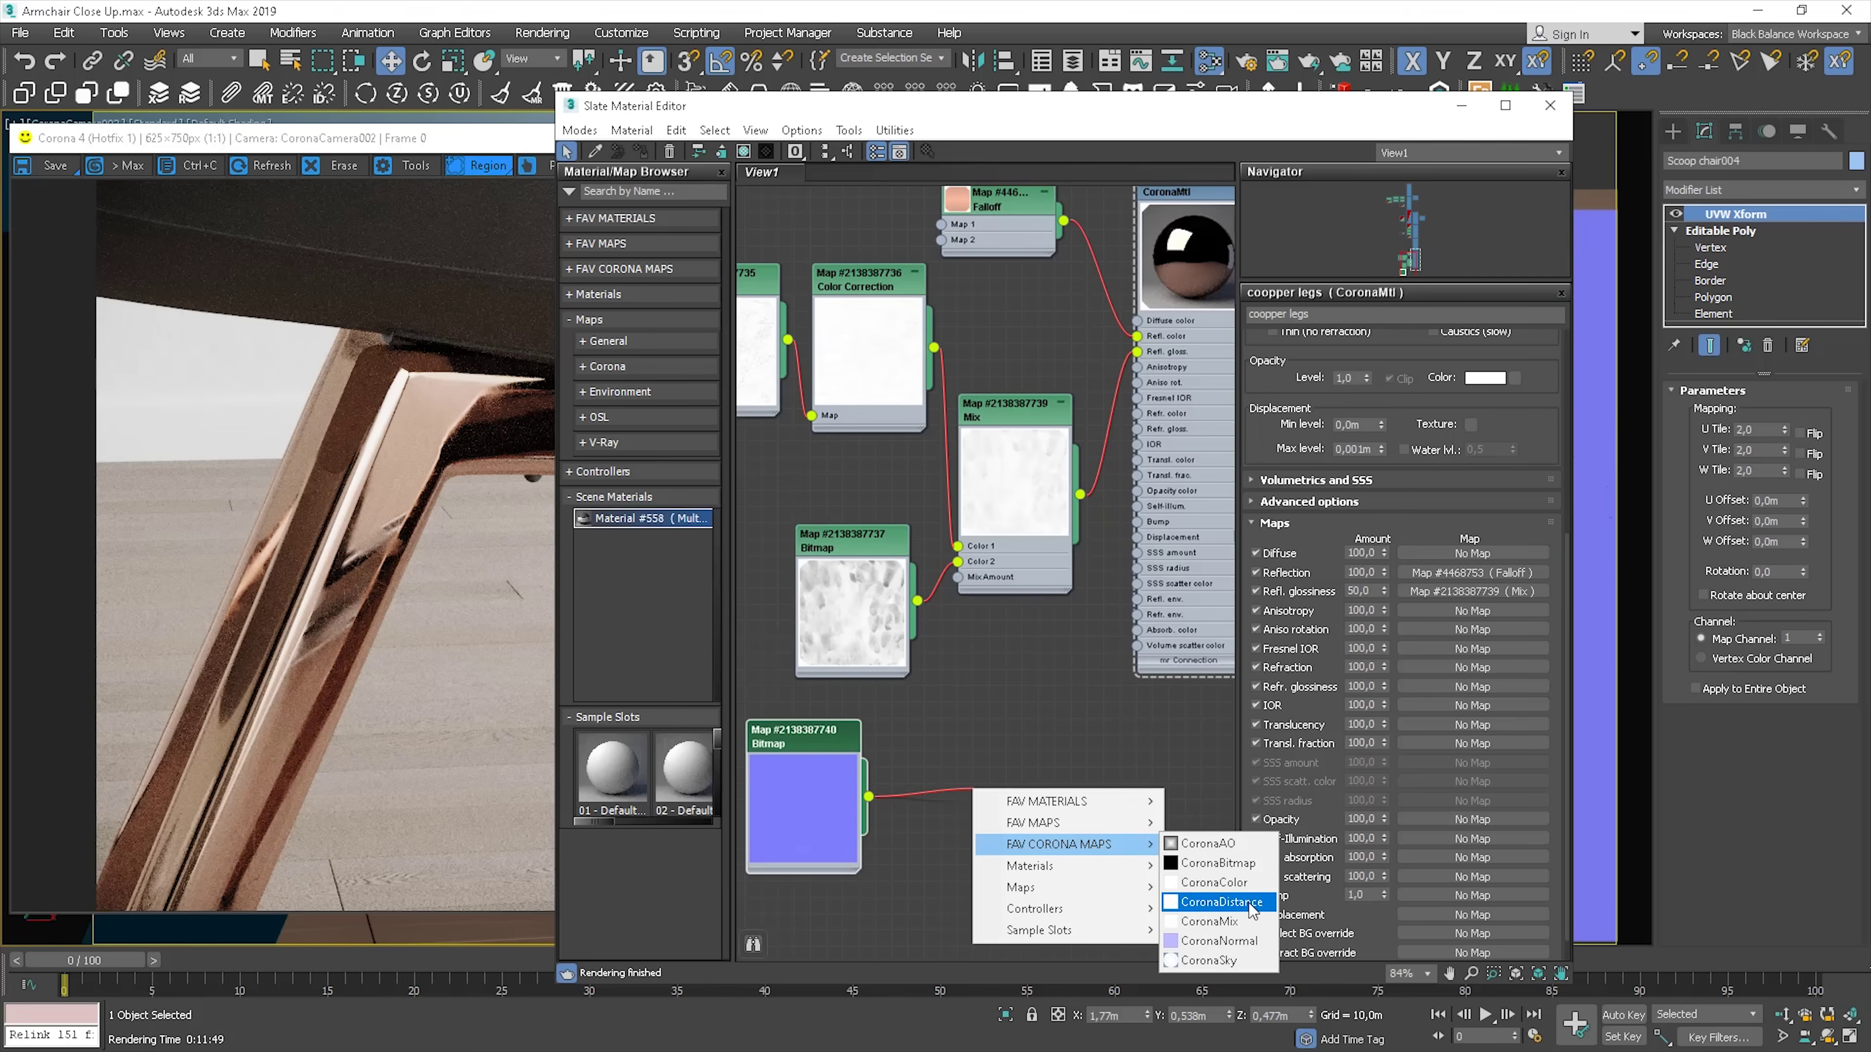
click(1220, 942)
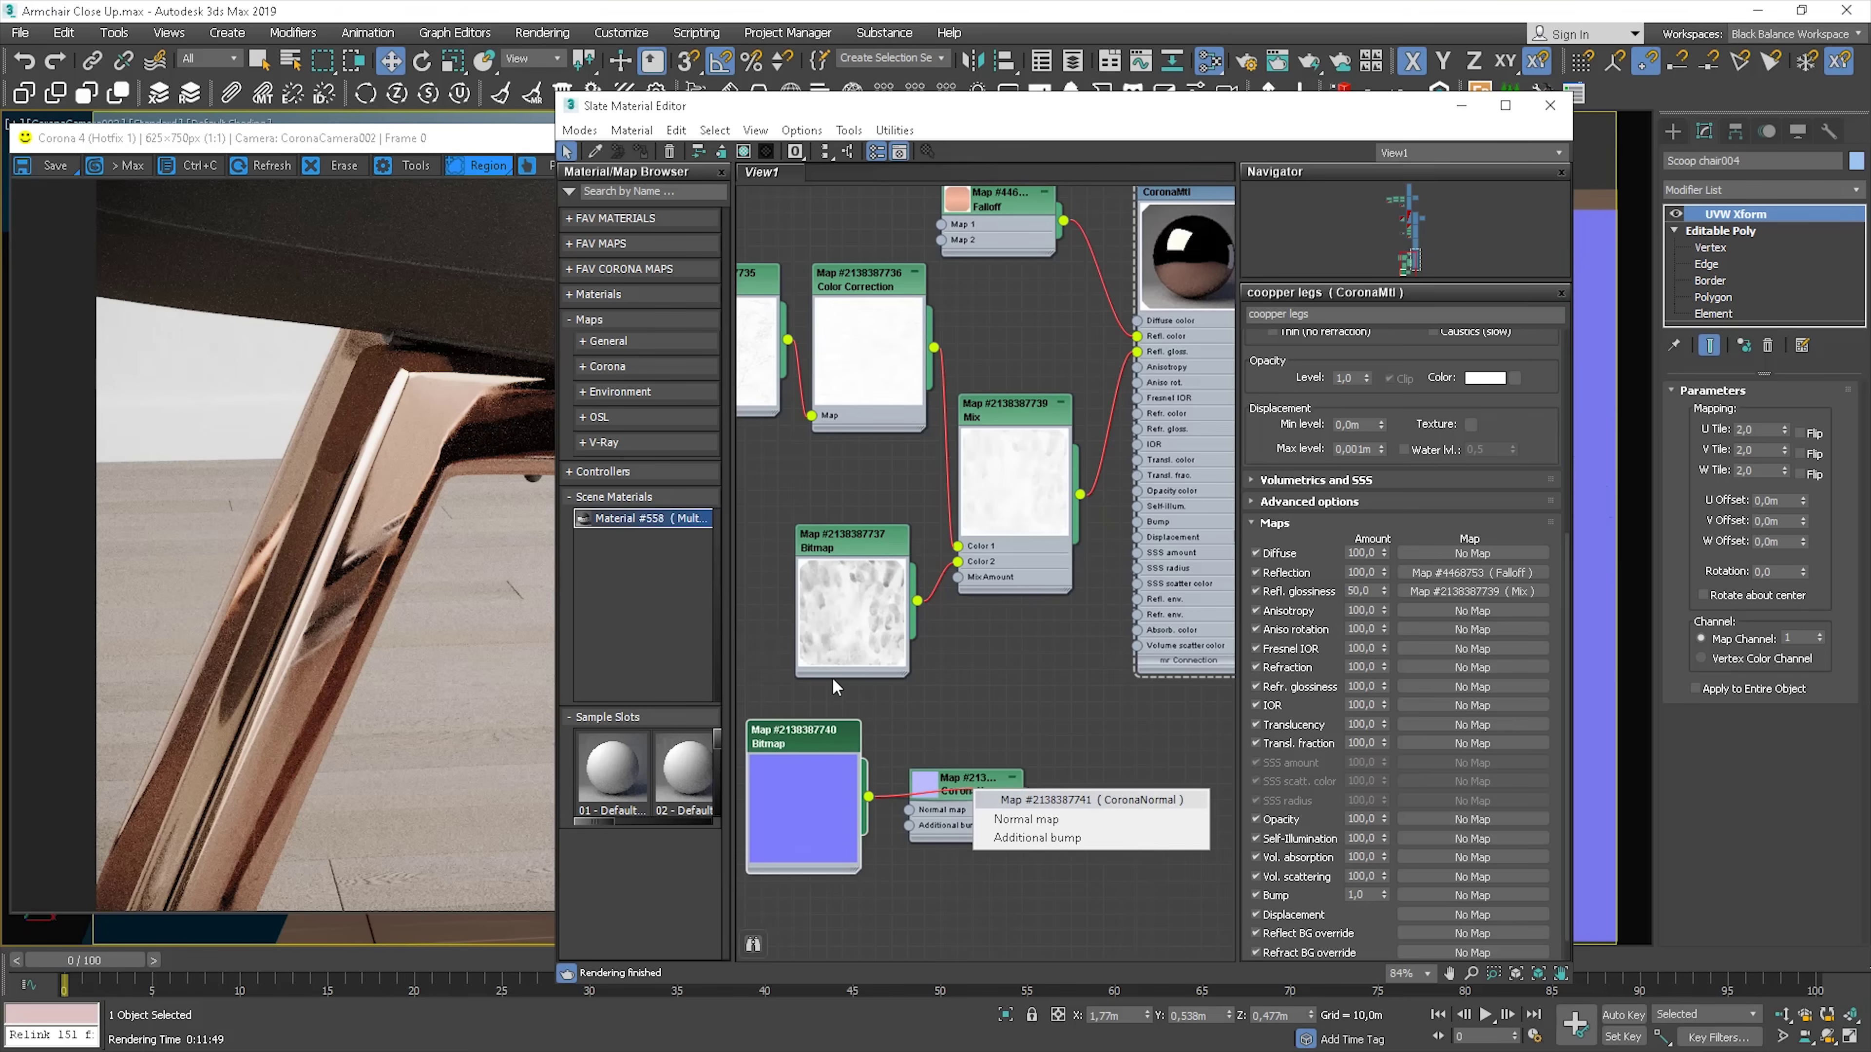
click(1026, 824)
Wire the CoronaNormal map into the copper legs material's Bump input
double_click(932, 787)
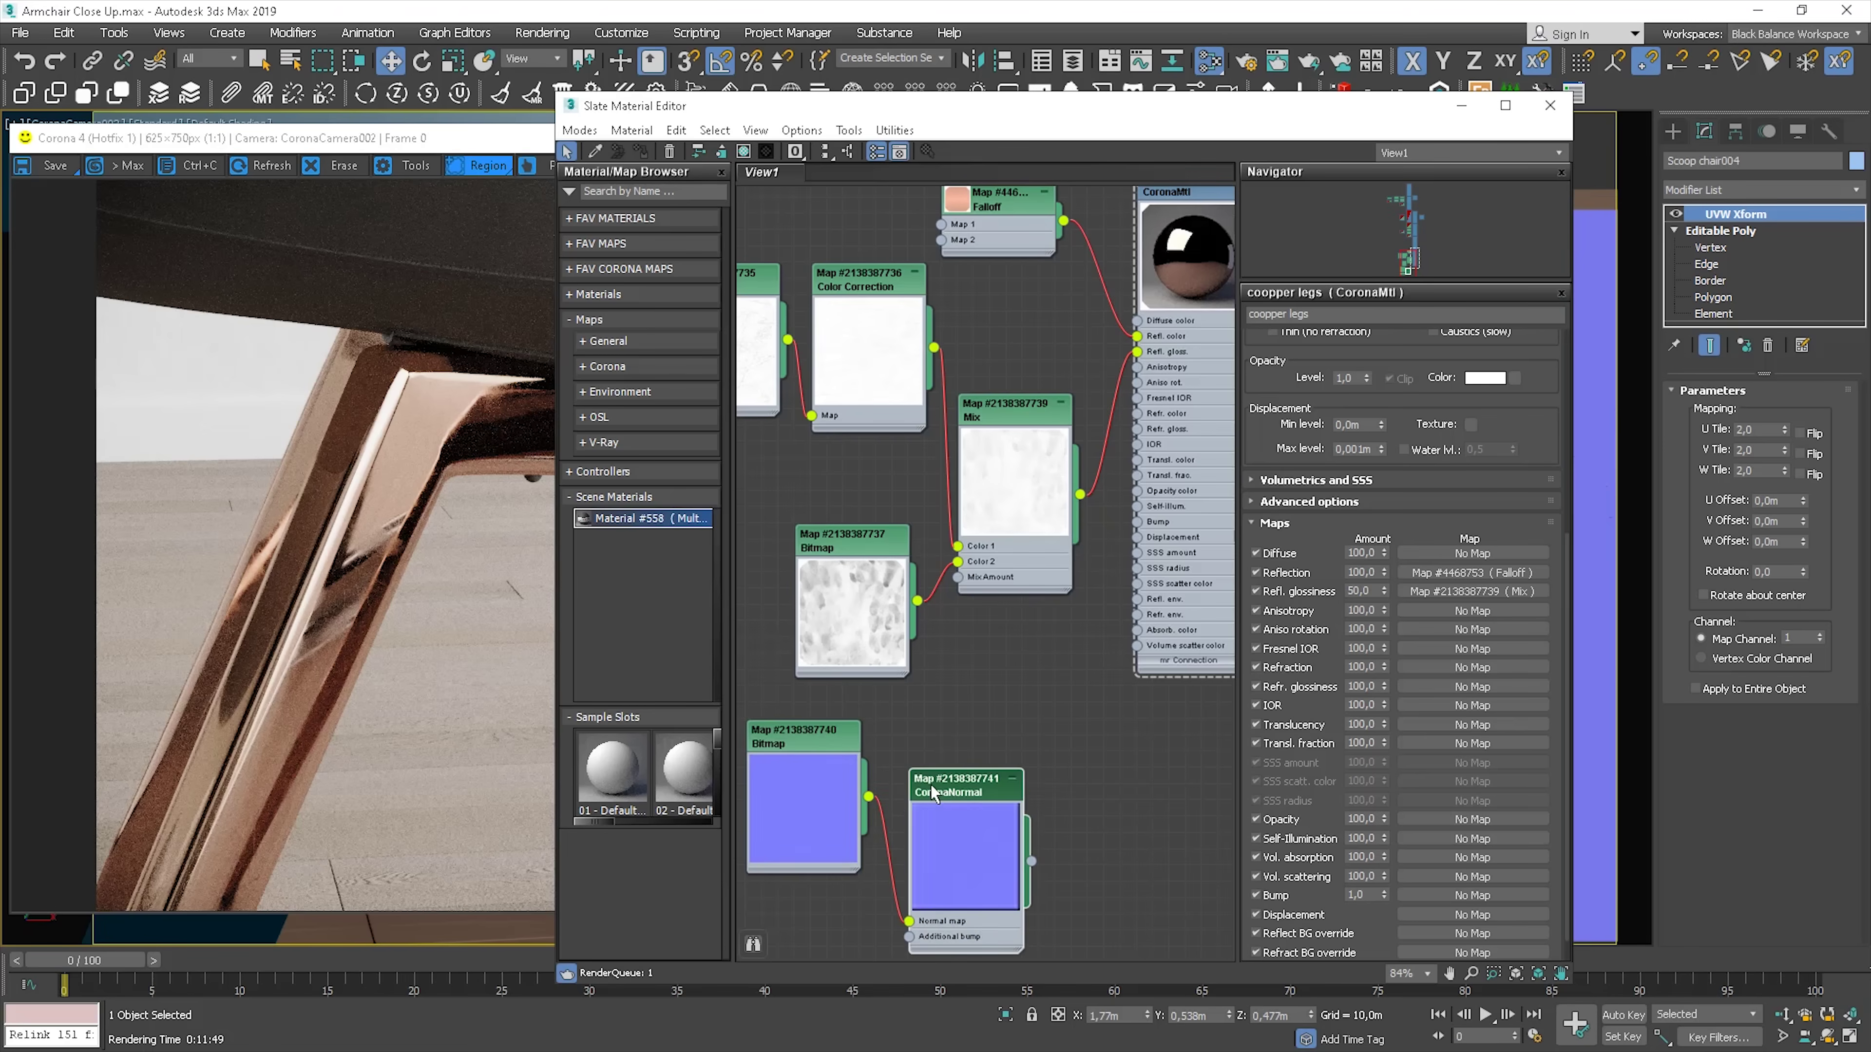
drag(975, 795, 991, 684)
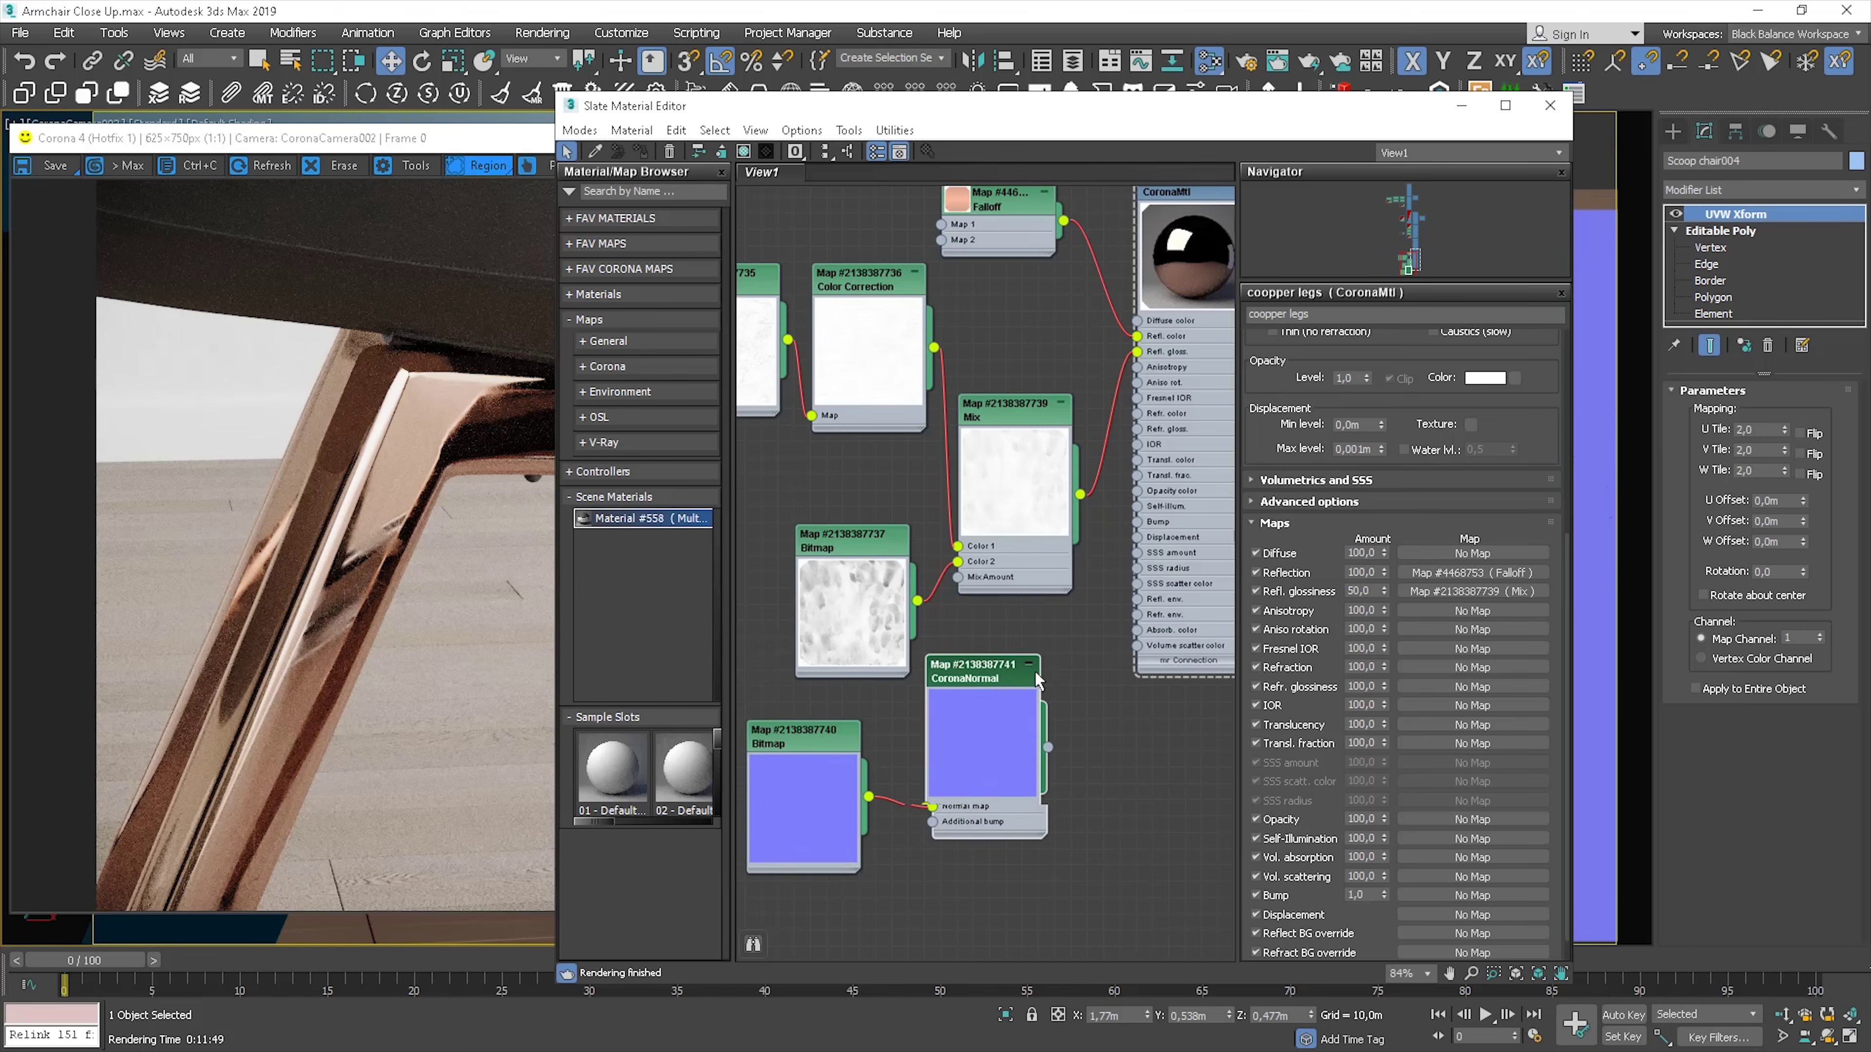
double_click(967, 682)
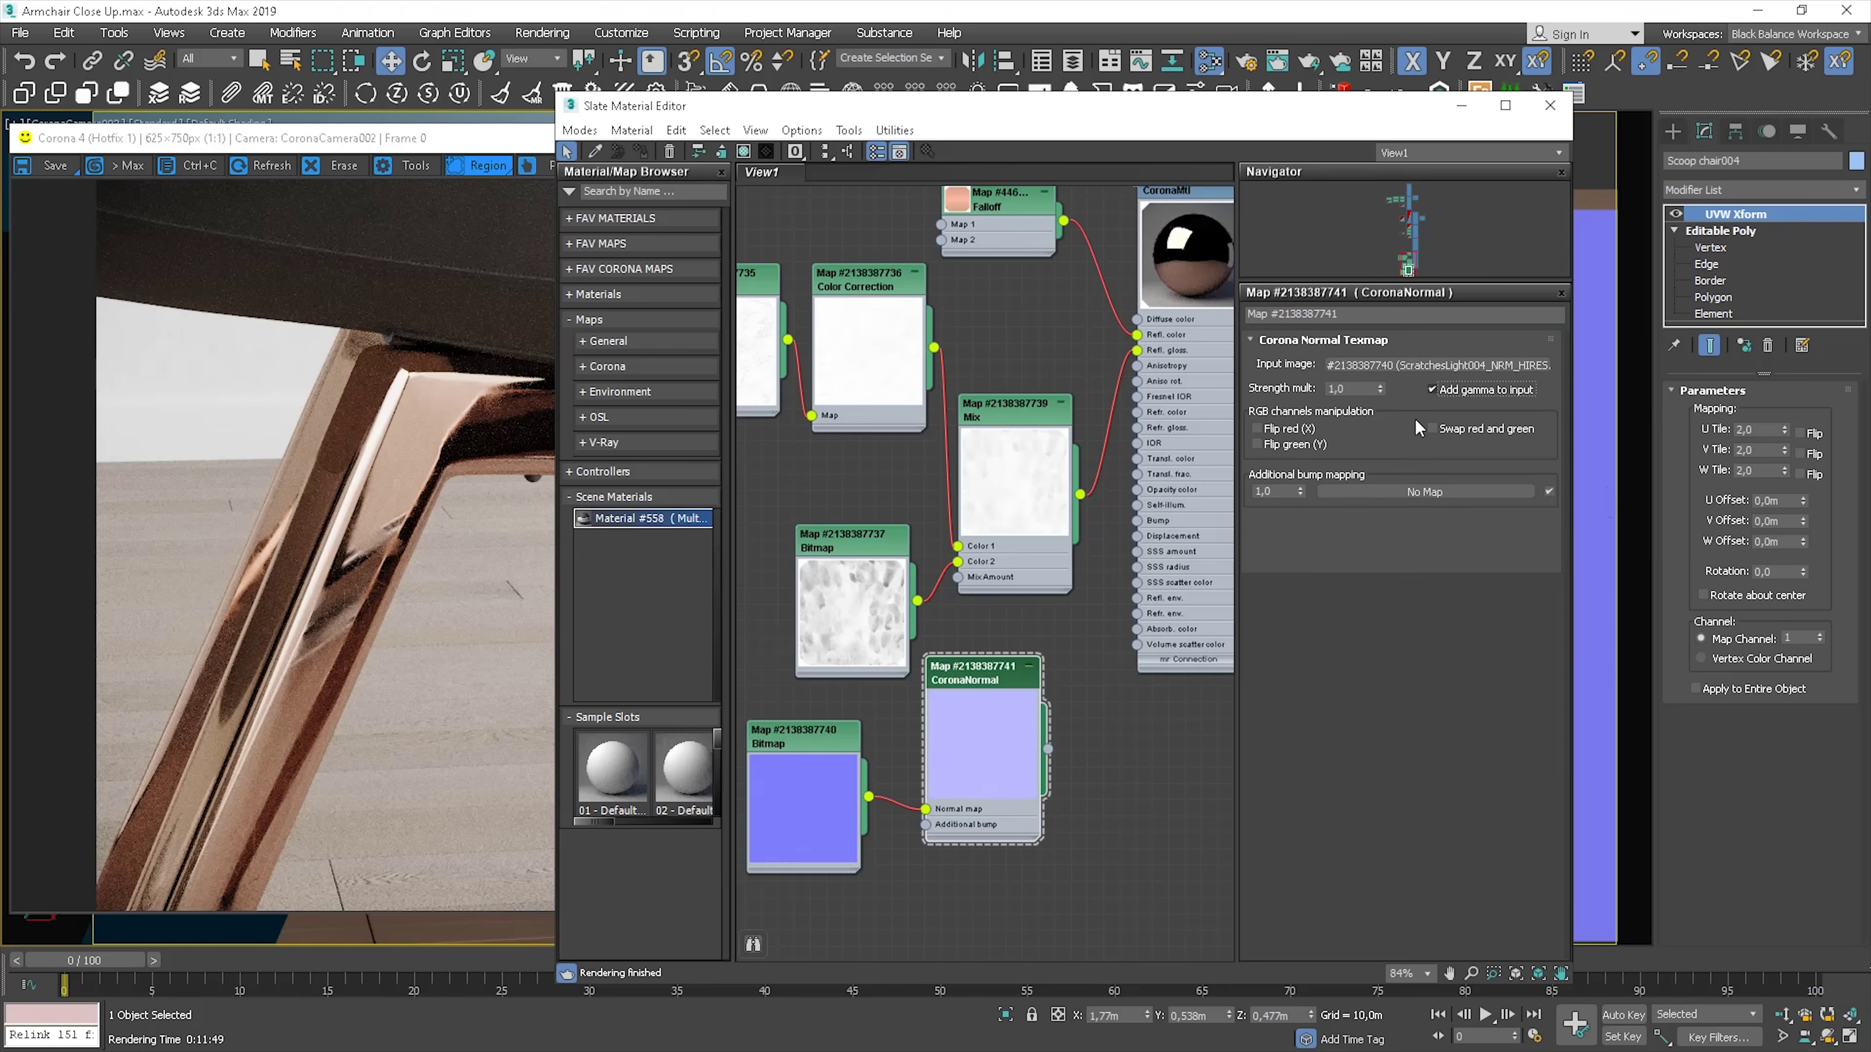
drag(1147, 532, 1138, 522)
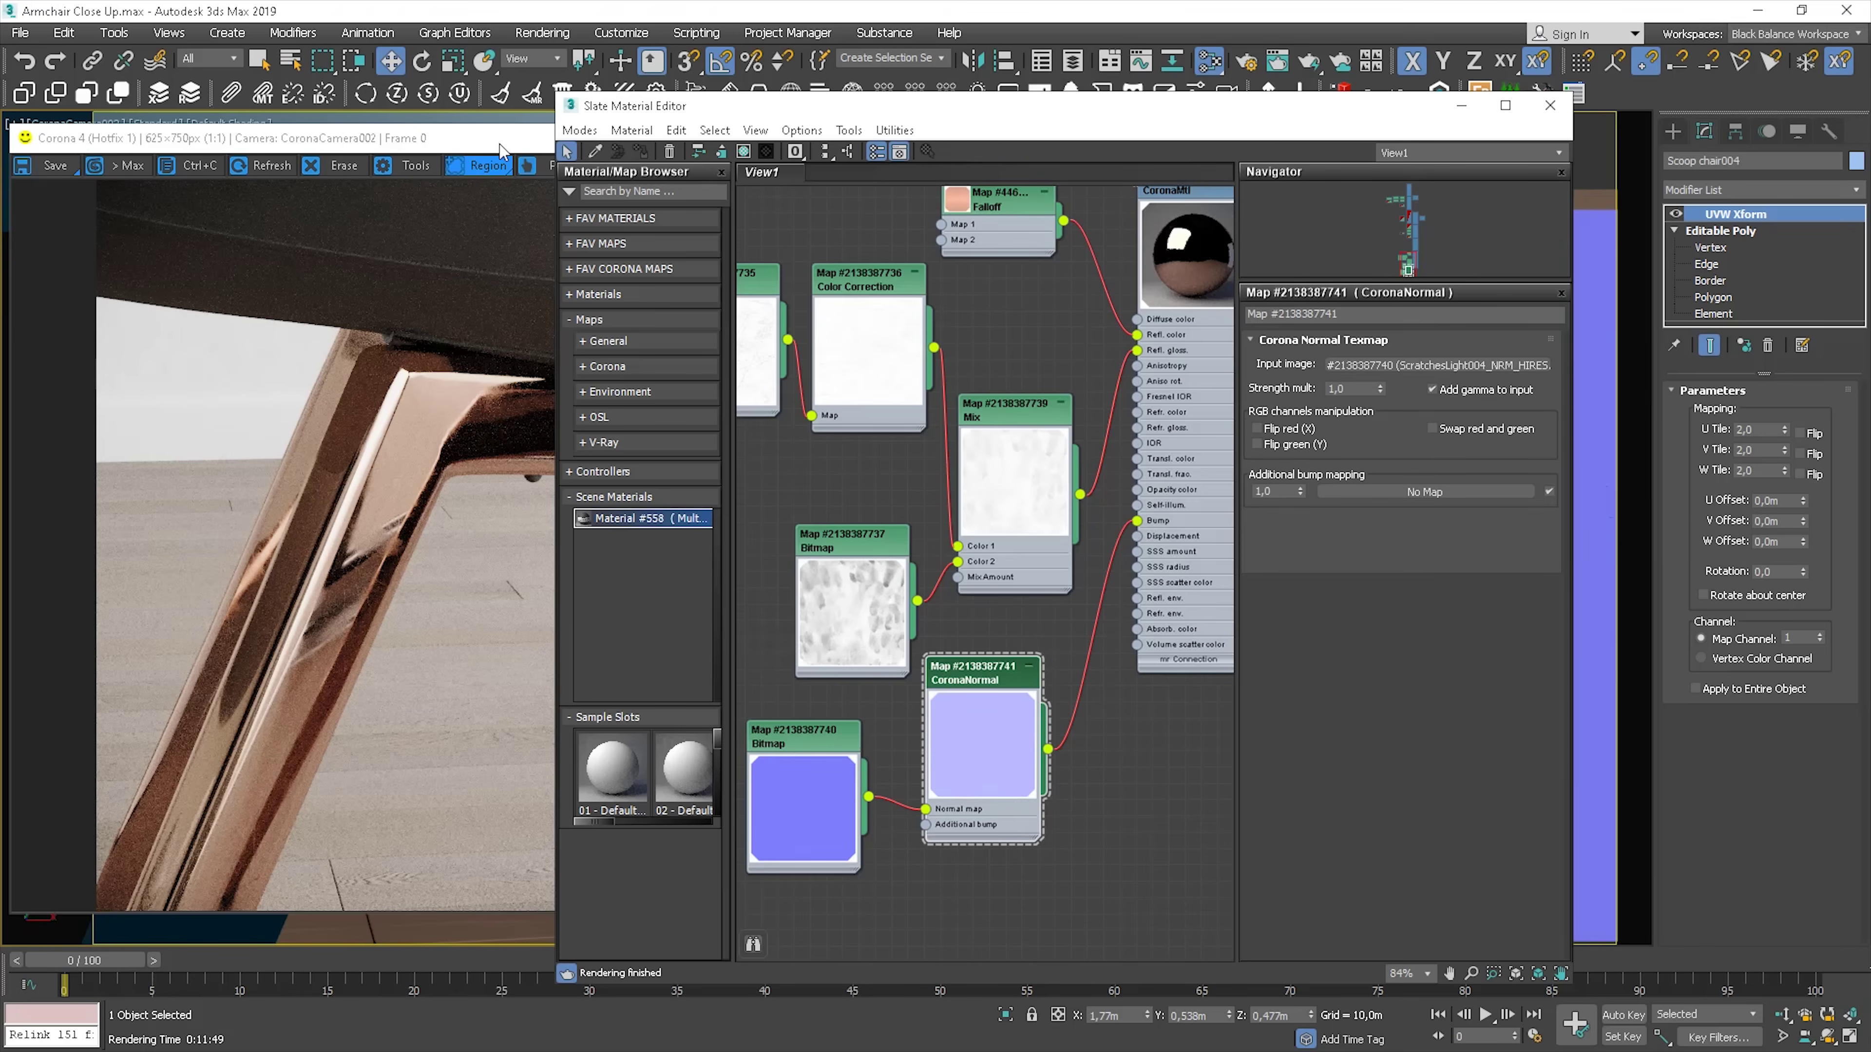
click(1584, 435)
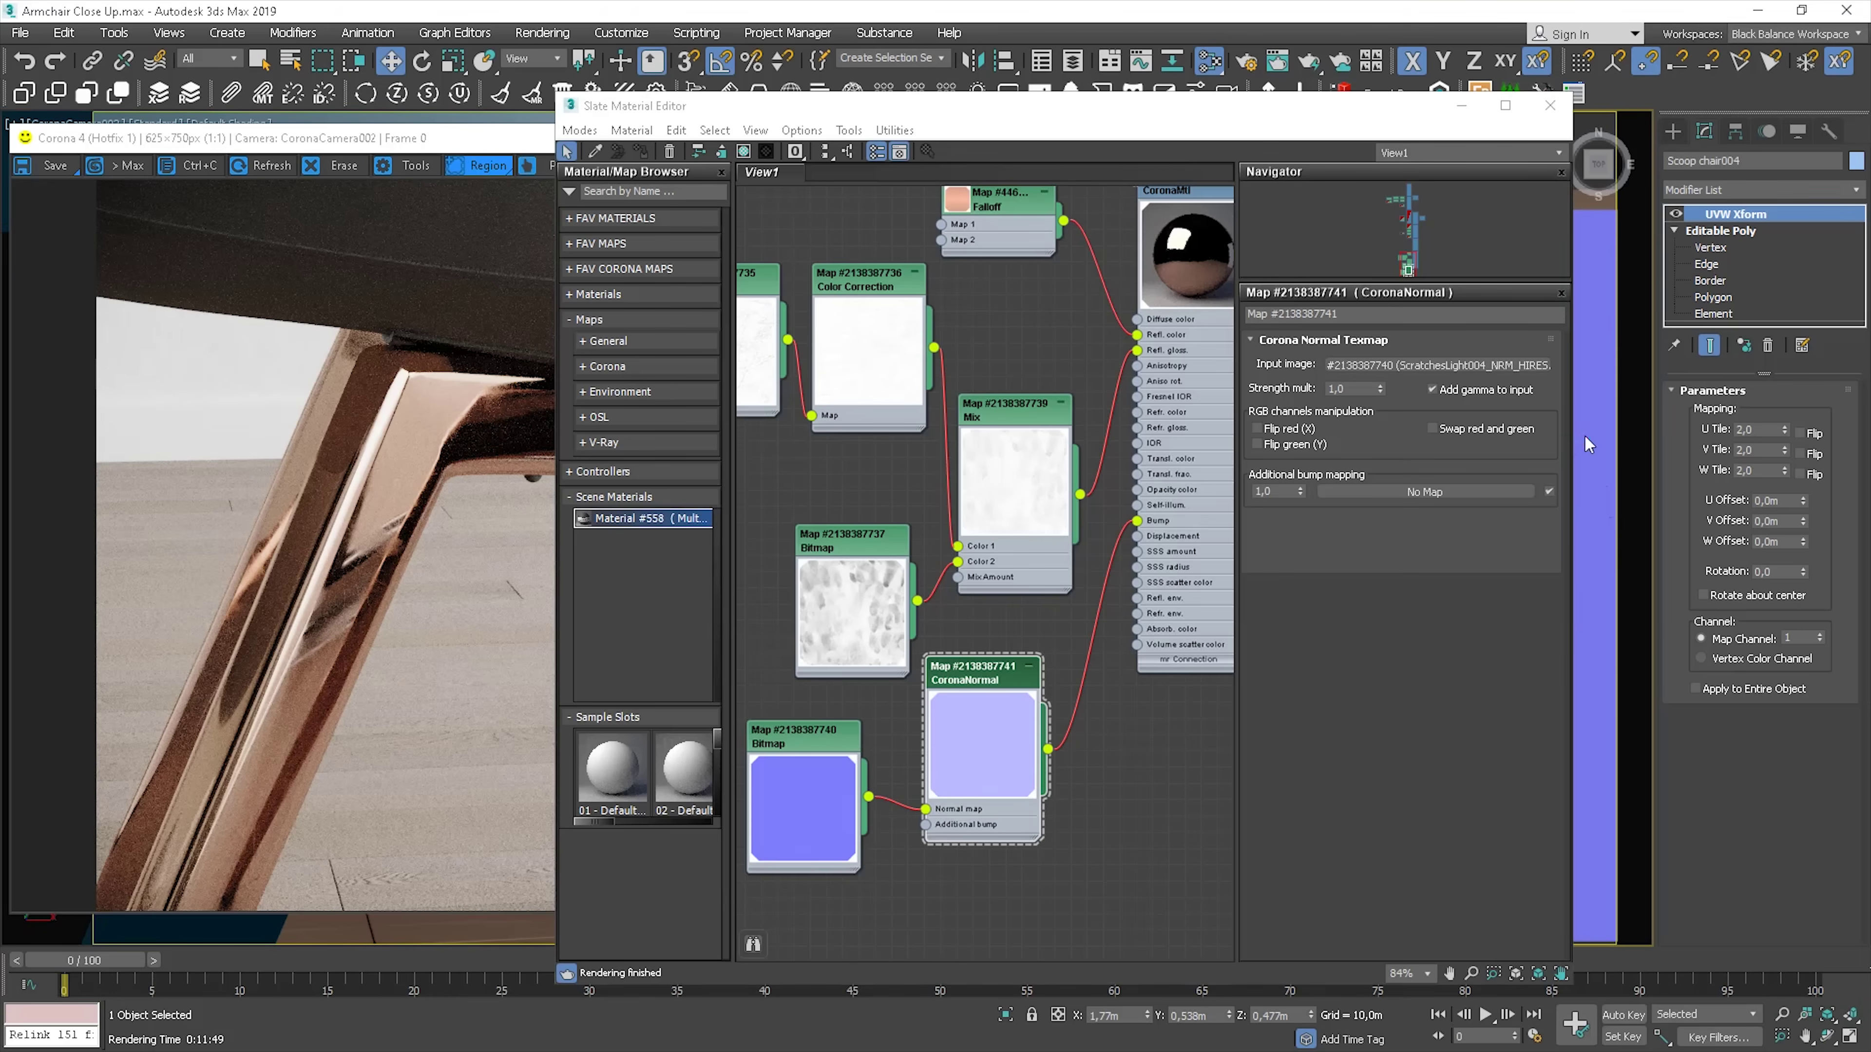
Draw a Corona render region around the chair leg
right_click(1584, 434)
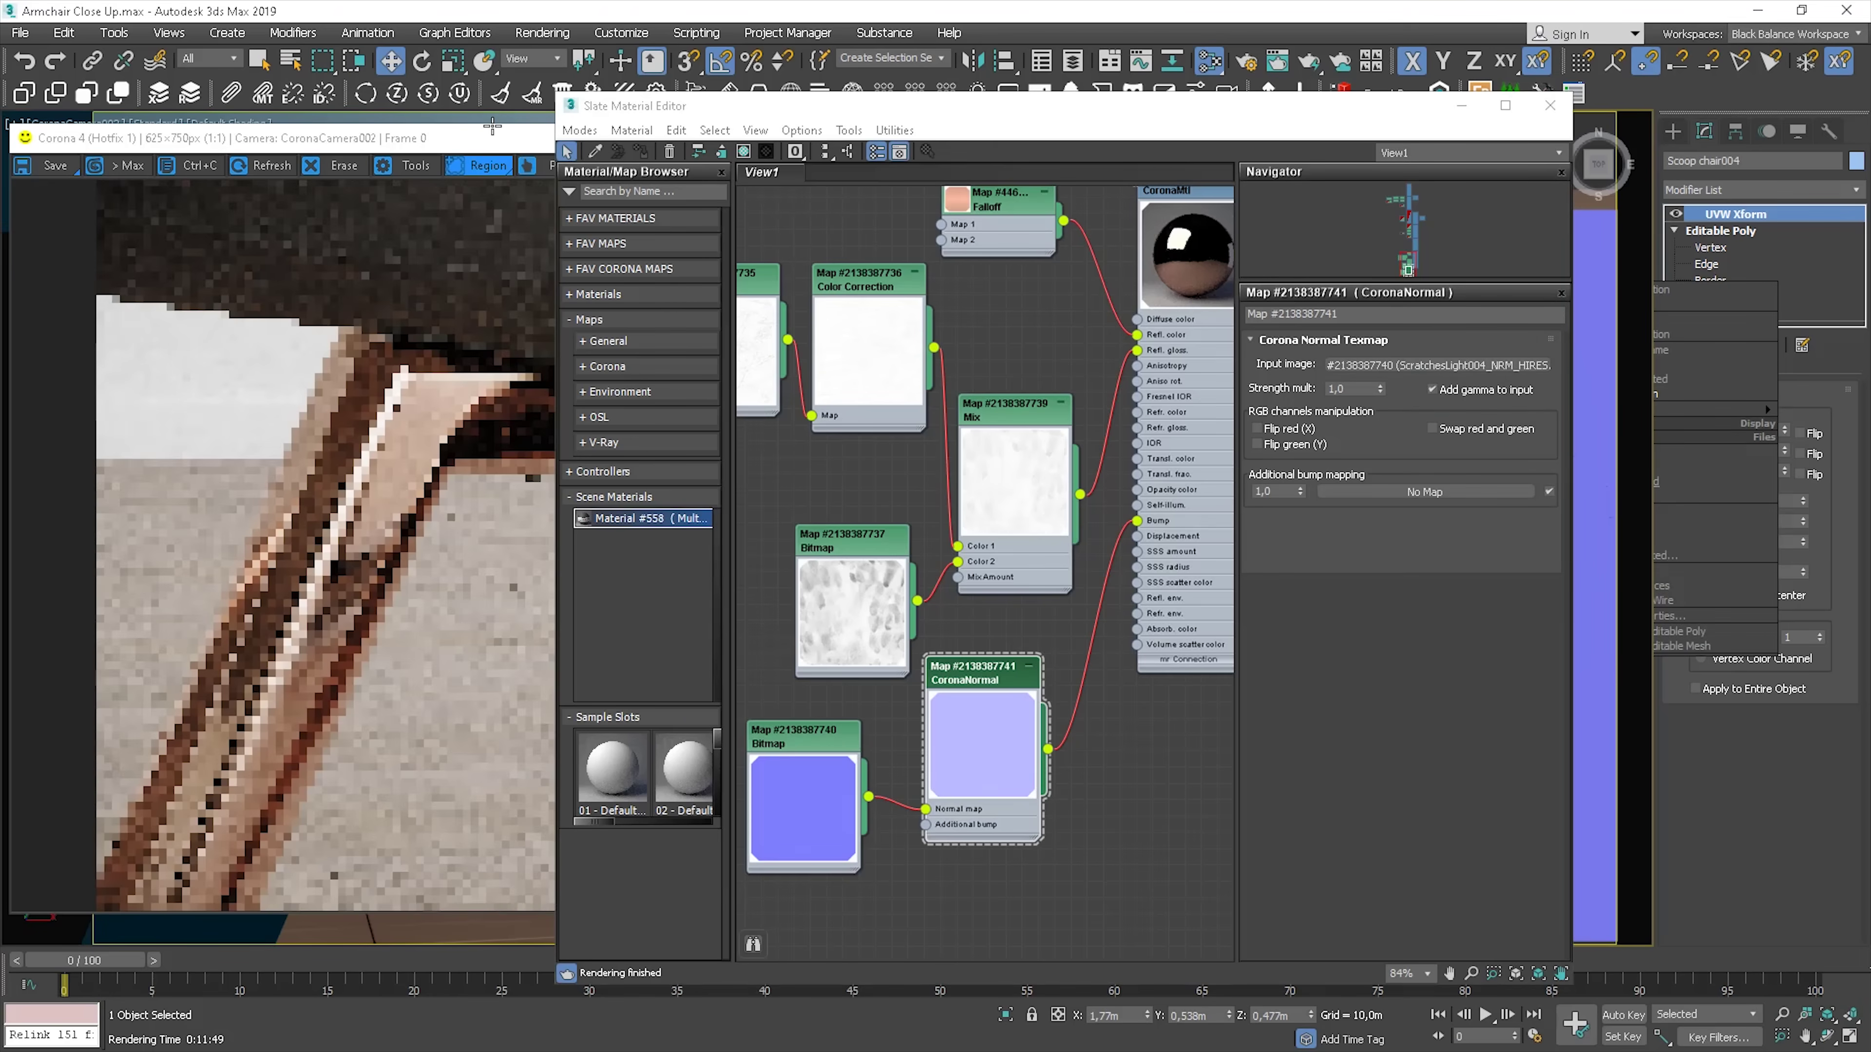
click(482, 144)
drag(451, 442, 220, 710)
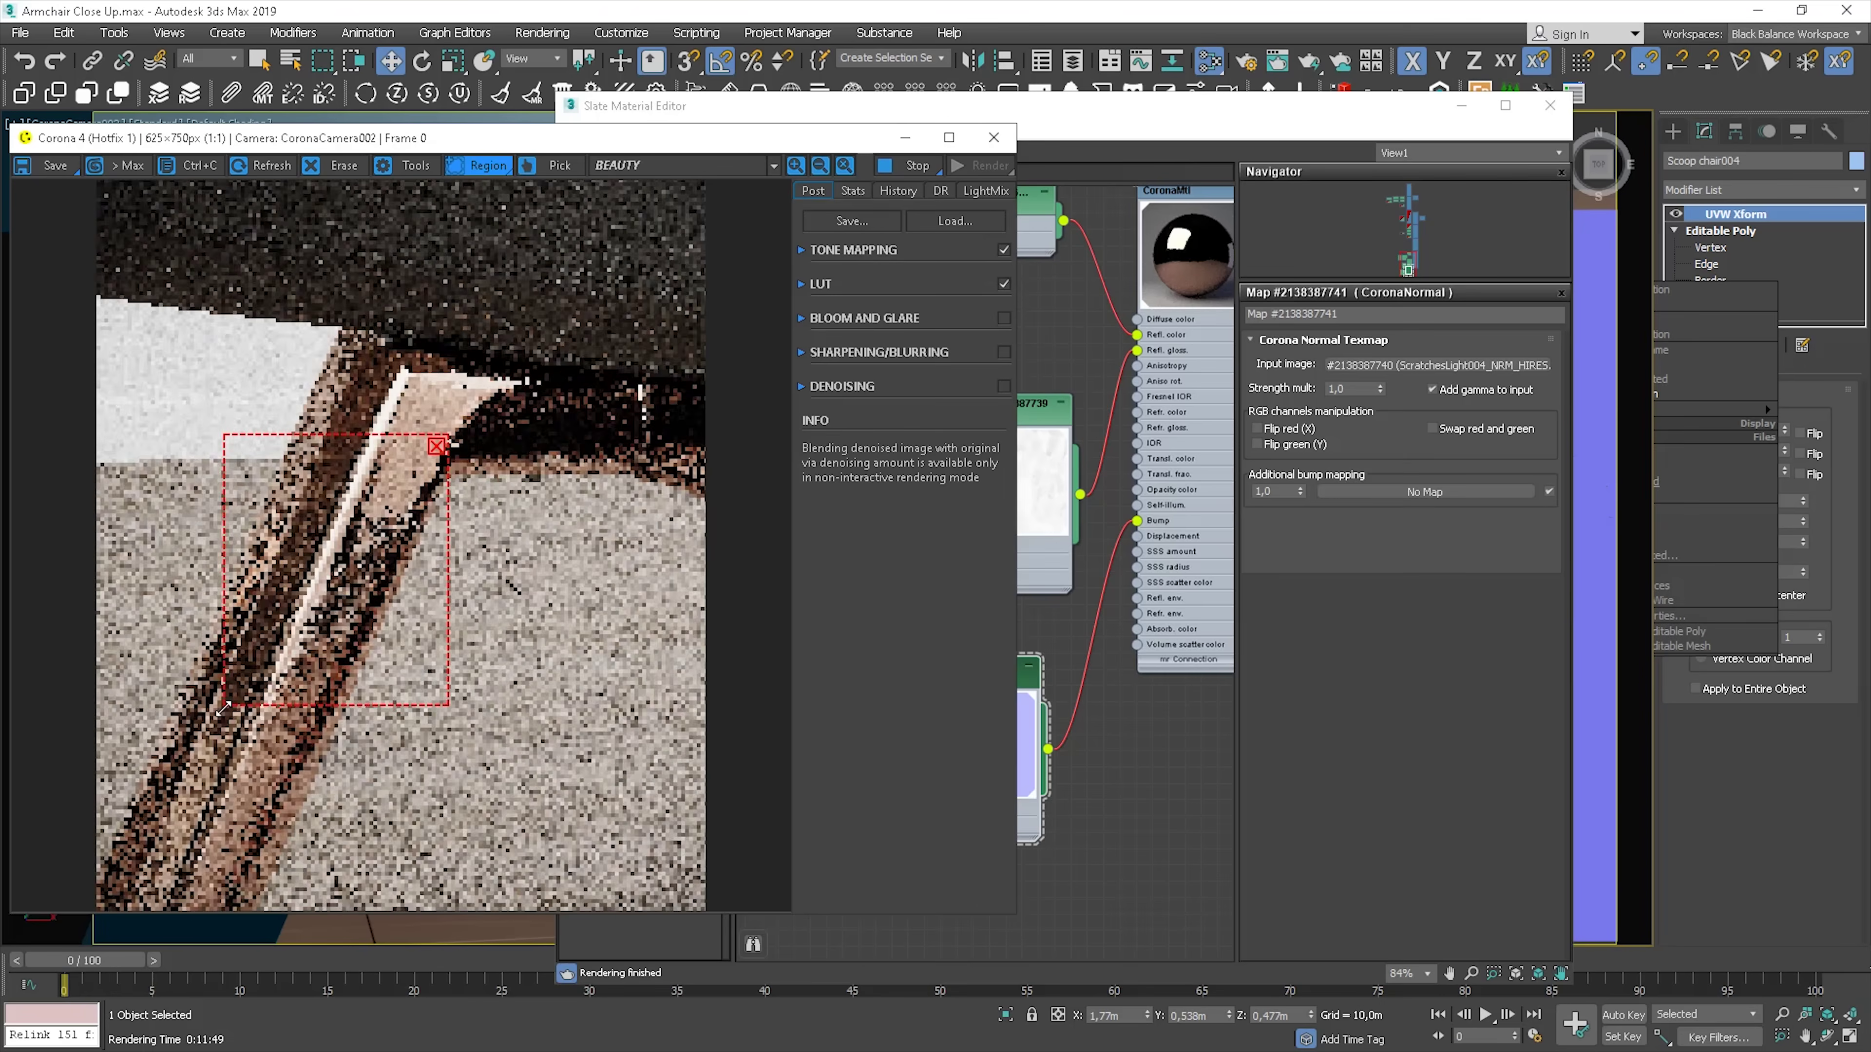
scroll(343, 575, up, 1)
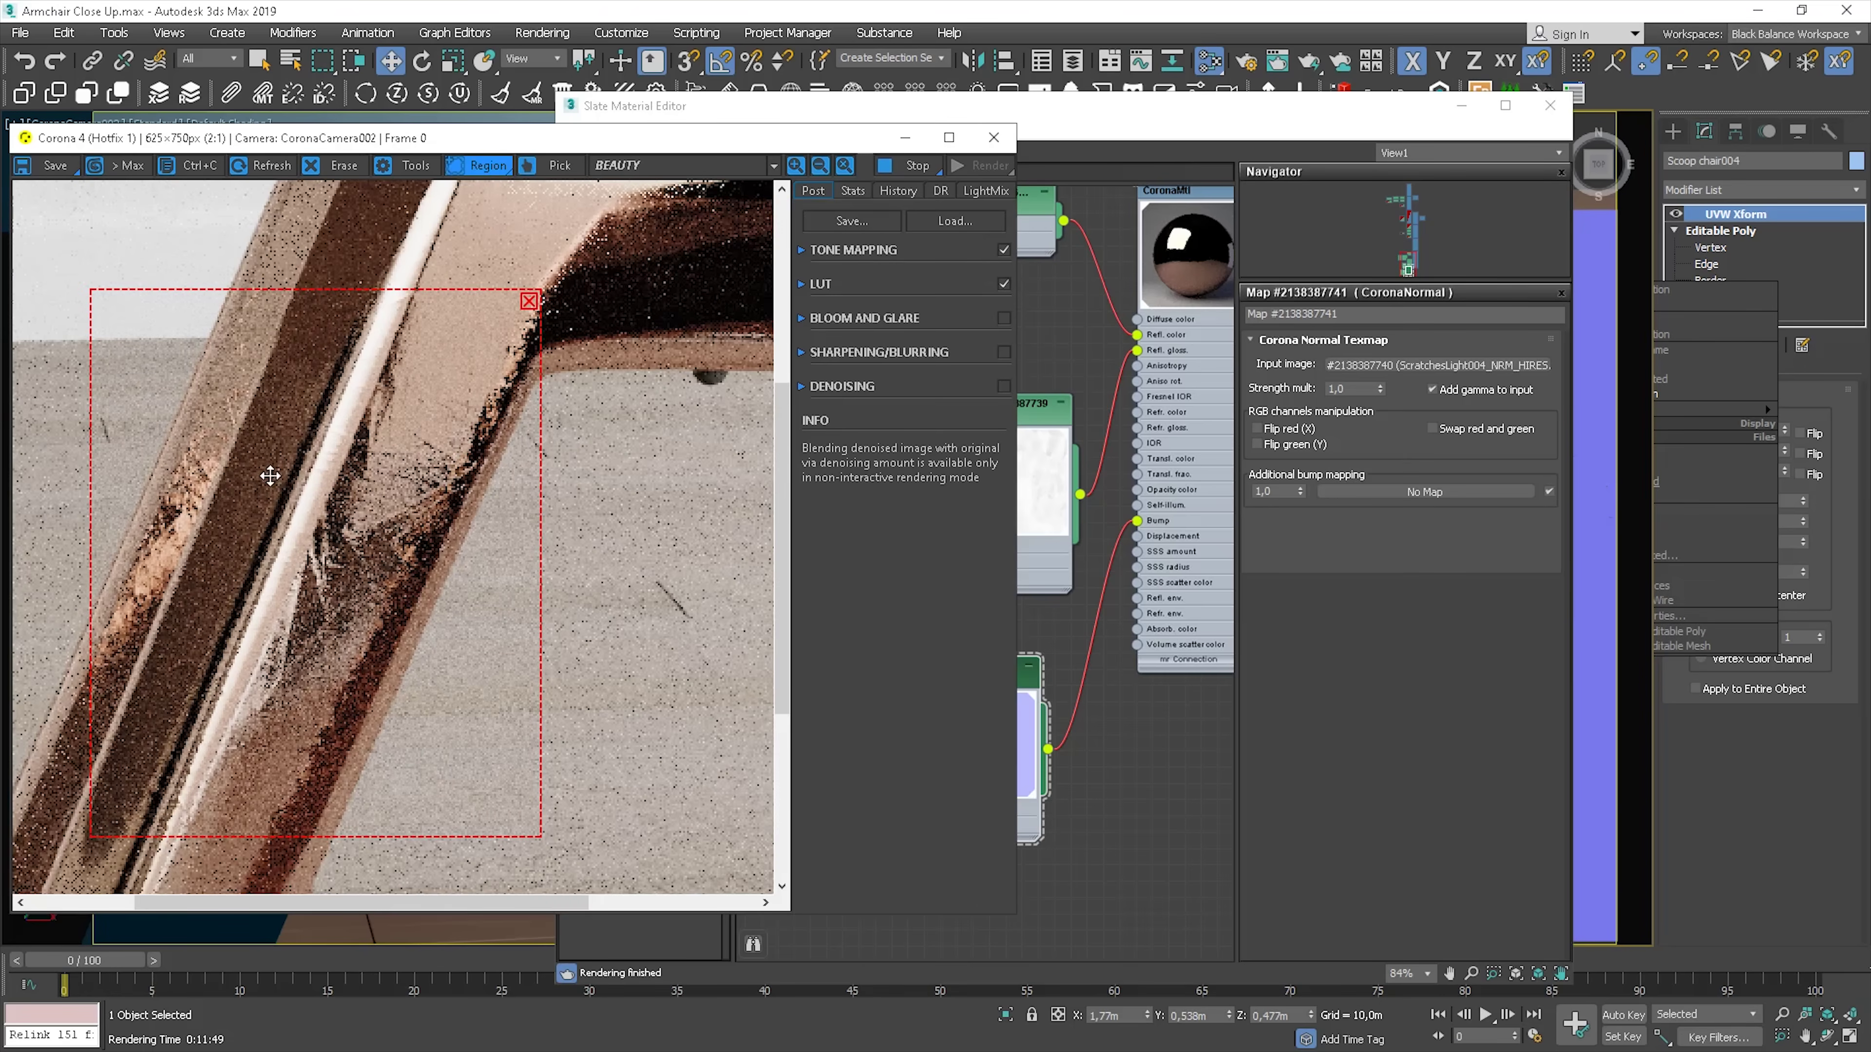
scroll(464, 516, down, 1)
scroll(376, 566, up, 1)
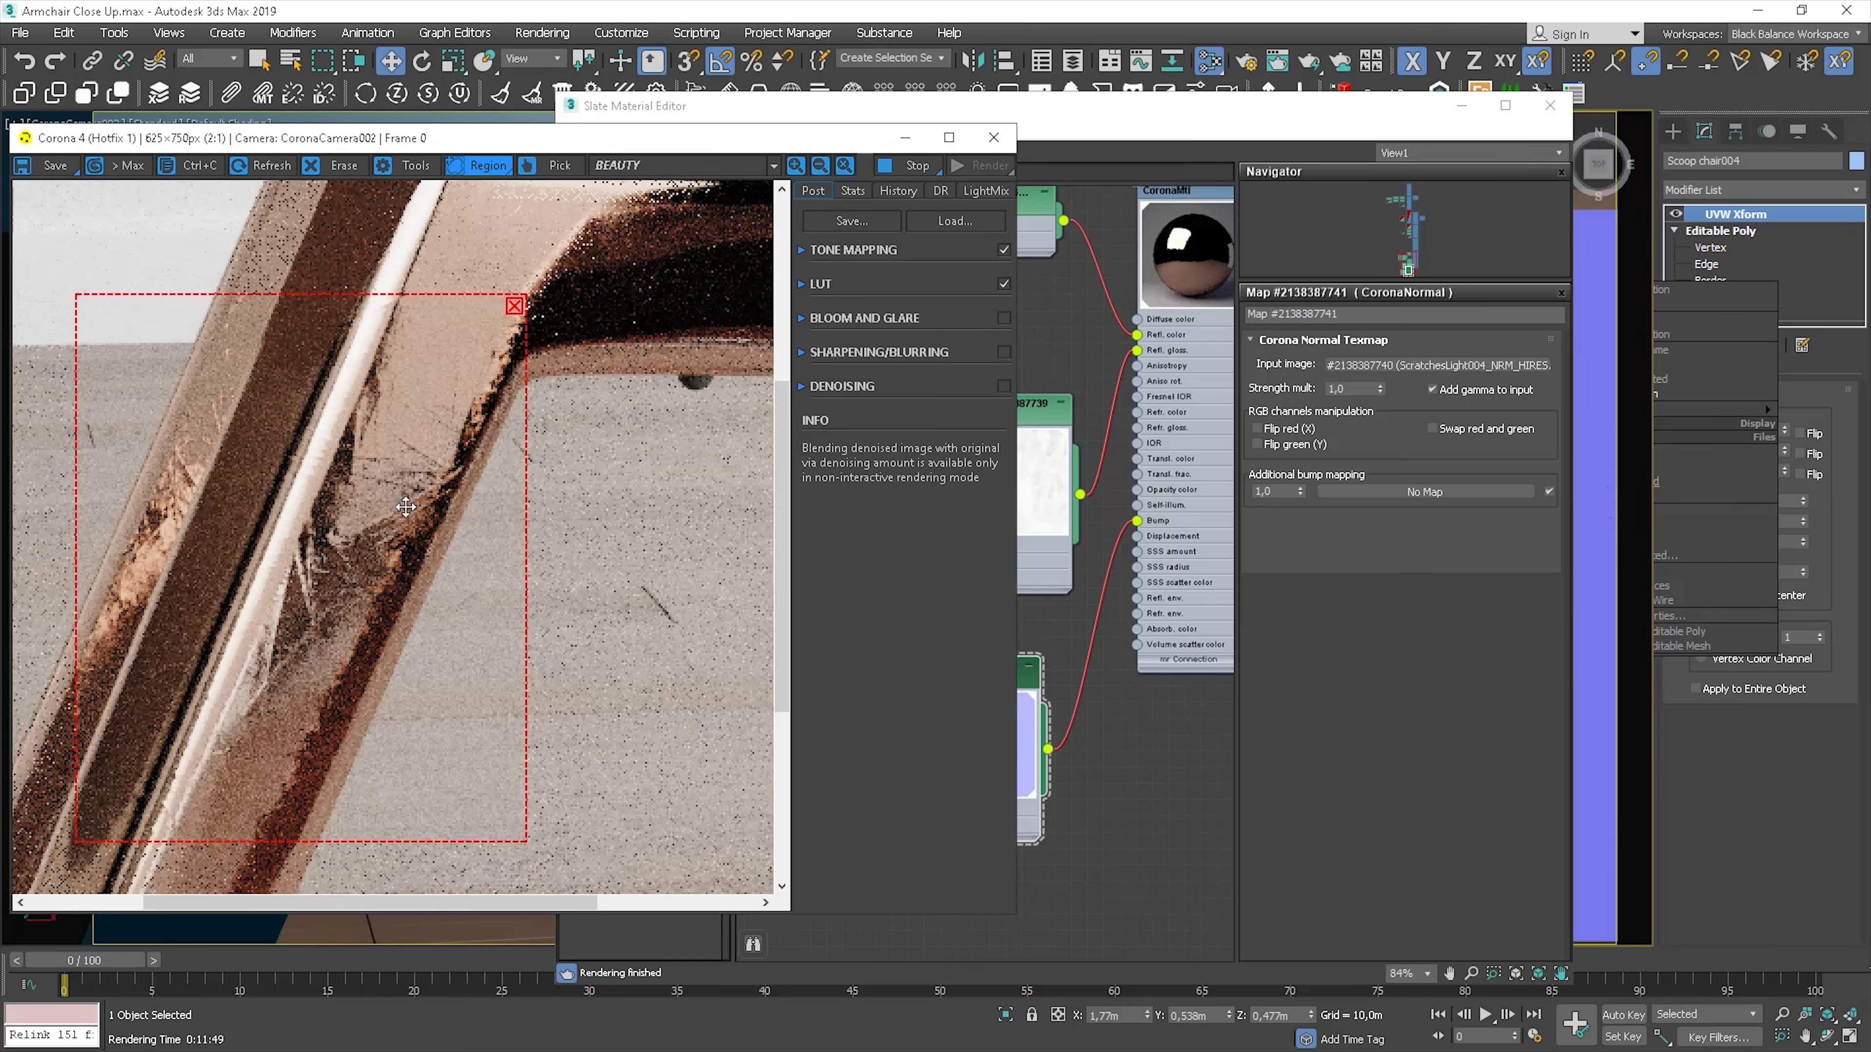
scroll(396, 594, down, 1)
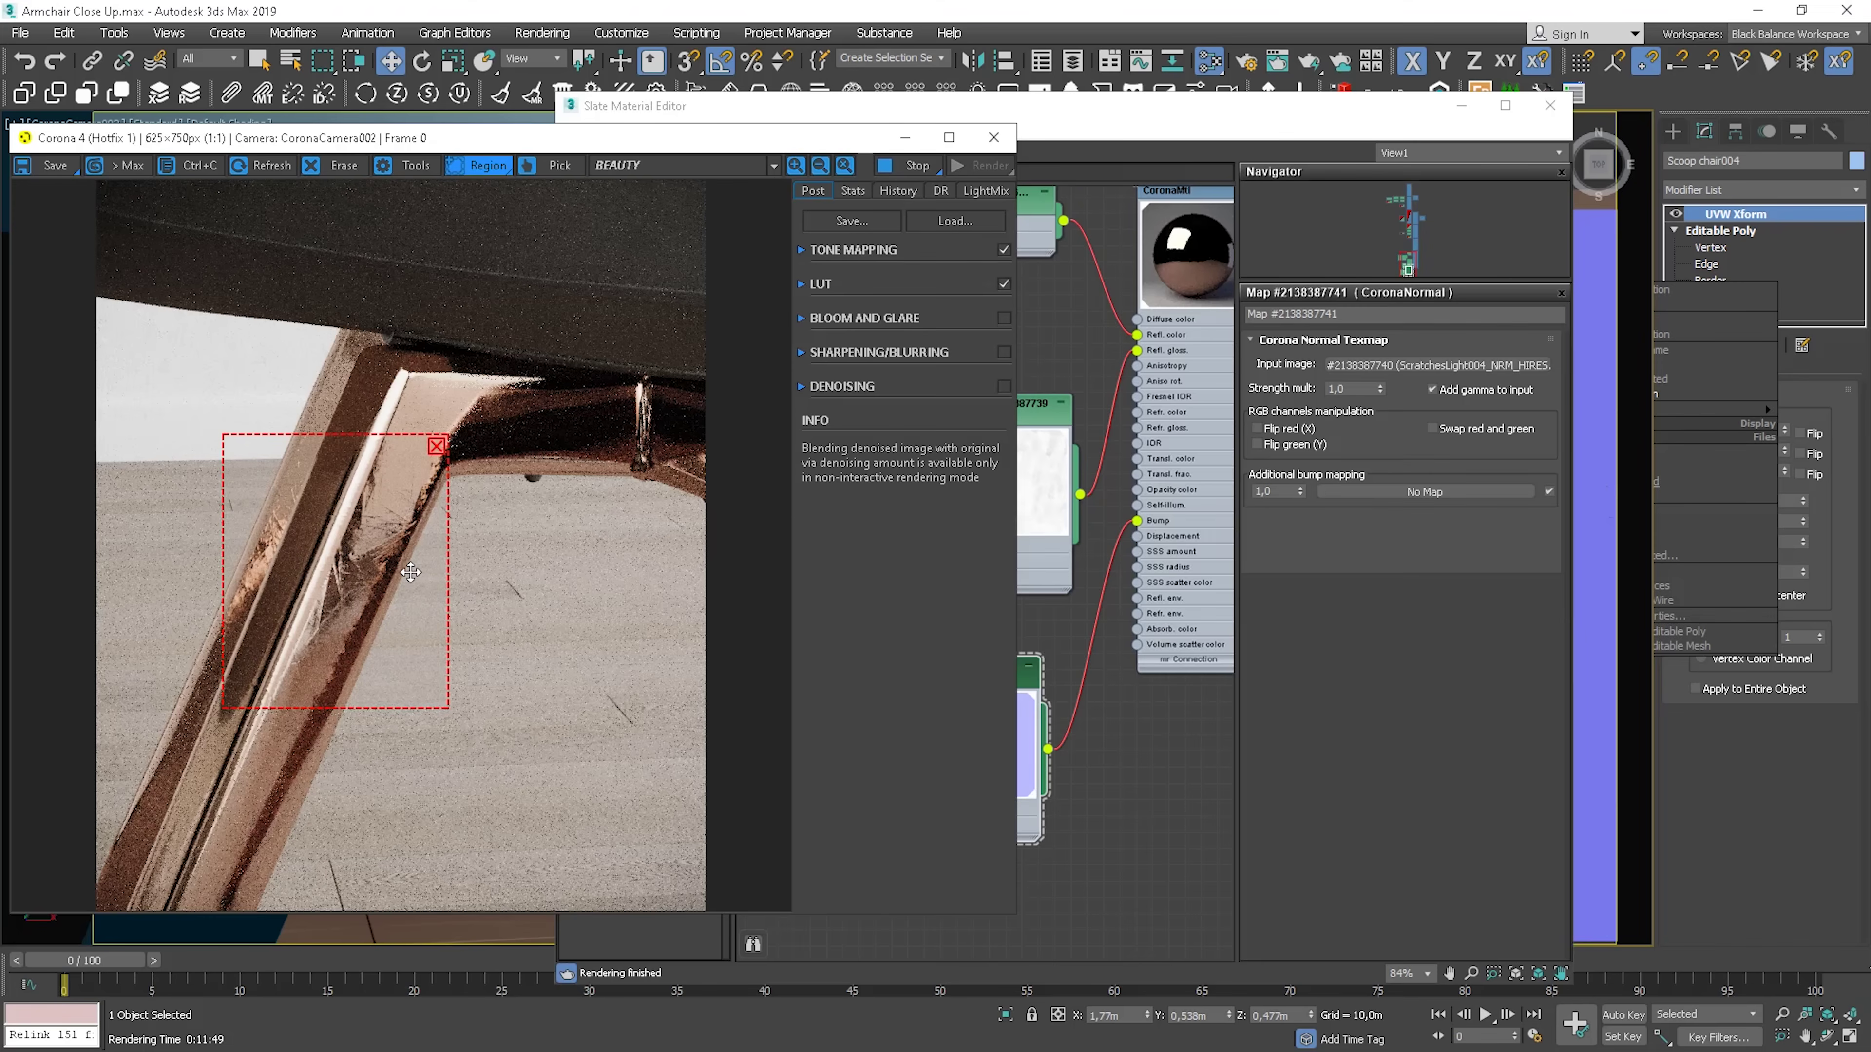
Set the CoronaNormal strength multiplier to -1,0, then -0,5
click(1029, 693)
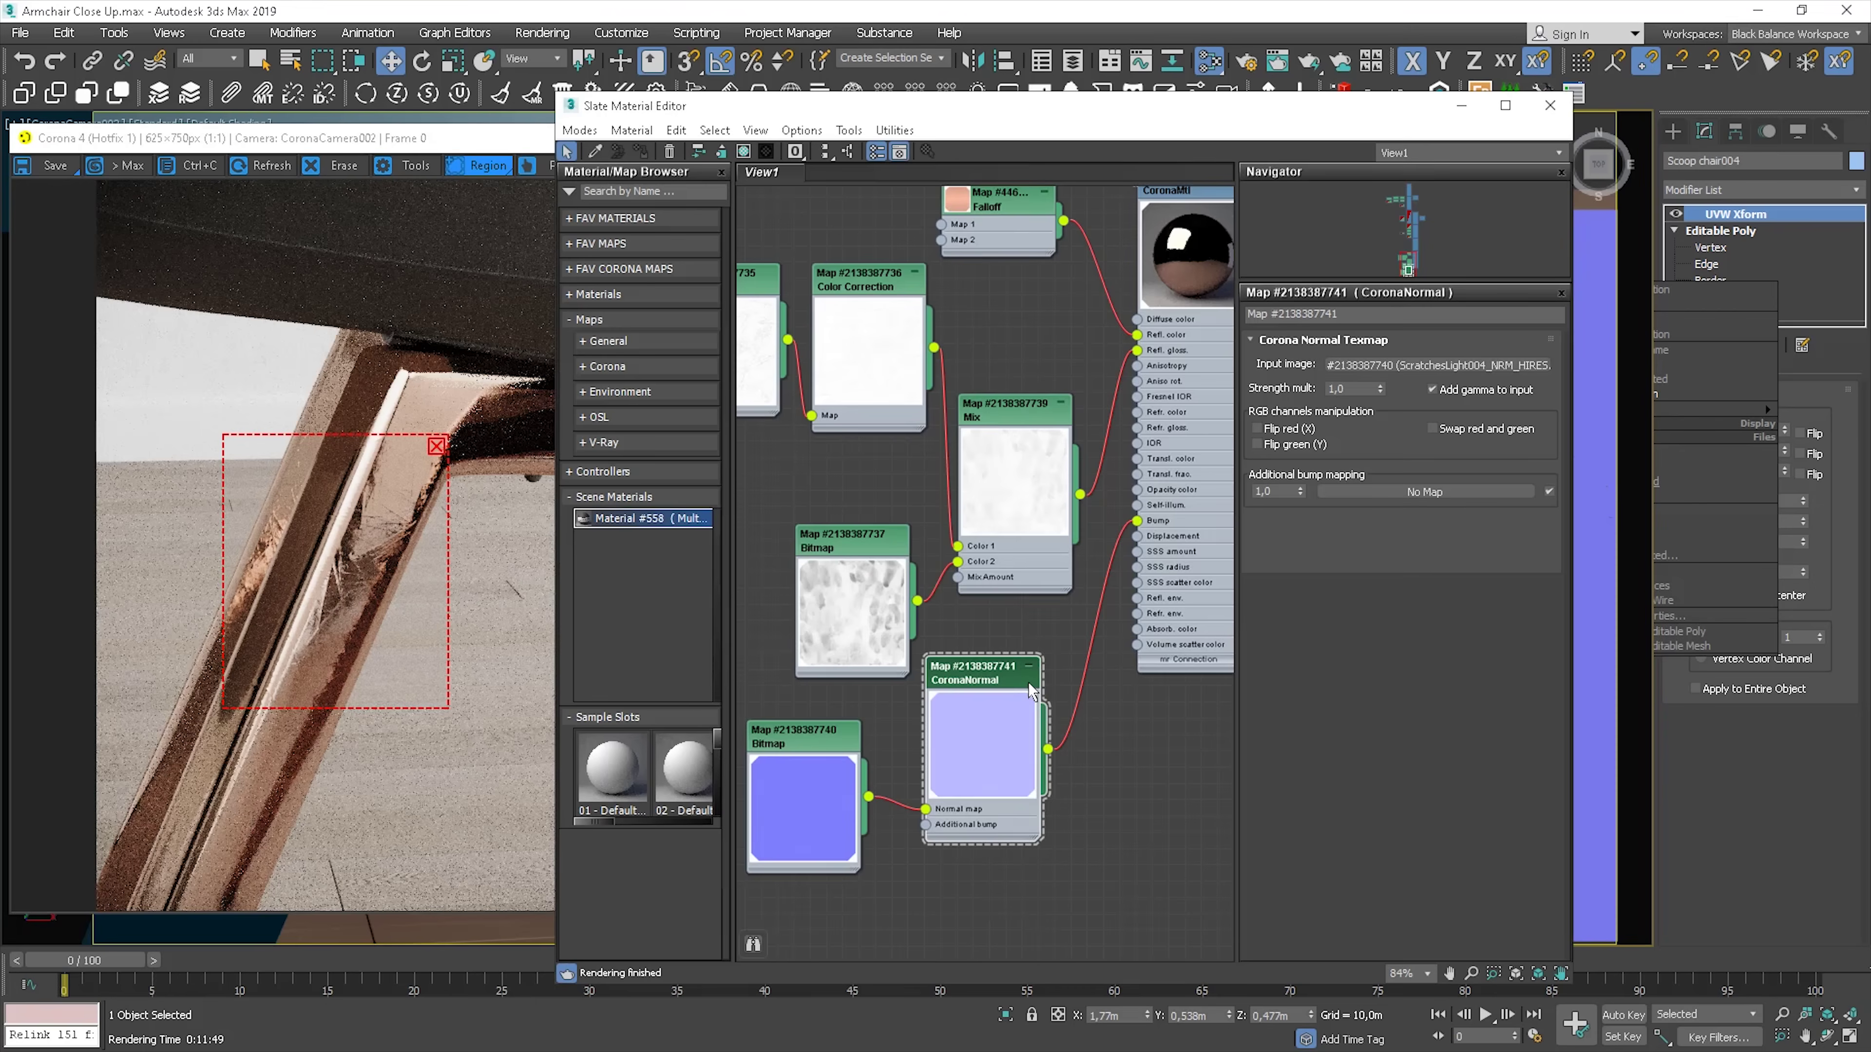
double_click(1332, 390)
key(Return)
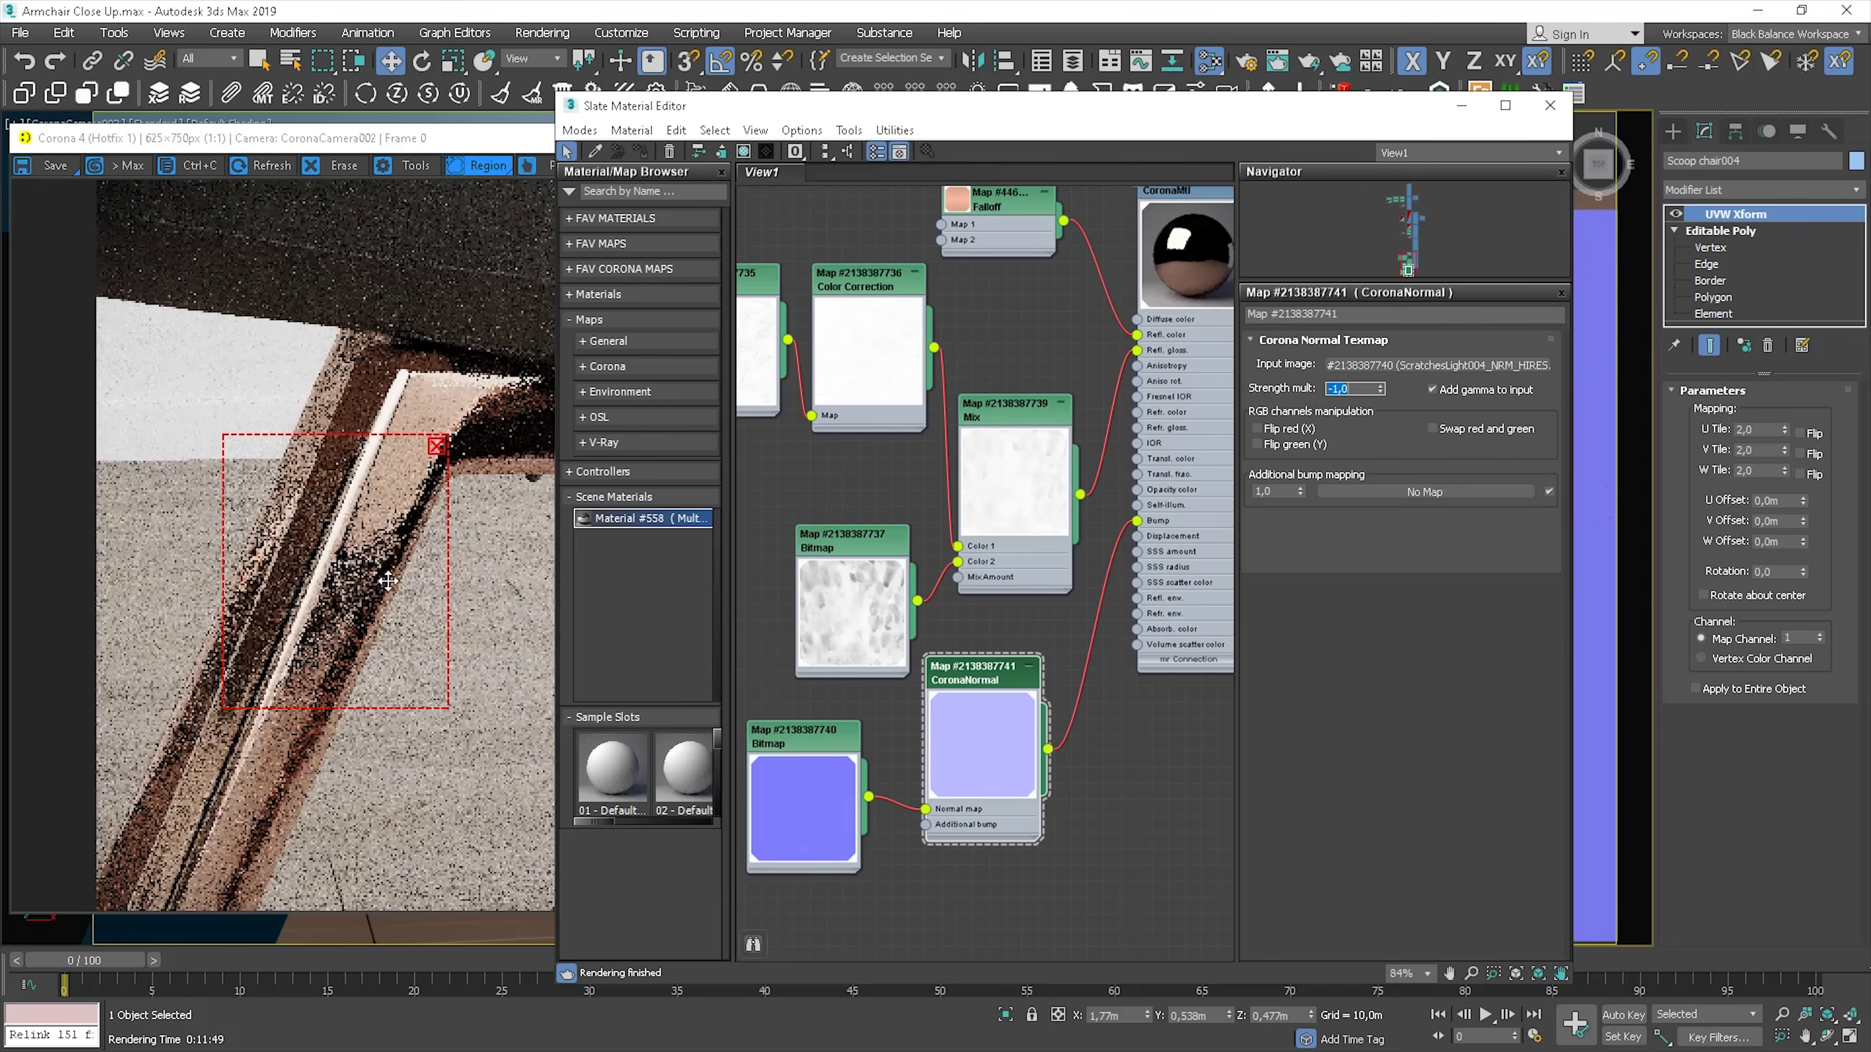
scroll(387, 582, up, 1)
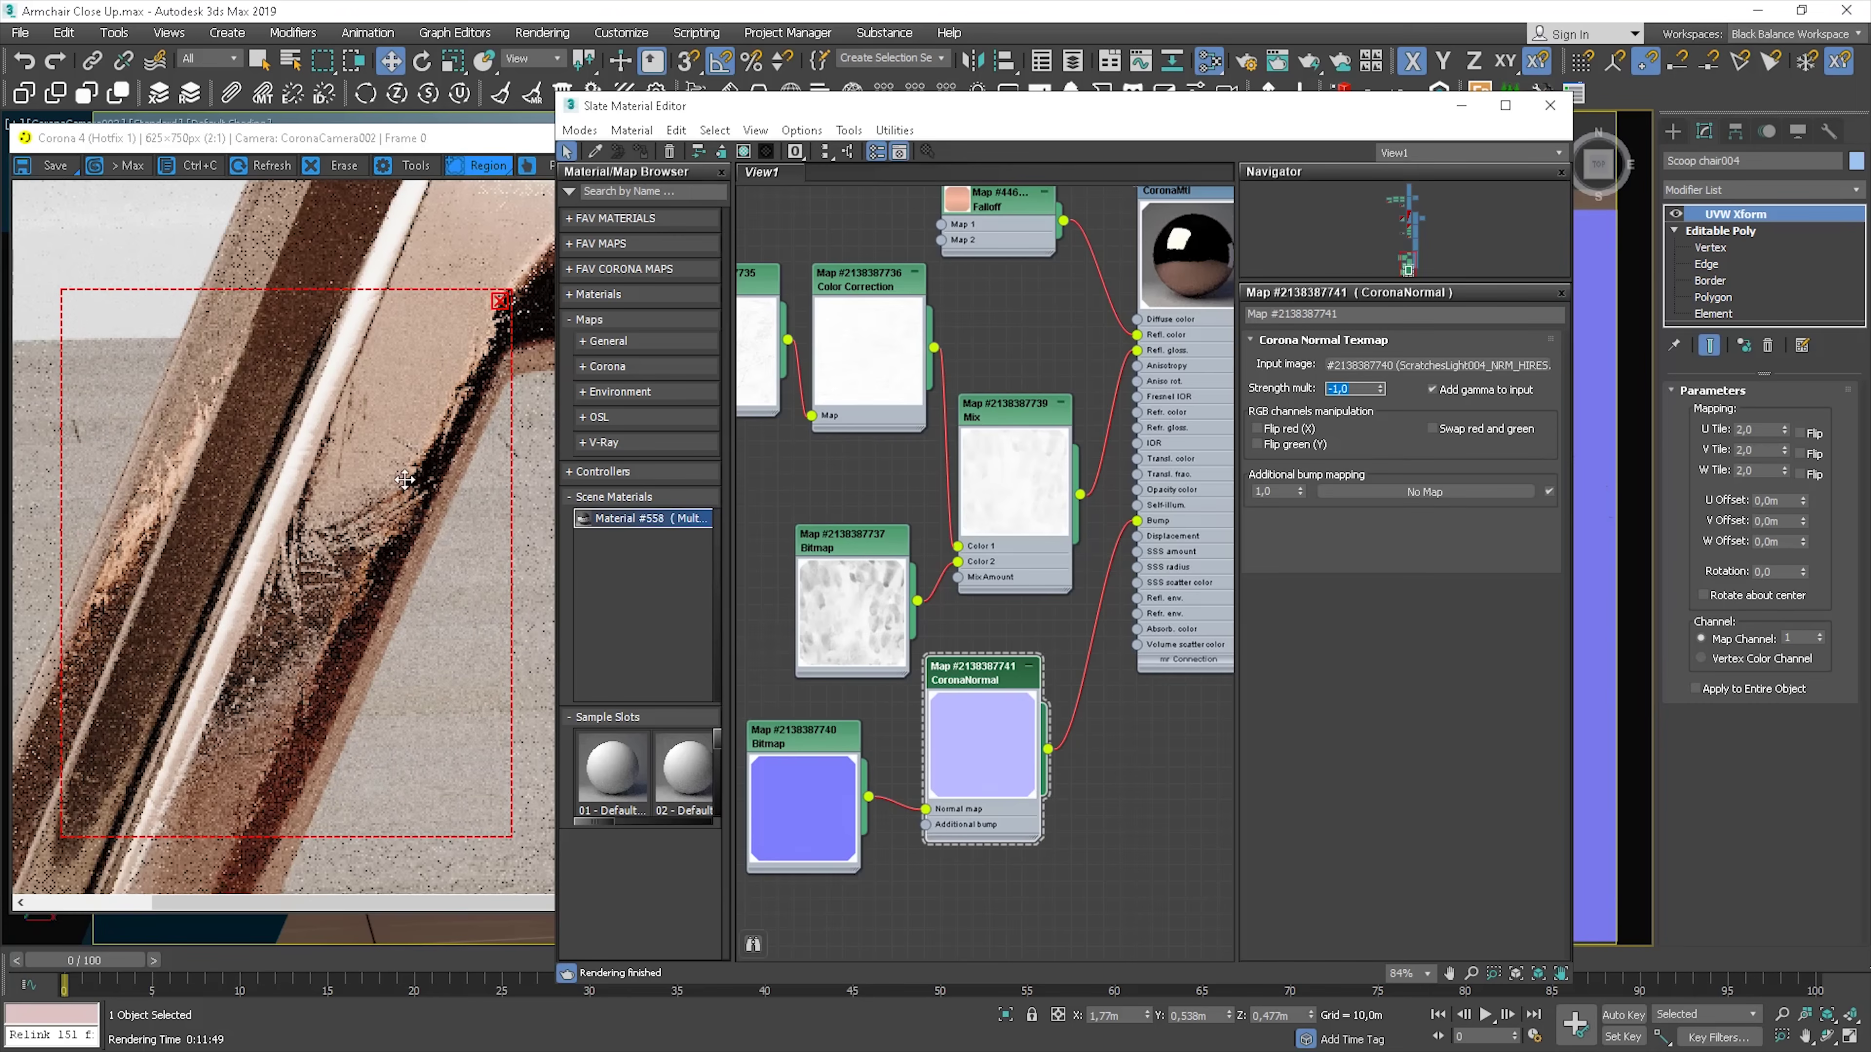
scroll(364, 561, down, 1)
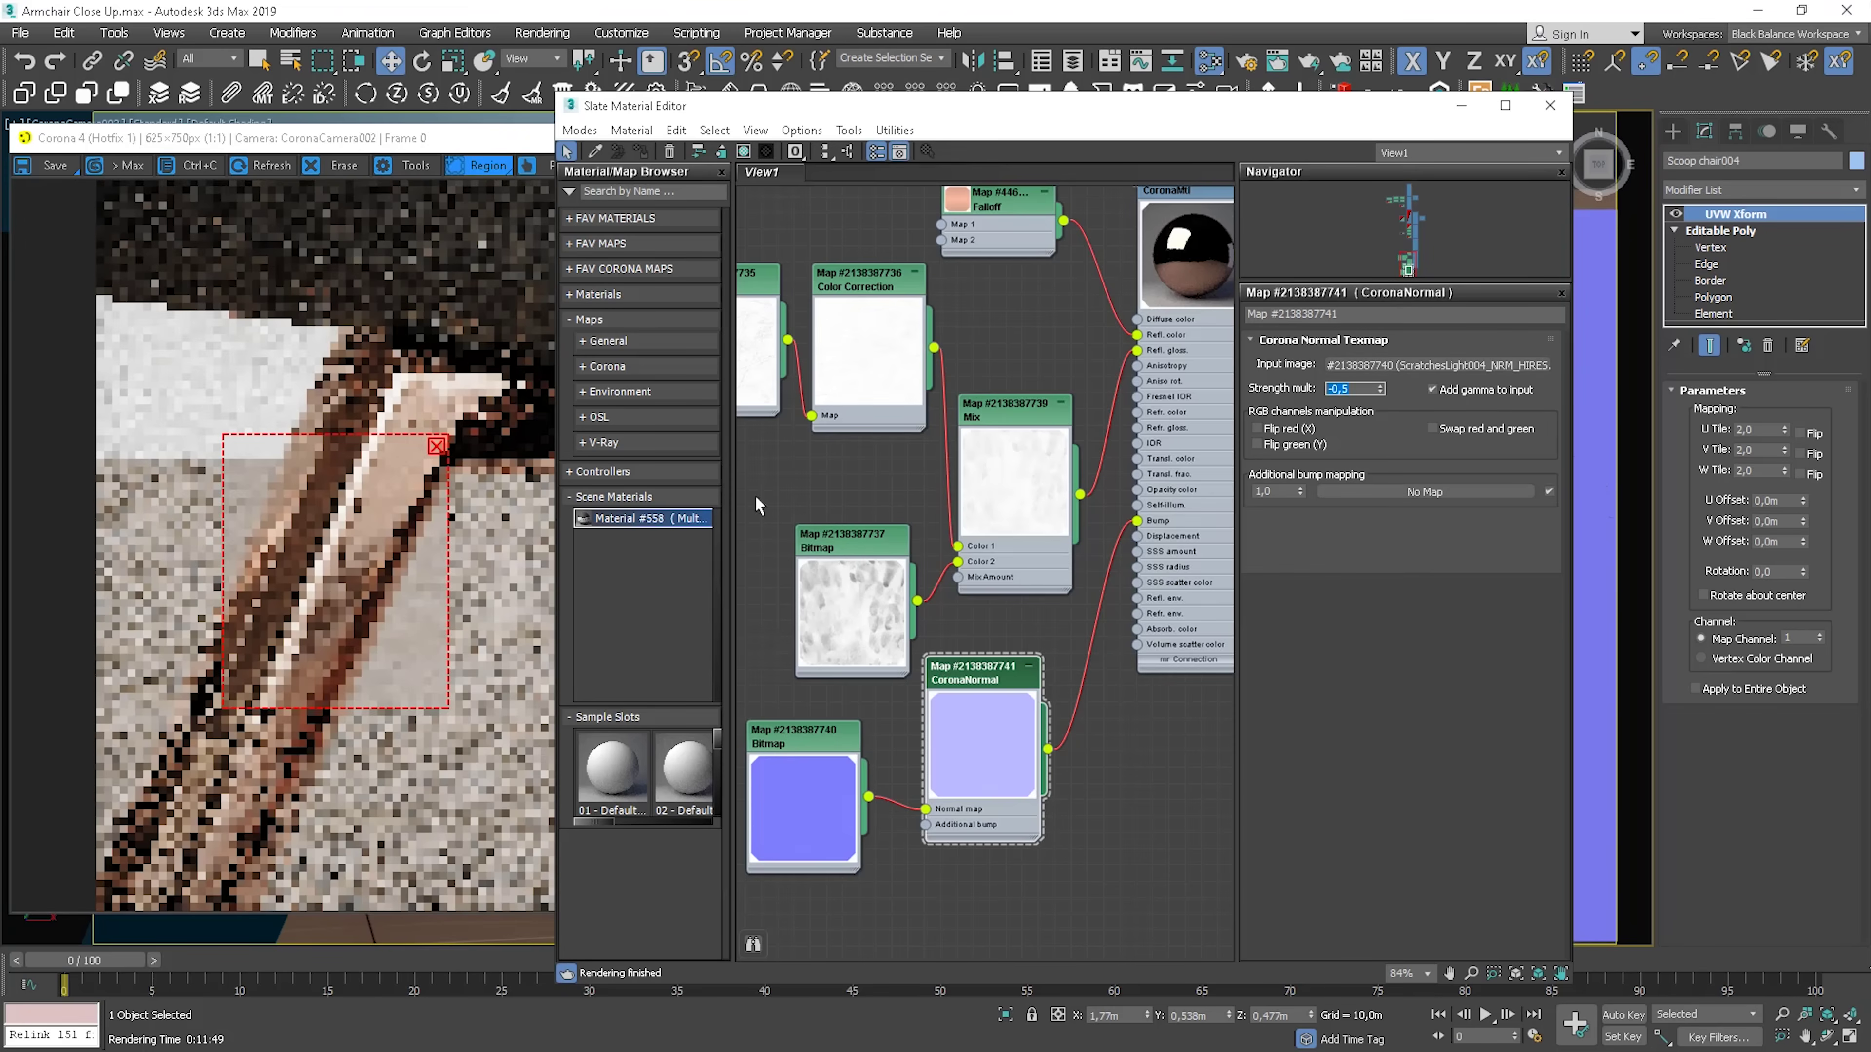
scroll(381, 611, up, 1)
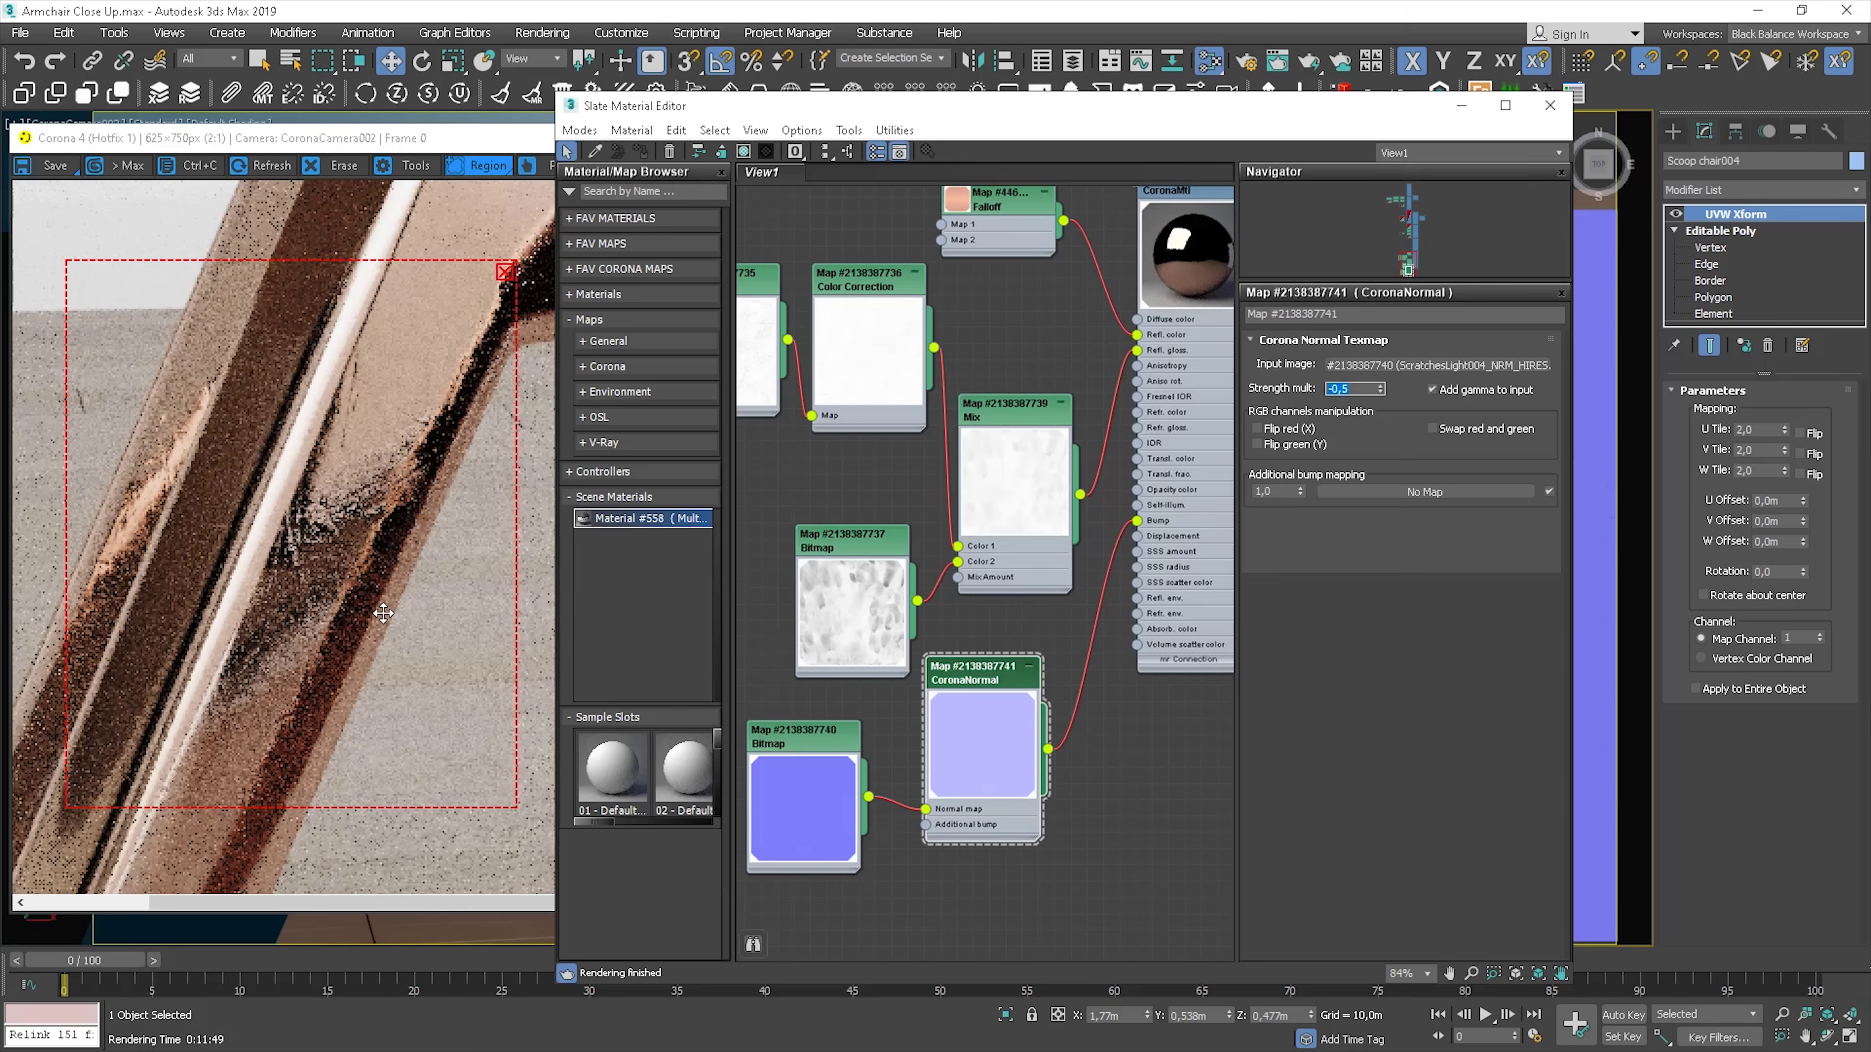
Test CoronaNormal strength multipliers of -0,1 and -0,2
scroll(380, 610, down, 1)
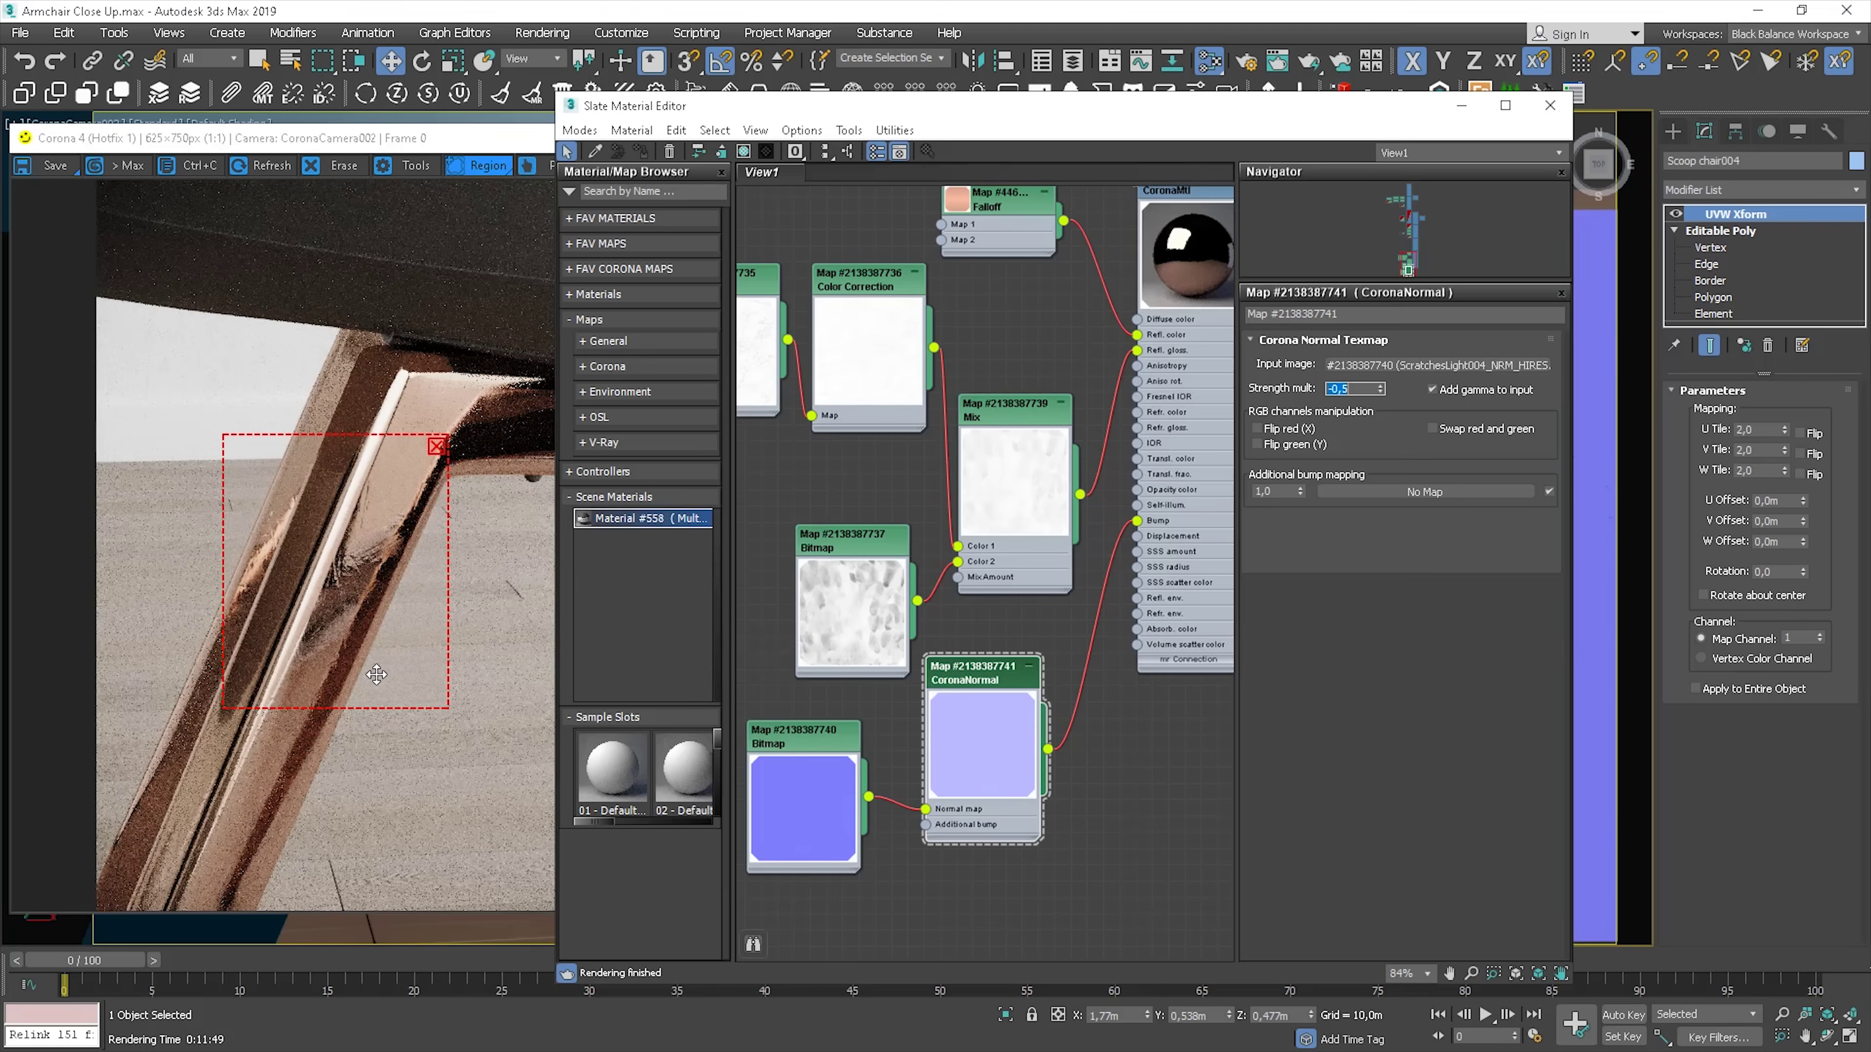
text(-0,1)
key(Return)
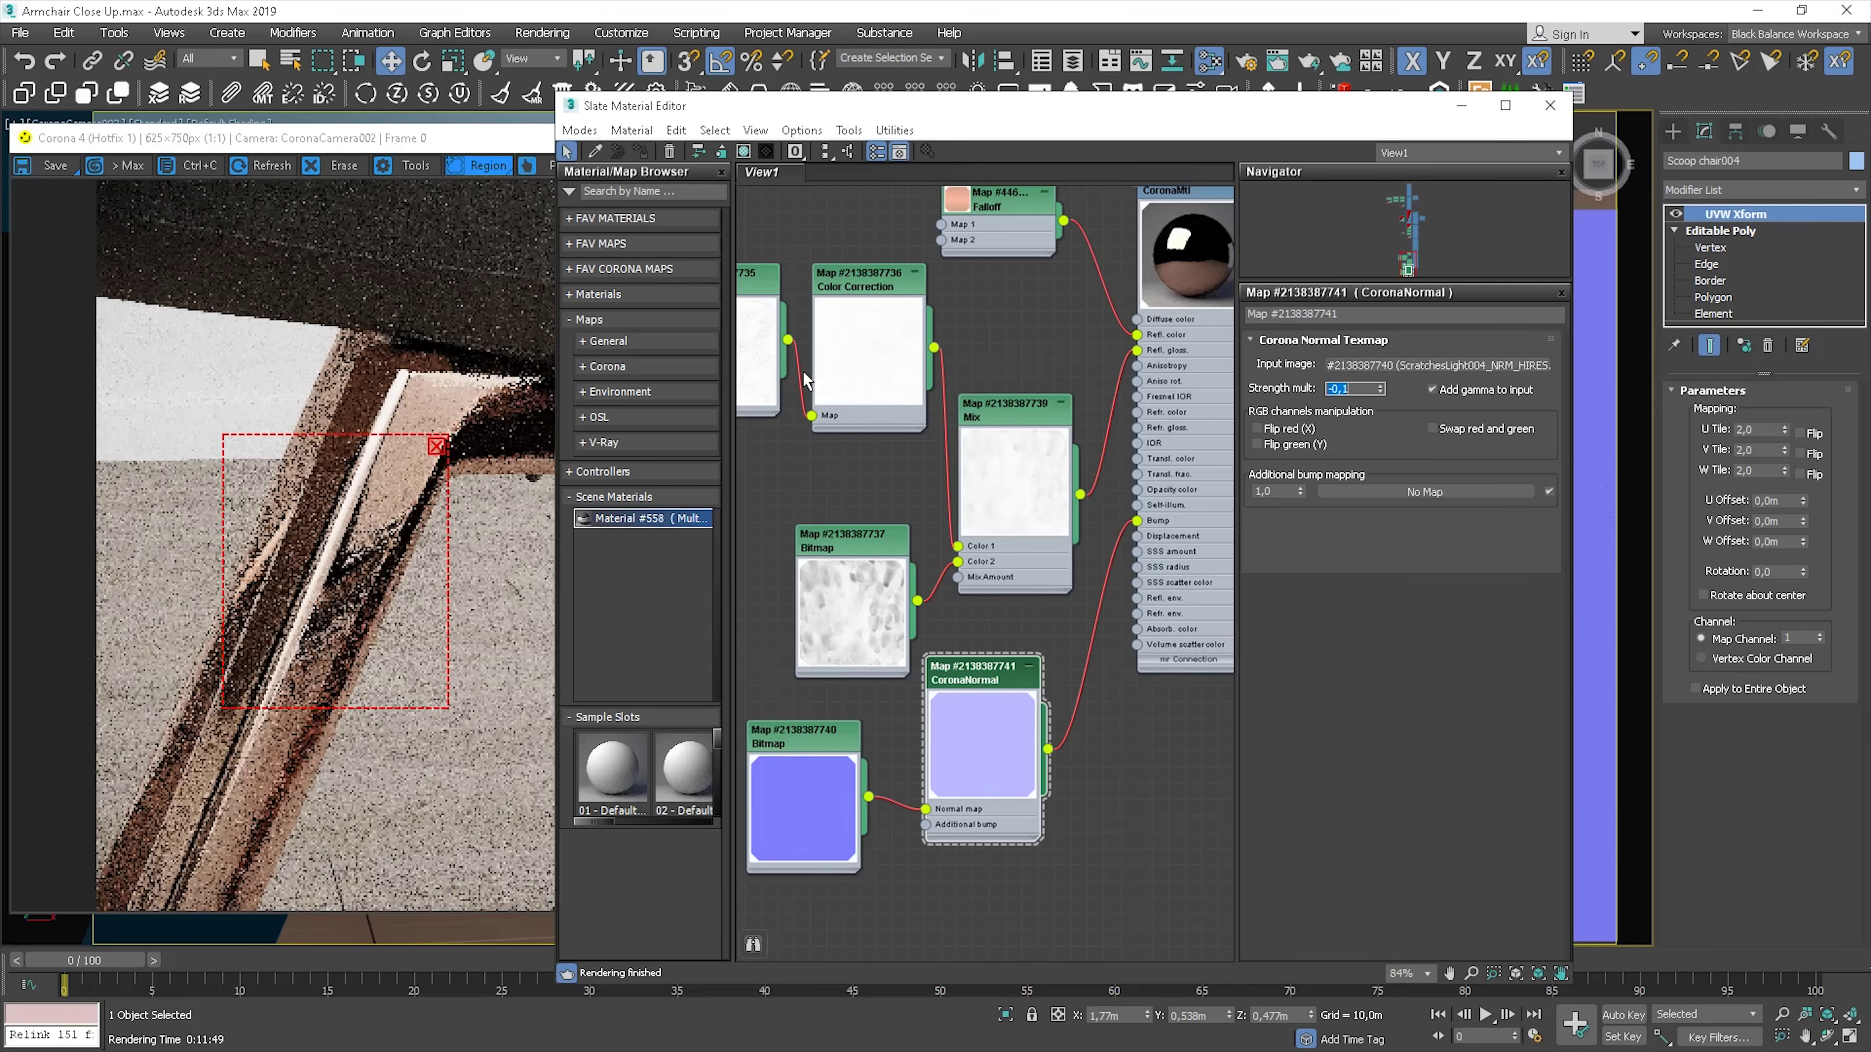
scroll(383, 554, up, 1)
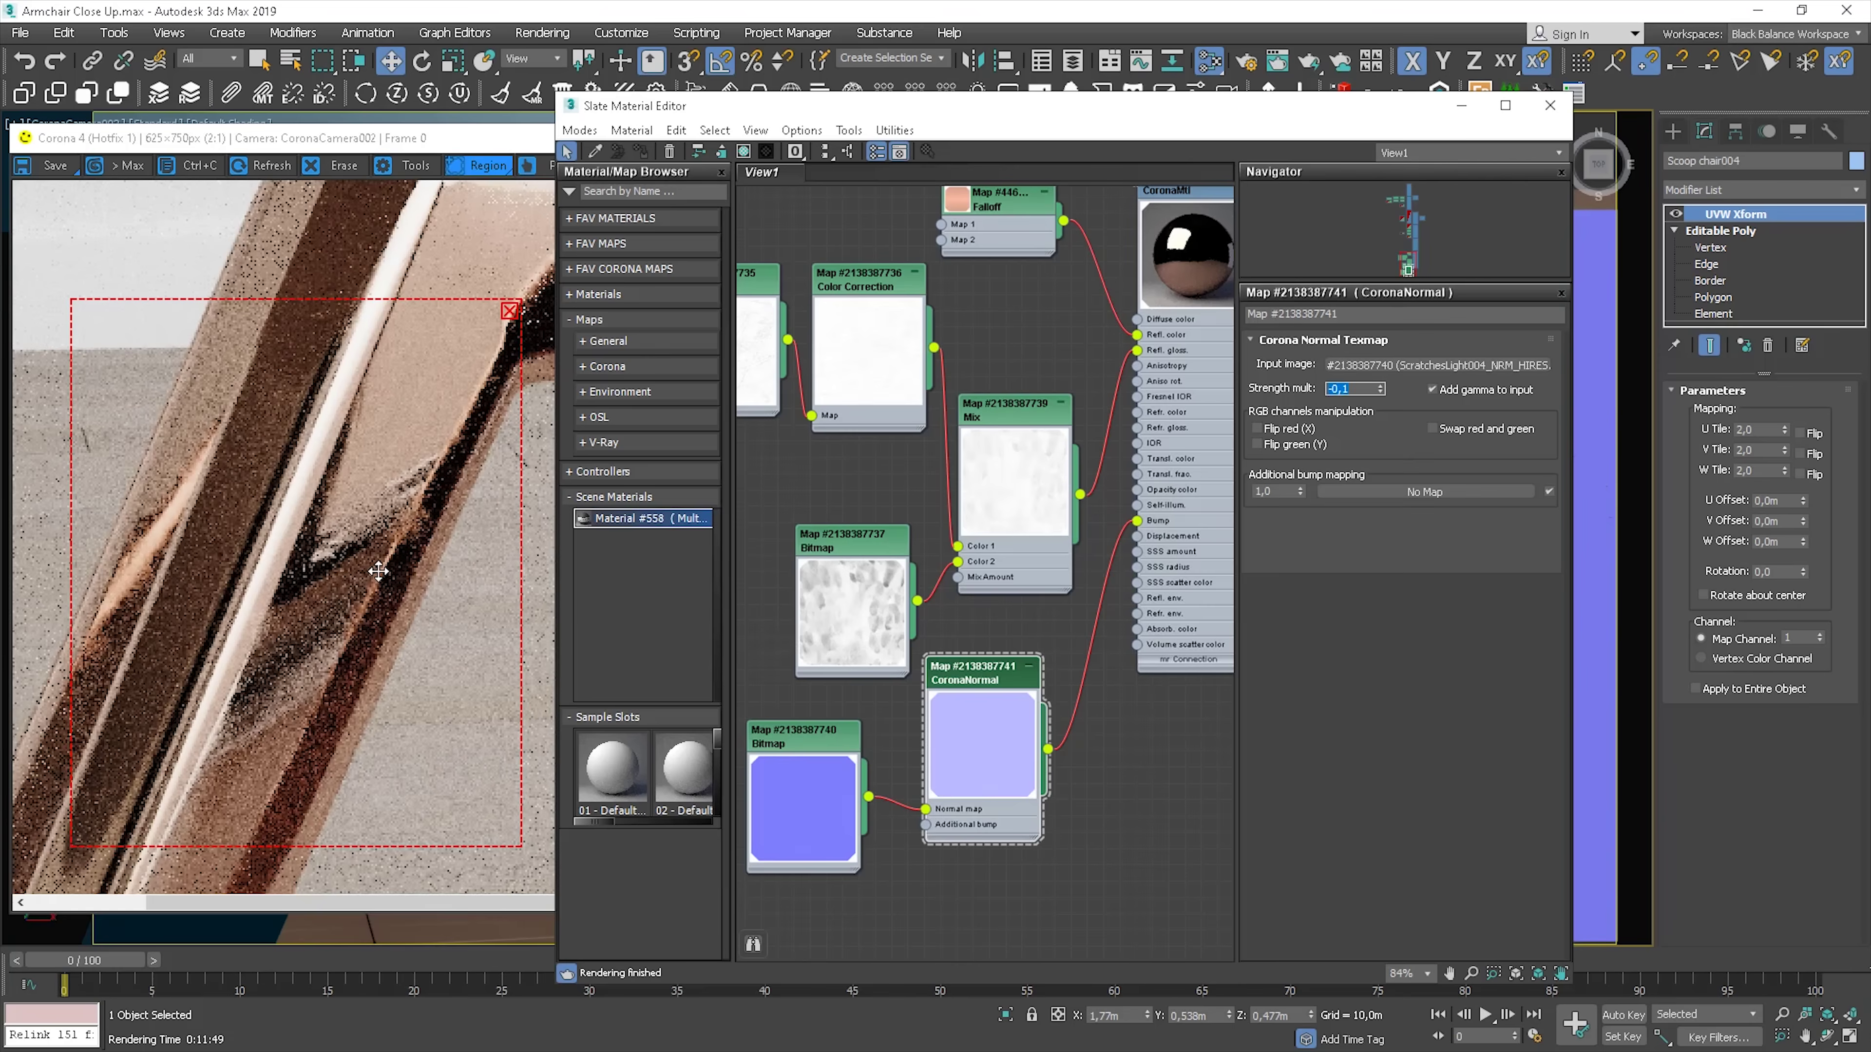
scroll(386, 568, down, 1)
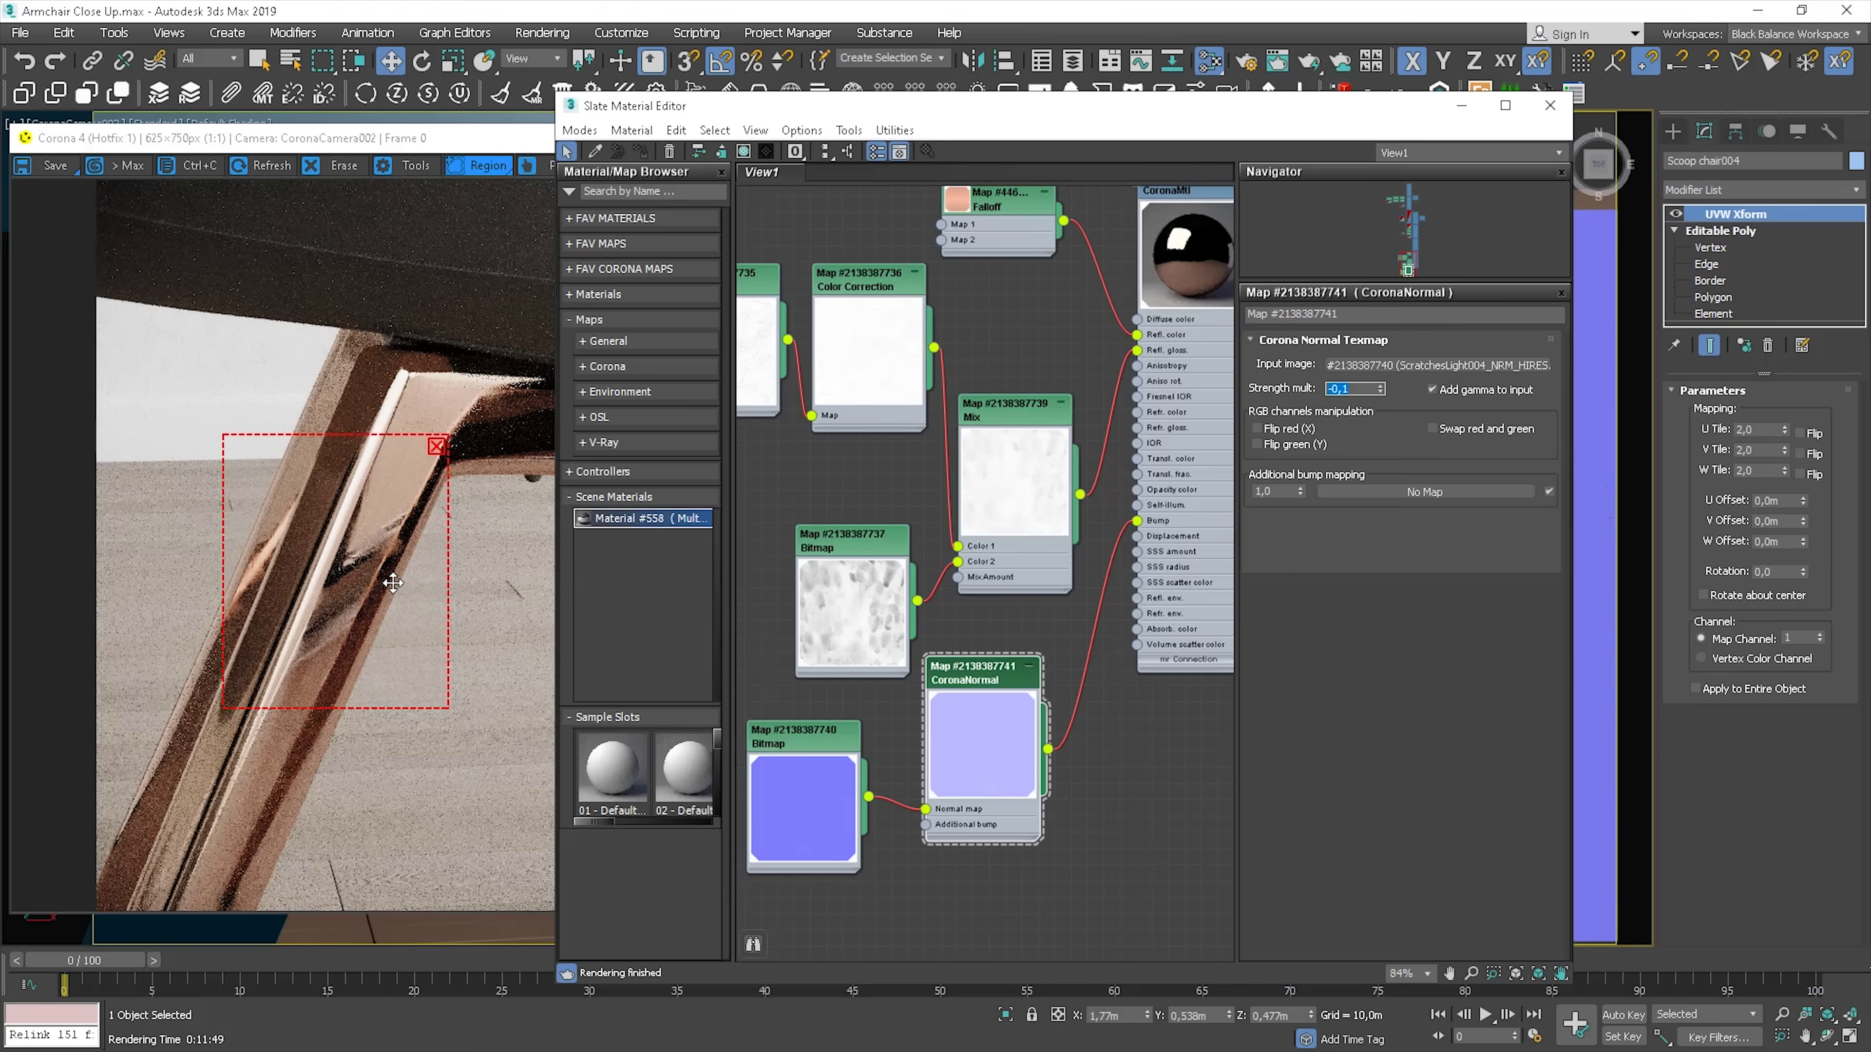
scroll(393, 583, up, 1)
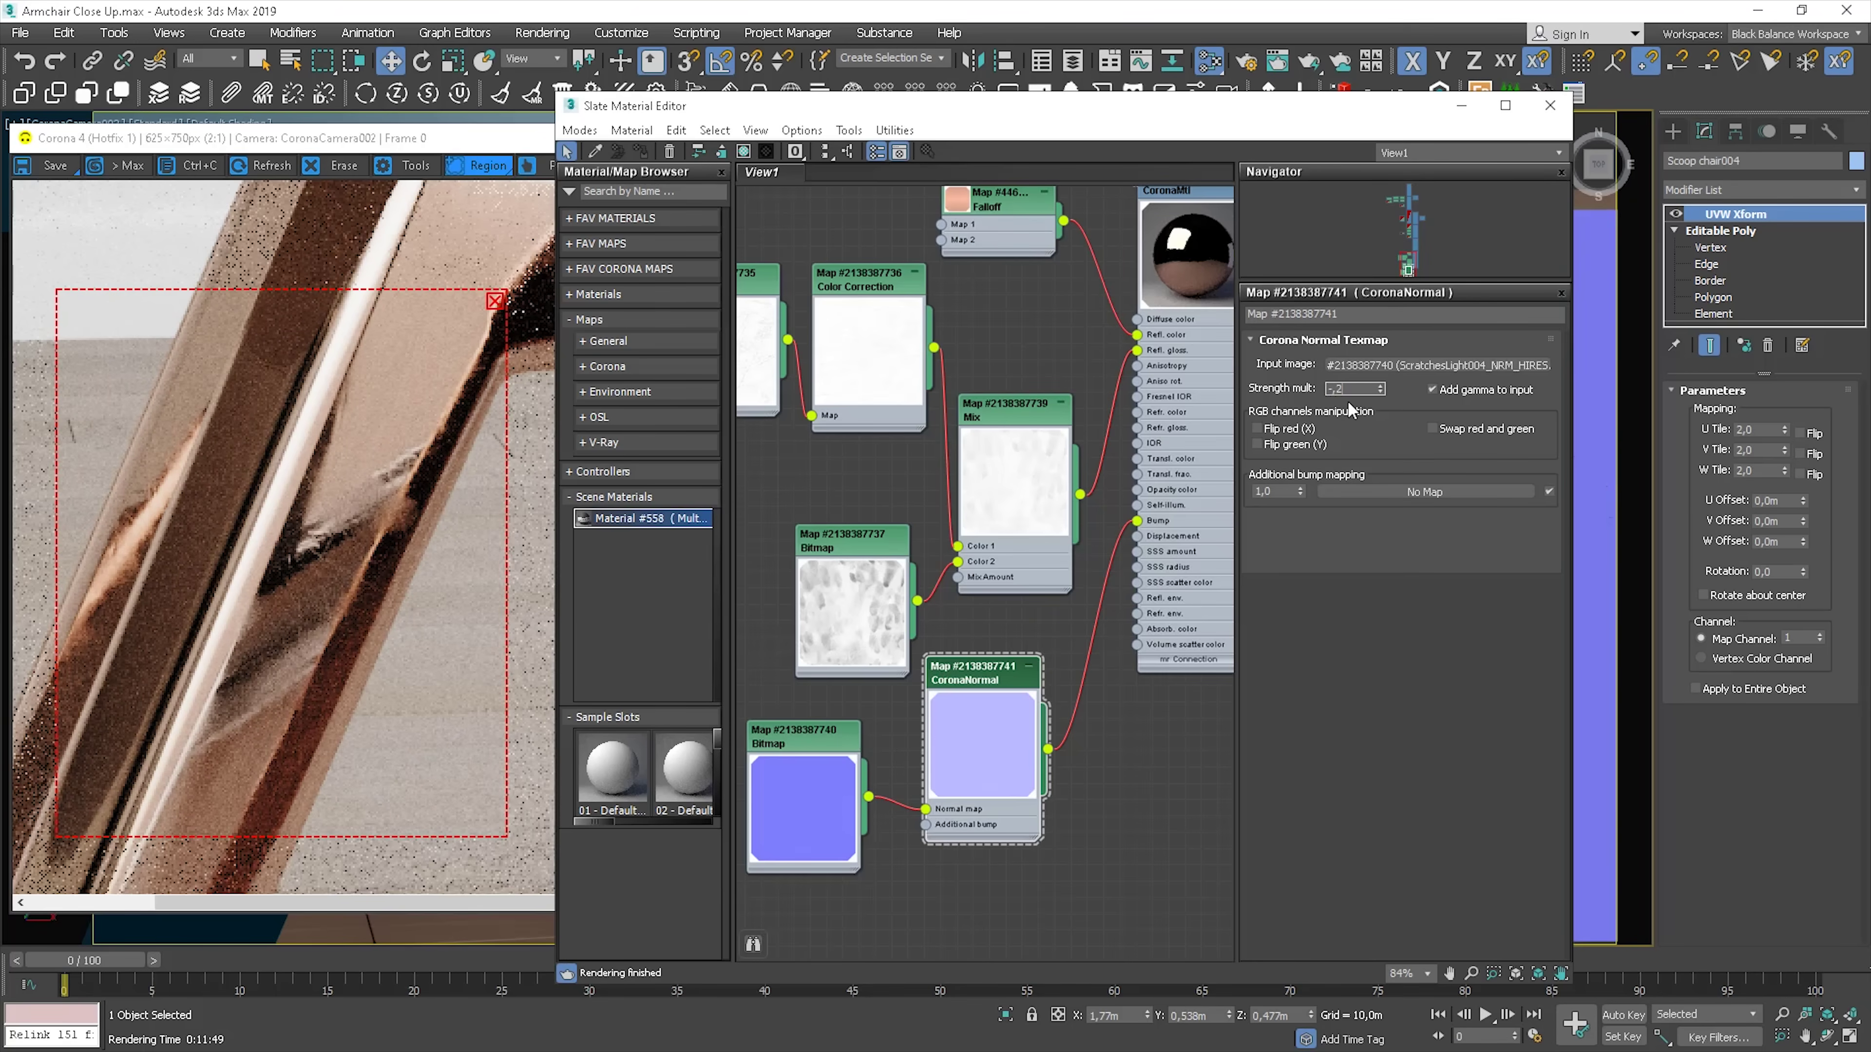
key(Return)
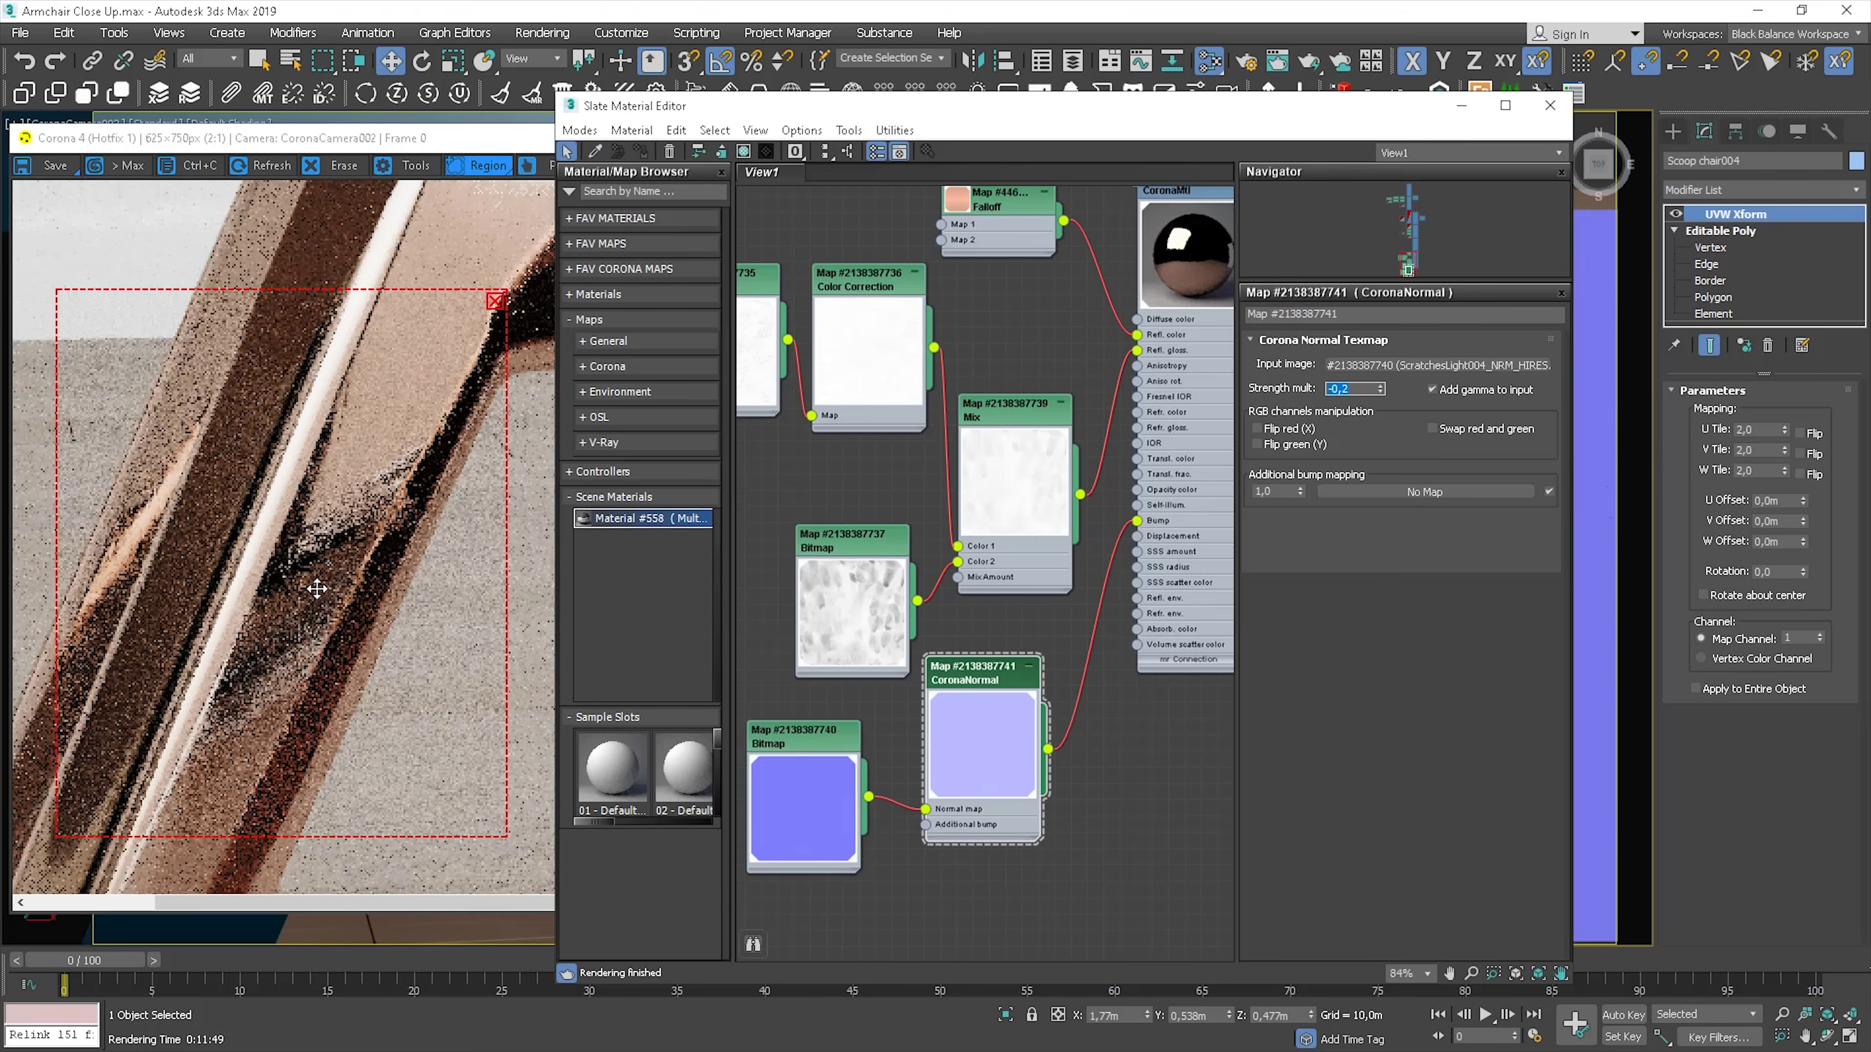
scroll(360, 642, down, 1)
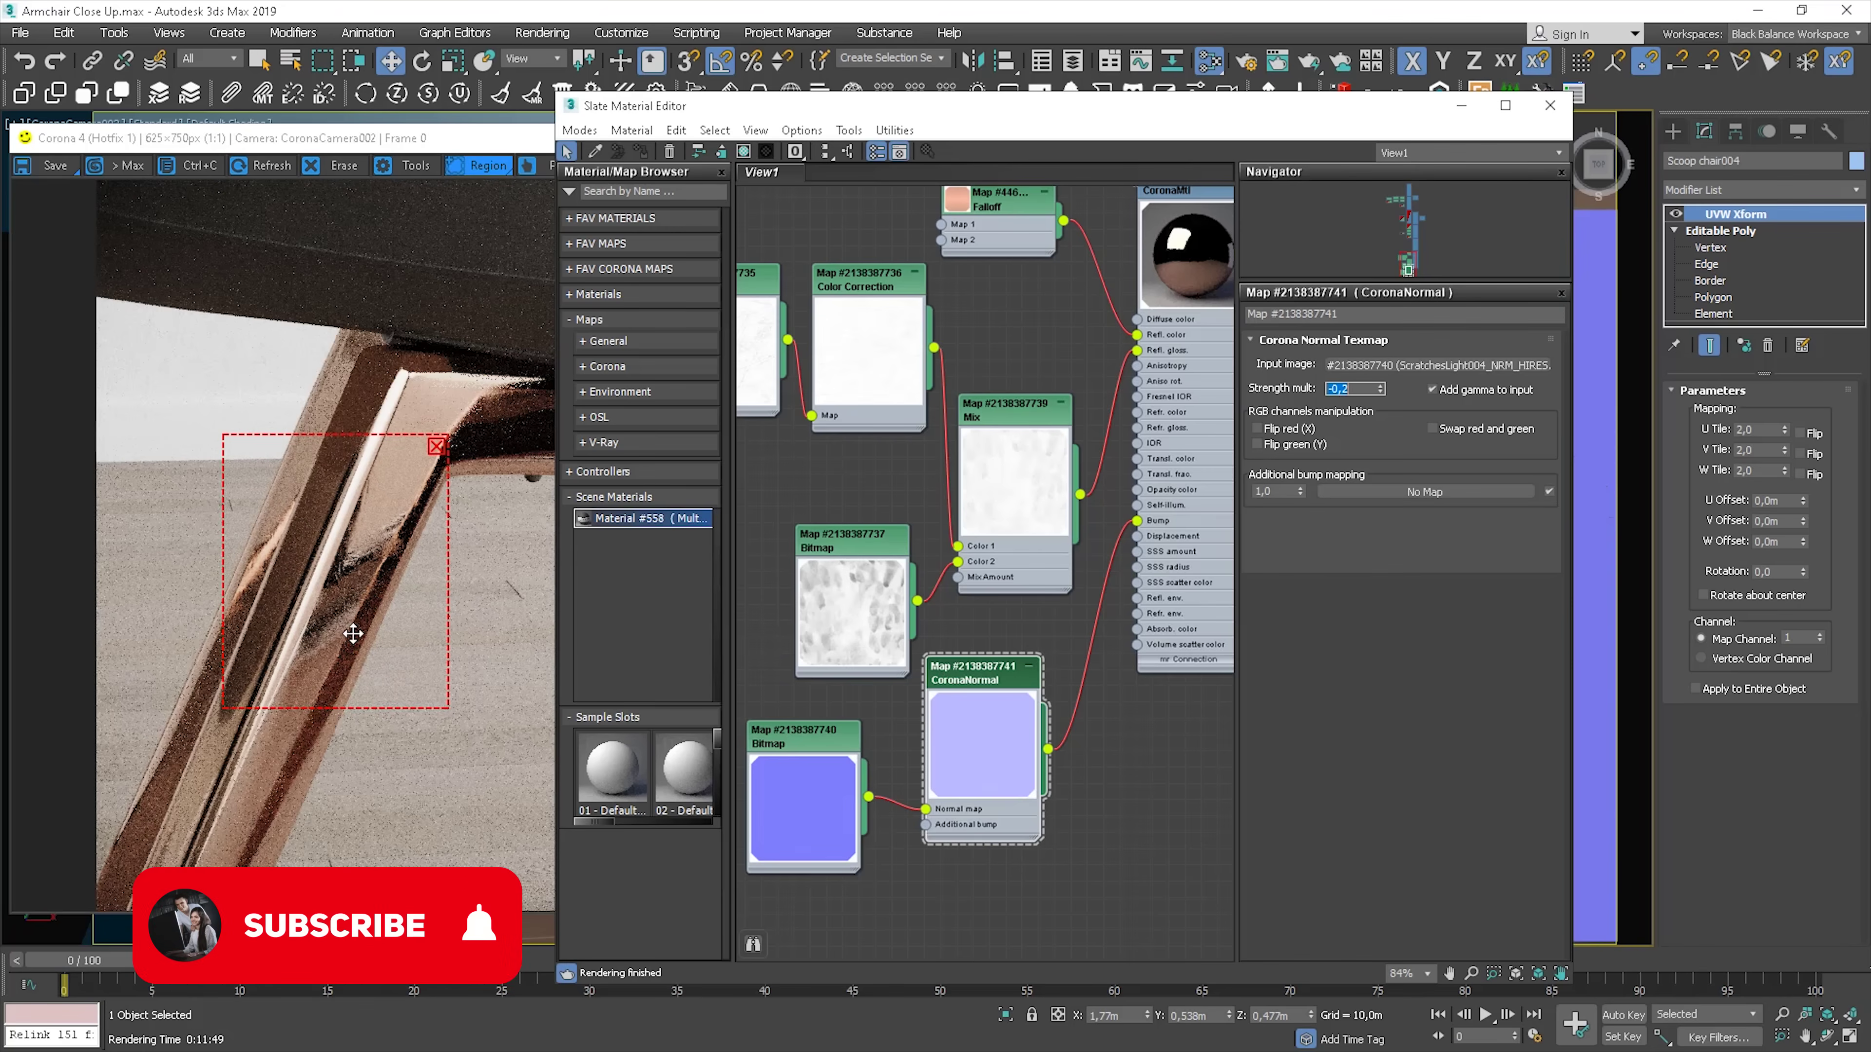
Enlarge the render region, widening it right and extending it upward over the leg
mouse_move(363, 638)
mouse_down()
mouse_move(340, 707)
mouse_move(350, 623)
mouse_up()
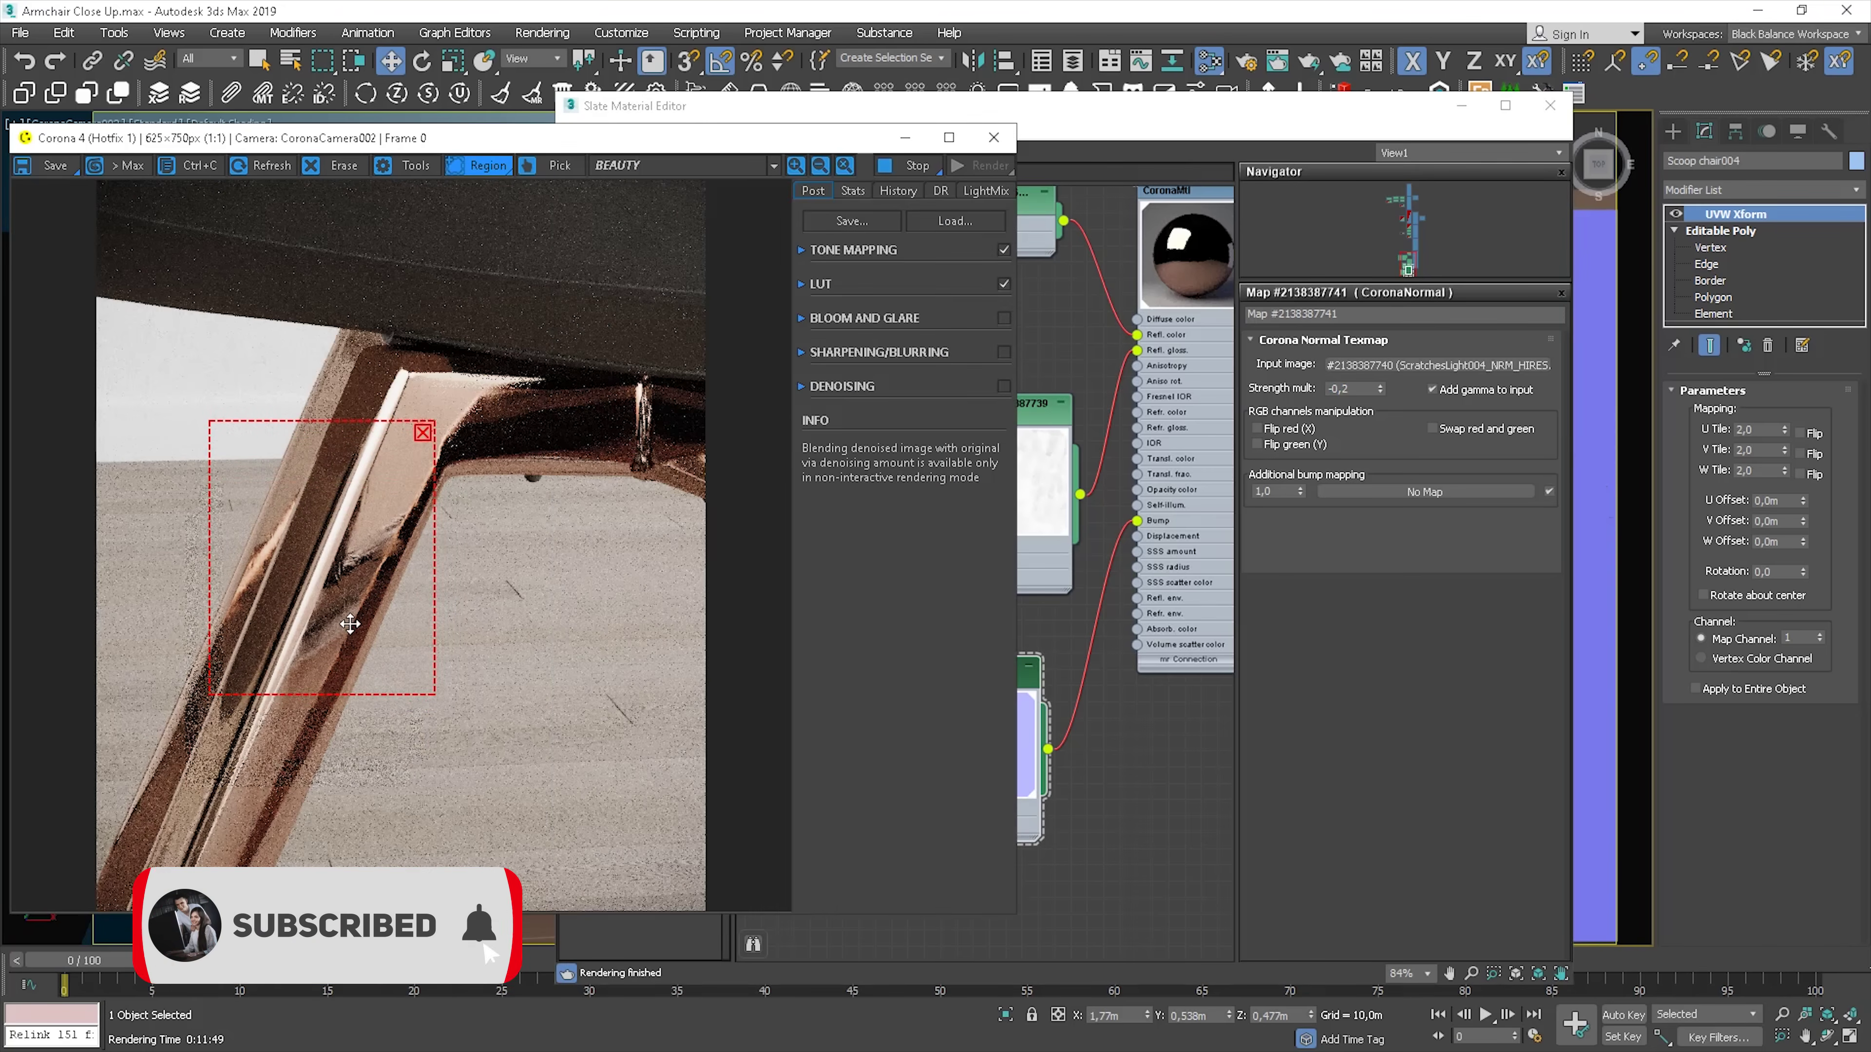
drag(437, 516, 545, 512)
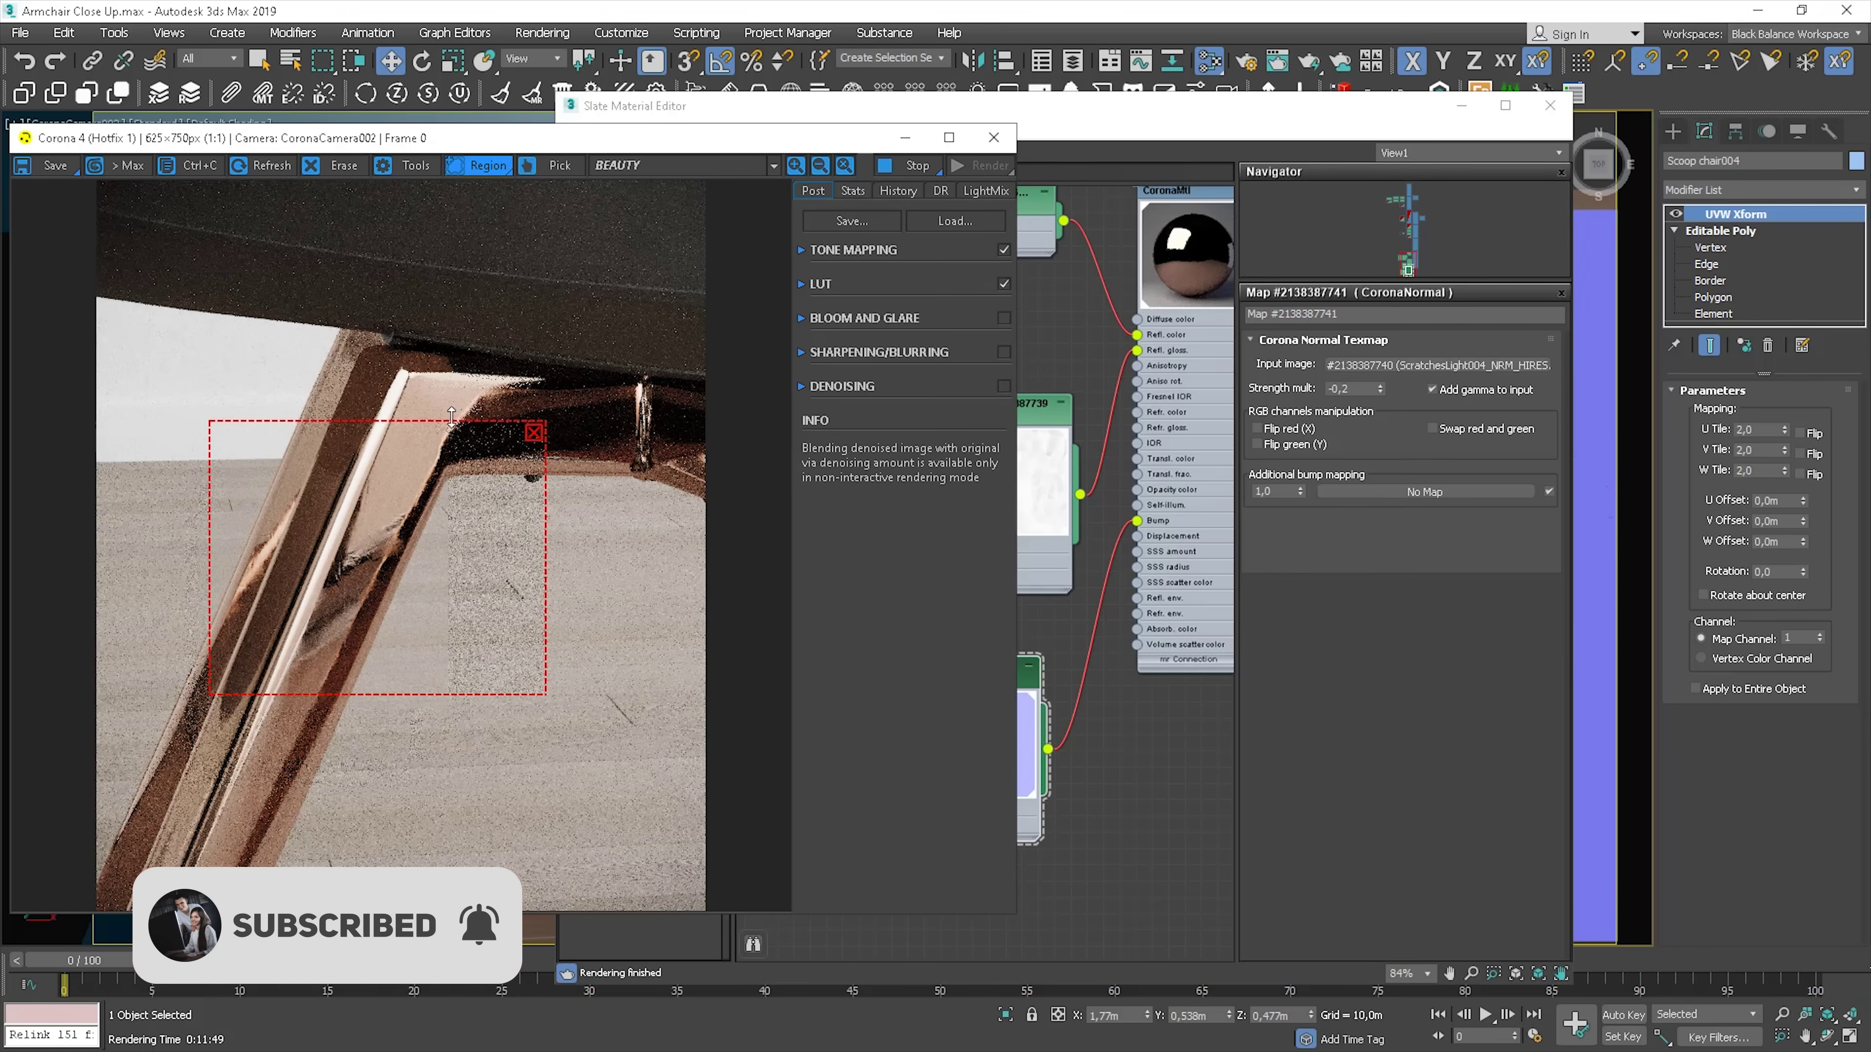
drag(453, 422, 451, 347)
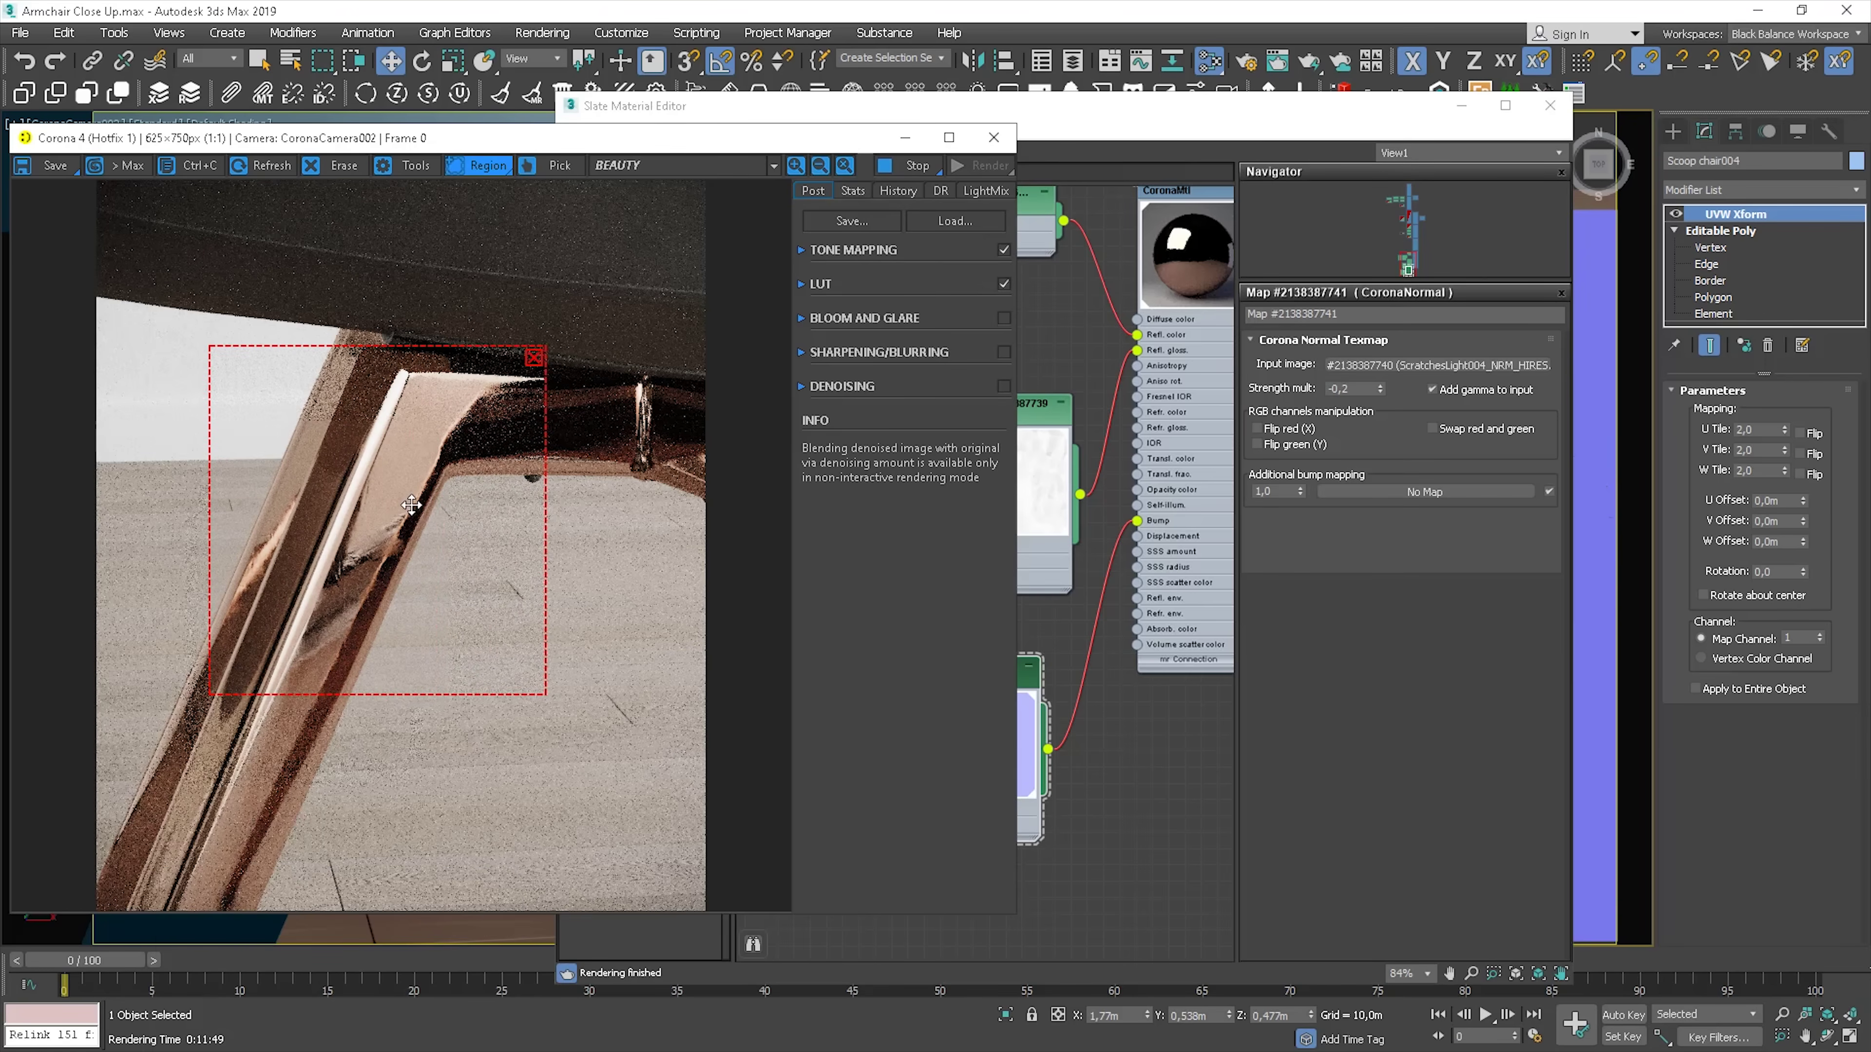
Set the CoronaNormal strength multiplier to -0,15 and check the re-rendered leg
click(1350, 390)
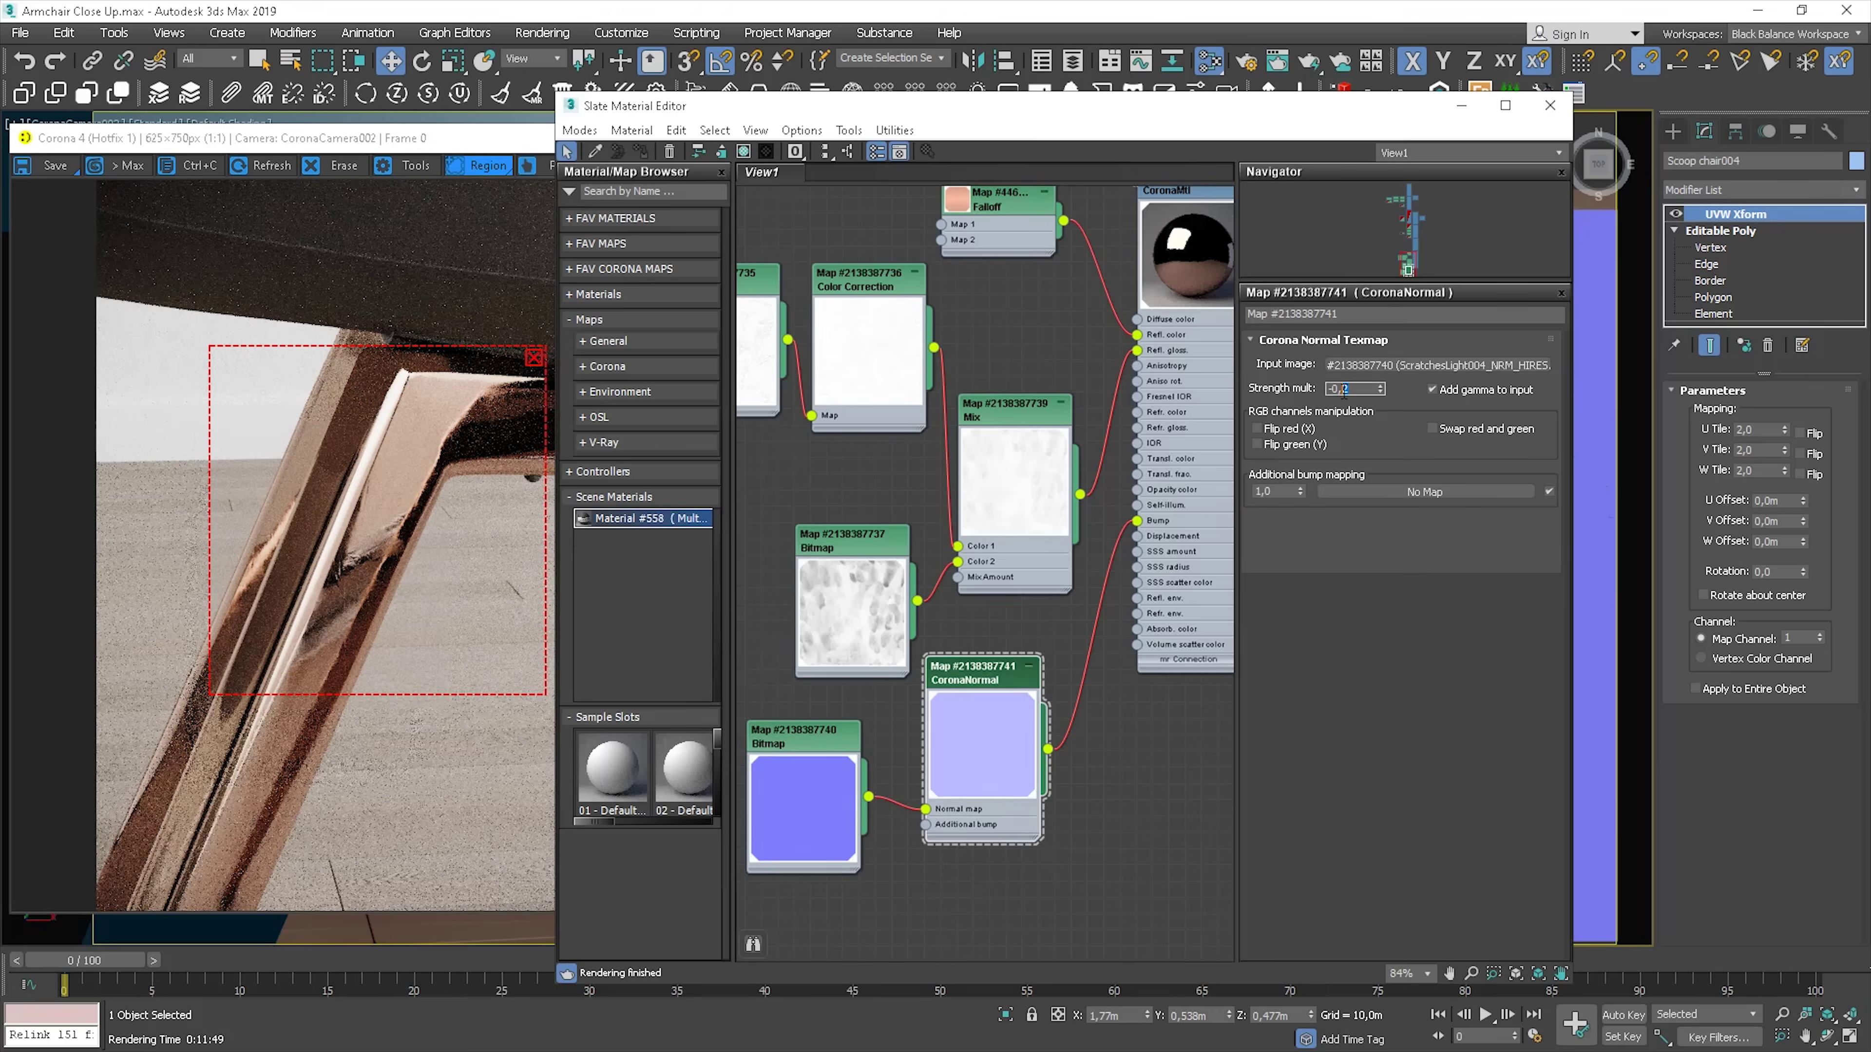
key(Return)
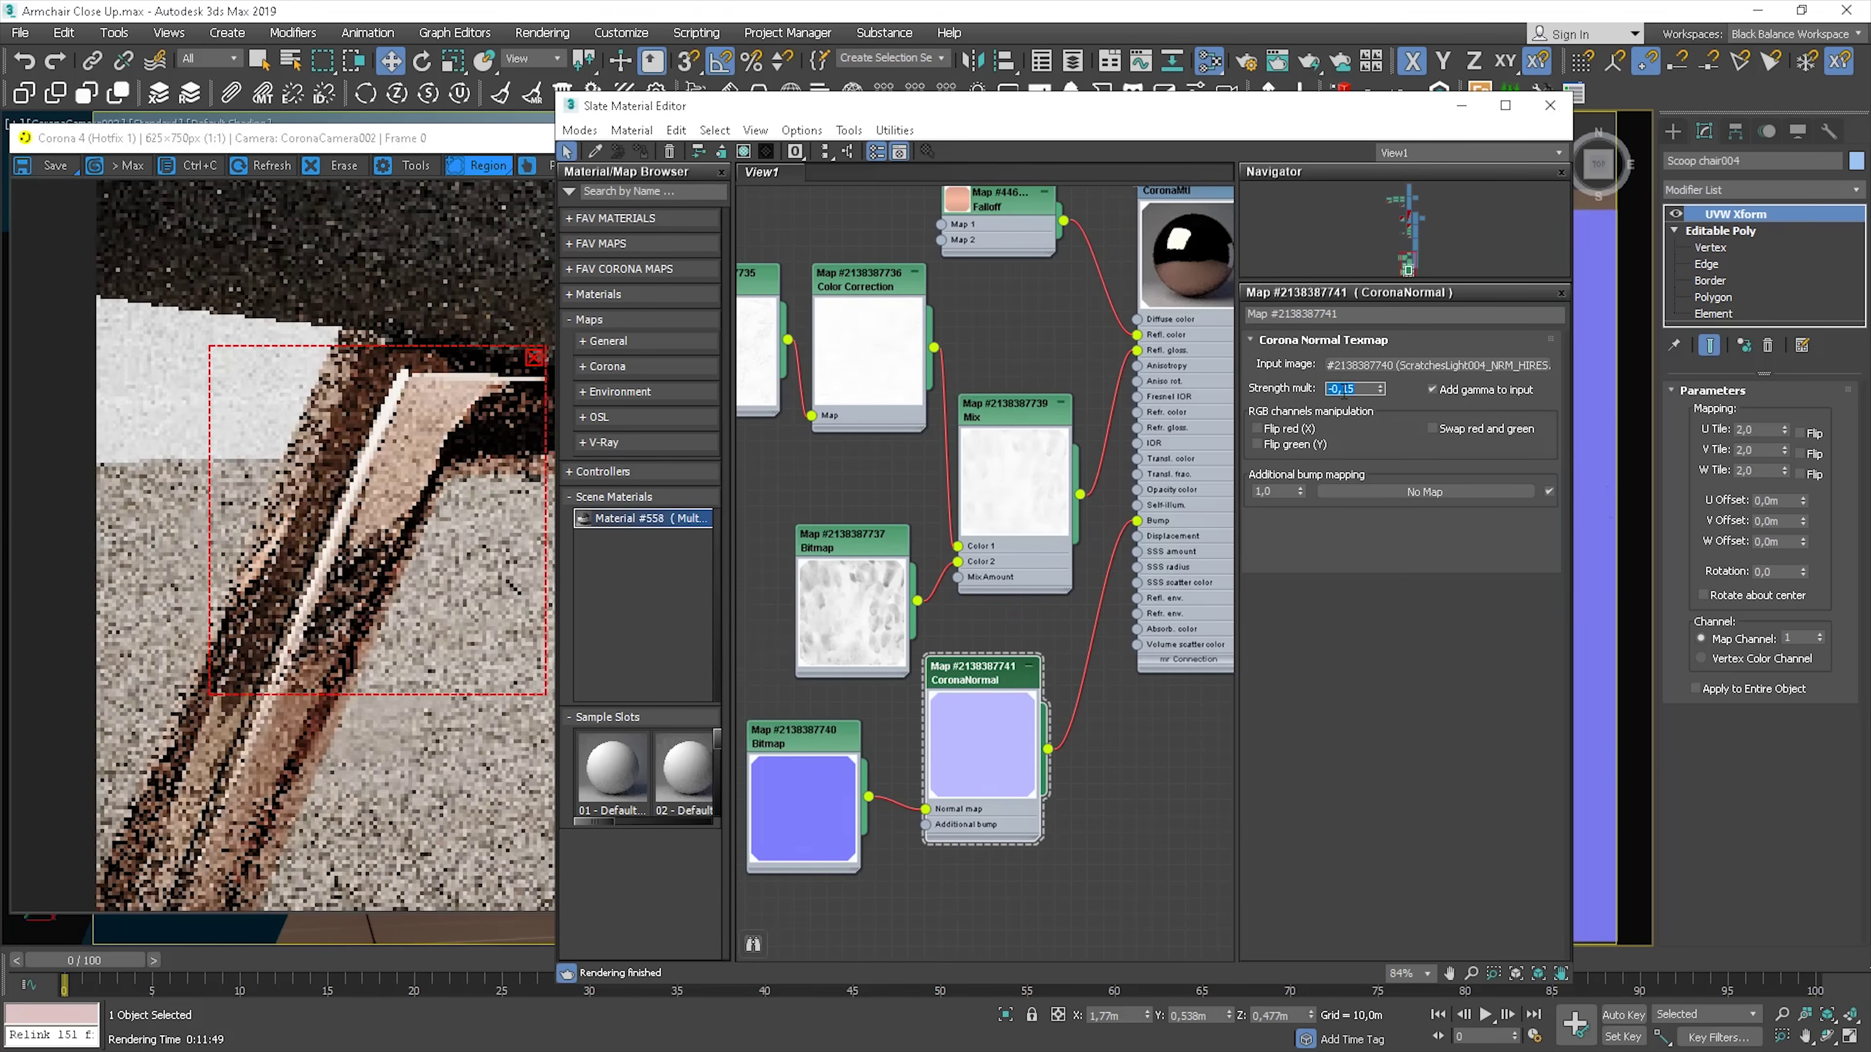
click(475, 486)
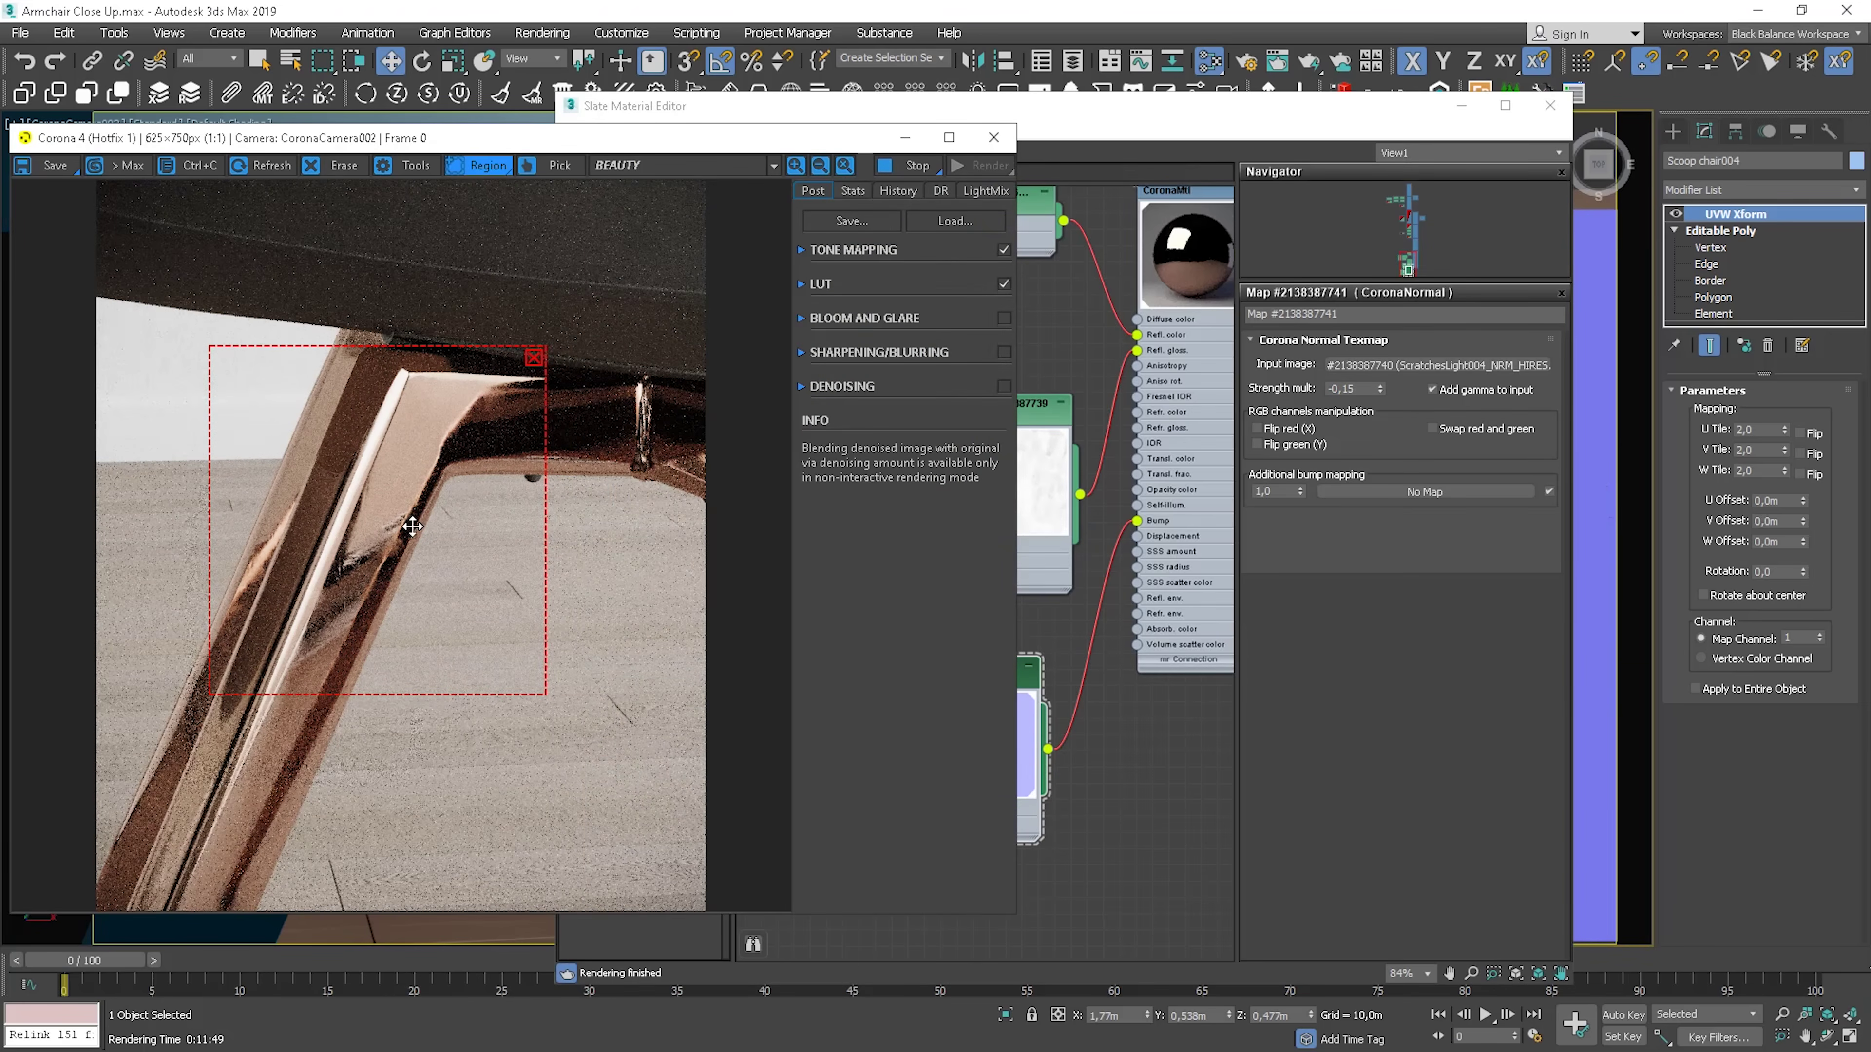
scroll(369, 583, up, 2)
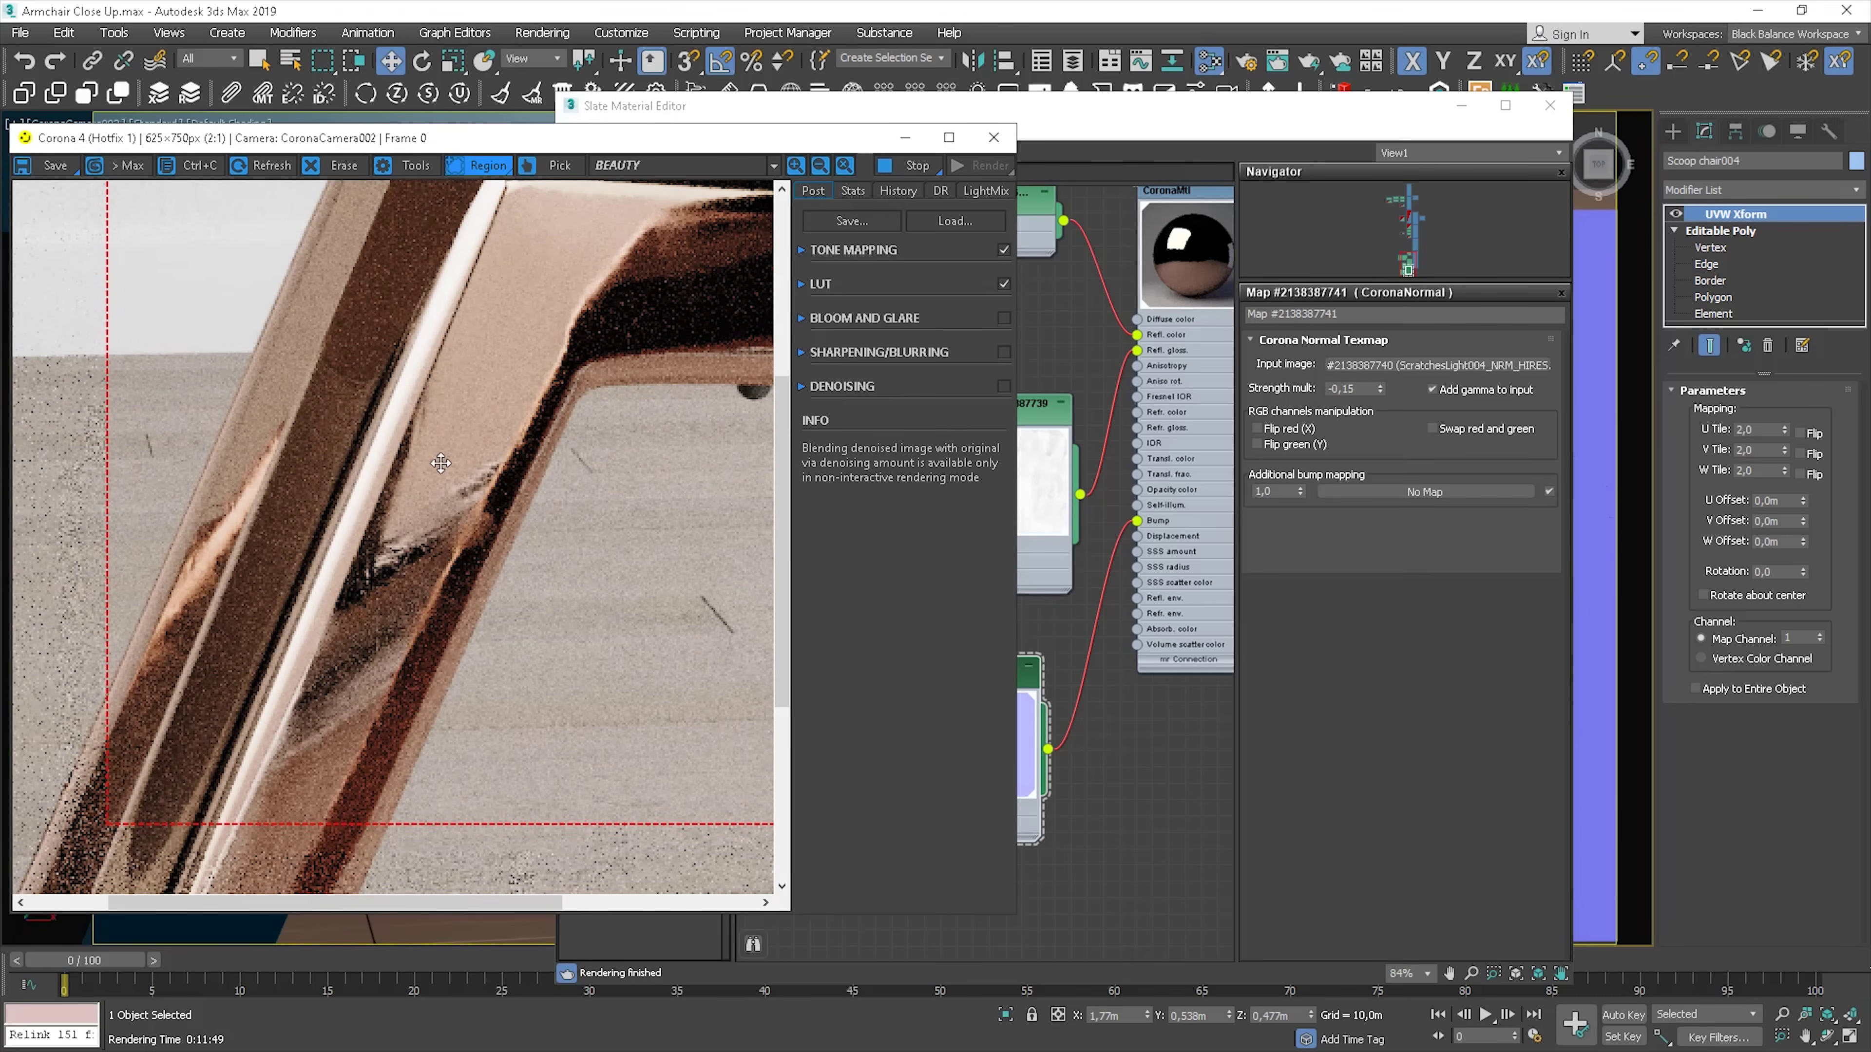